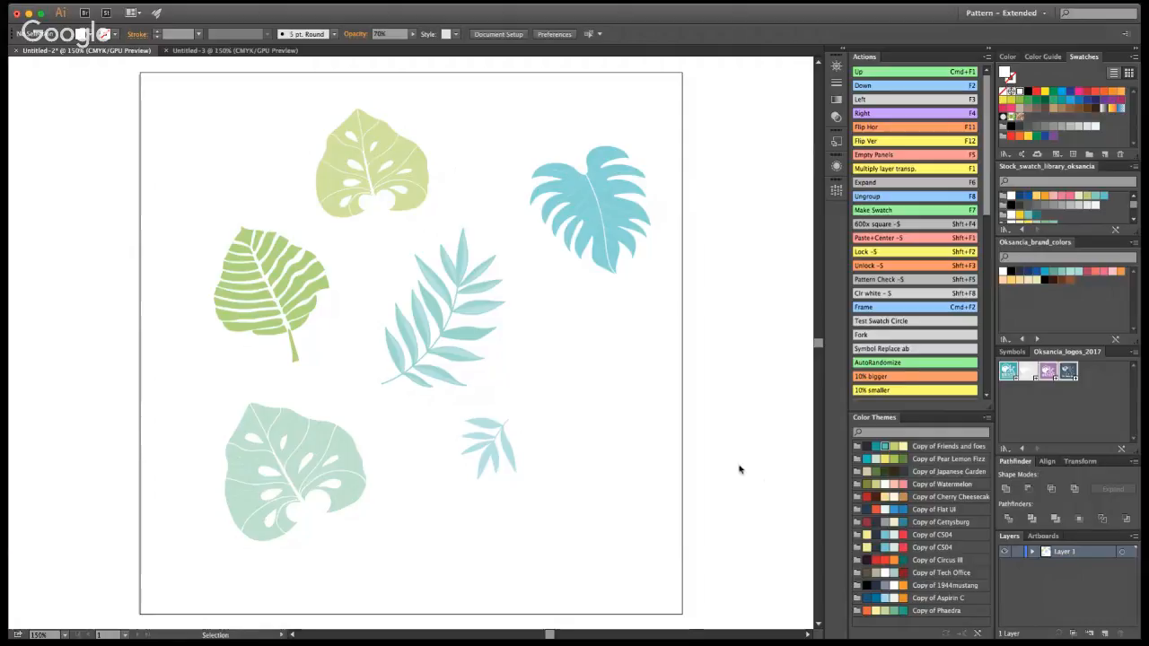
# Create a new blank document and set a teal fill from the stock swatch library with no stroke
pyautogui.press('super+n')
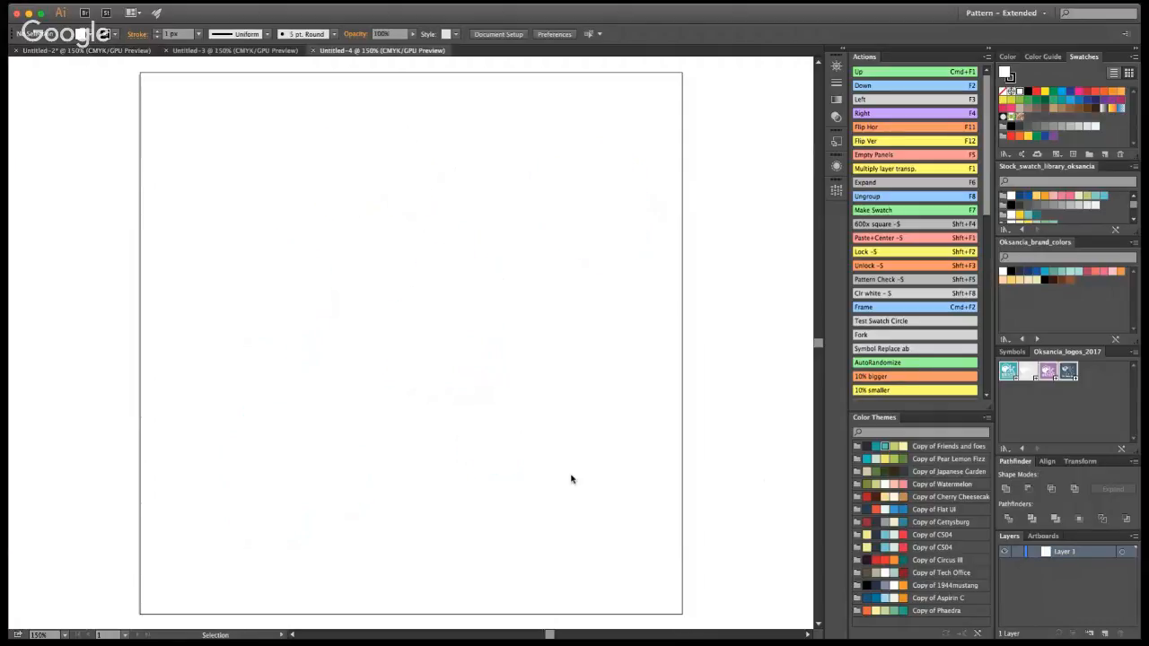
pyautogui.press('super+minus')
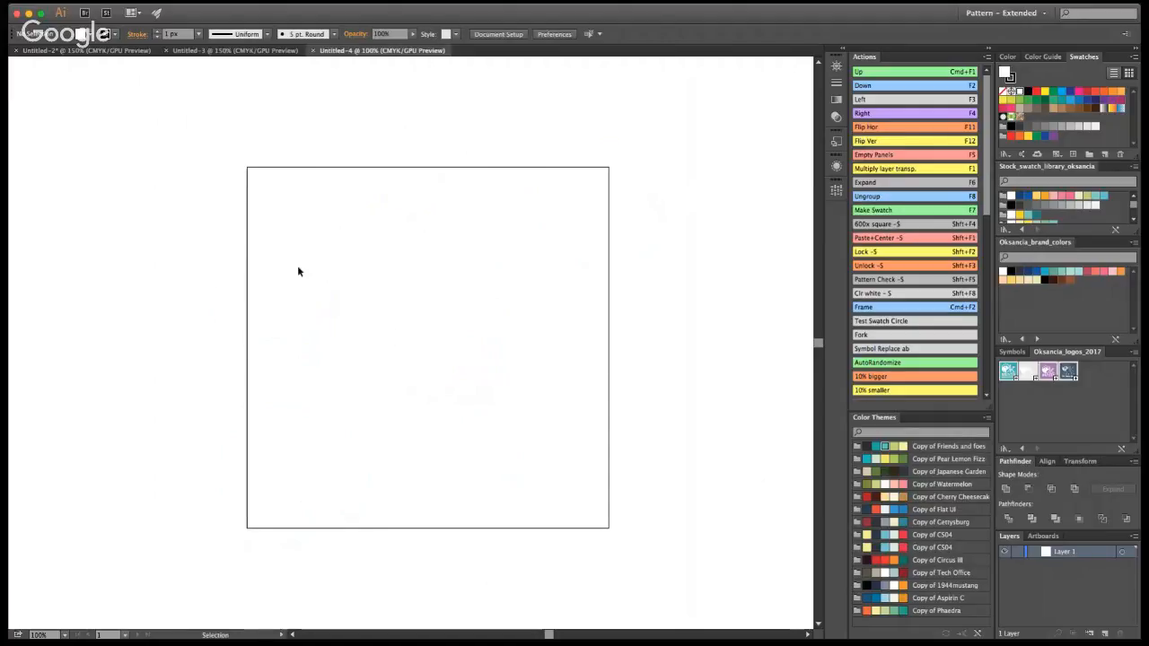
pyautogui.press('super+minus')
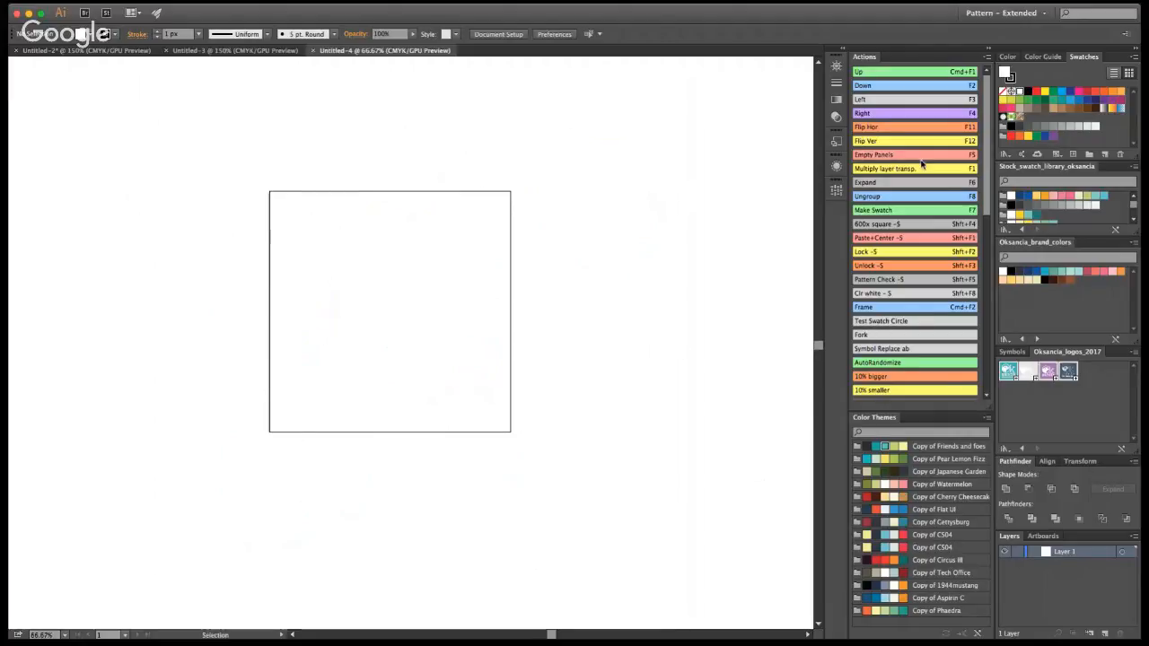
pyautogui.click(1096, 196)
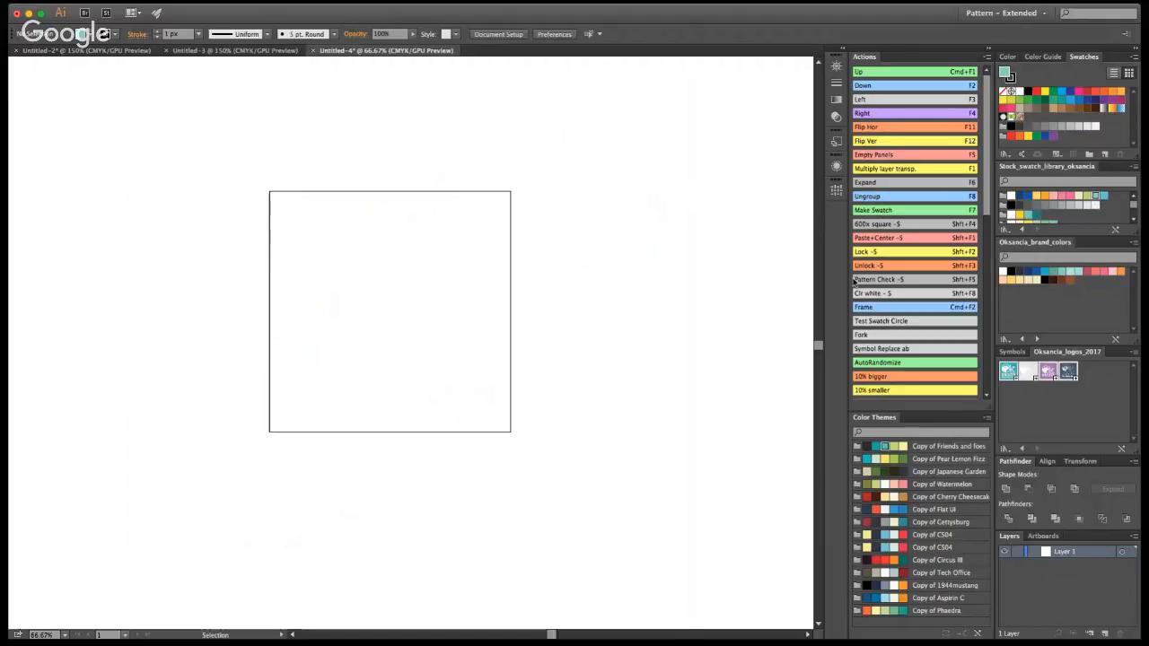
pyautogui.press('/')
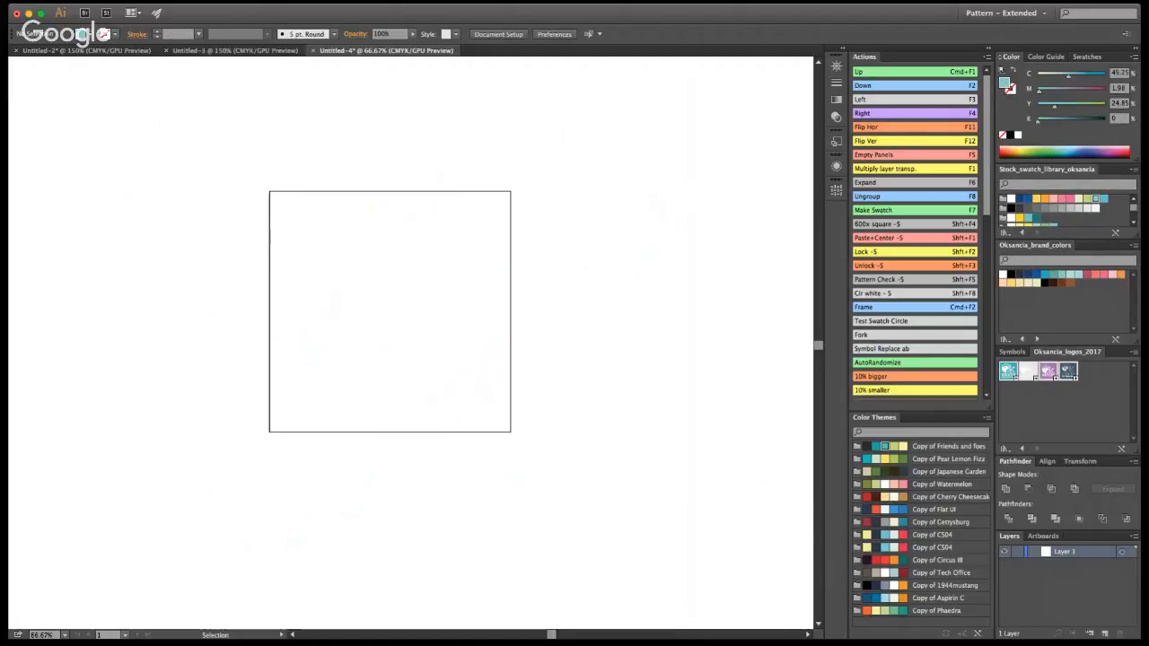
# Draw a 600 × 600 px square and centre it horizontally and vertically on the artboard
pyautogui.press('m')
pyautogui.press('Return')
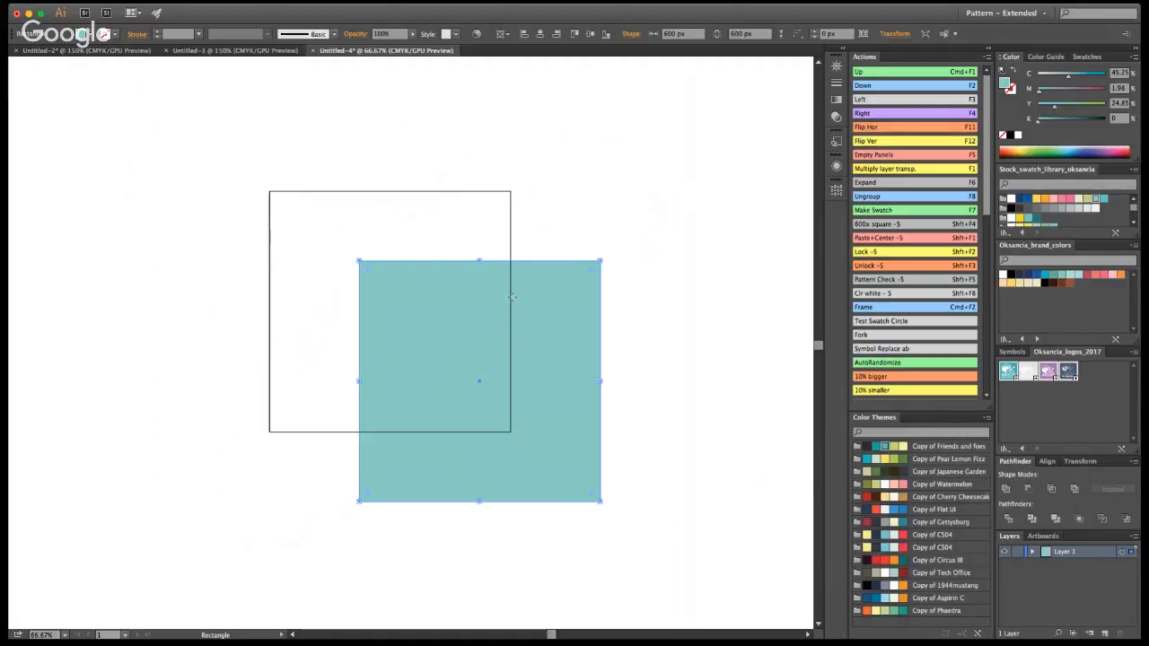
pyautogui.click(539, 33)
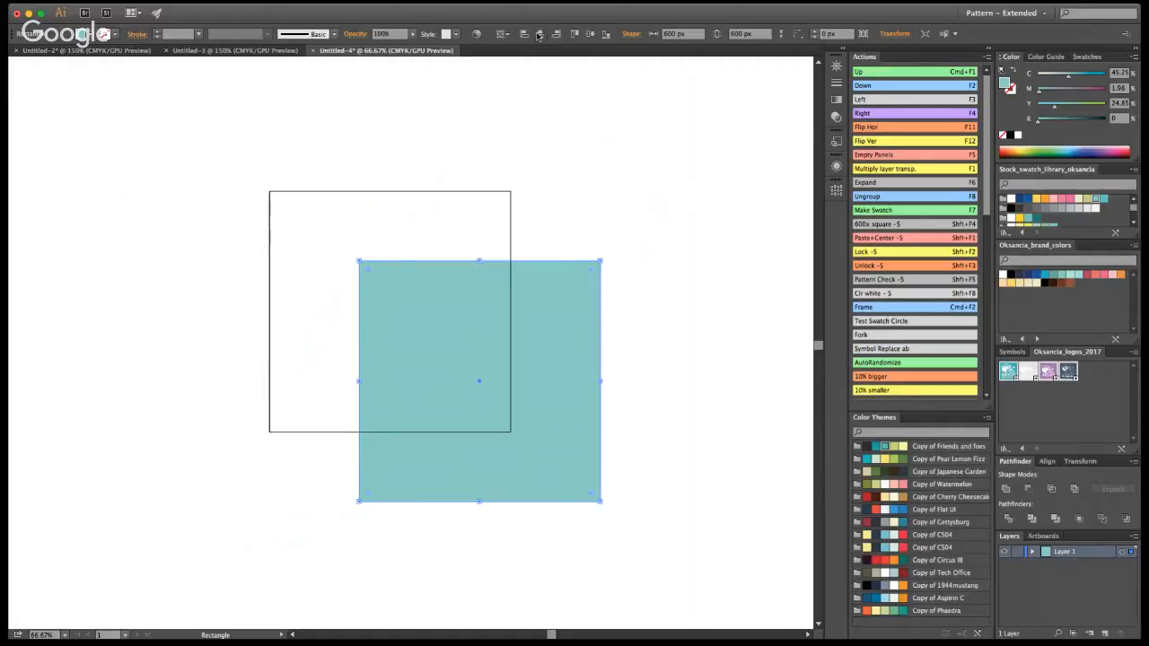
pyautogui.click(589, 35)
pyautogui.press('v')
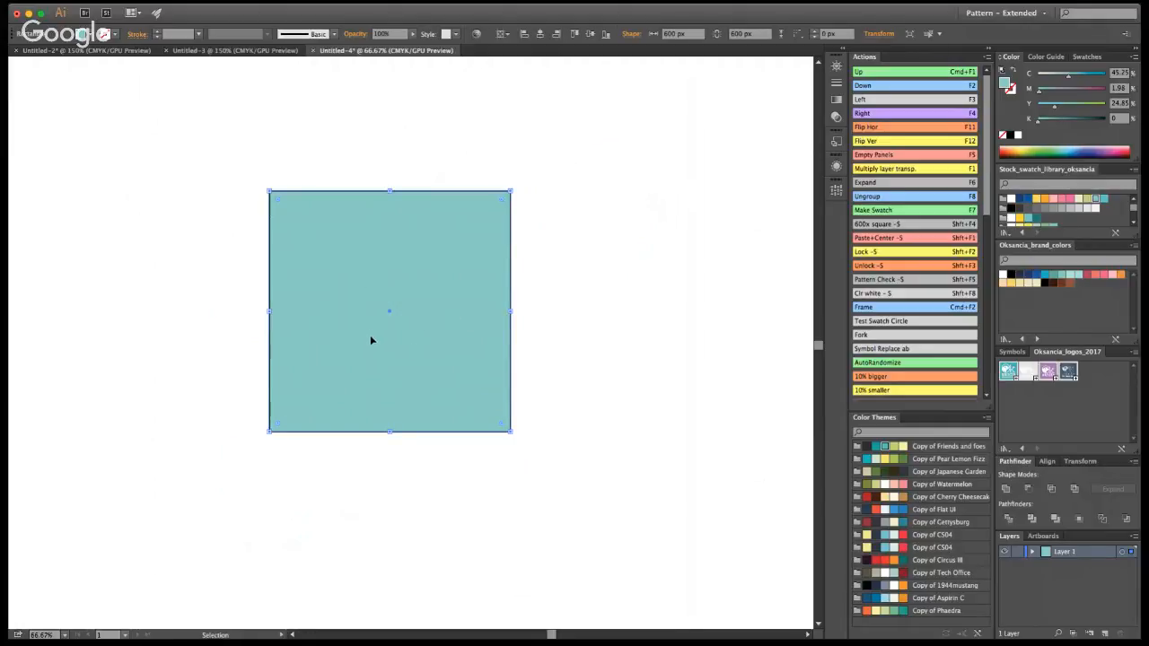
# Try moving the teal square off its centred position and undo the move
pyautogui.moveTo(414, 325)
pyautogui.mouseDown()
pyautogui.moveTo(588, 339)
pyautogui.moveTo(816, 327)
pyautogui.moveTo(394, 320)
pyautogui.mouseUp()
pyautogui.moveTo(458, 359); pyautogui.dragTo(472, 359)
pyautogui.press('super+z')
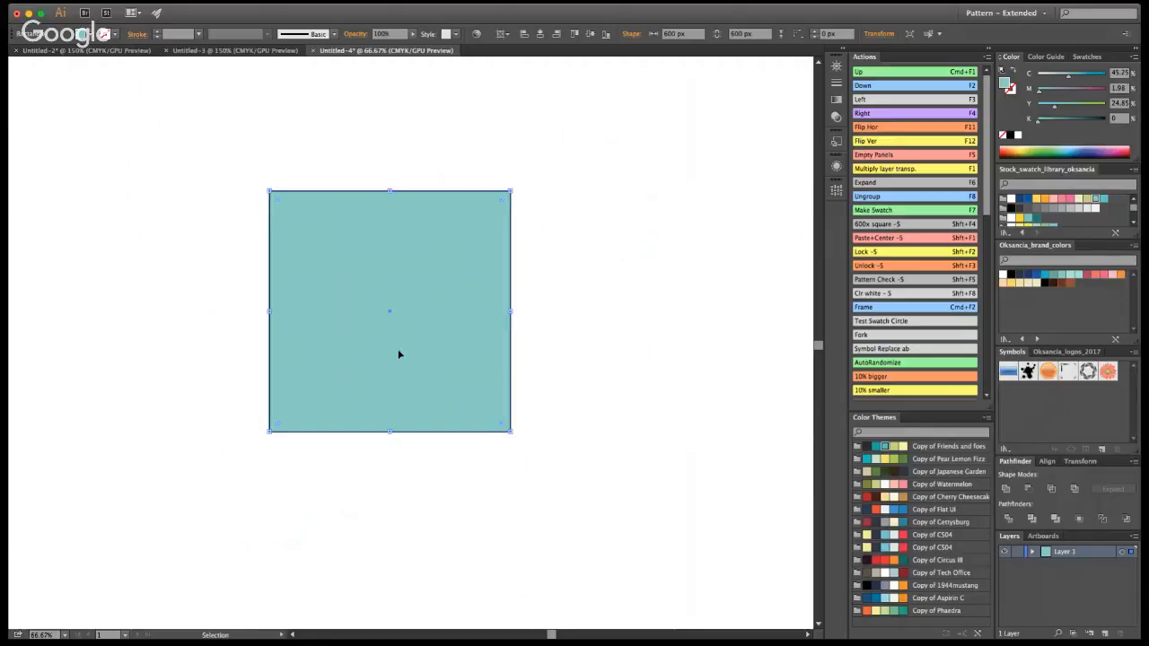
# Convert the centred teal square into a symbol with the Make Swatch action
pyautogui.moveTo(406, 348); pyautogui.dragTo(819, 406)
pyautogui.moveTo(1052, 414); pyautogui.dragTo(1052, 414)
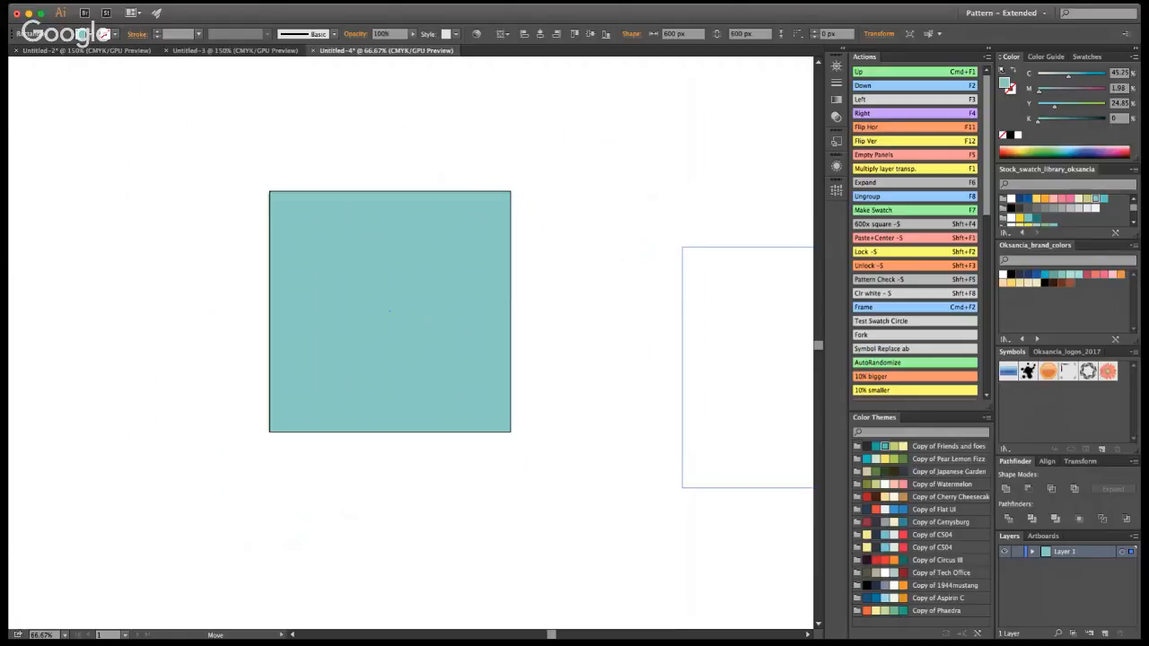
pyautogui.press('F7')
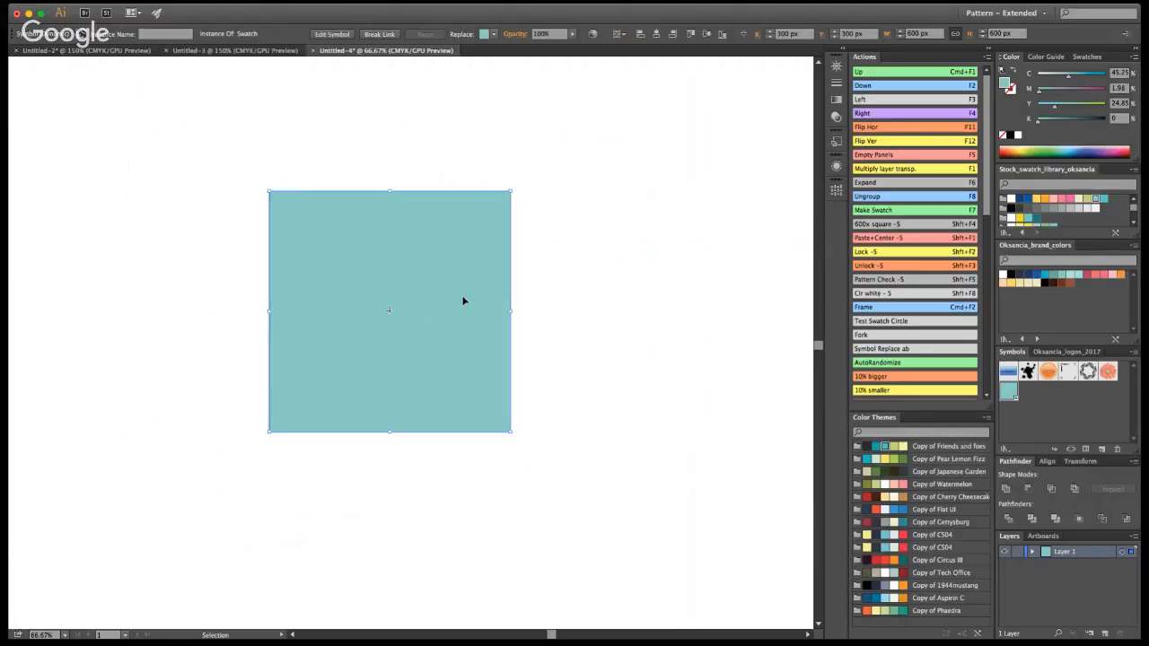
# Open the Swatch symbol for editing, try shifting its square, undo the shift and leave symbol editing
pyautogui.doubleClick(407, 313)
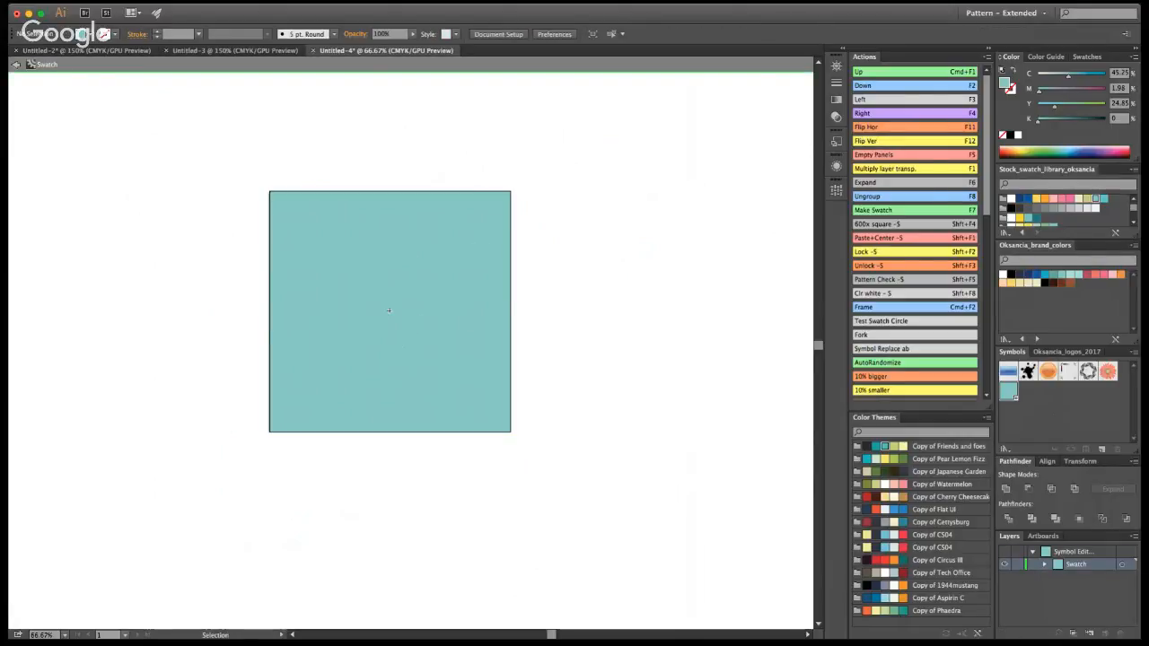
pyautogui.moveTo(404, 311); pyautogui.dragTo(427, 305)
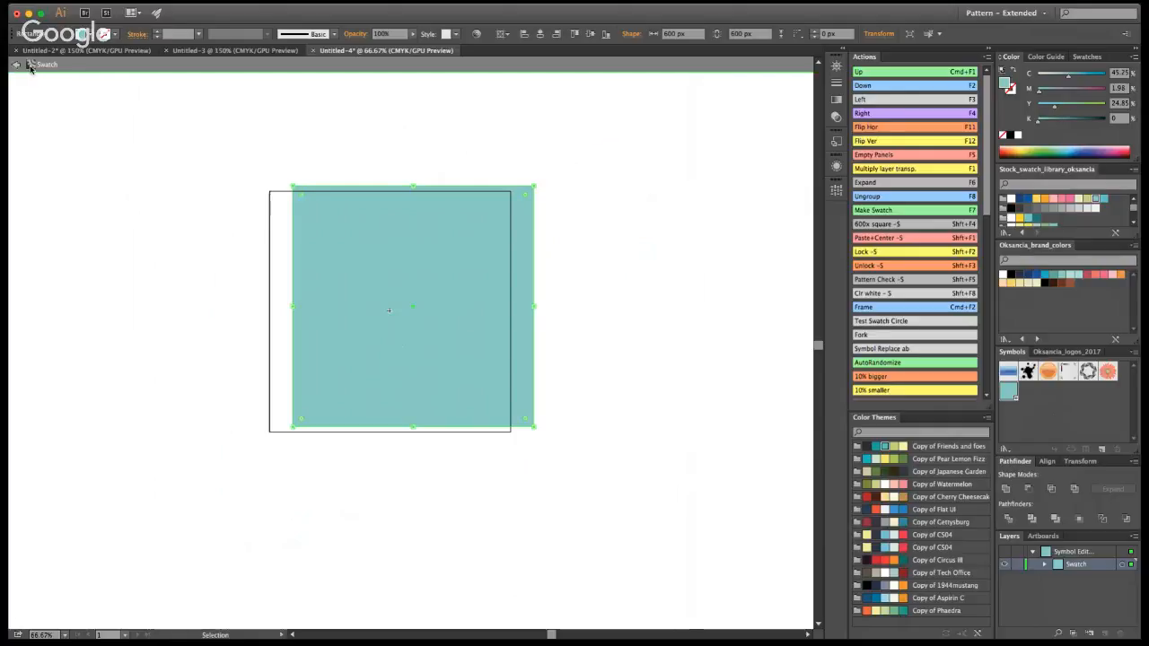
pyautogui.press('super+z')
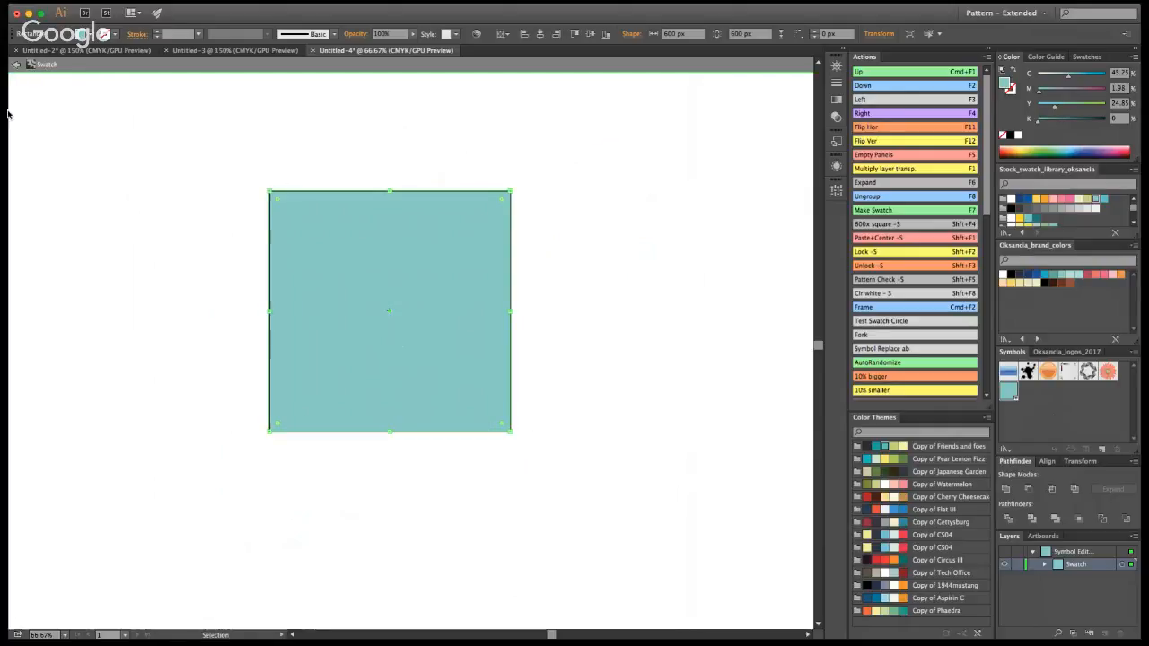
pyautogui.click(15, 66)
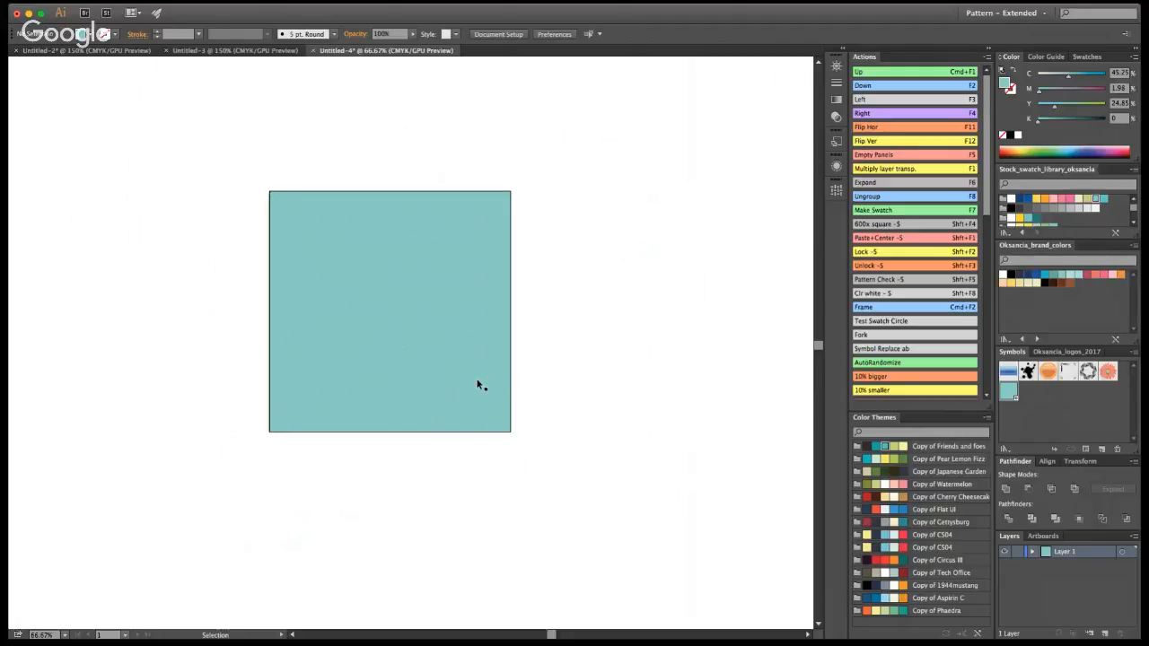
# Try moving the Swatch symbol instance away from the artboard and undo the move
pyautogui.click(374, 329)
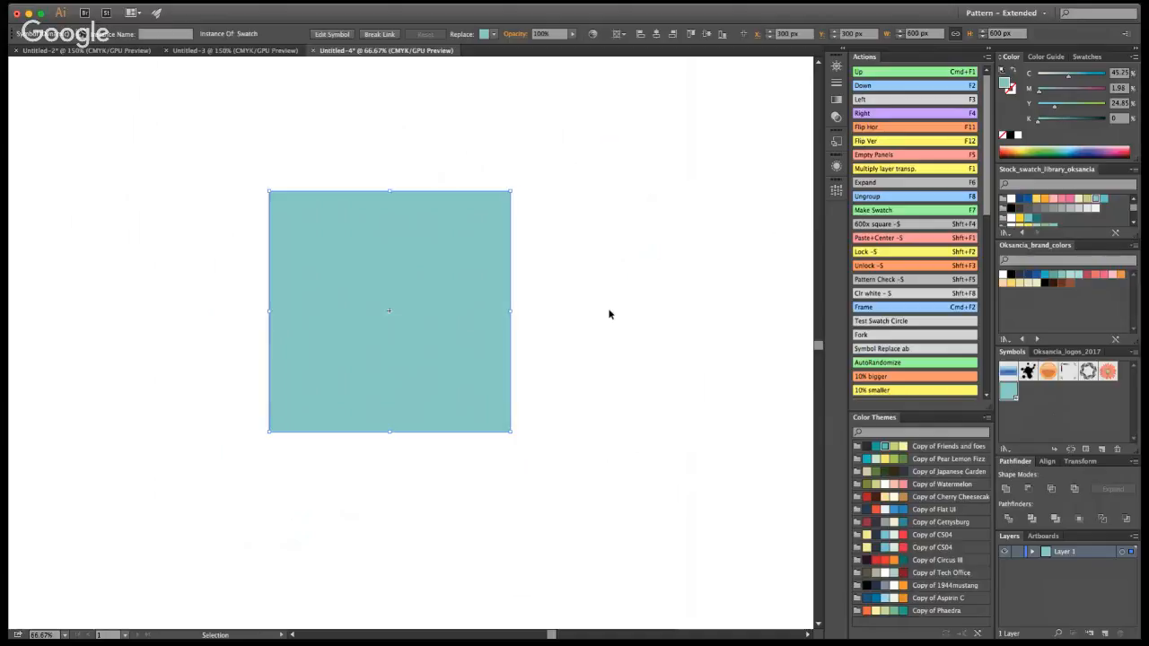
pyautogui.press('a')
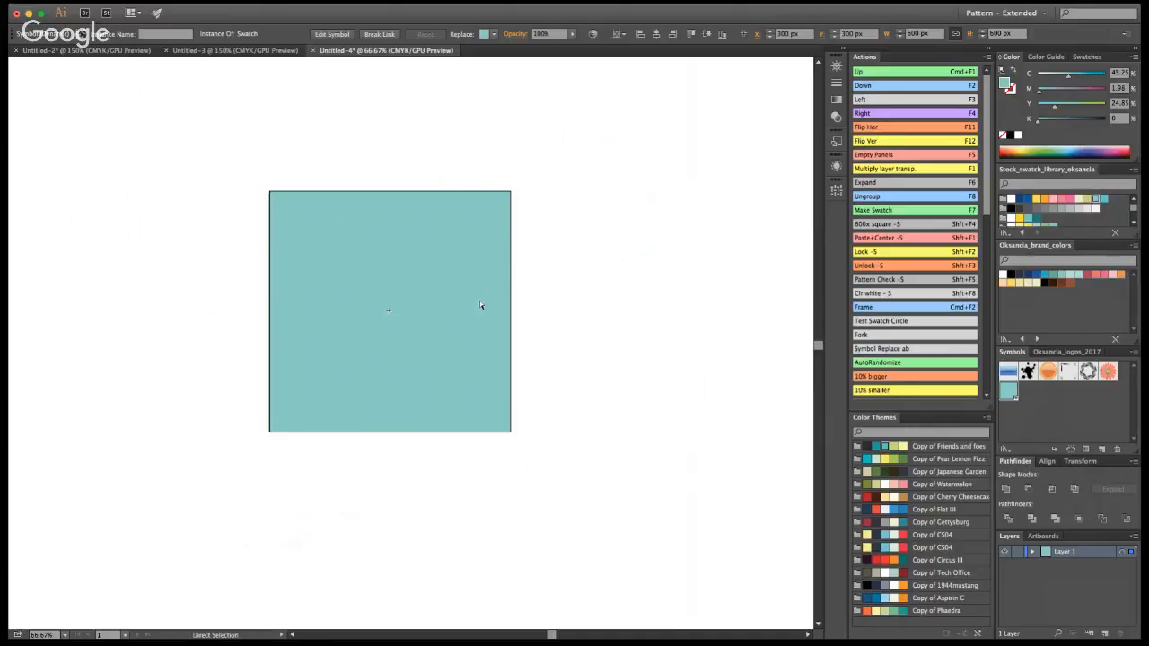
pyautogui.press('v')
pyautogui.moveTo(480, 304); pyautogui.dragTo(536, 315)
pyautogui.press('super+z')
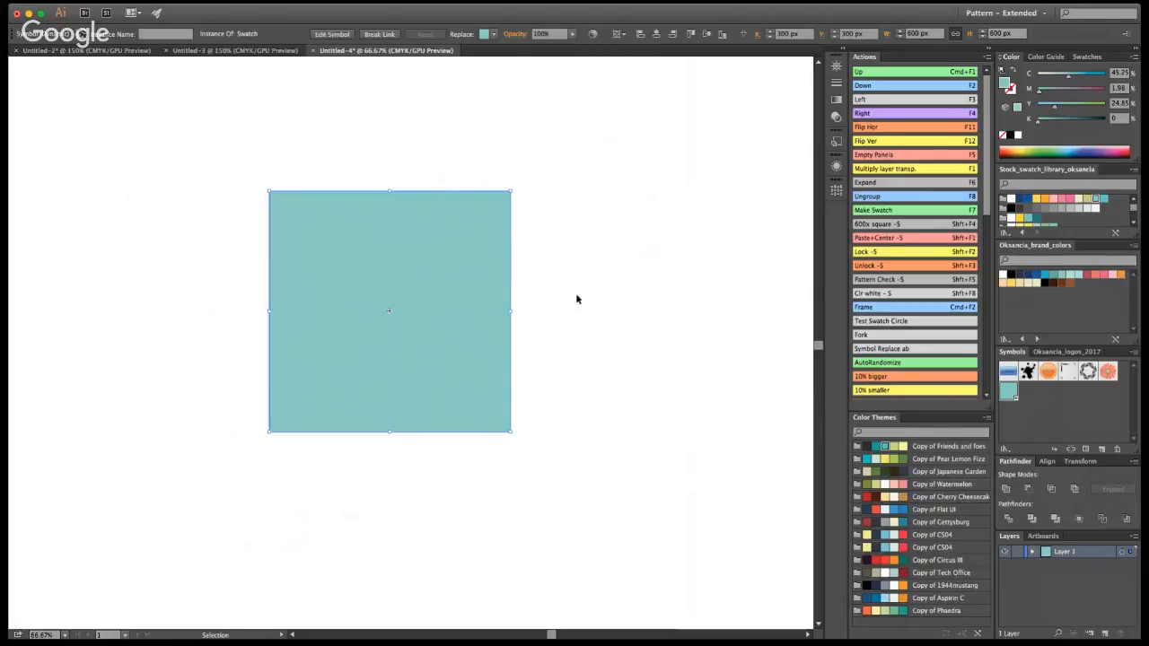
# Duplicate the Swatch instance directly above the artboard with the Up action and check both tiles
pyautogui.press('space')
pyautogui.moveTo(587, 418); pyautogui.dragTo(657, 466)
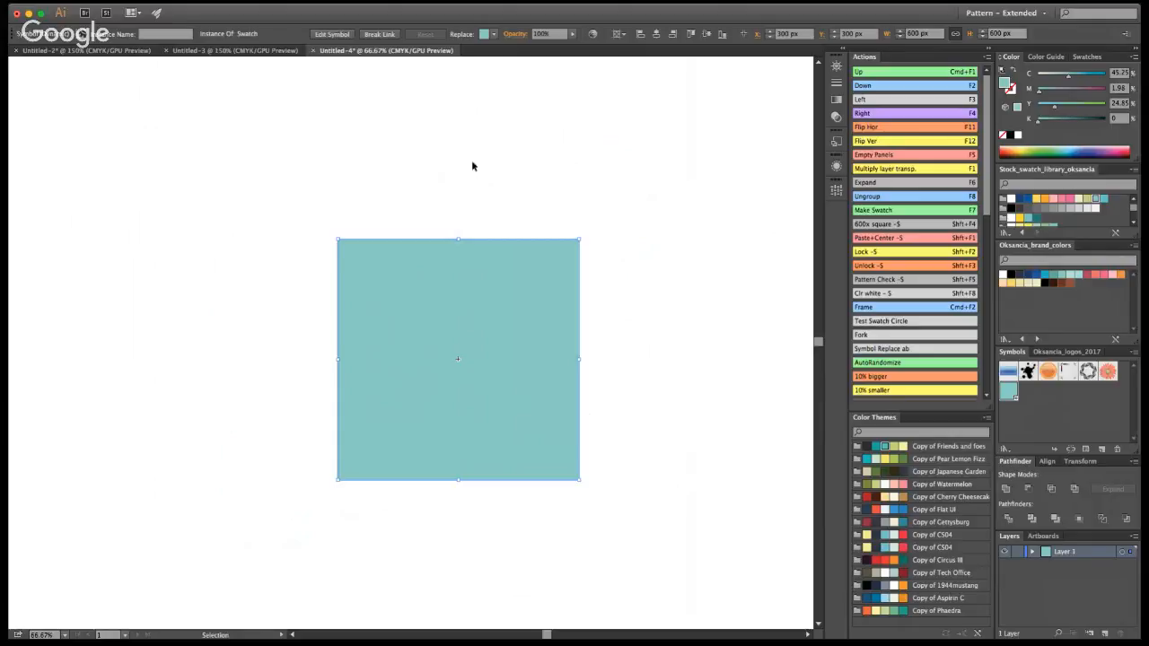
pyautogui.click(874, 72)
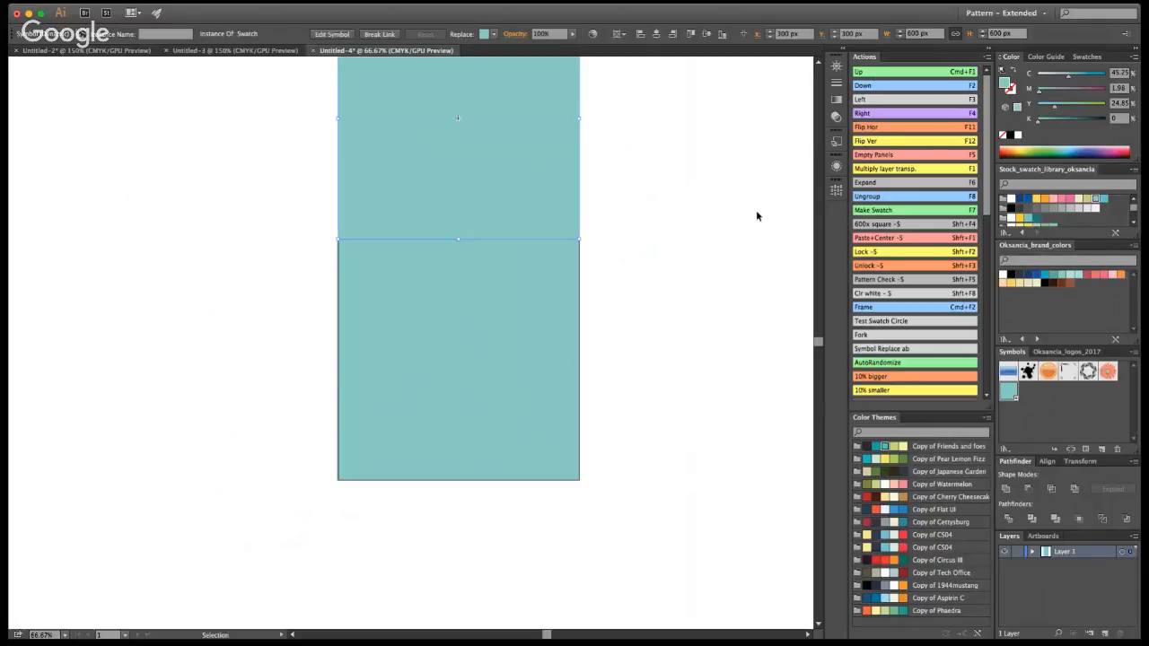
pyautogui.click(733, 219)
pyautogui.click(508, 340)
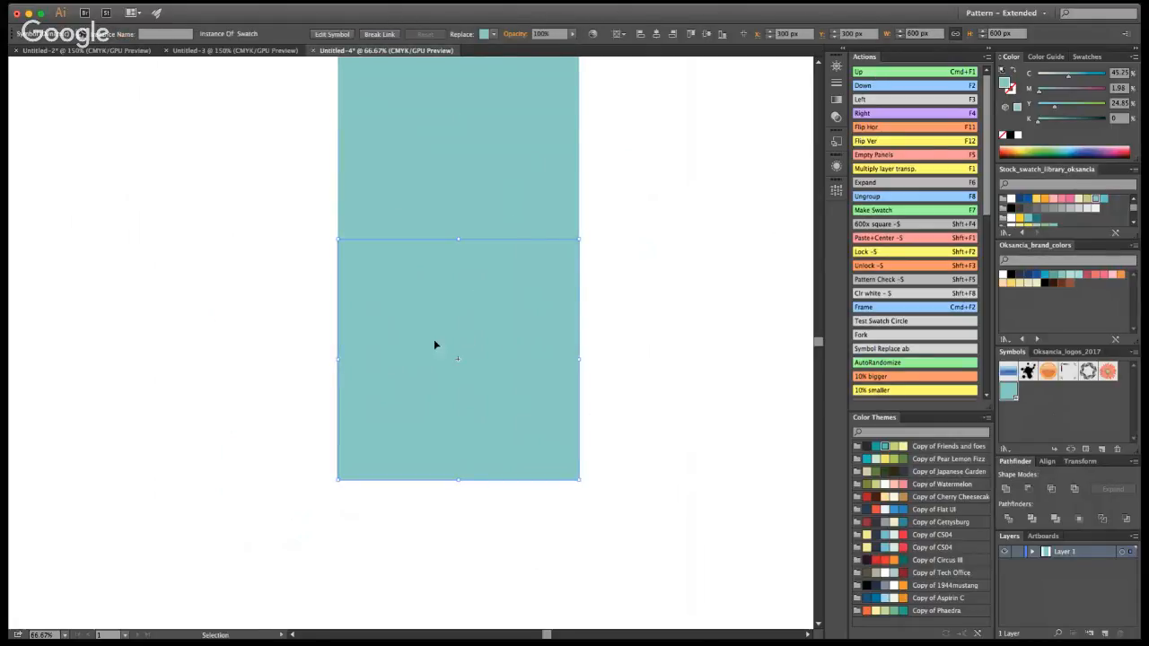
pyautogui.click(804, 423)
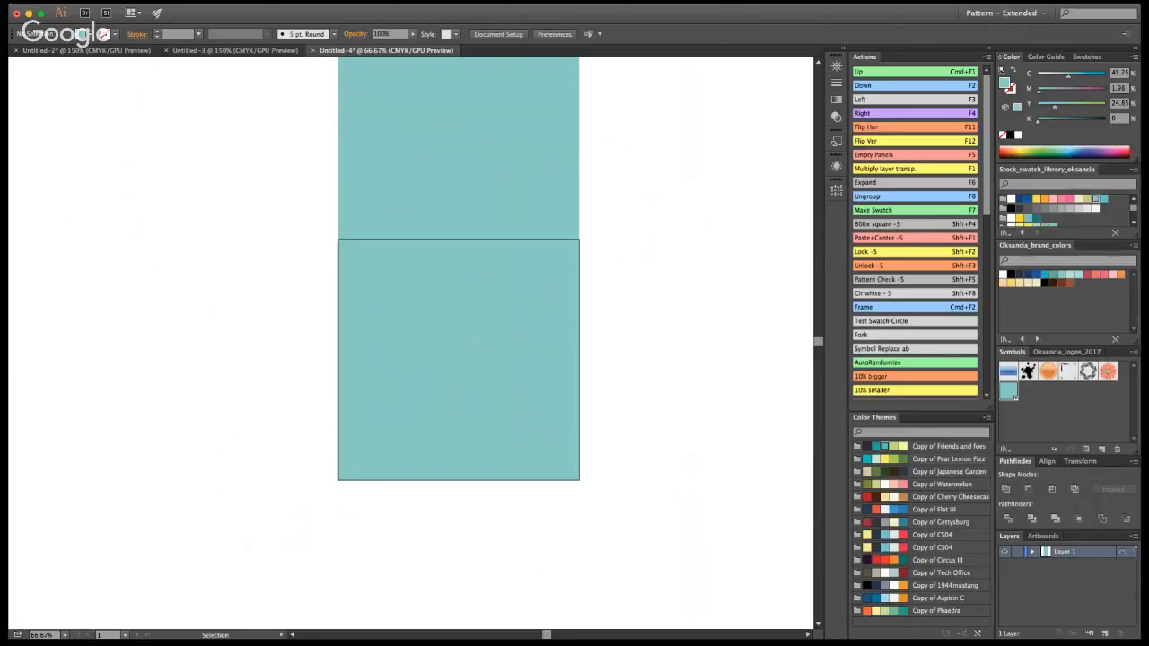
pyautogui.press('z')
pyautogui.keyDown('alt'); pyautogui.click(511, 271); pyautogui.keyUp('alt')
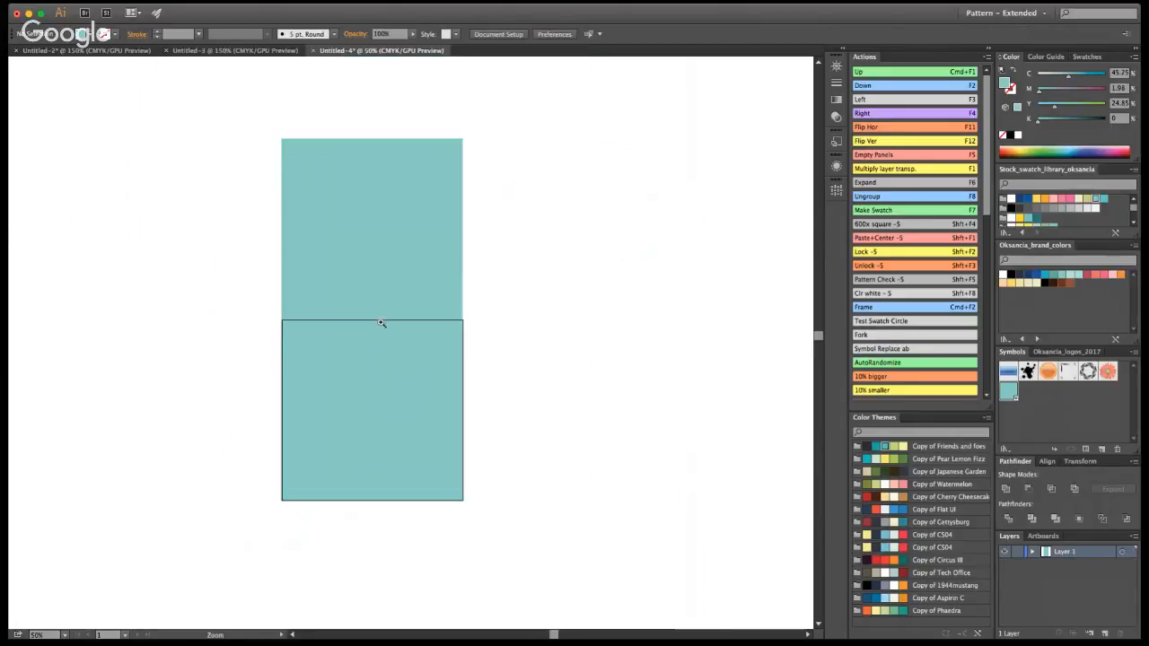
pyautogui.press('v')
pyautogui.press('h')
pyautogui.moveTo(650, 436); pyautogui.dragTo(684, 414)
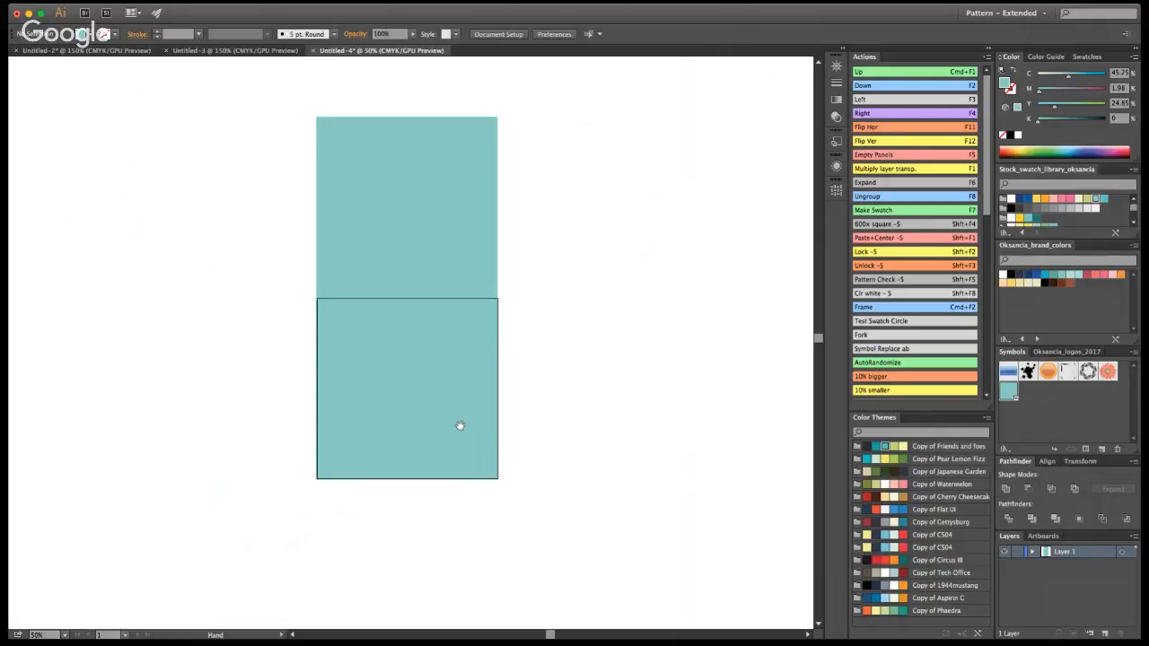
# Delete the Swatch copy above the artboard
pyautogui.press('v')
pyautogui.moveTo(449, 225); pyautogui.dragTo(424, 401)
pyautogui.press('Delete')
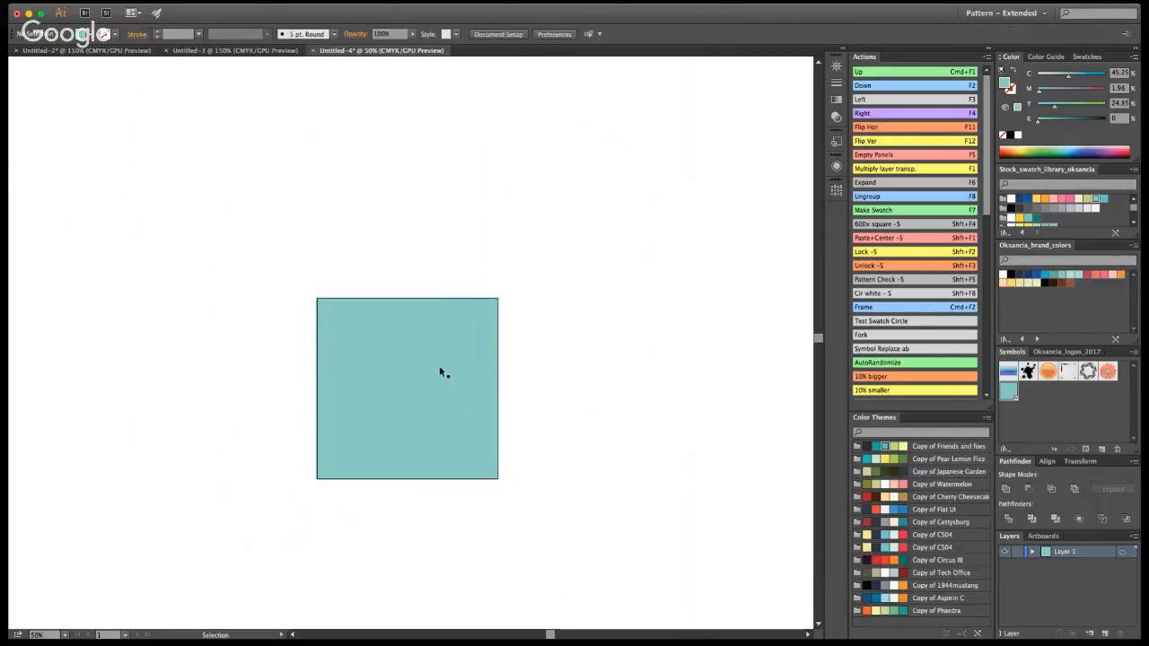
# Duplicate the Swatch instance directly below the artboard with the Down action
pyautogui.click(440, 370)
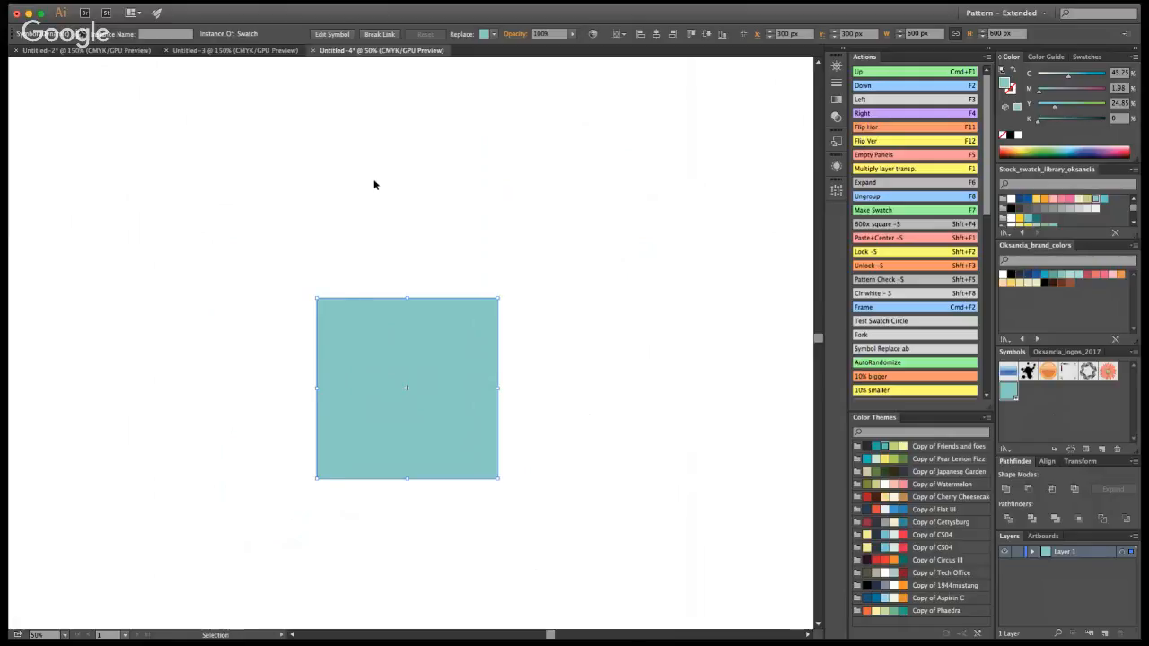
pyautogui.press('a')
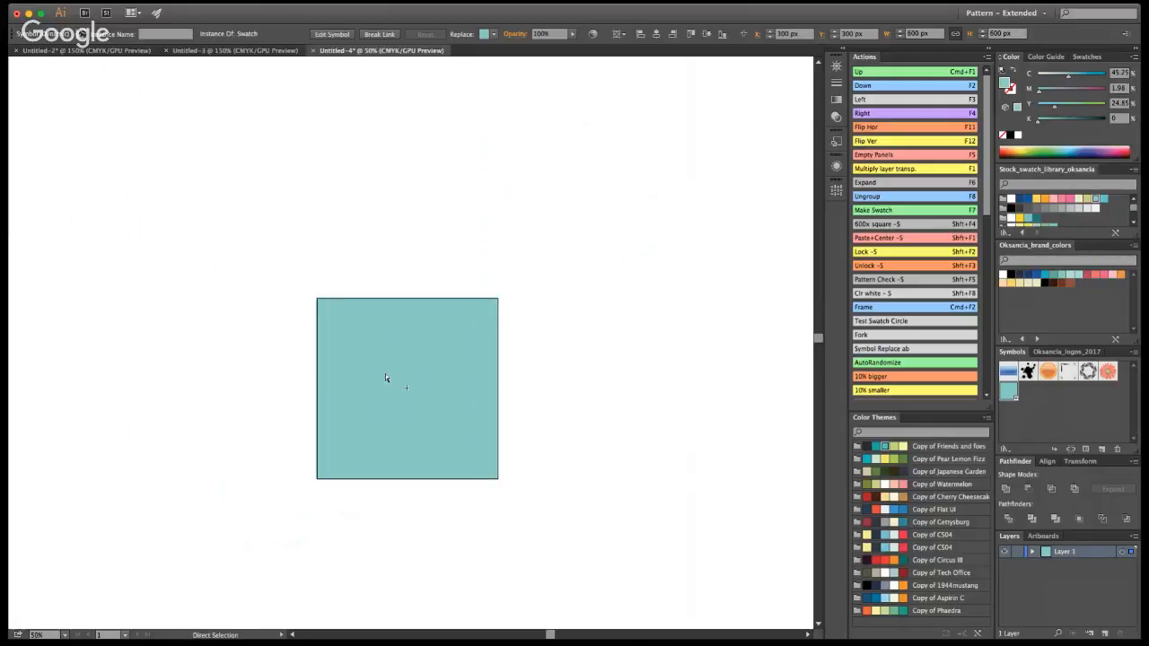
pyautogui.press('v')
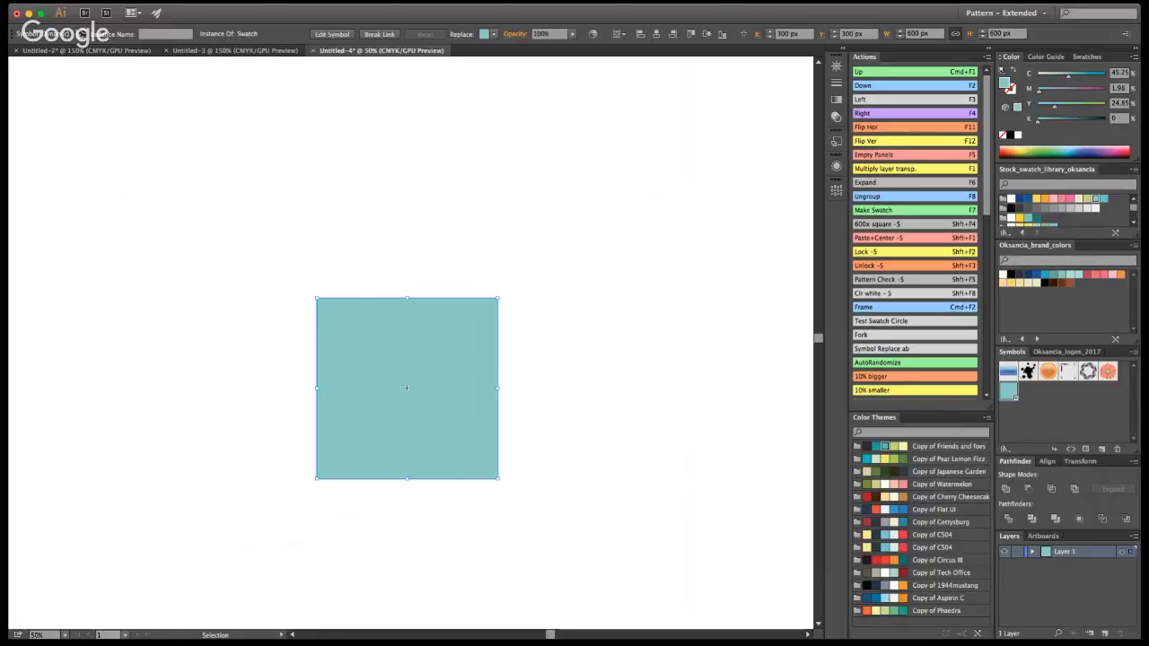
pyautogui.press('F2')
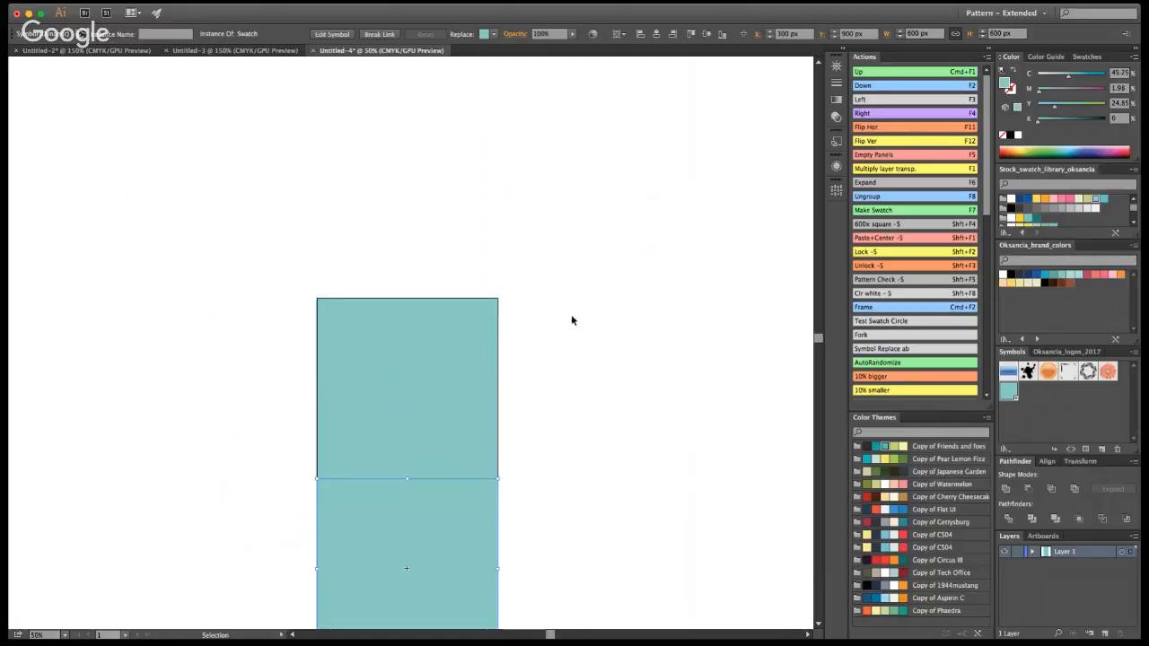
pyautogui.scroll(-1, 628, 350)
pyautogui.click(653, 359)
pyautogui.scroll(-5, 538, 332)
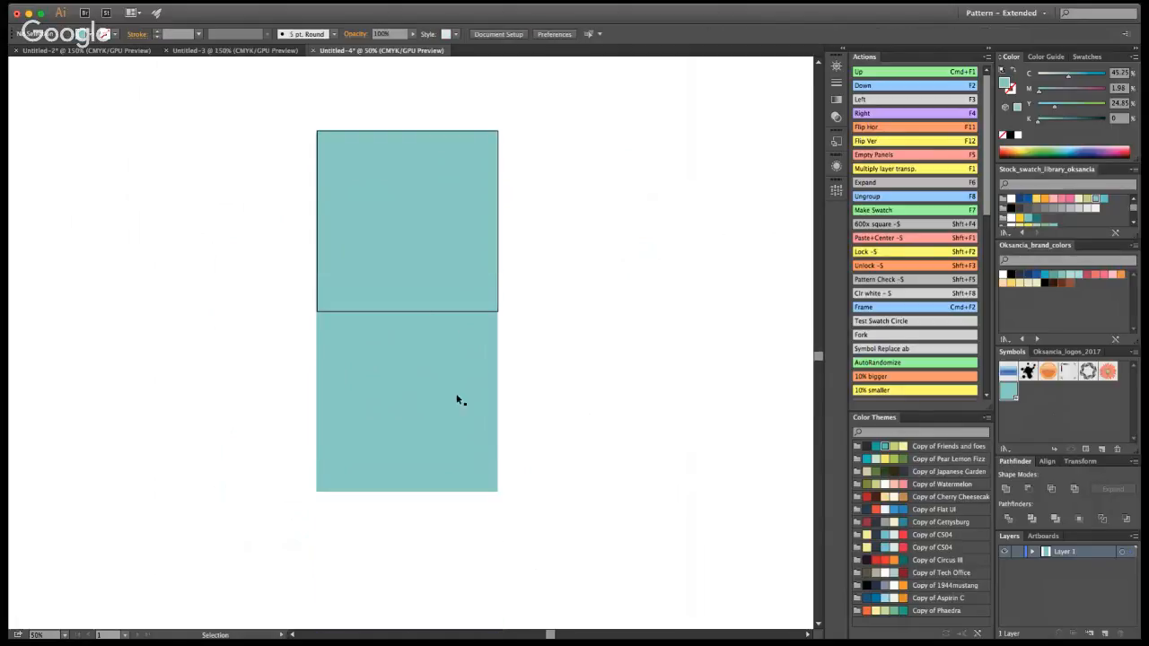
# Duplicate the lower Swatch instance directly to its right with the Right action
pyautogui.click(425, 386)
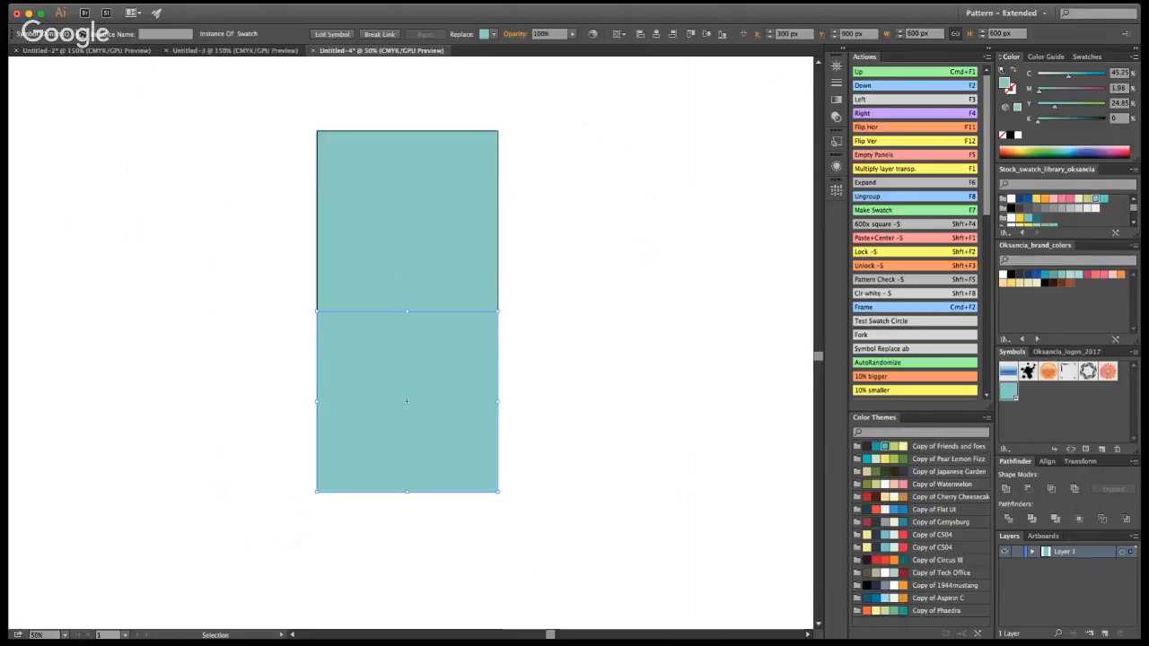
pyautogui.press('F2')
pyautogui.press('F4')
pyautogui.press('super+F1')
pyautogui.press('F3')
pyautogui.press('F4')
pyautogui.click(587, 299)
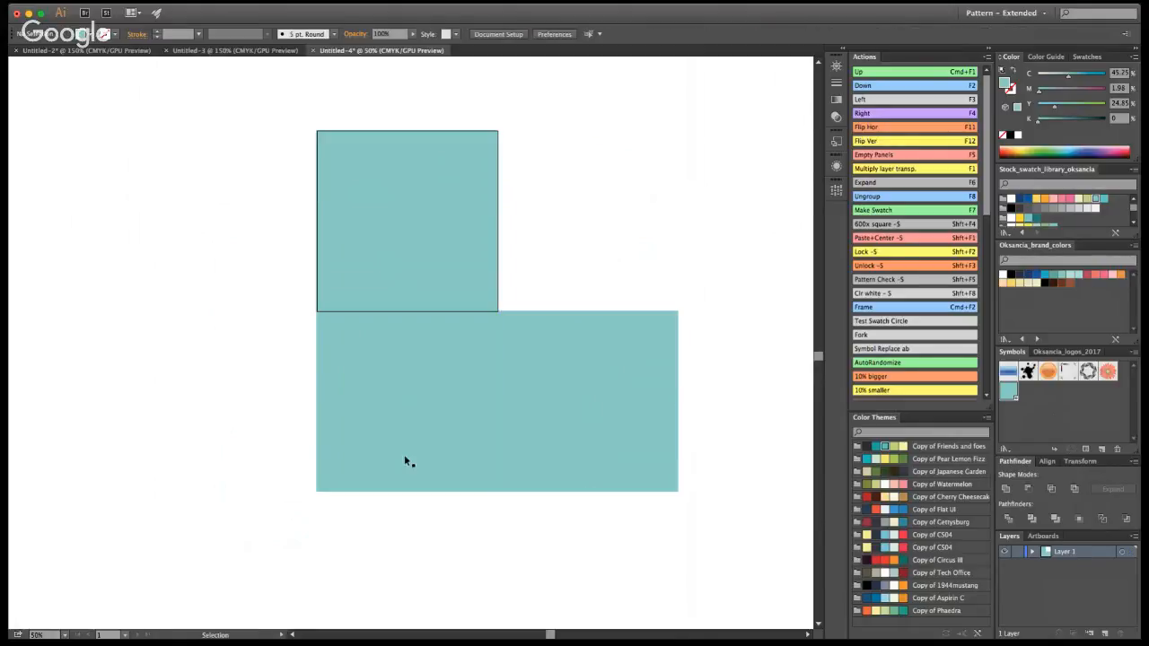
# Add a dark 1 px stroke to the square inside the Swatch symbol and leave symbol editing
pyautogui.scroll(3, 716, 428)
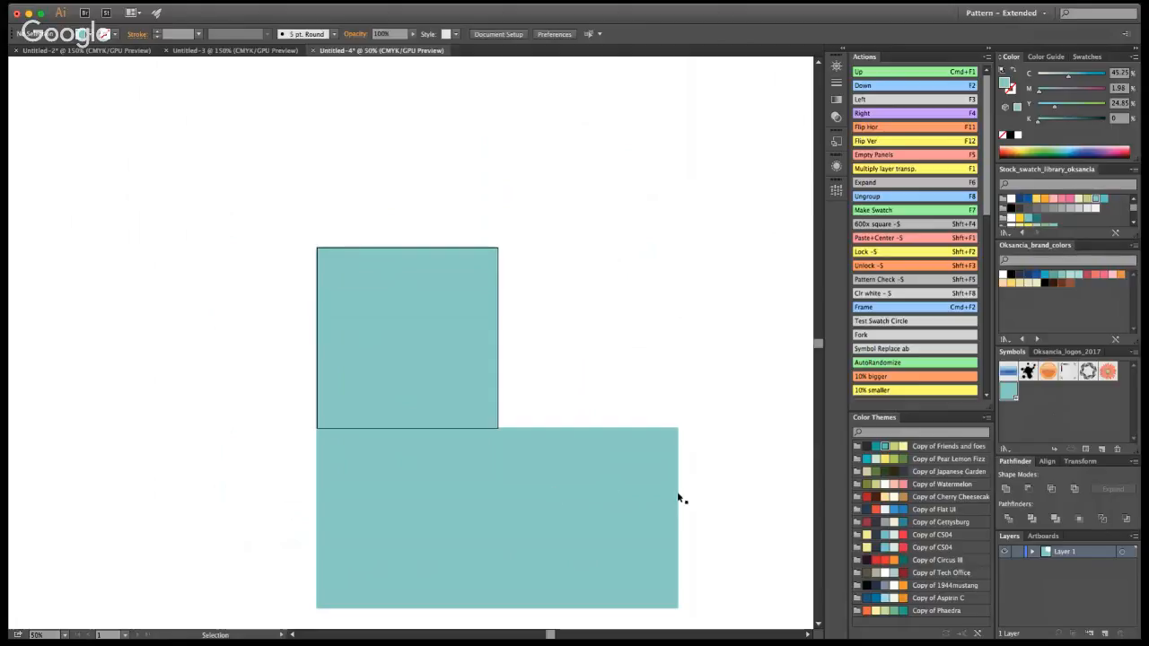
pyautogui.doubleClick(1008, 394)
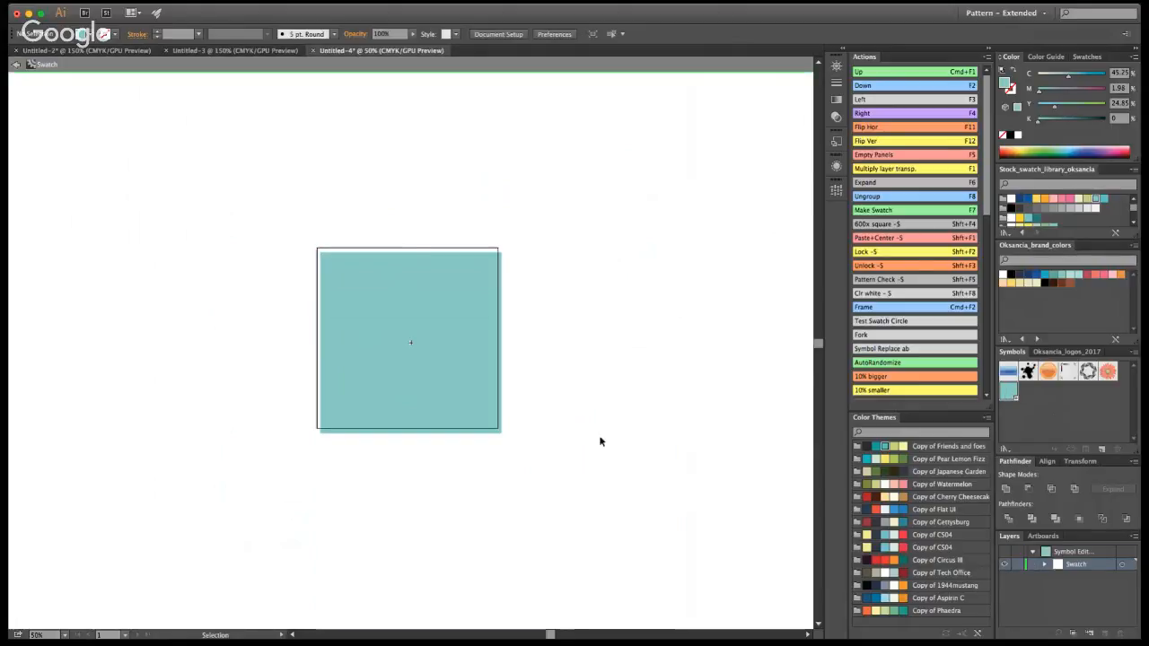
pyautogui.click(449, 356)
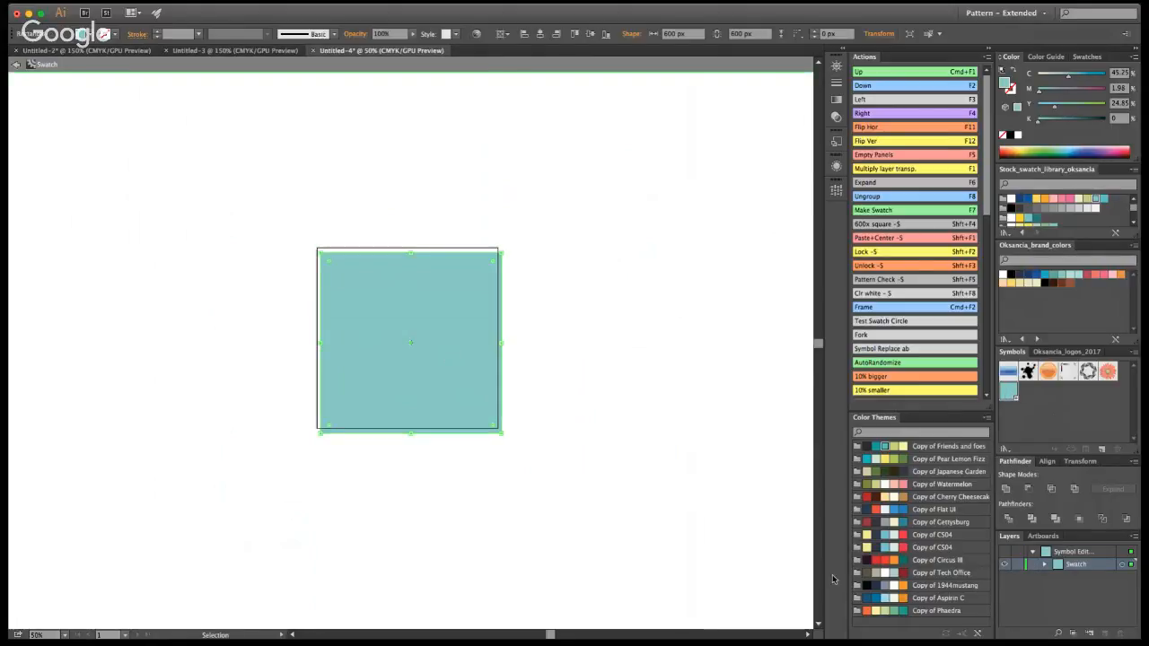
pyautogui.click(868, 447)
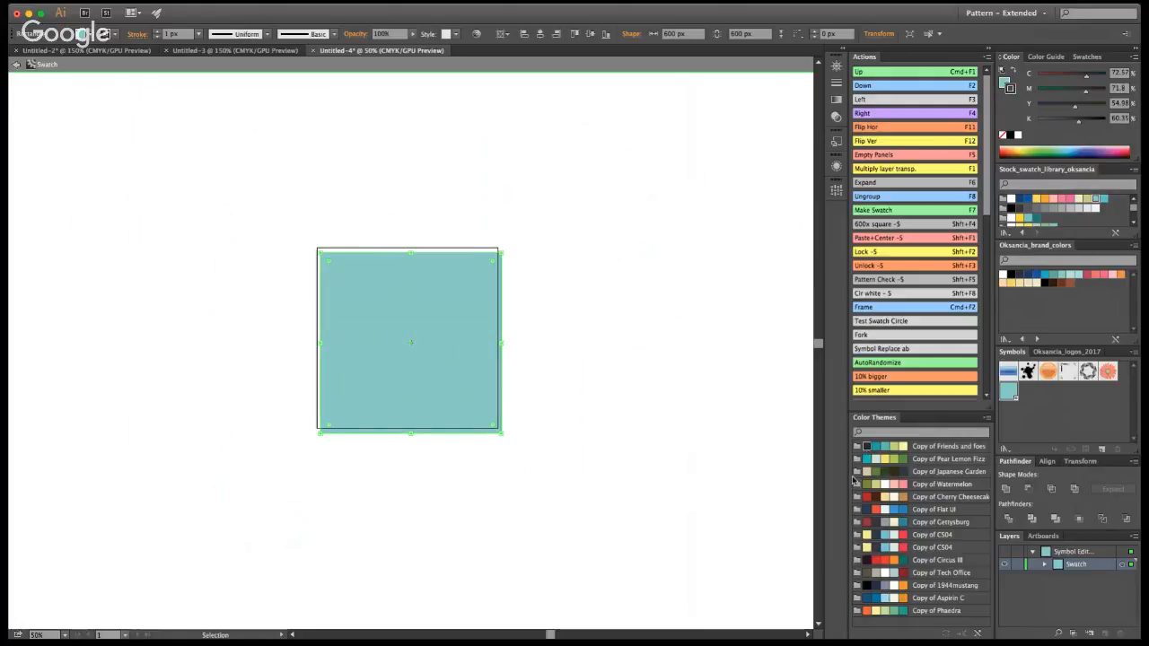
pyautogui.click(18, 65)
pyautogui.moveTo(528, 469); pyautogui.dragTo(575, 458)
pyautogui.click(765, 462)
pyautogui.press('super+z')
pyautogui.press('v')
pyautogui.click(635, 383)
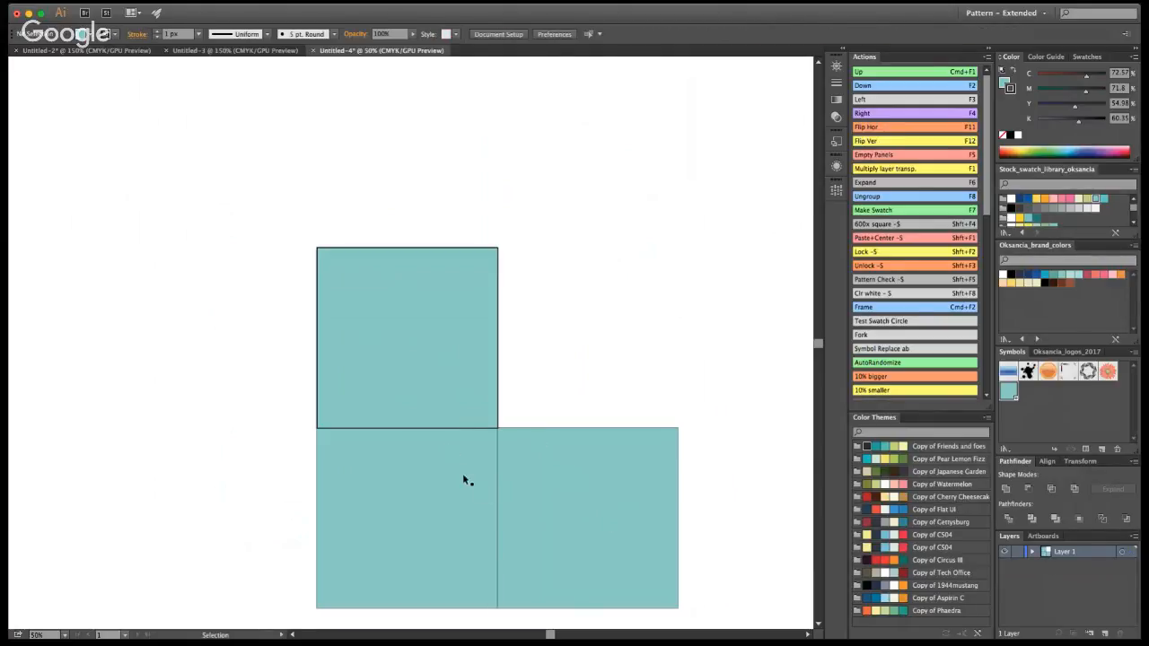
pyautogui.scroll(-2, 535, 499)
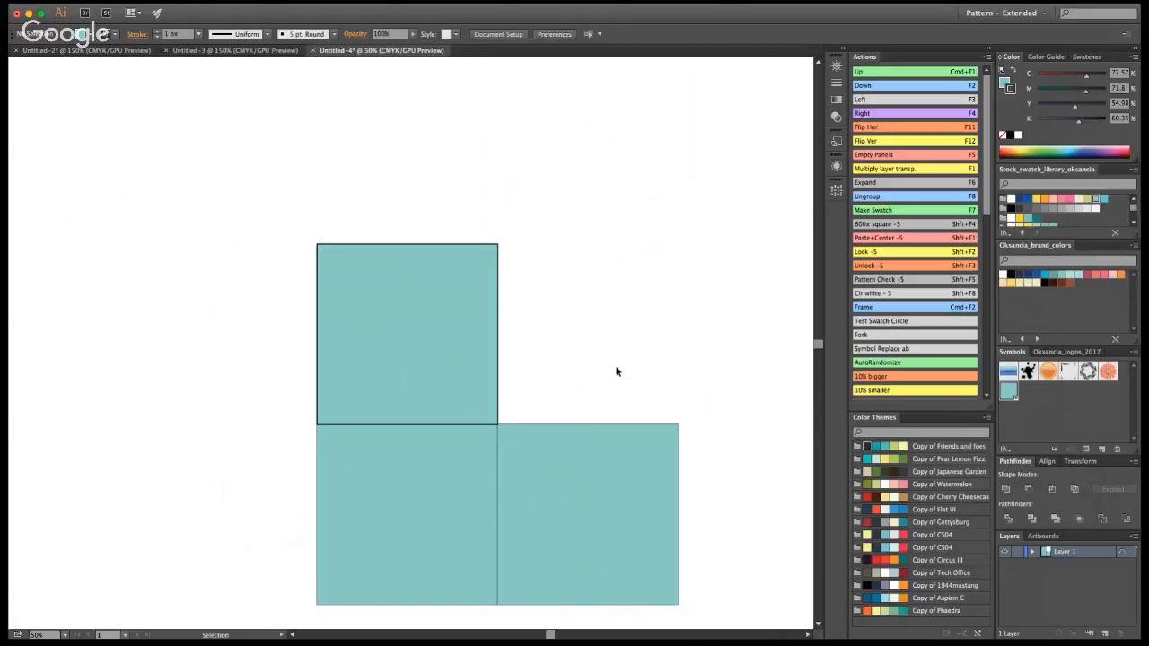
pyautogui.click(582, 499)
pyautogui.click(636, 326)
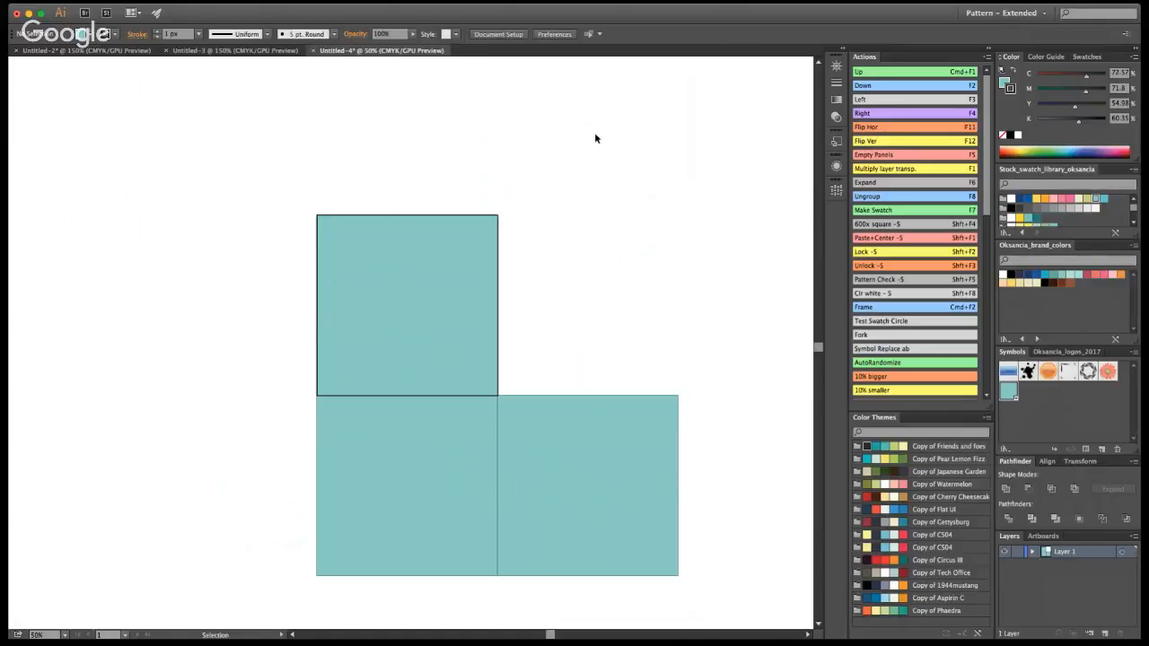
# Complete a three-by-three grid of Swatch instances around the artboard with the Up, Left and Down actions
pyautogui.click(599, 473)
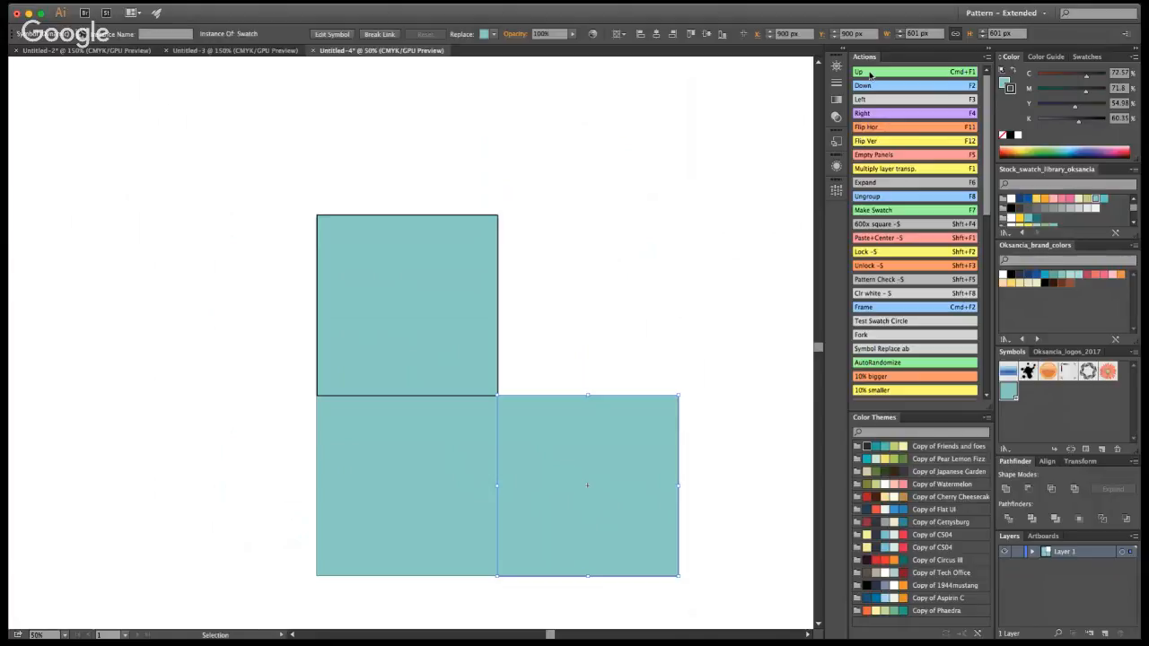
pyautogui.click(869, 72)
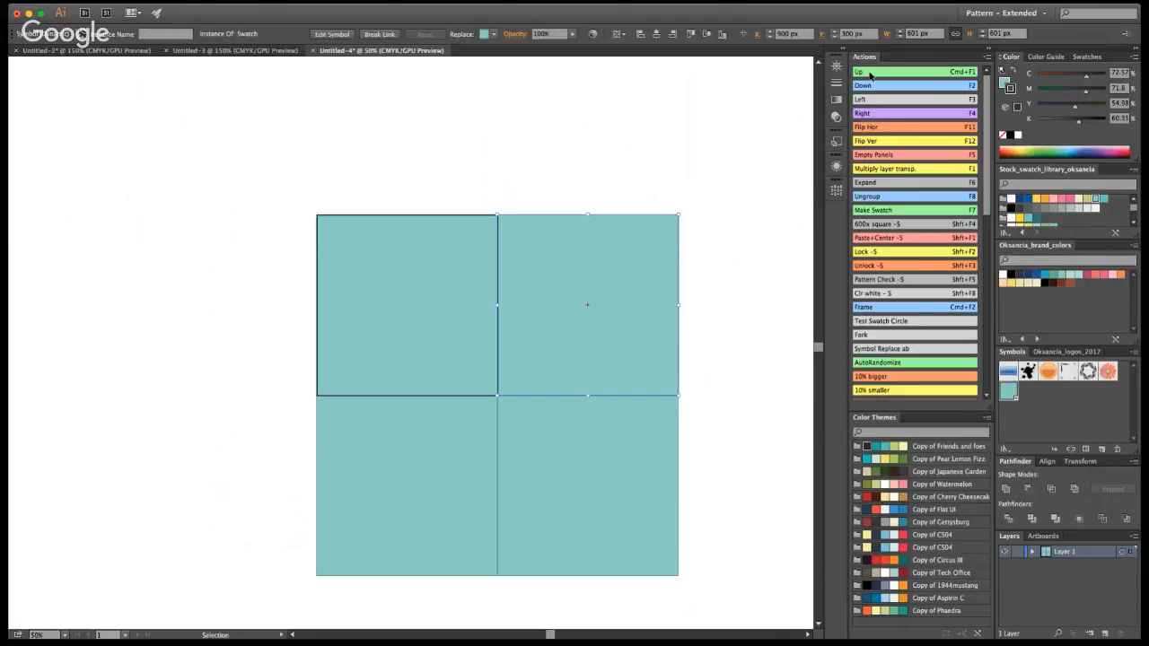
pyautogui.click(751, 149)
pyautogui.click(577, 151)
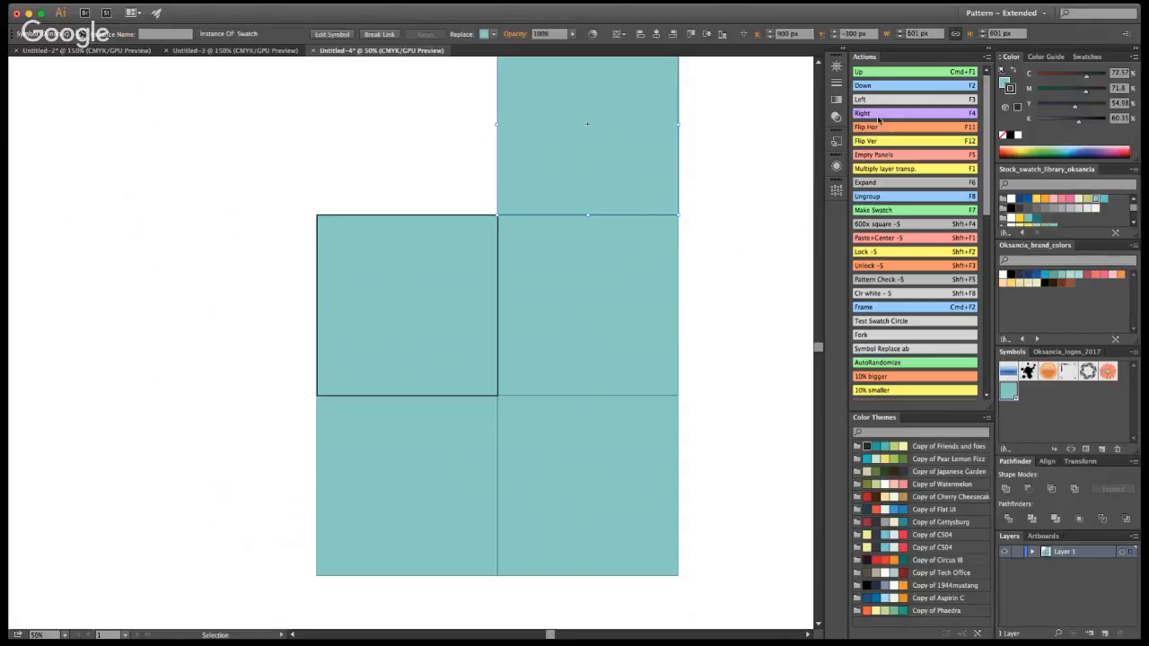
pyautogui.click(866, 101)
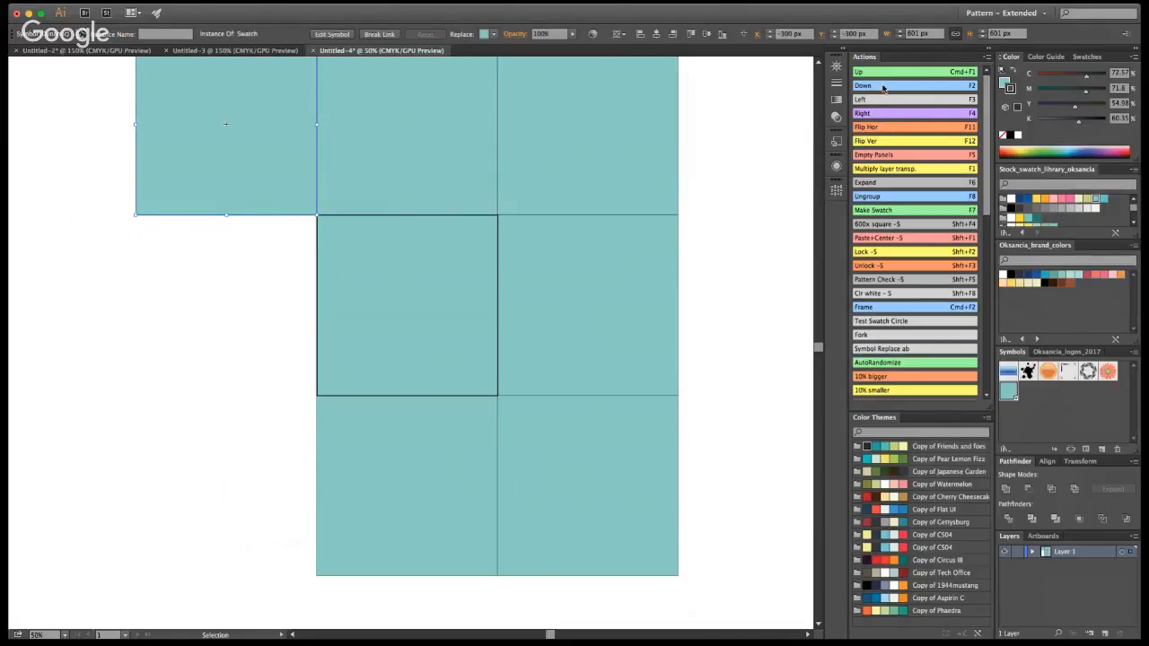
pyautogui.click(883, 85)
pyautogui.click(724, 352)
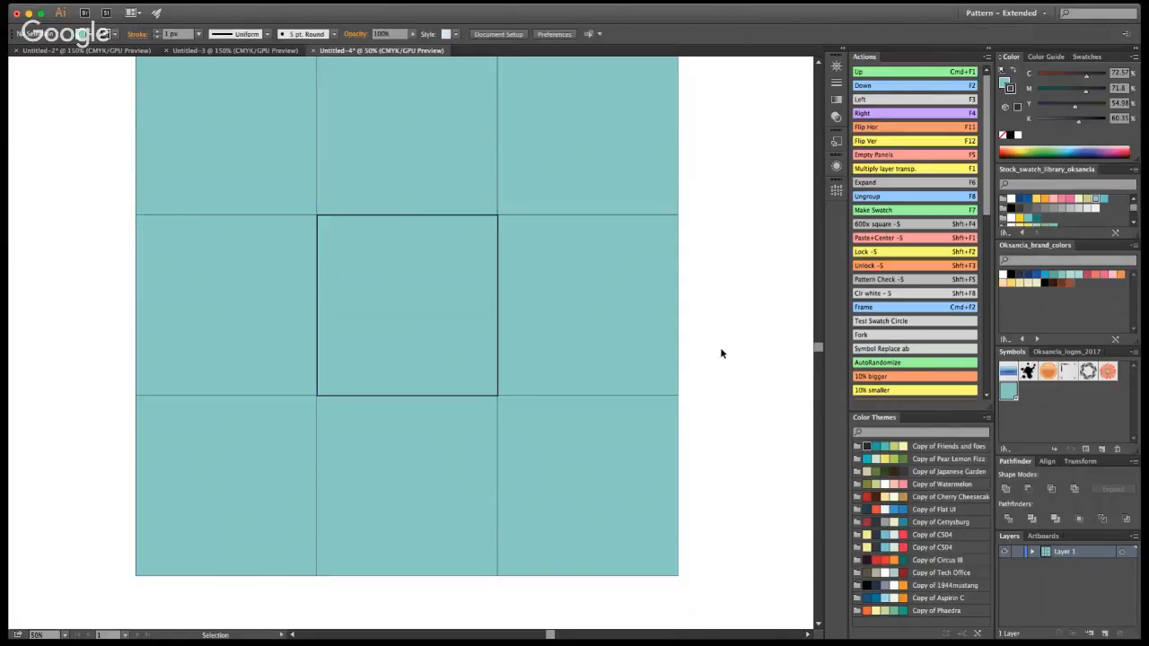
# Open the centre Swatch instance for symbol editing and draw a circle about 264 px in diameter
pyautogui.scroll(3, 718, 351)
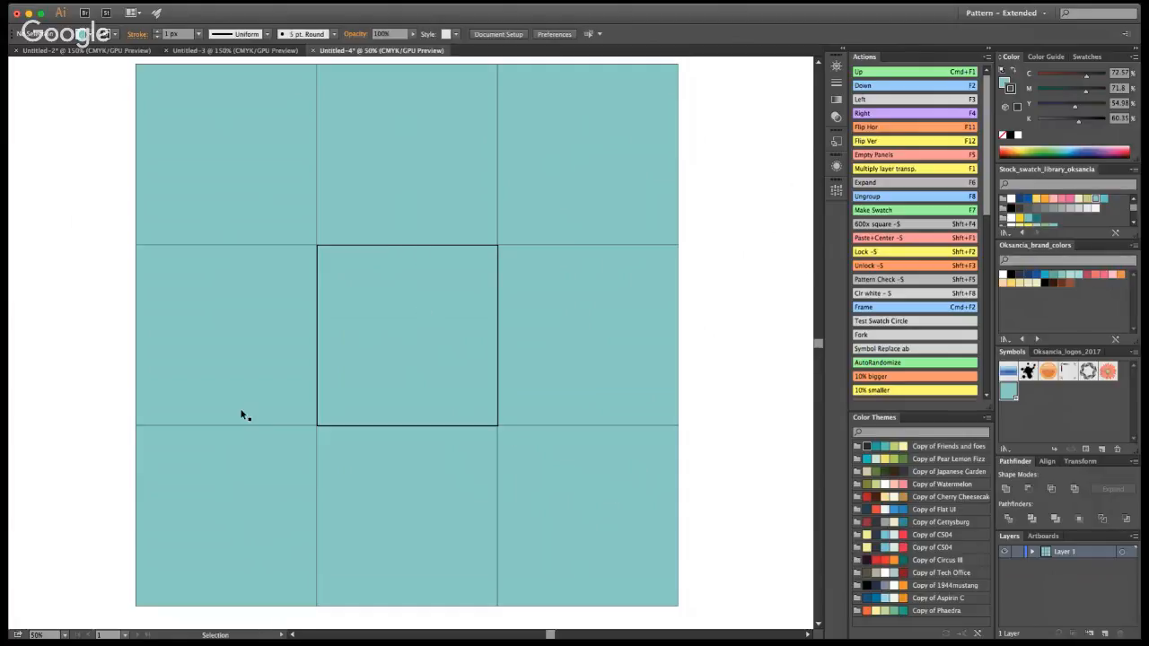
pyautogui.doubleClick(431, 326)
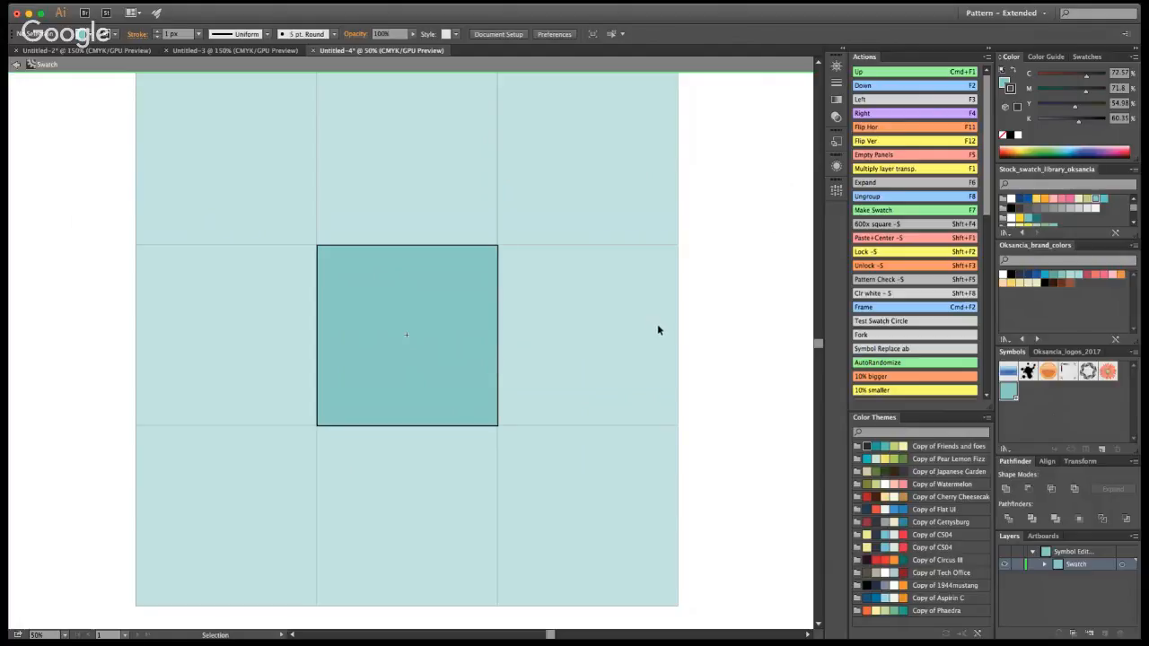
pyautogui.press('m')
pyautogui.press('l')
pyautogui.click(1079, 198)
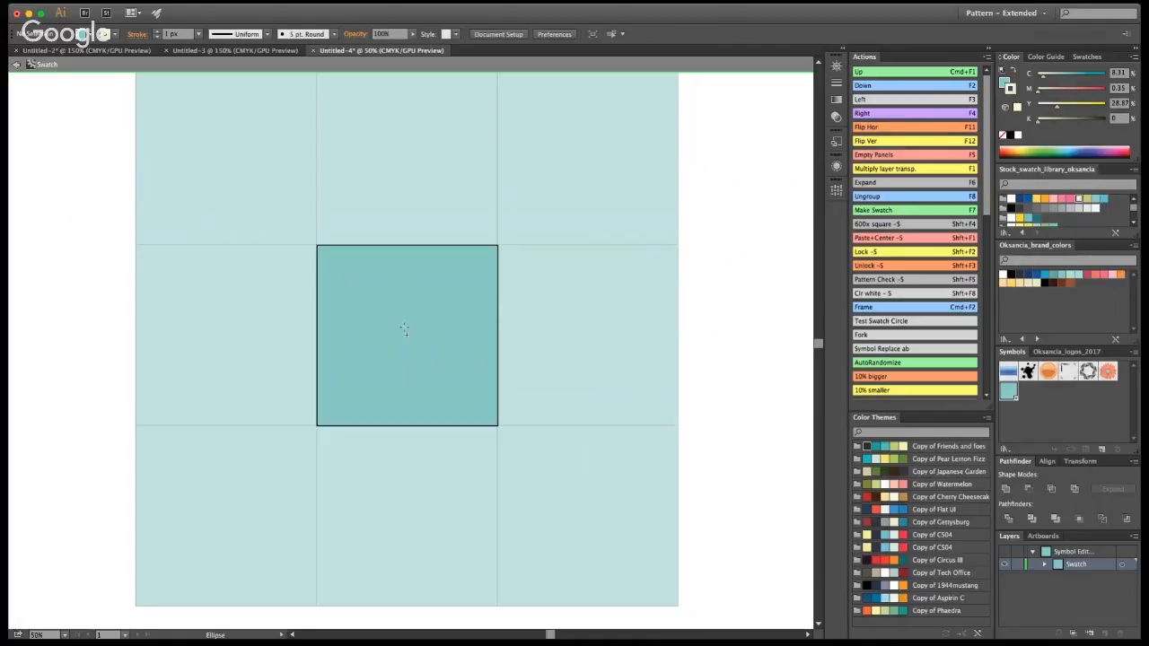
pyautogui.moveTo(404, 328); pyautogui.dragTo(441, 370)
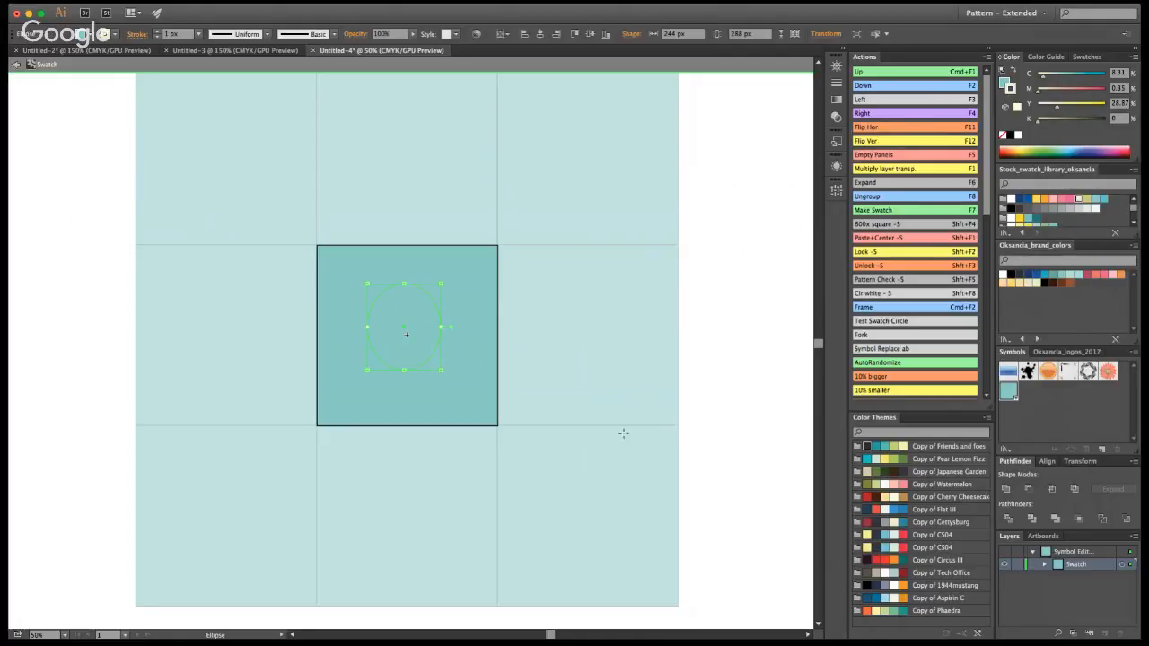
pyautogui.press('super+shift+a')
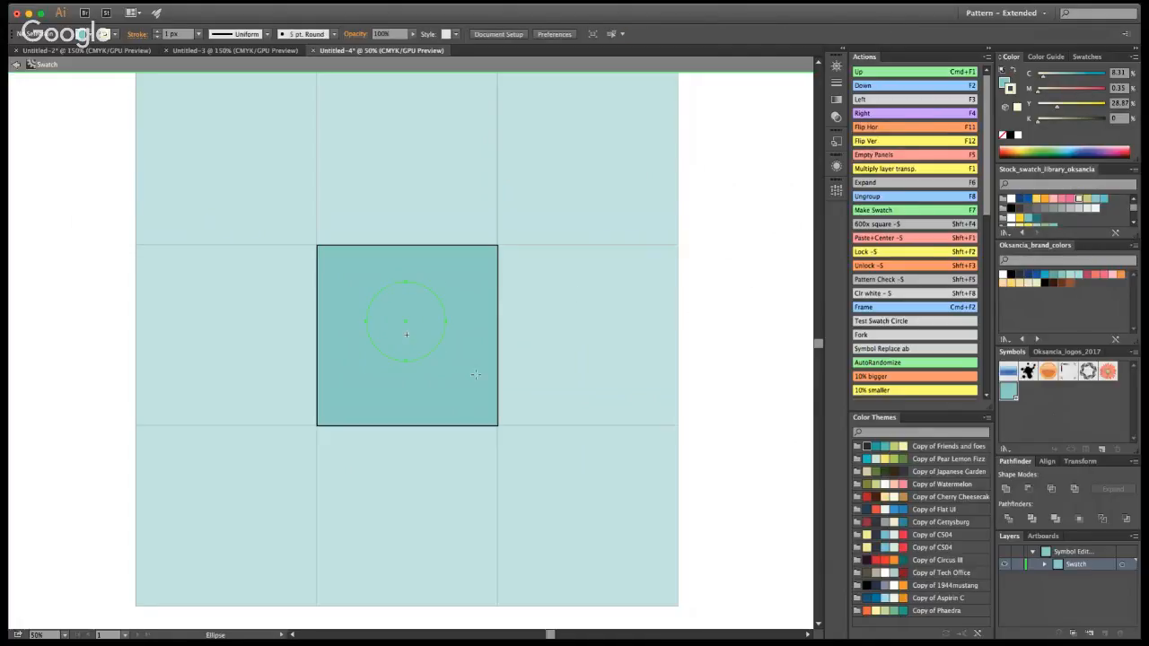
# Give the circle a pale yellow fill without a stroke, centre it on the tile and leave symbol editing
pyautogui.hotkey('shift', 'x')
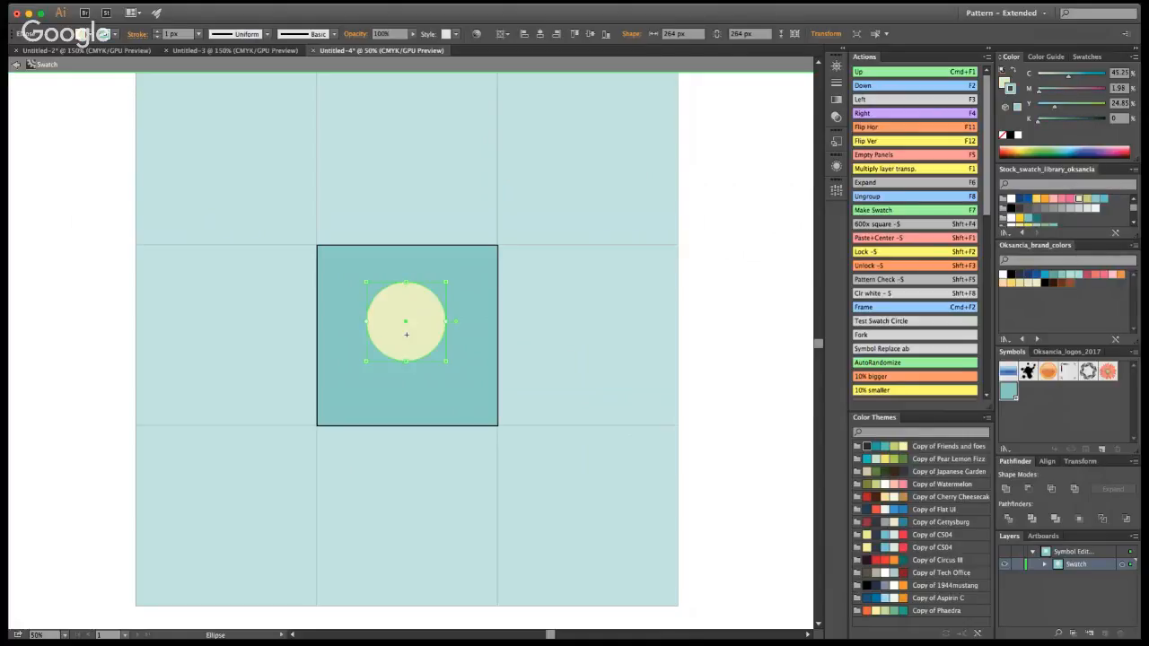
pyautogui.press('/')
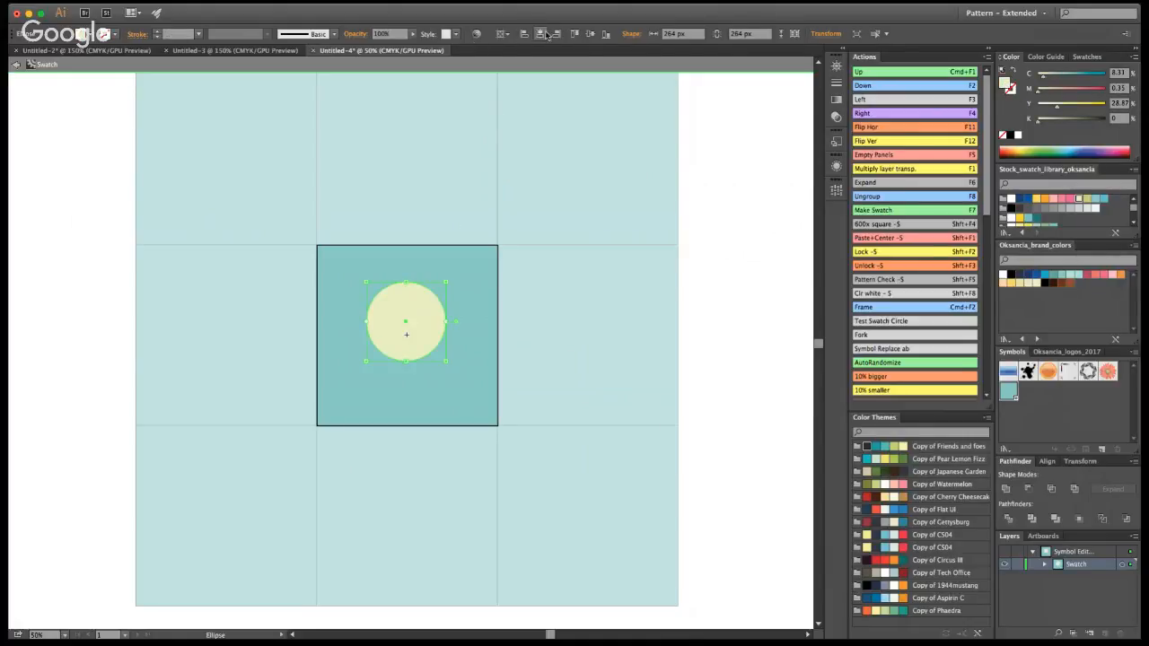
pyautogui.click(590, 33)
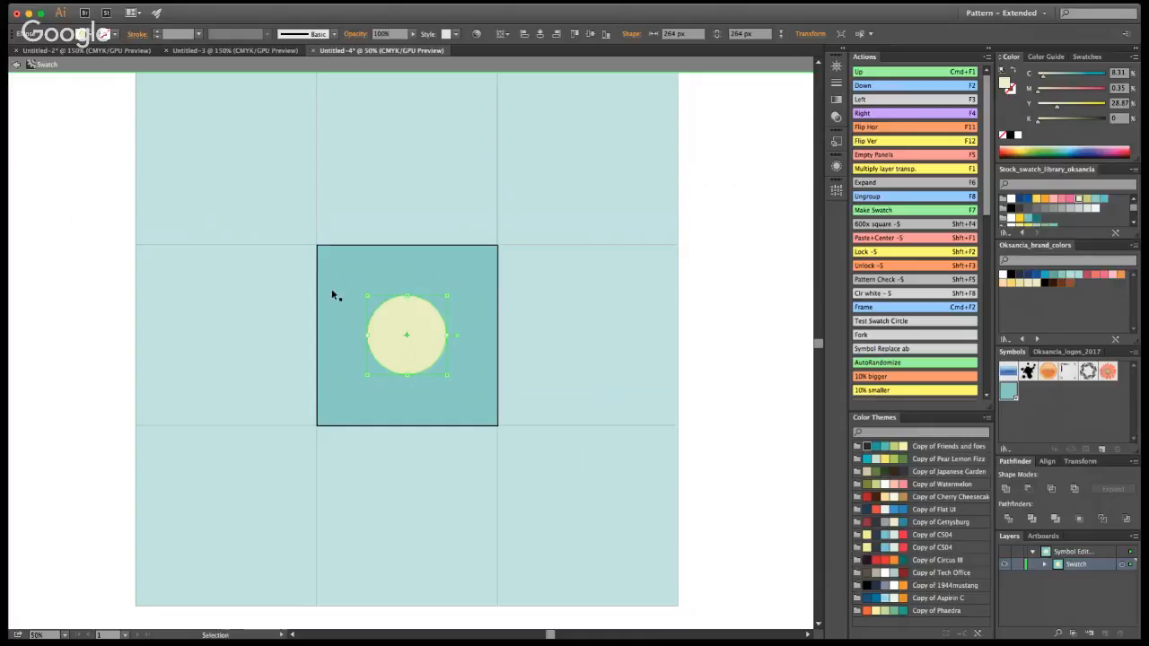
pyautogui.click(15, 67)
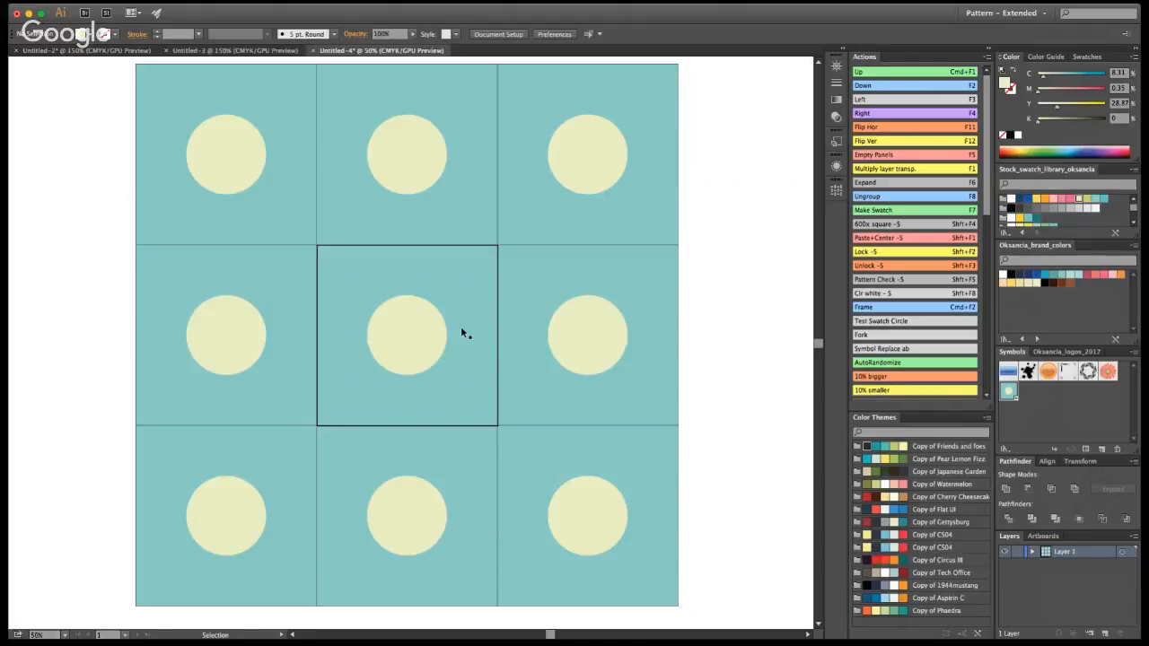
pyautogui.doubleClick(419, 335)
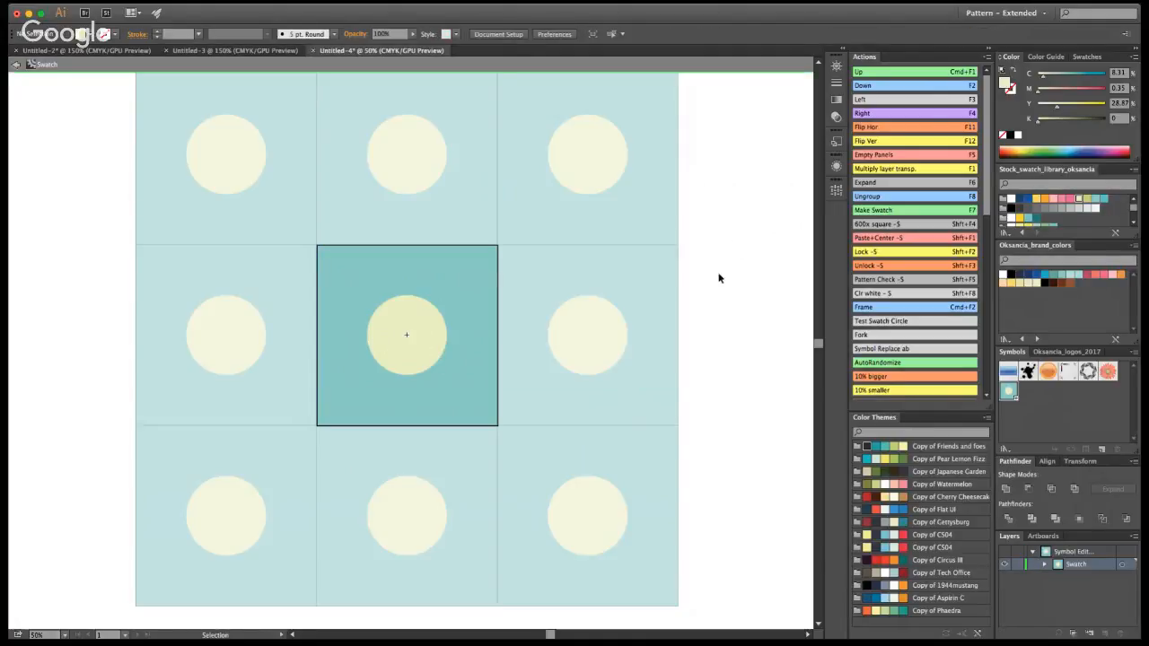
pyautogui.click(16, 65)
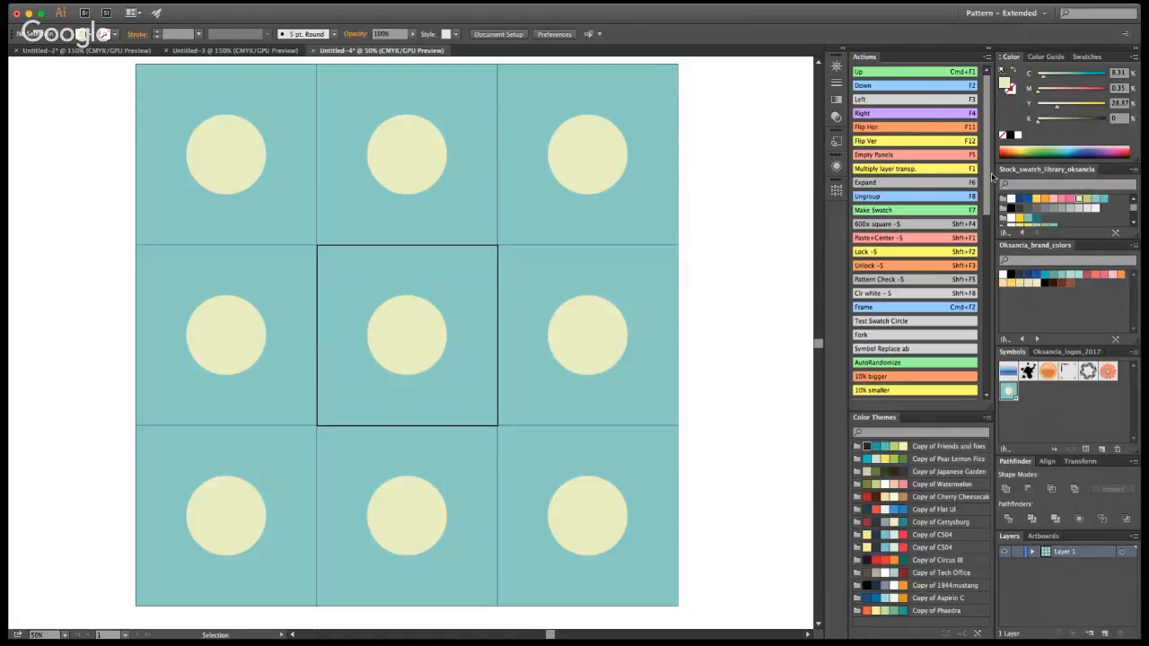
# Turn off button mode for the actions and start recording a new action named Up
pyautogui.moveTo(987, 205); pyautogui.dragTo(987, 125)
pyautogui.click(1019, 295)
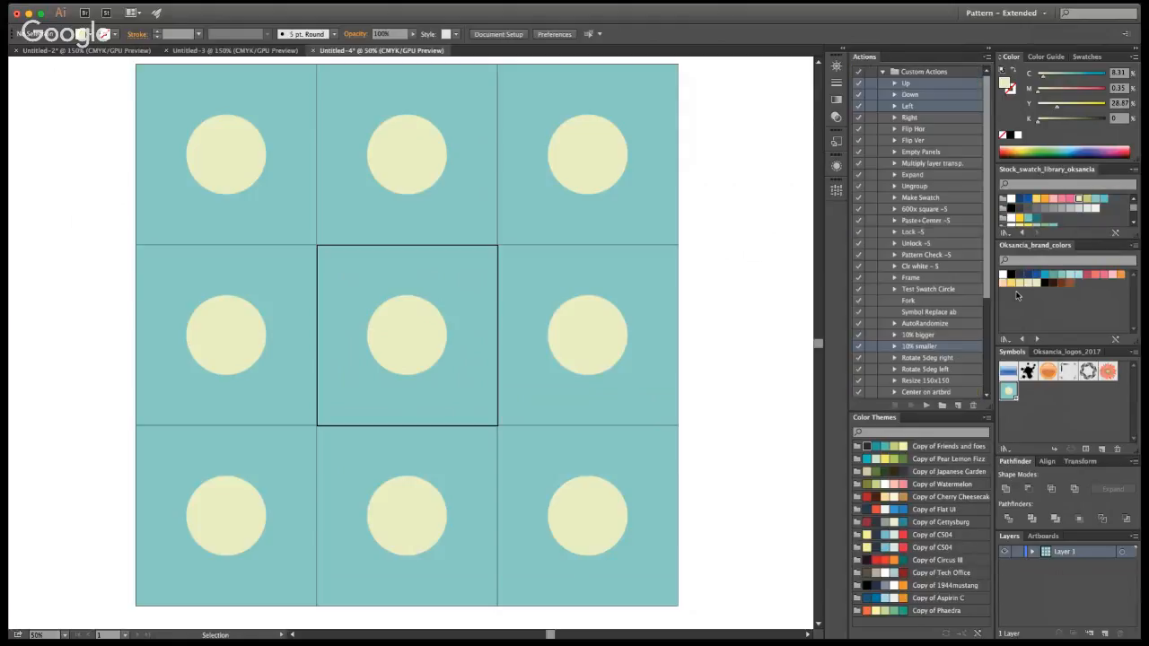
pyautogui.scroll(-5, 977, 202)
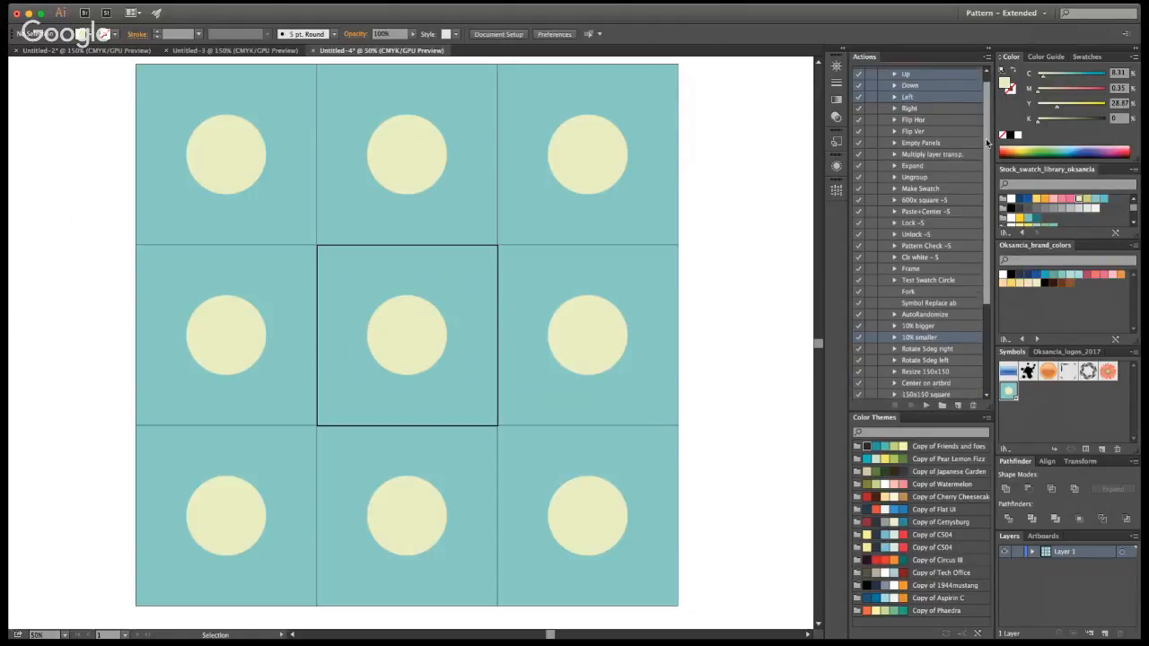
pyautogui.scroll(-2, 976, 200)
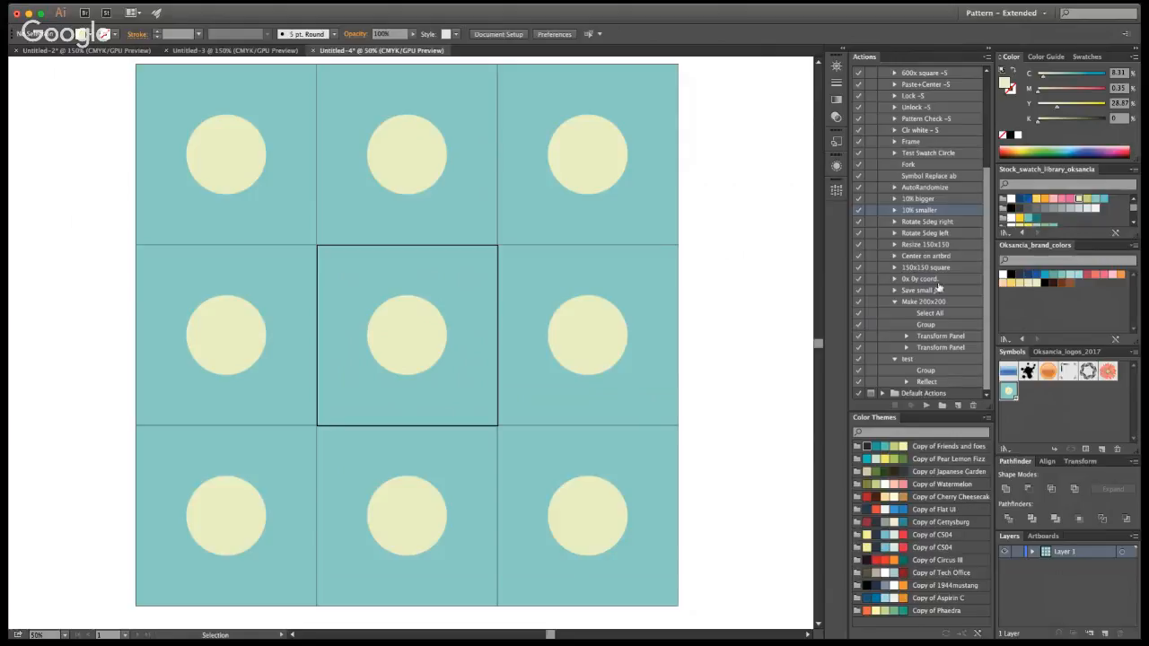
pyautogui.click(932, 383)
pyautogui.press('Up')
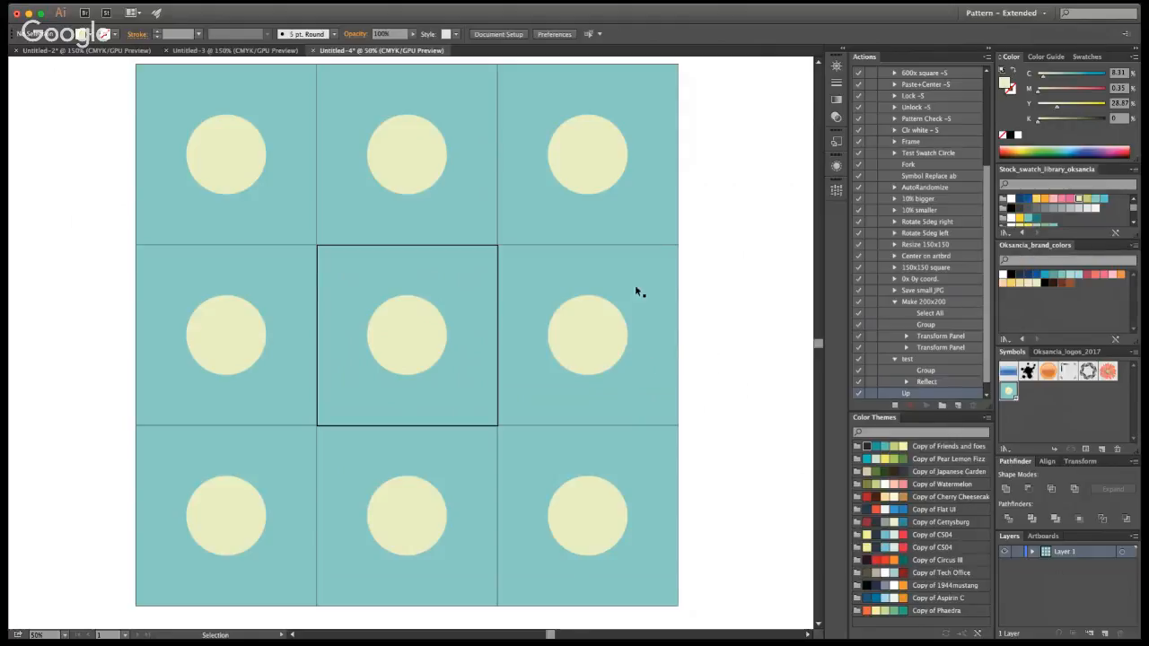
# Record copying the Swatch instance above the artboard and pasting it in front in the new Up action
pyautogui.scroll(5, 664, 269)
pyautogui.click(371, 313)
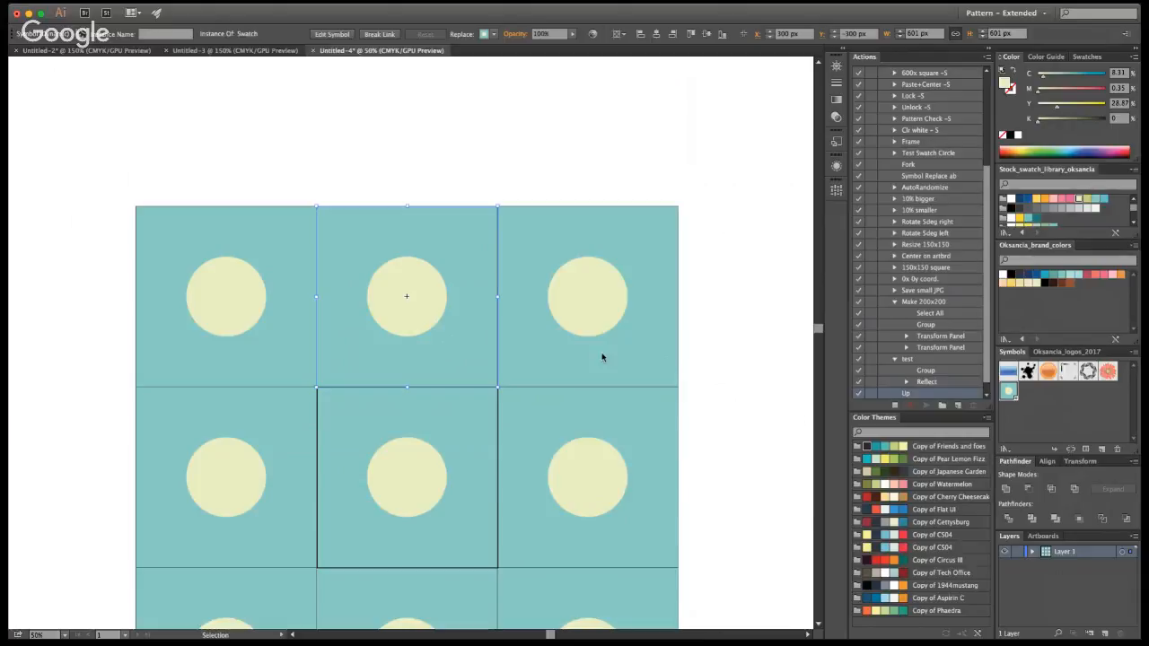
pyautogui.press('super+z')
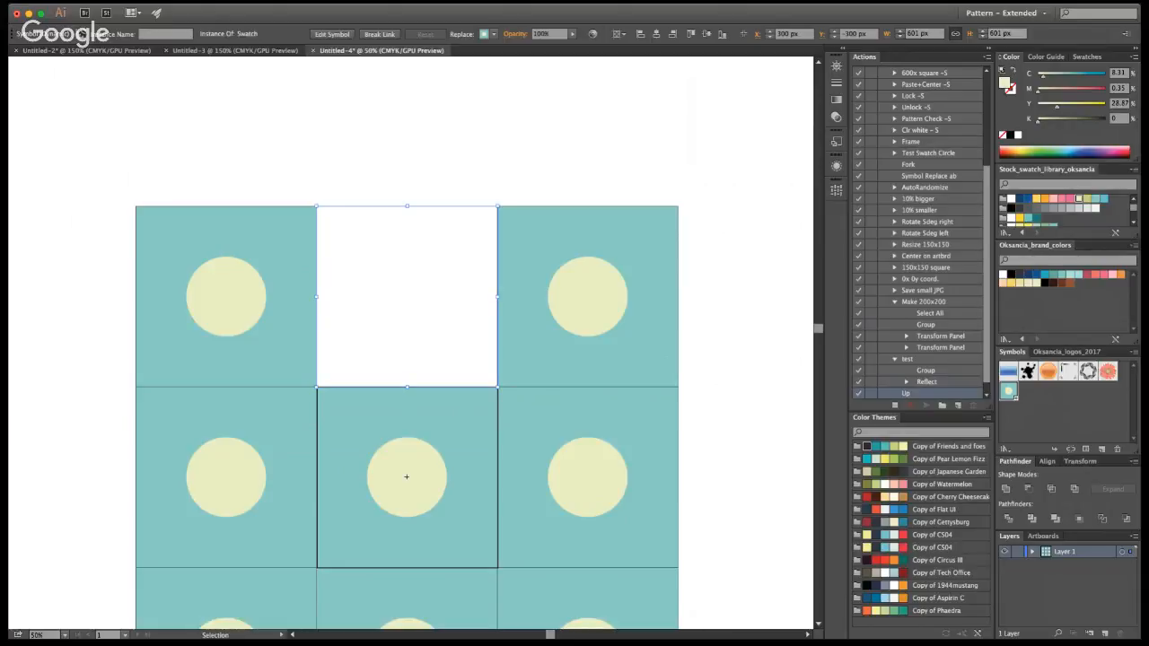
pyautogui.press('super+shift+z')
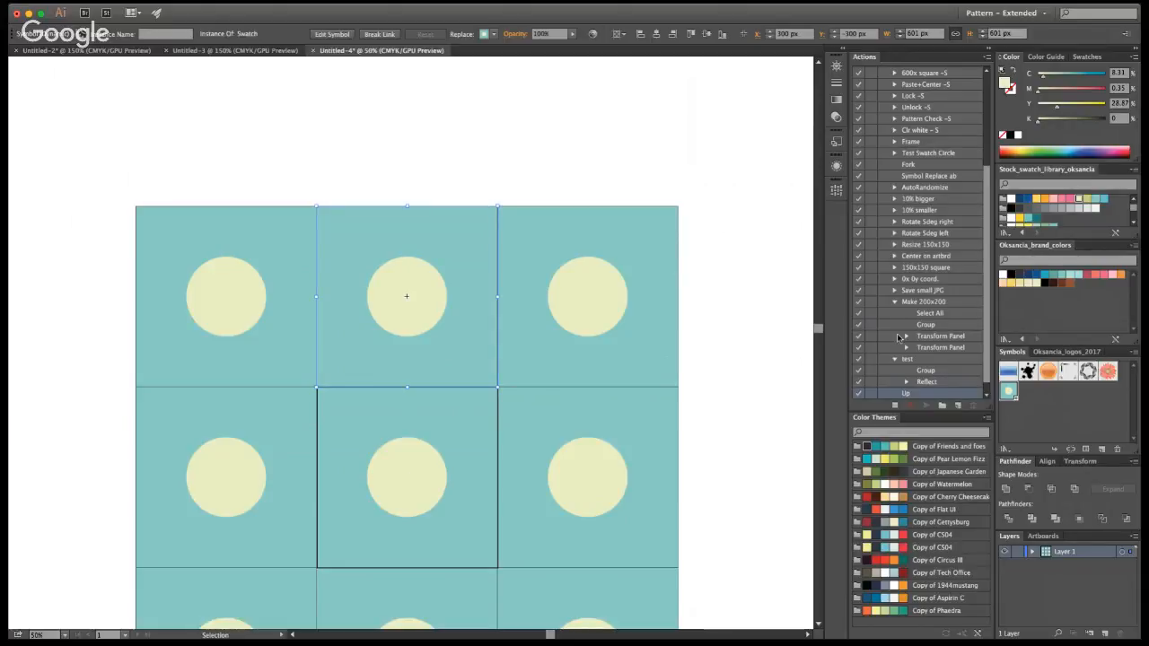
pyautogui.scroll(-1, 907, 340)
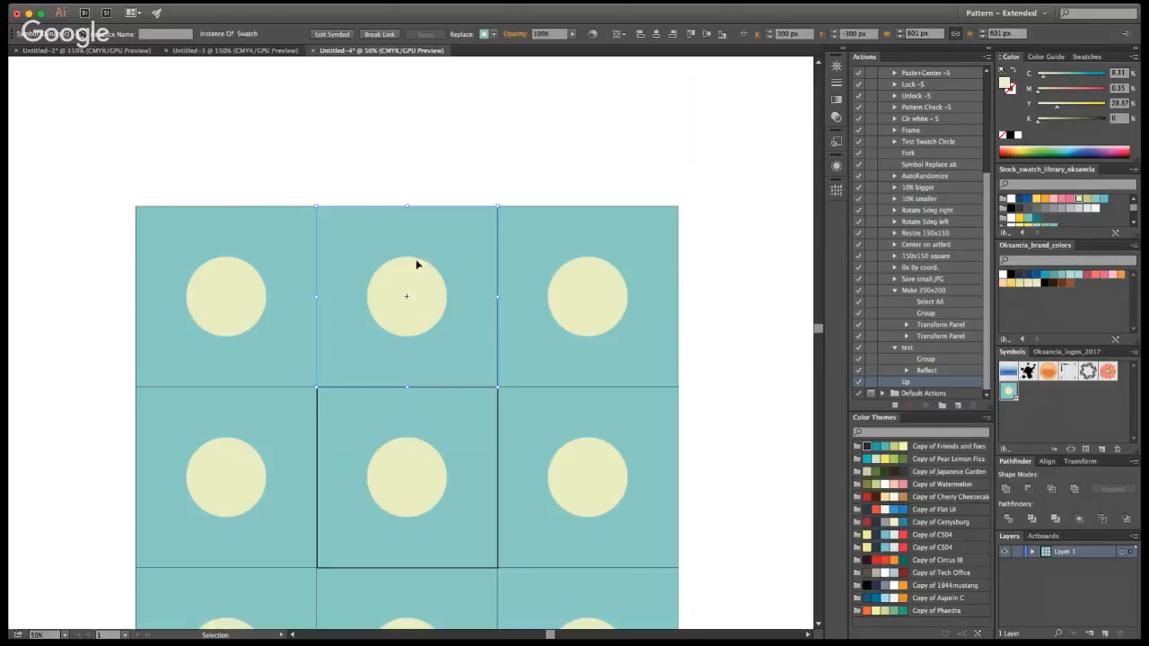
pyautogui.hotkey('ctrl', 'c')
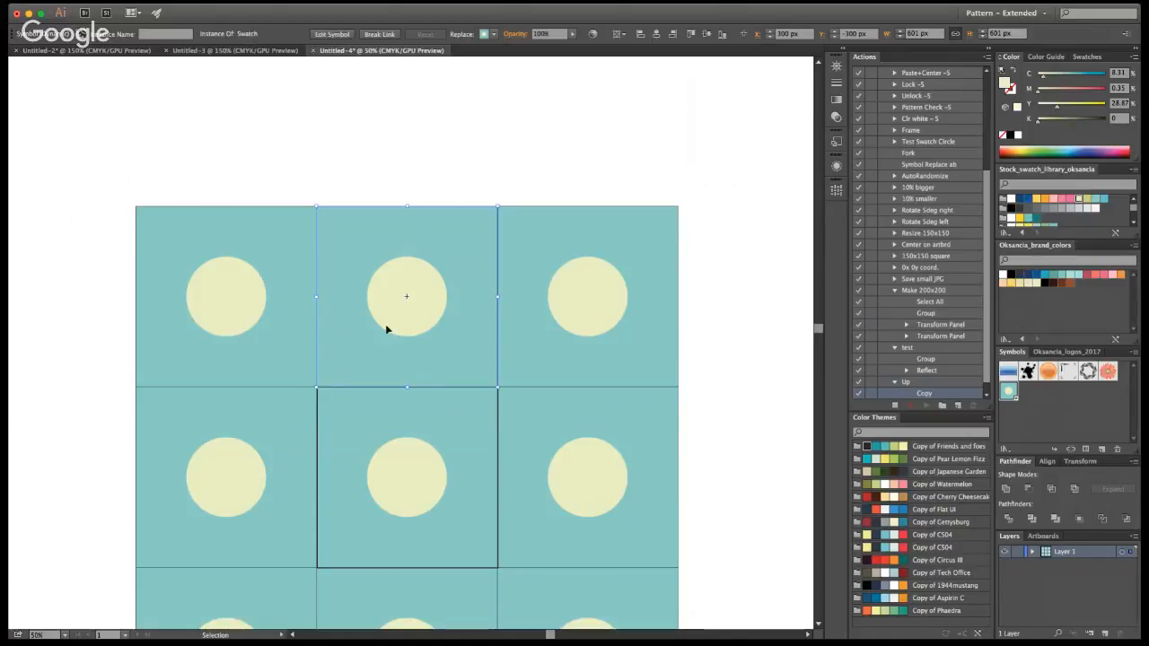
pyautogui.press('super+c')
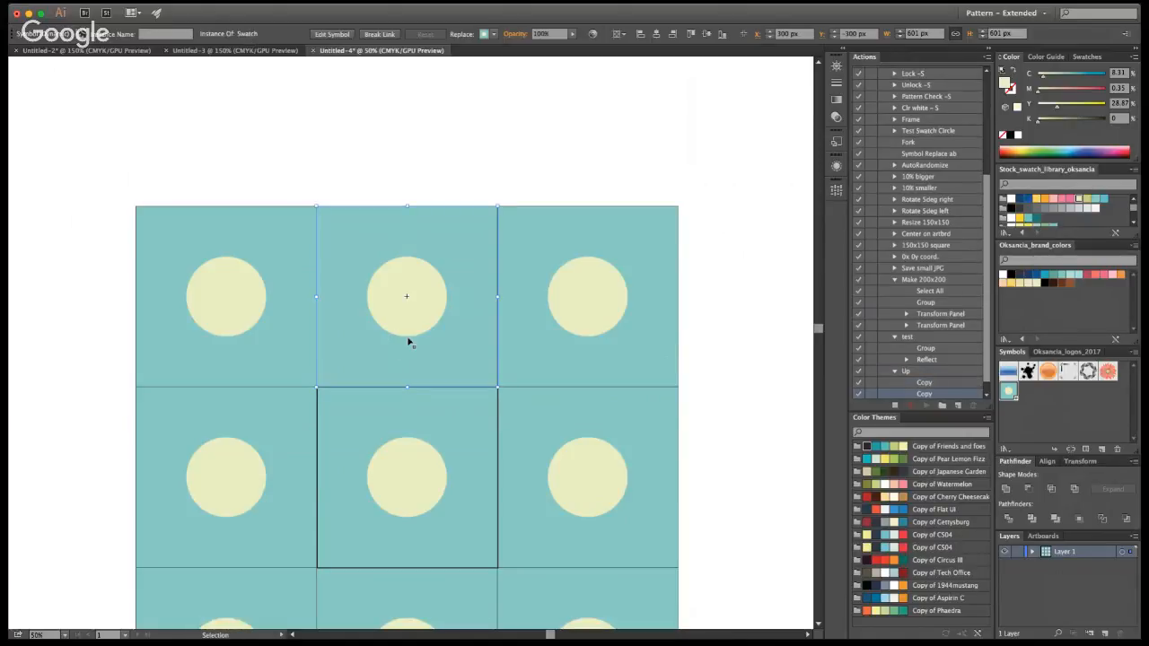
pyautogui.press('super+f')
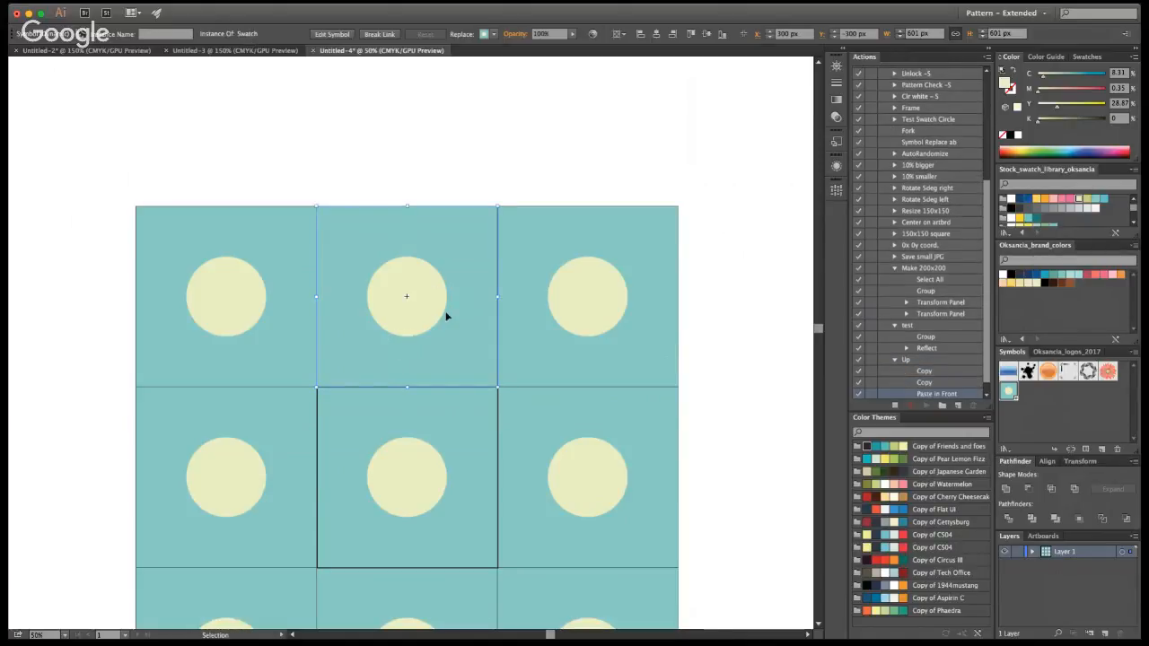
# Record moving the pasted Swatch instance 600 px straight up, without making a copy, as part of the Up action
pyautogui.click(932, 373)
pyautogui.scroll(-1, 952, 370)
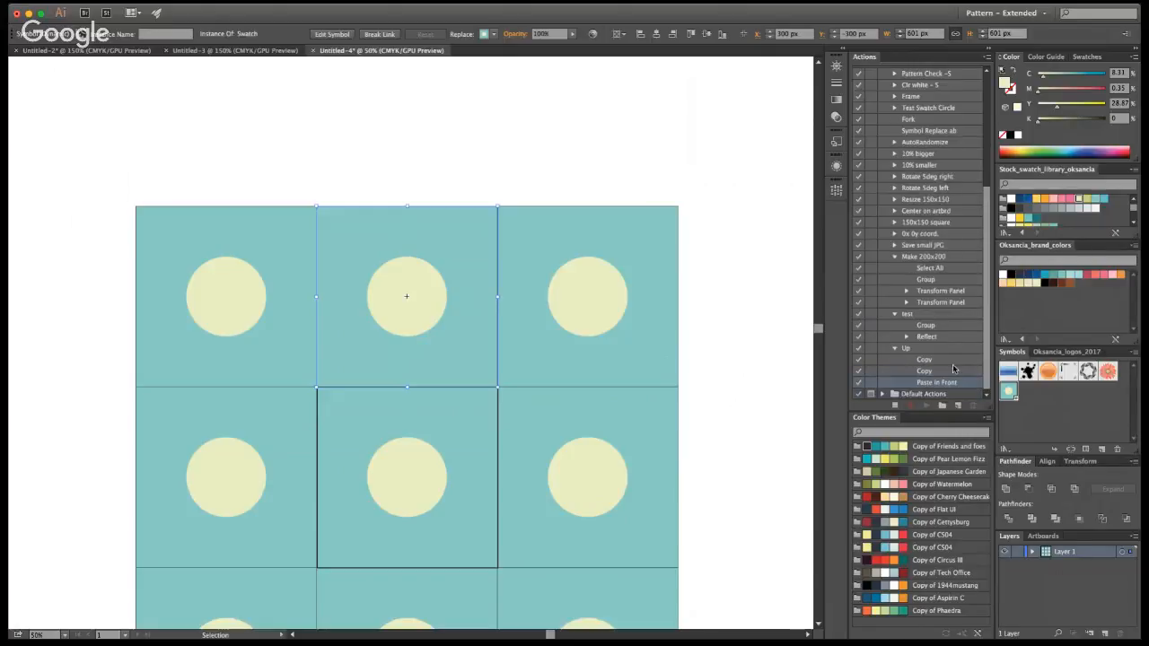
pyautogui.click(934, 361)
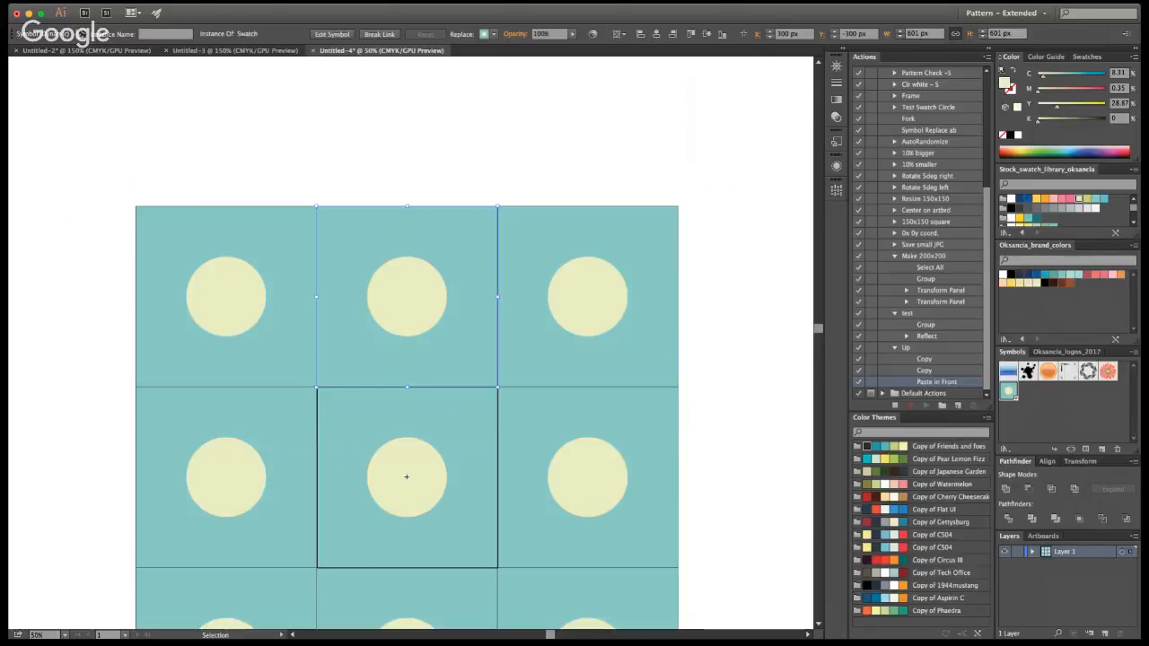
pyautogui.click(616, 408)
pyautogui.click(616, 408)
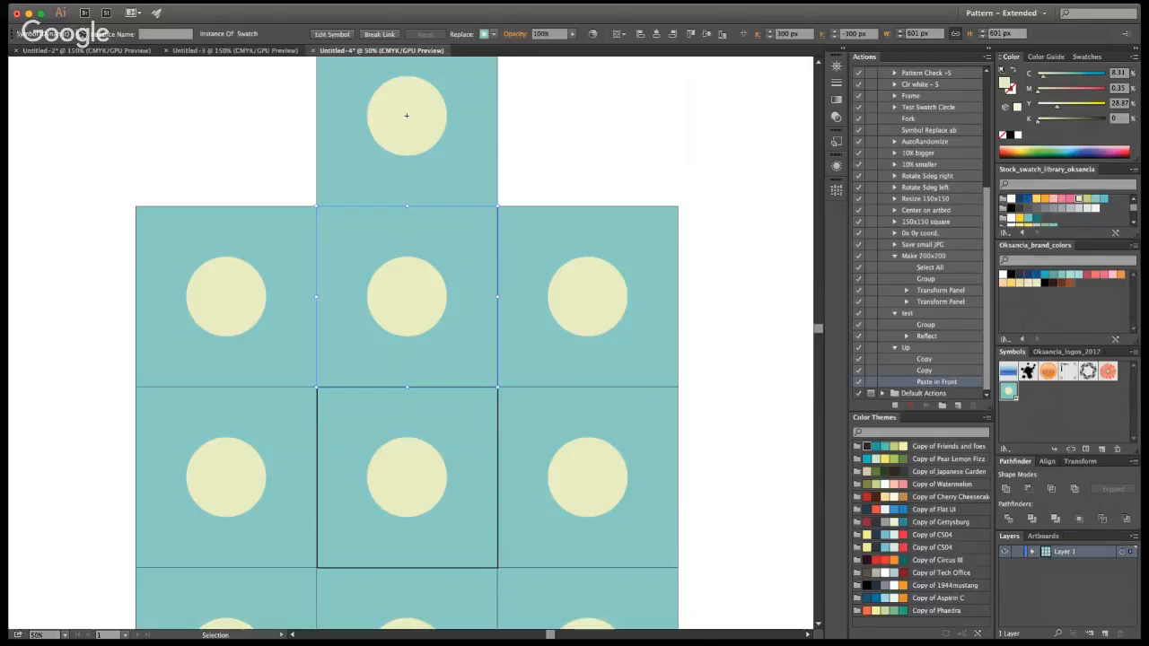
pyautogui.click(616, 408)
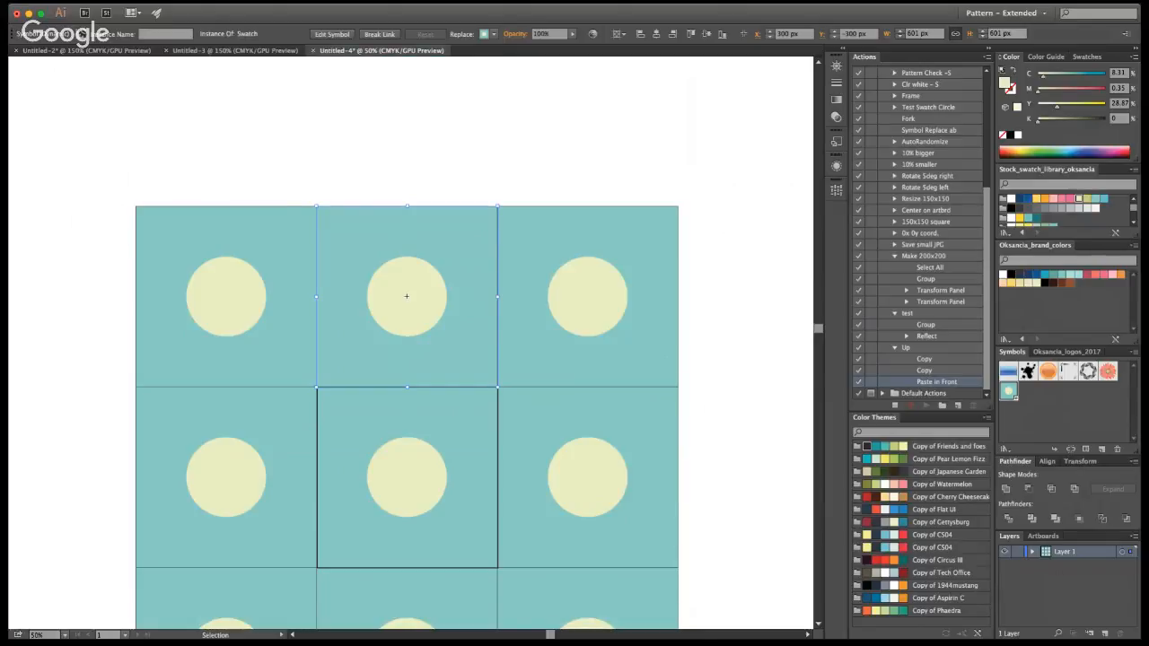
pyautogui.click(616, 408)
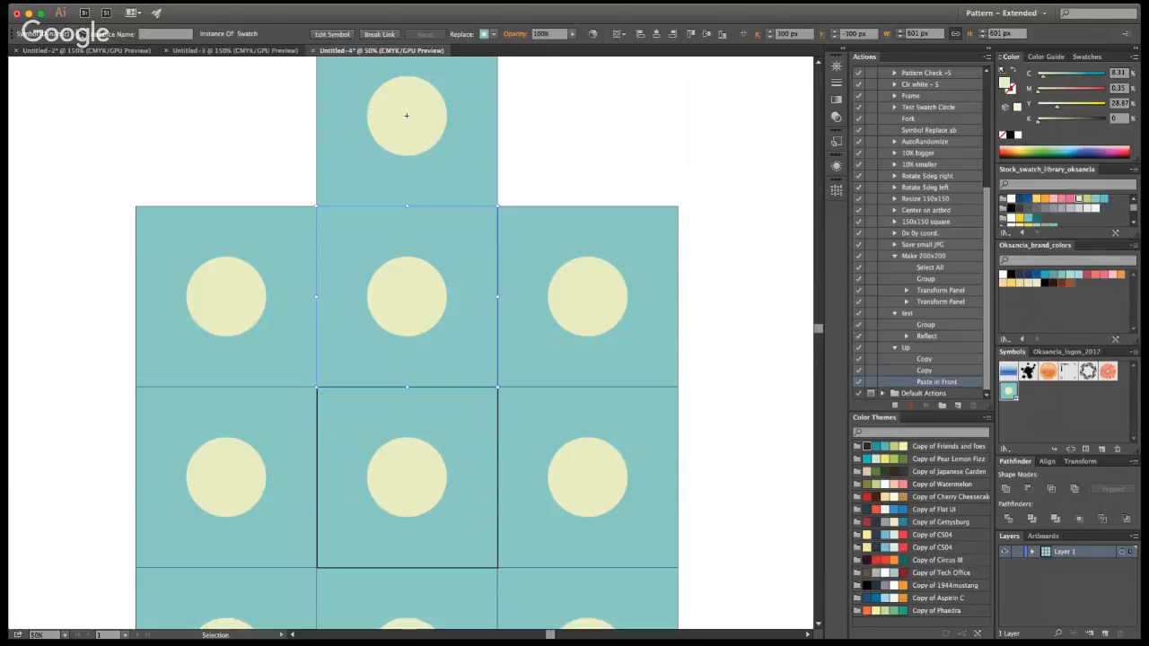
pyautogui.click(777, 389)
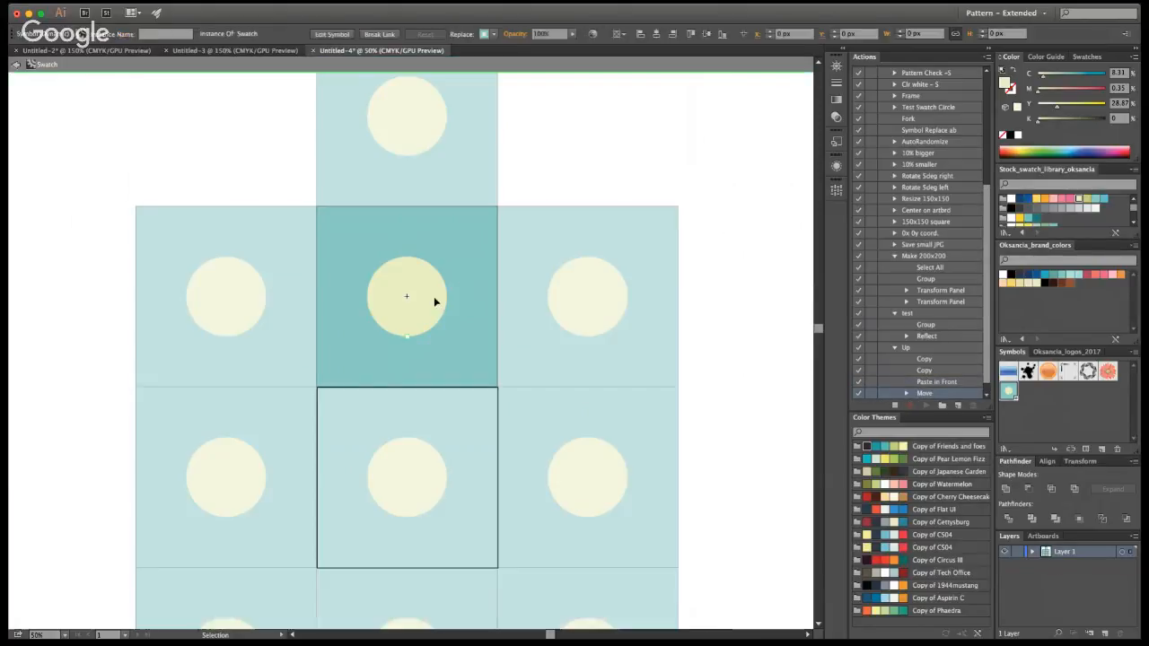
# Shift the original Swatch instance below the duplicate down to check it, and undo the shift
pyautogui.doubleClick(436, 302)
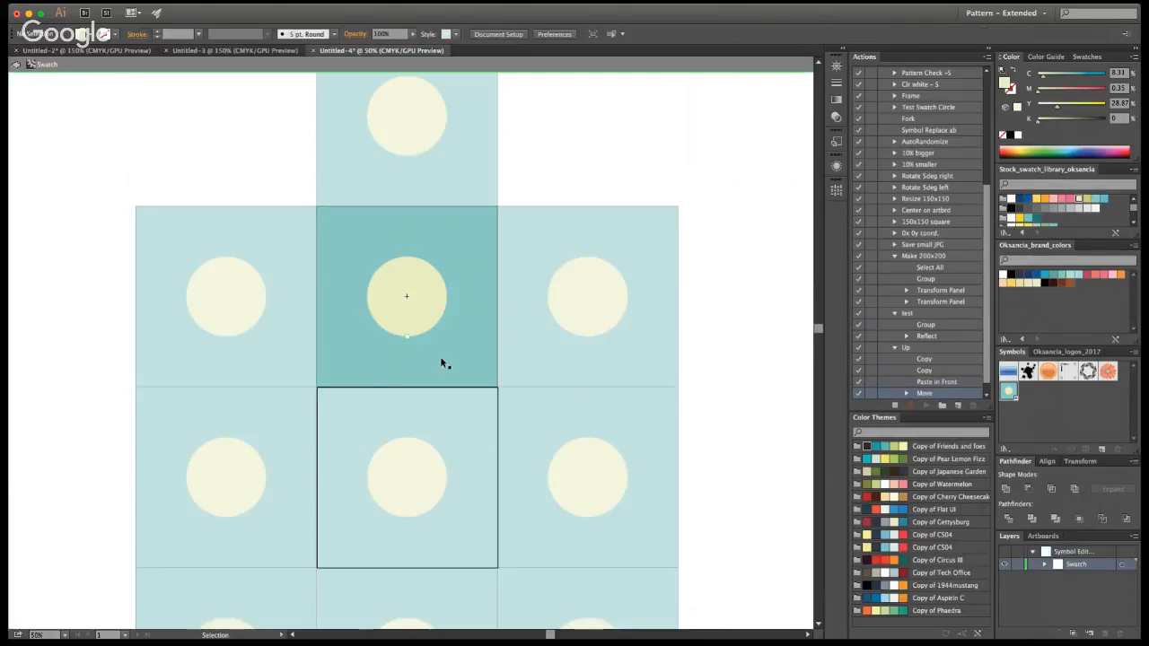
pyautogui.click(14, 65)
pyautogui.moveTo(488, 242); pyautogui.dragTo(487, 297)
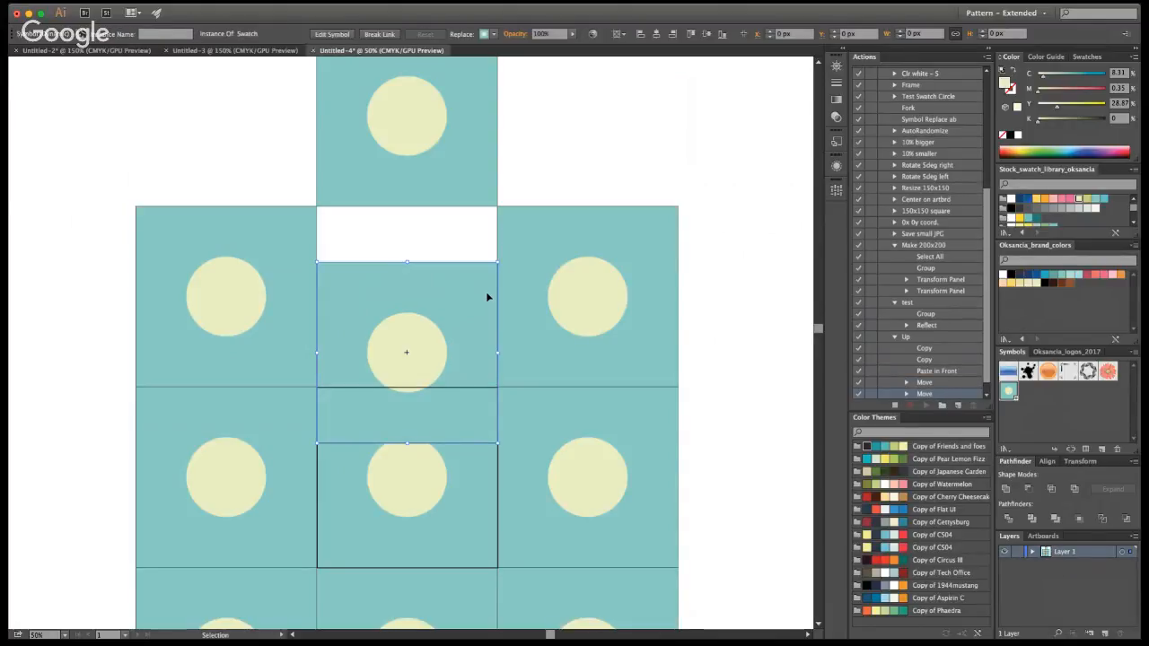
pyautogui.hotkey('ctrl', 'z')
pyautogui.hotkey('ctrl', 'z')
pyautogui.scroll(2, 469, 208)
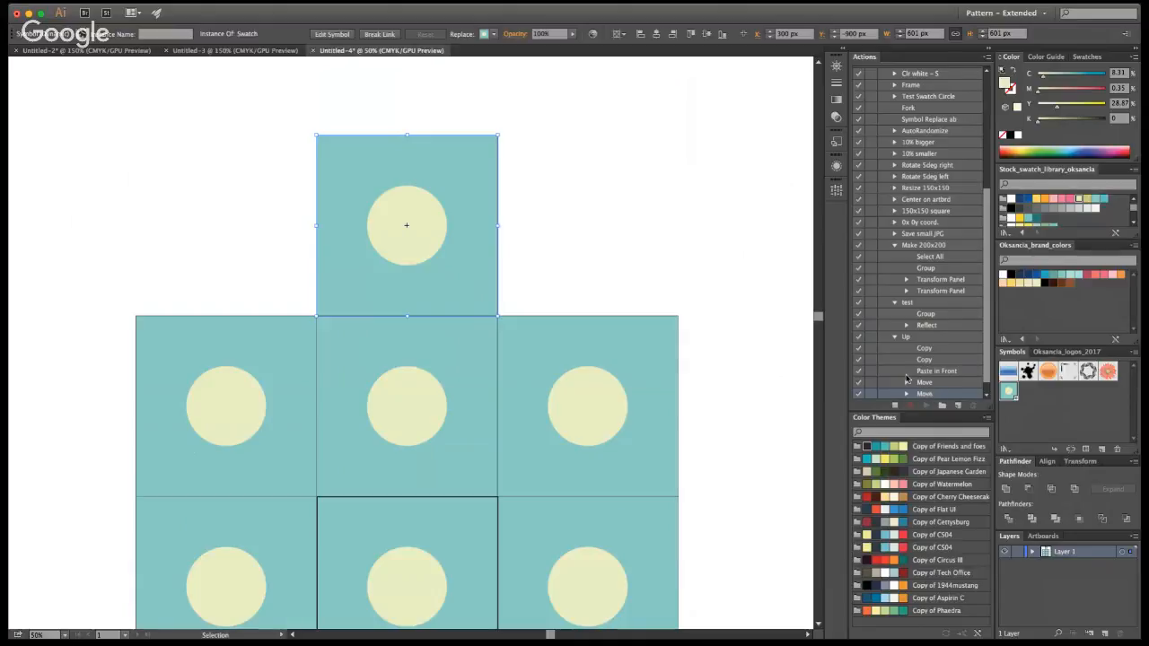
# Stop recording the Up action and inspect the horizontal and vertical offsets of its two Move entries
pyautogui.scroll(-1, 952, 358)
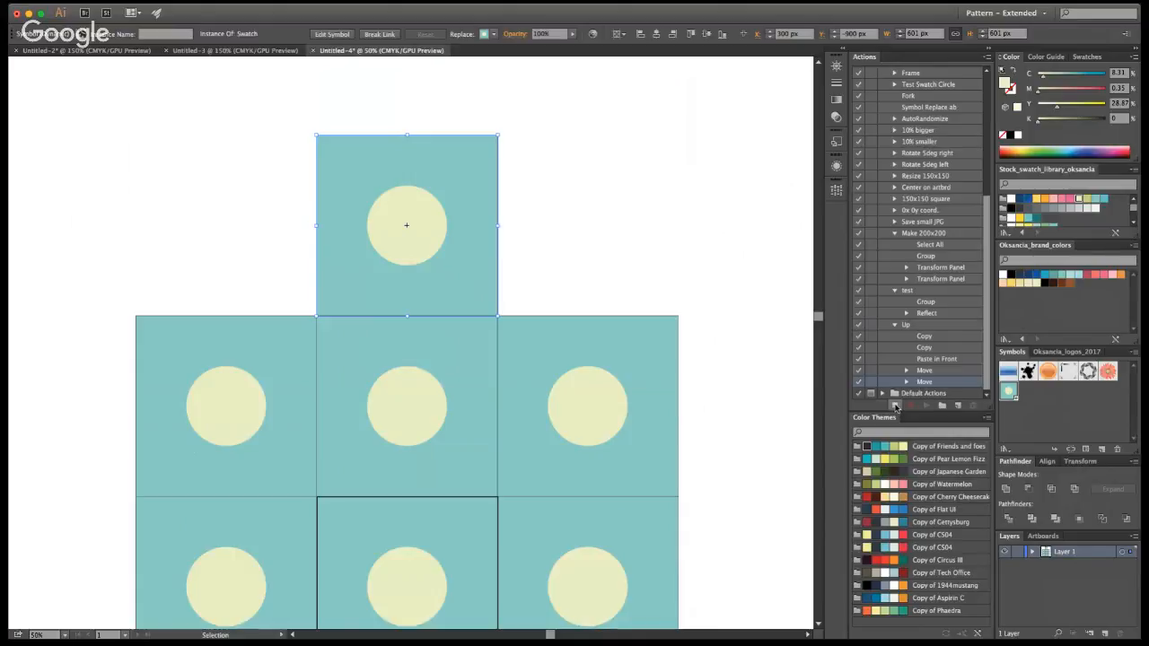
pyautogui.click(896, 406)
pyautogui.click(906, 370)
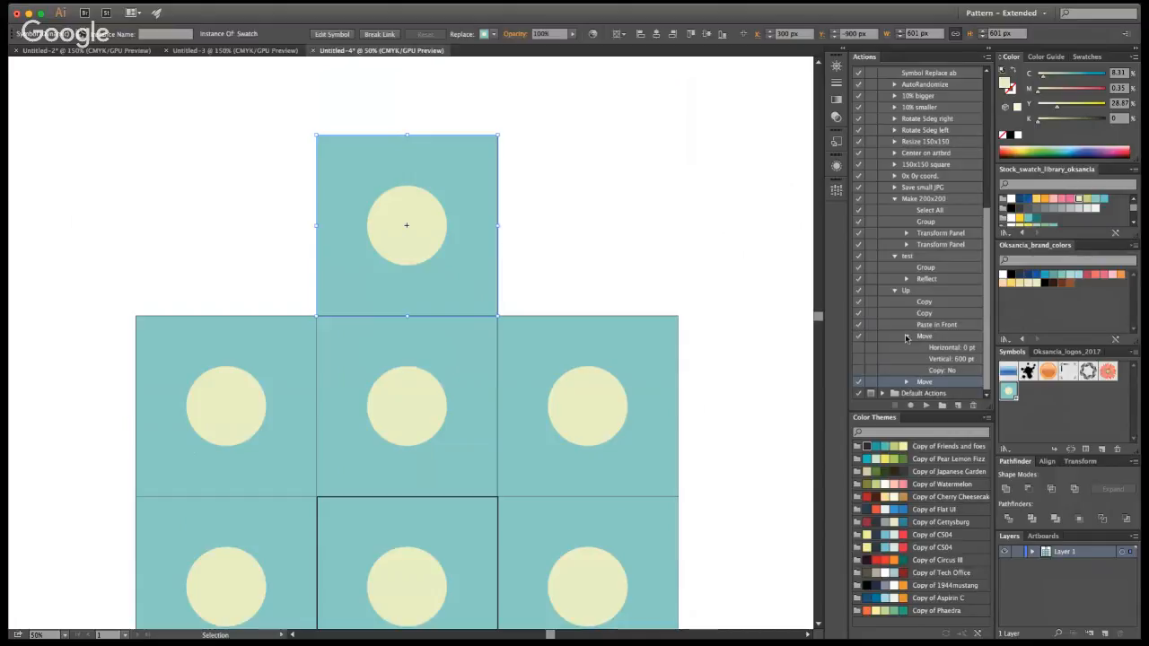
pyautogui.click(905, 336)
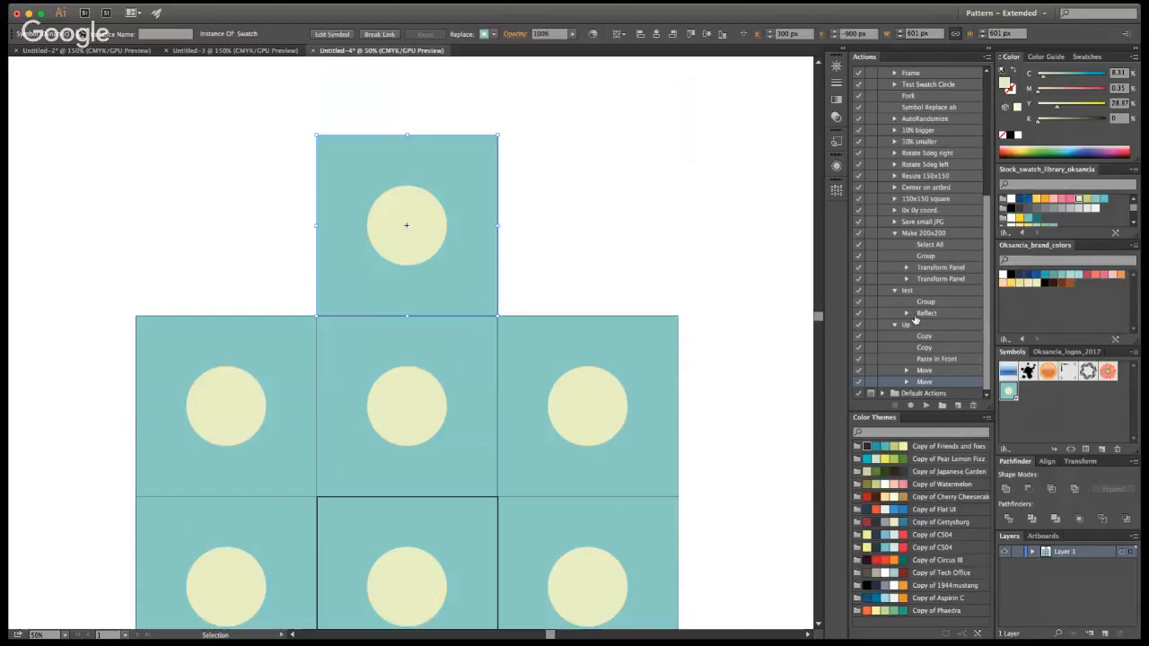
pyautogui.click(907, 382)
pyautogui.scroll(-3, 926, 344)
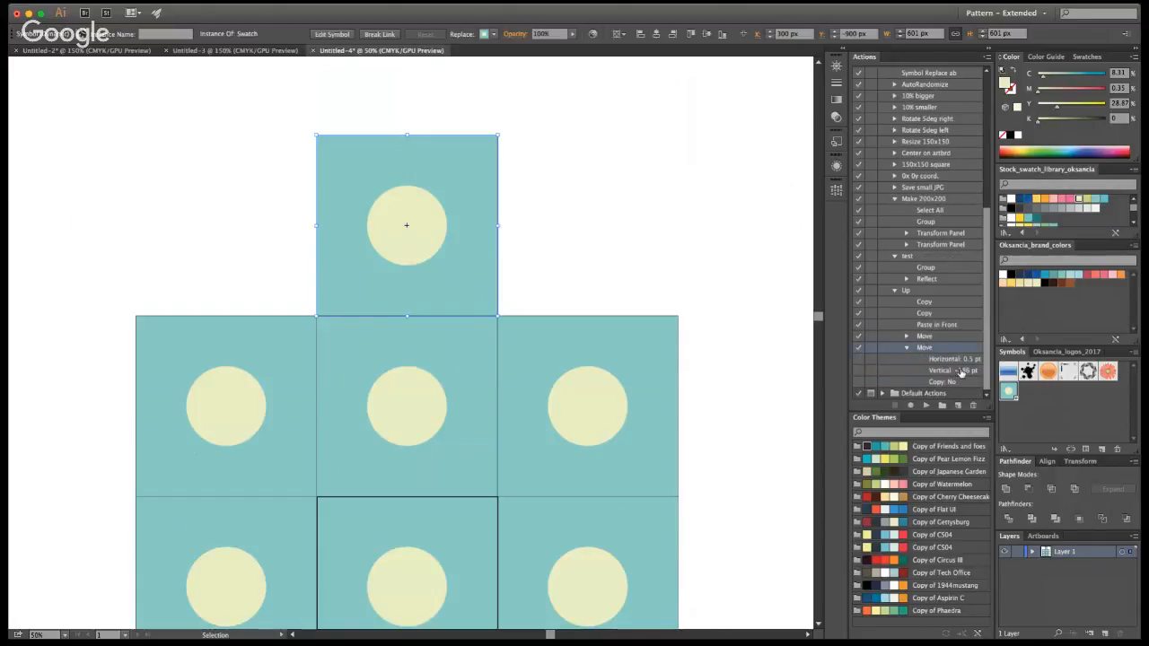
pyautogui.click(908, 349)
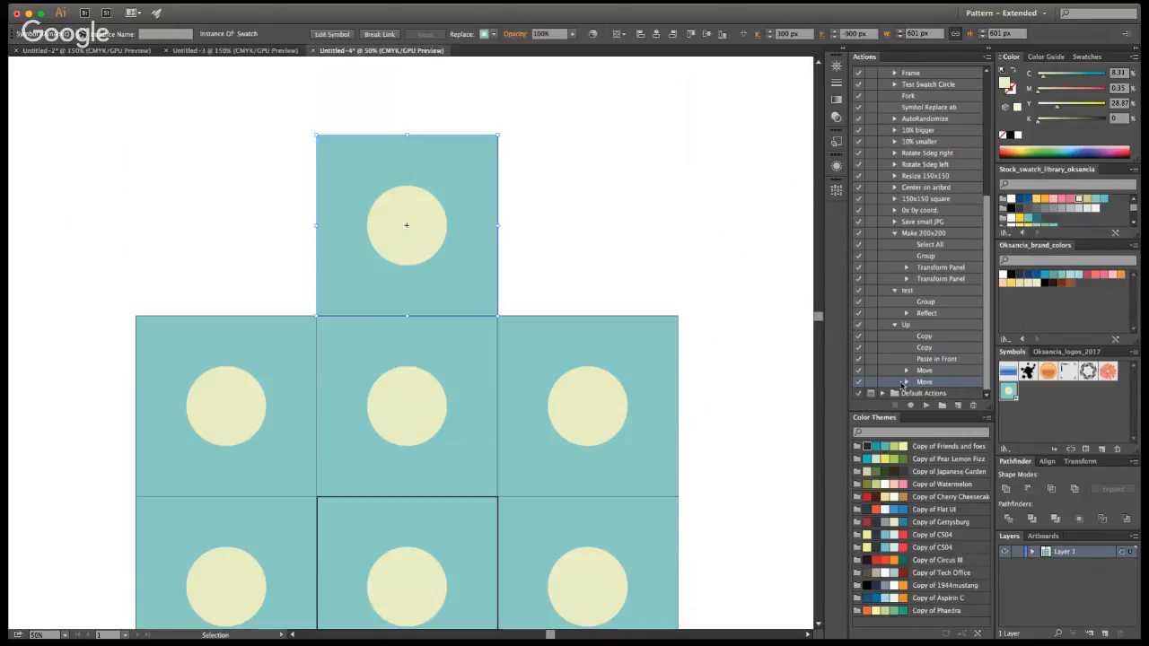
# Delete the extra second Move and the duplicate Copy from the Up action
pyautogui.click(971, 407)
pyautogui.click(932, 350)
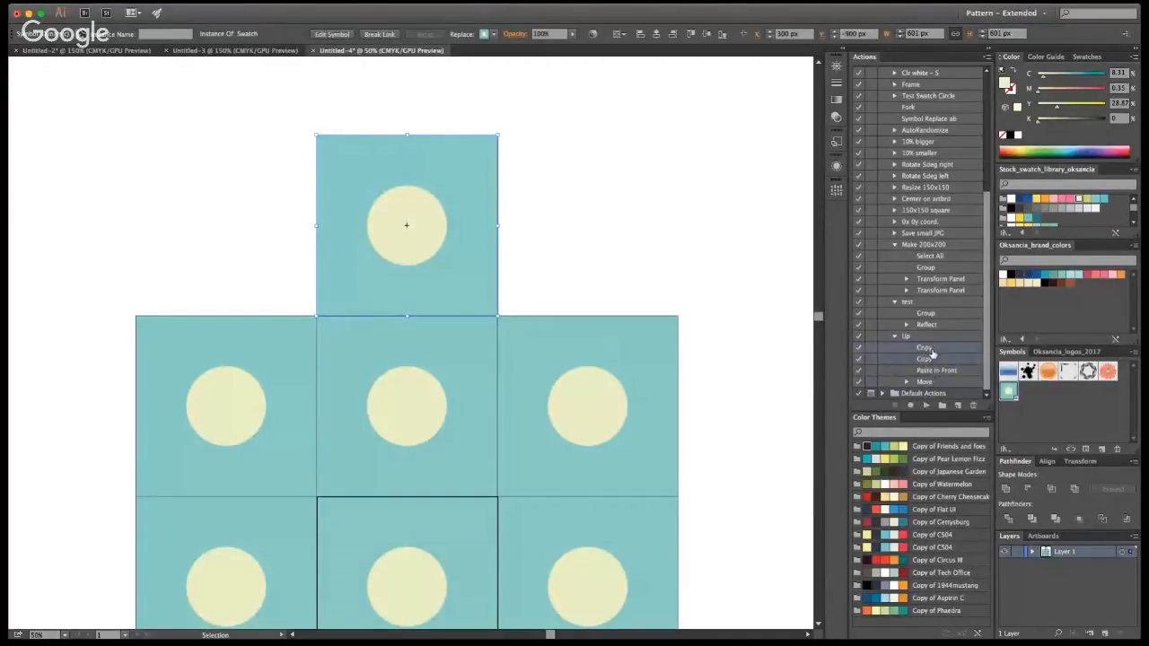
pyautogui.click(974, 406)
pyautogui.click(694, 343)
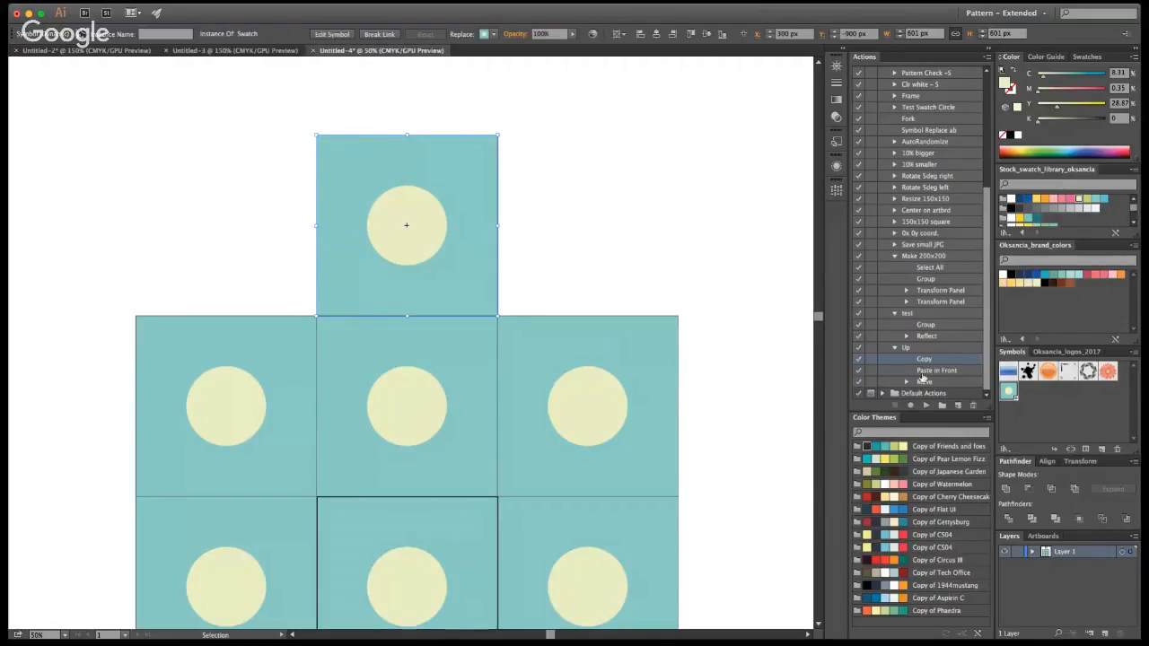
# Play the Up action on the selected tile above the grid to test the upward duplication
pyautogui.click(918, 349)
pyautogui.scroll(3, 626, 272)
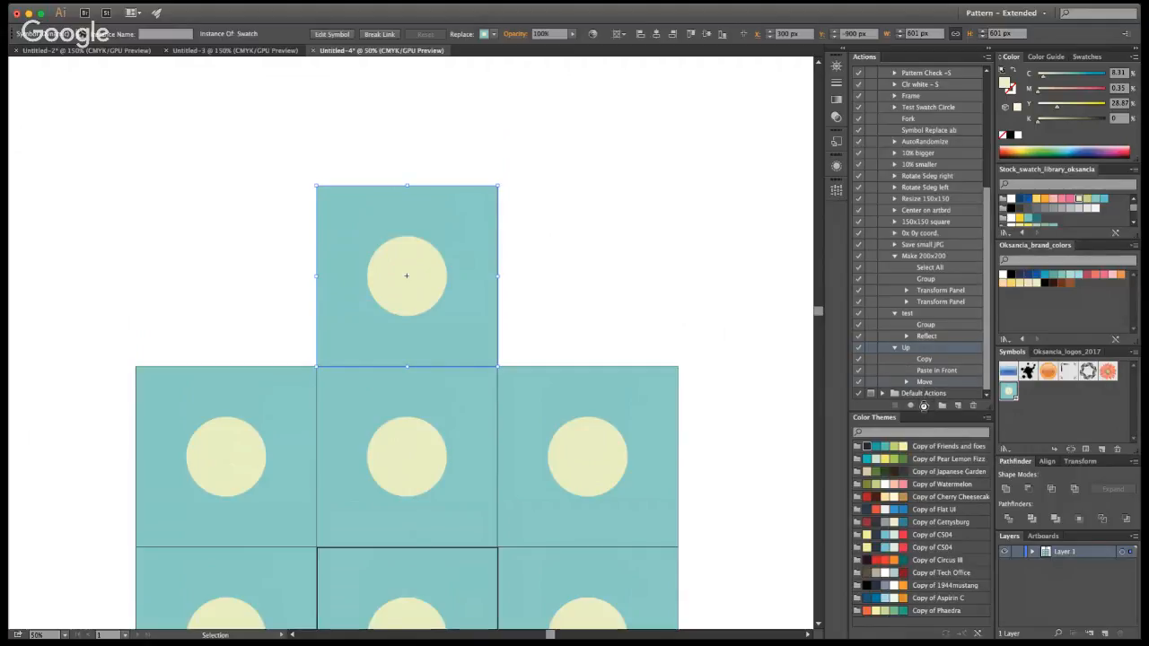
pyautogui.click(926, 404)
pyautogui.scroll(3, 626, 306)
# Shift the original tile aside to check the duplicate, and undo both the shift and the test duplication
pyautogui.moveTo(406, 386); pyautogui.dragTo(499, 394)
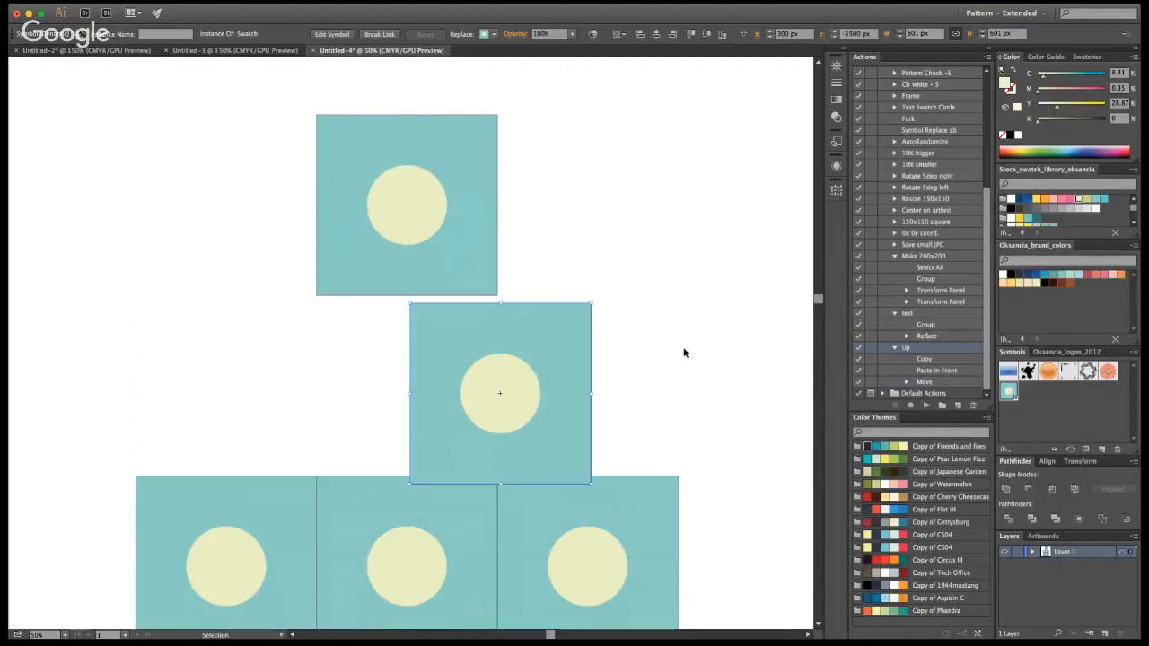
pyautogui.click(684, 351)
pyautogui.press('super+z')
pyautogui.click(662, 341)
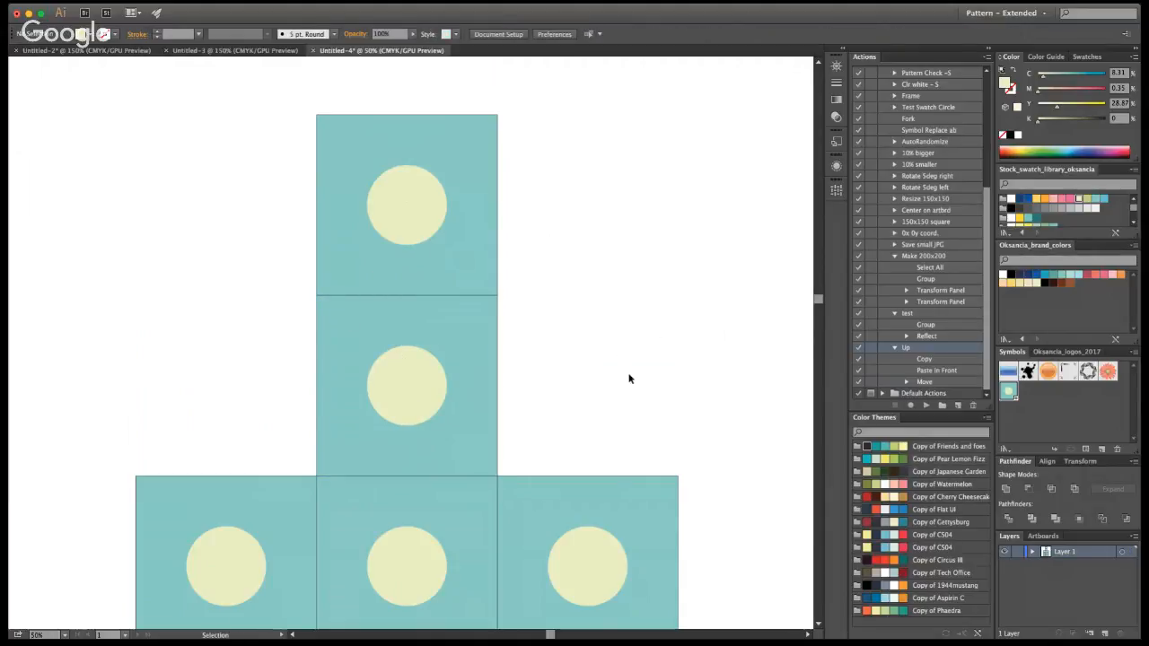
pyautogui.click(464, 202)
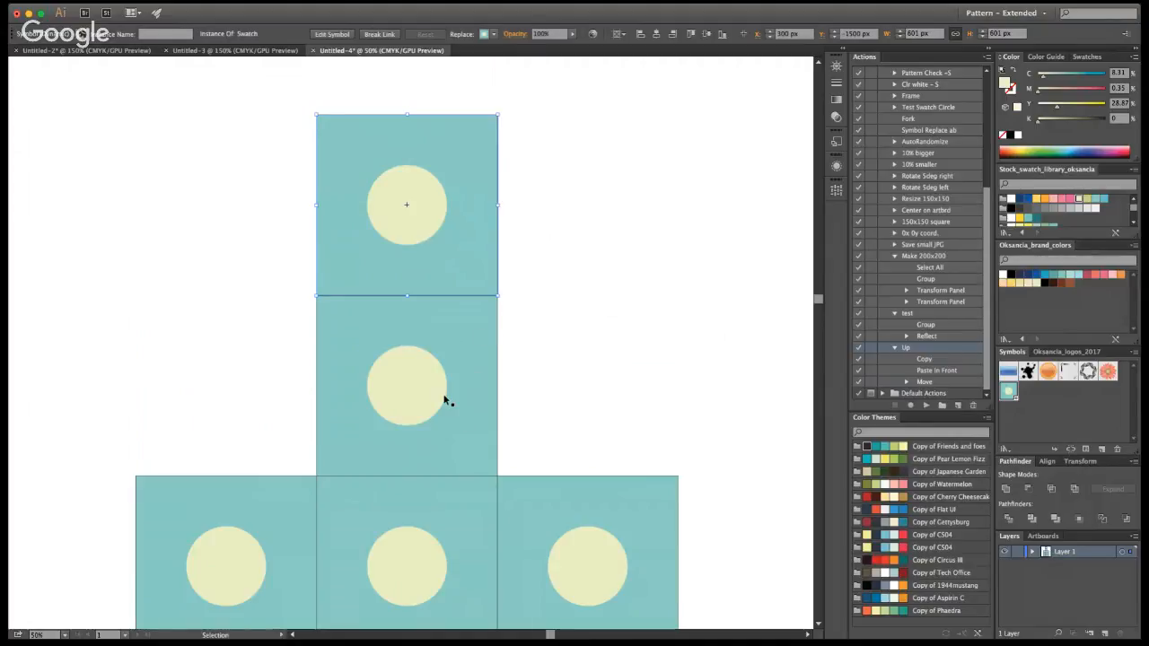
pyautogui.press('super+z')
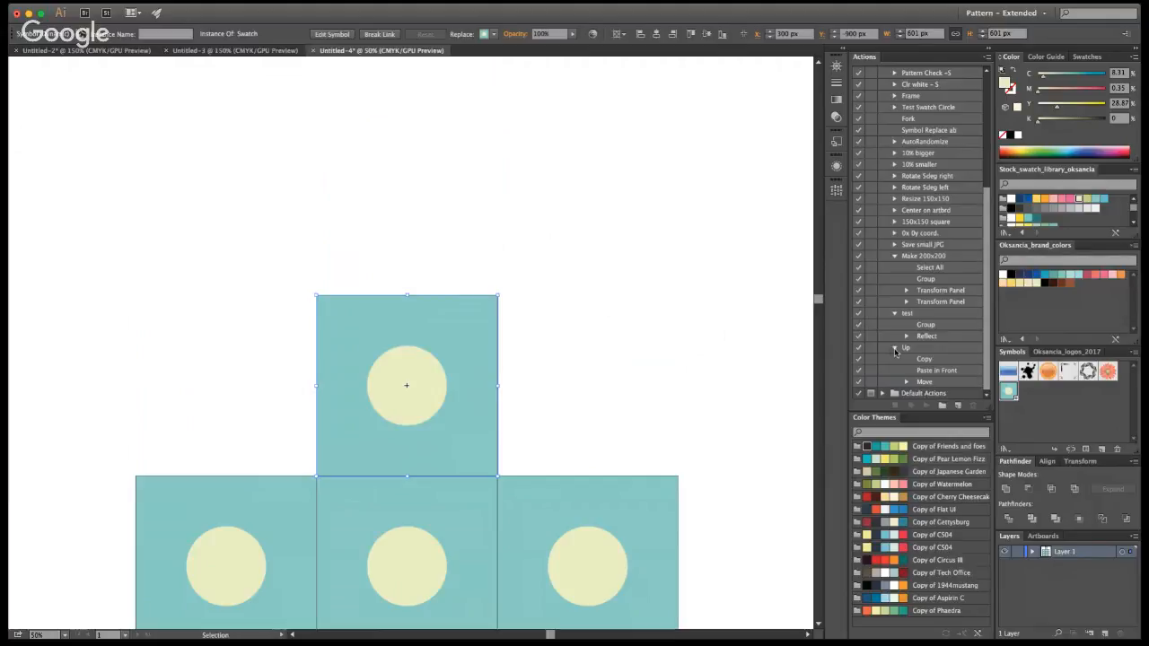
# Start recording a new action named Right that copies the topmost tile and pastes it in front
pyautogui.click(895, 348)
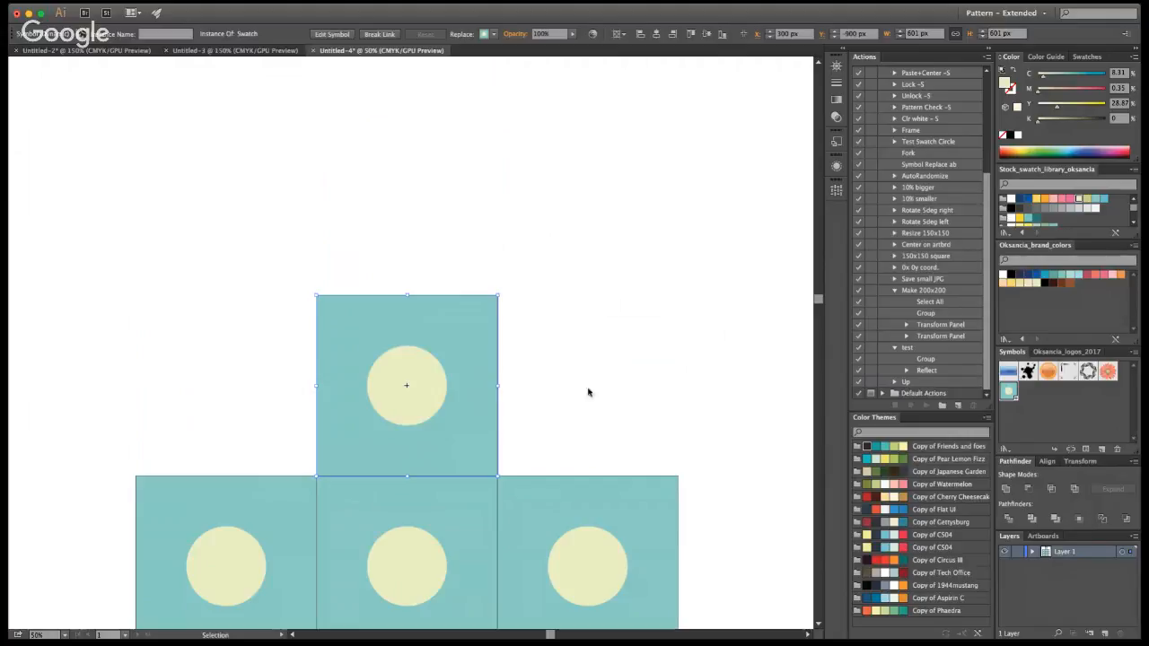
pyautogui.click(804, 422)
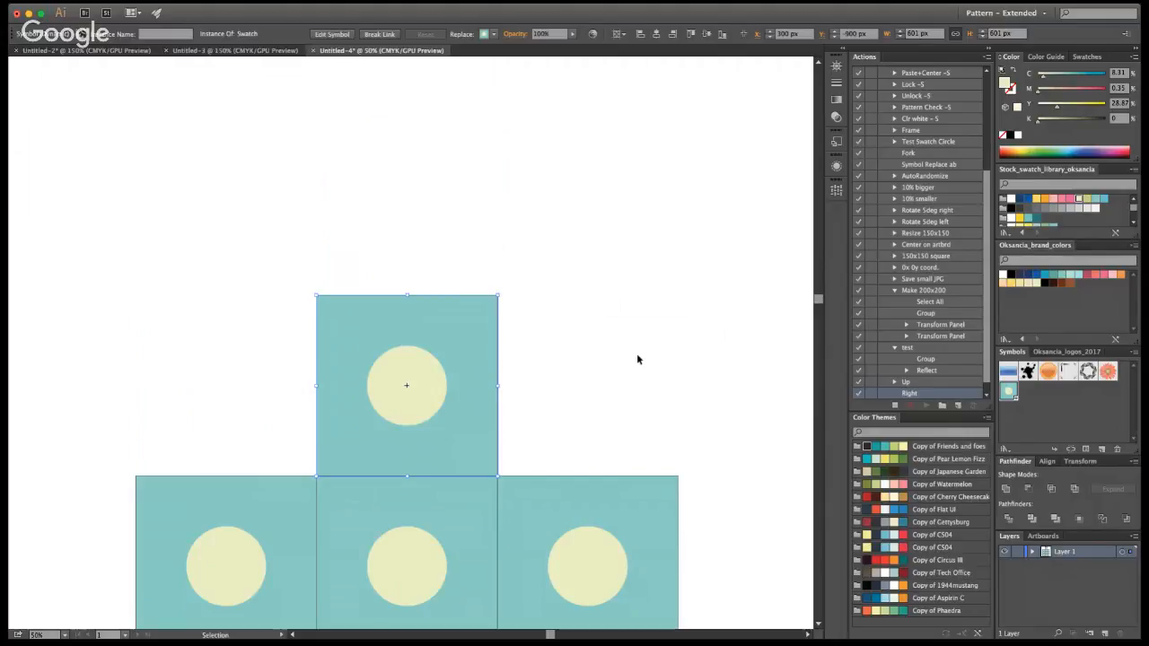
pyautogui.press('a')
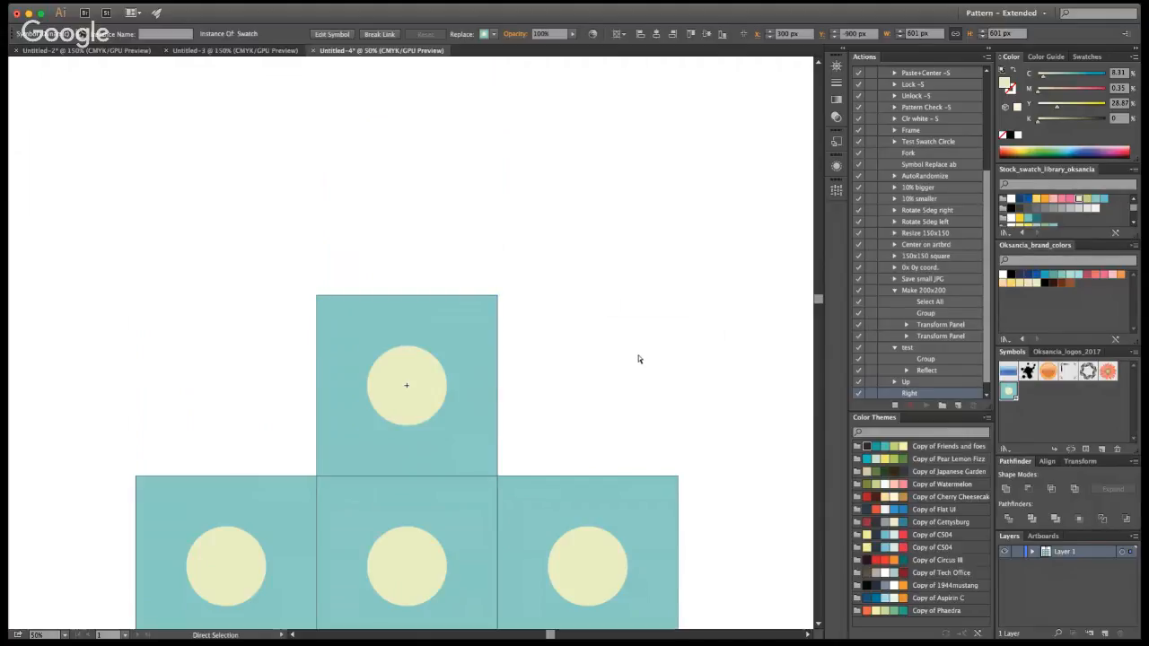
pyautogui.press('v')
pyautogui.hotkey('ctrl', 'c')
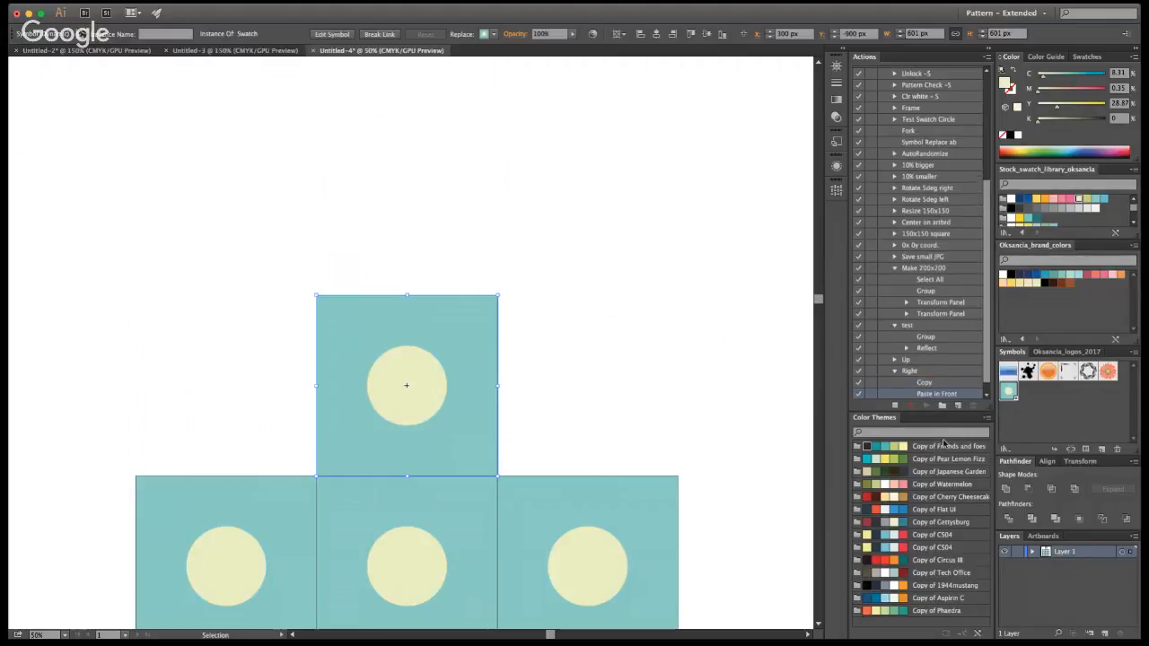
pyautogui.hotkey('ctrl', 'f')
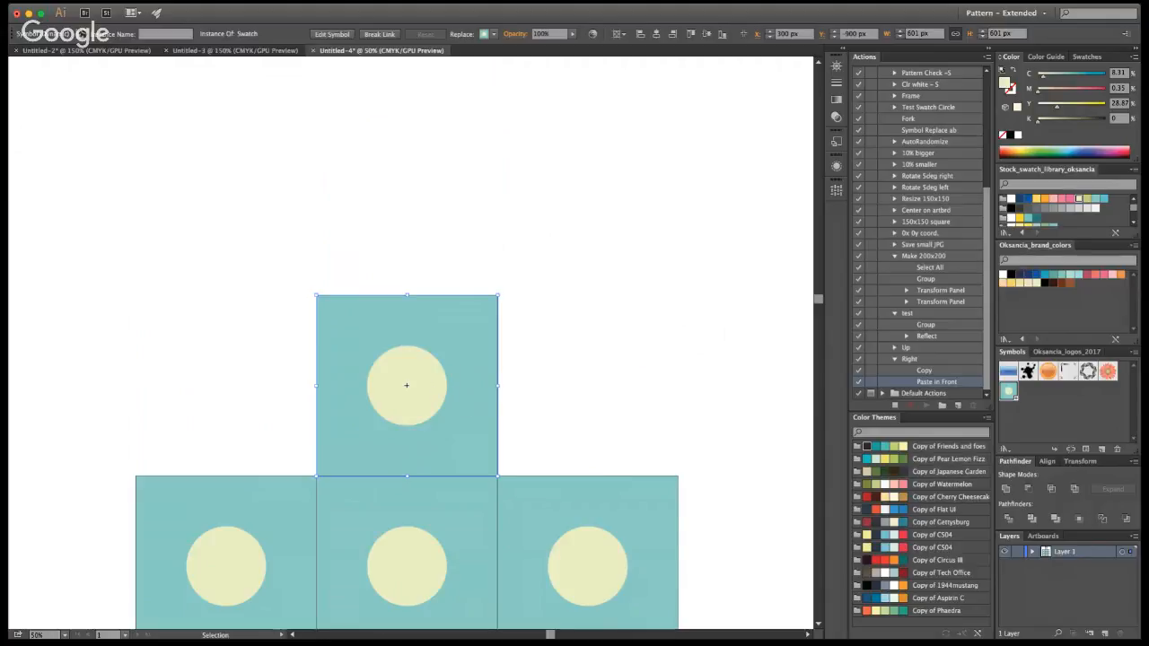
# Record moving the pasted tile 600 px horizontally to the right, deselect it and stop recording the Right action
pyautogui.hotkey('alt', 'Up')
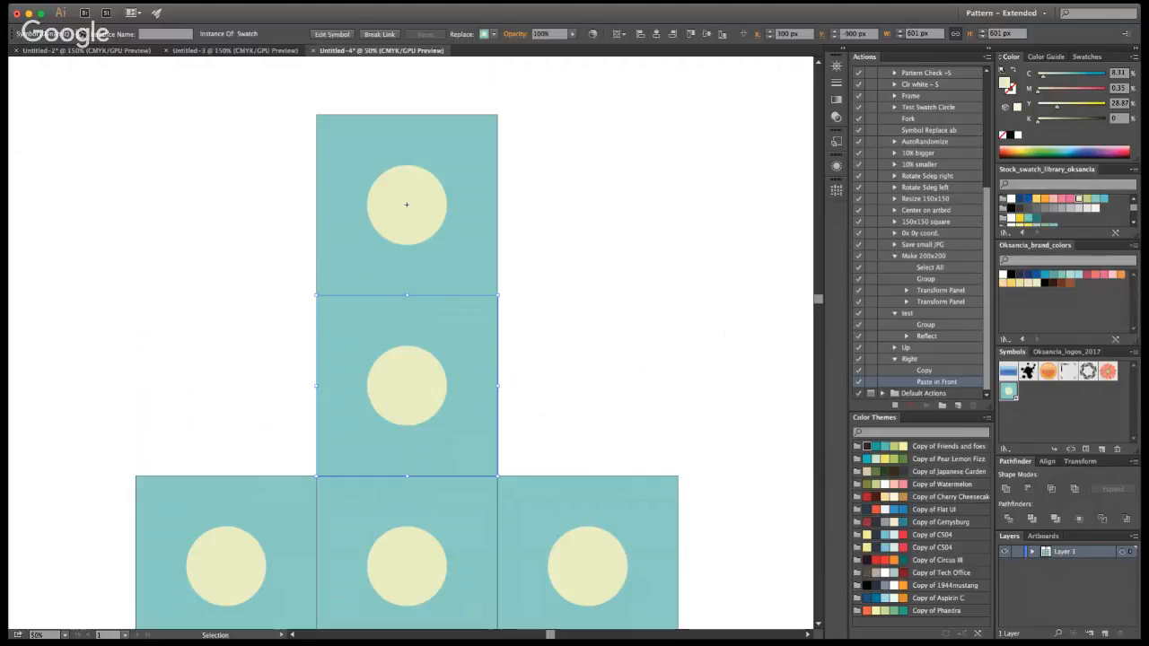
pyautogui.press('Tab')
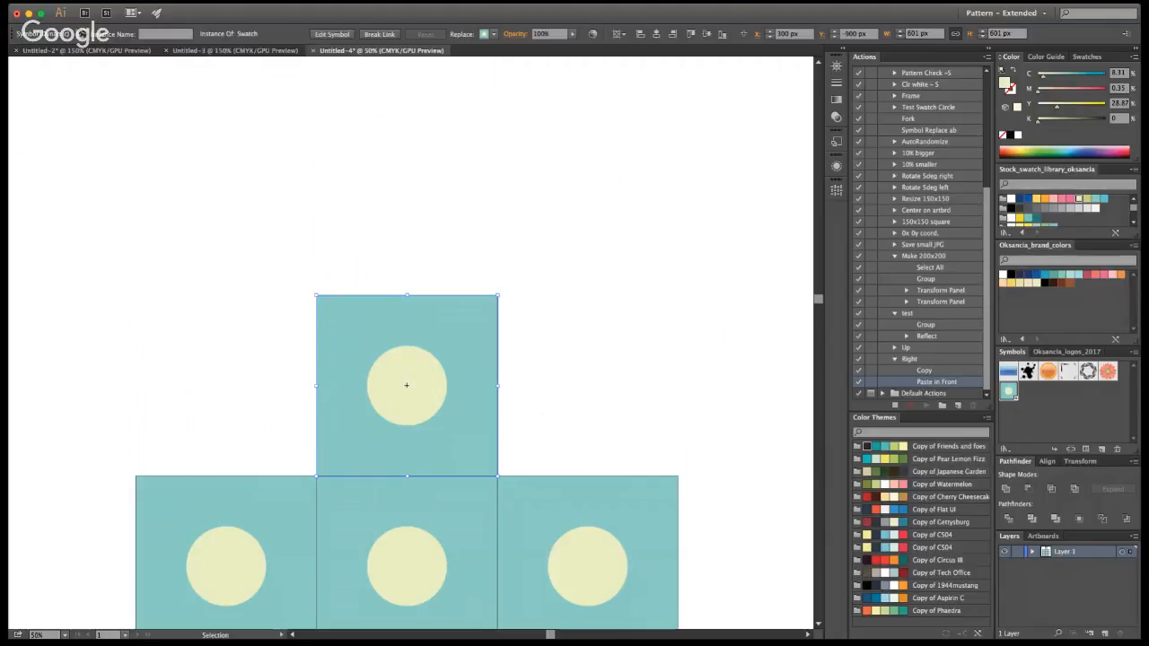
pyautogui.press('Tab')
pyautogui.press('p')
pyautogui.press('p')
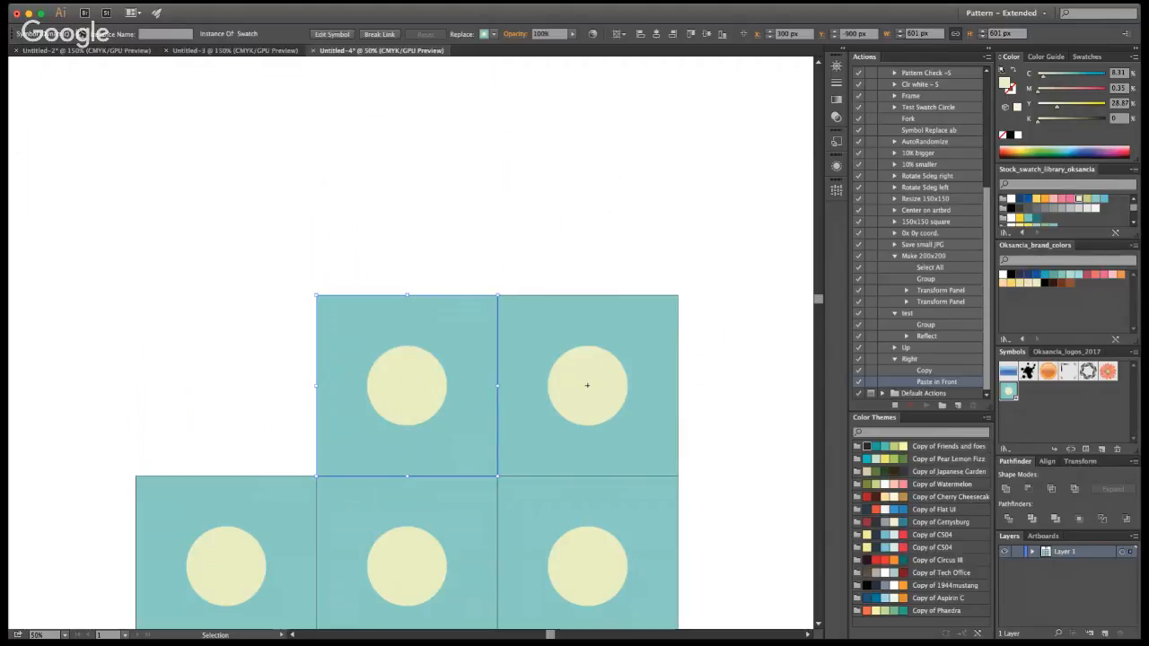
pyautogui.press('p')
pyautogui.press('p')
pyautogui.press('Return')
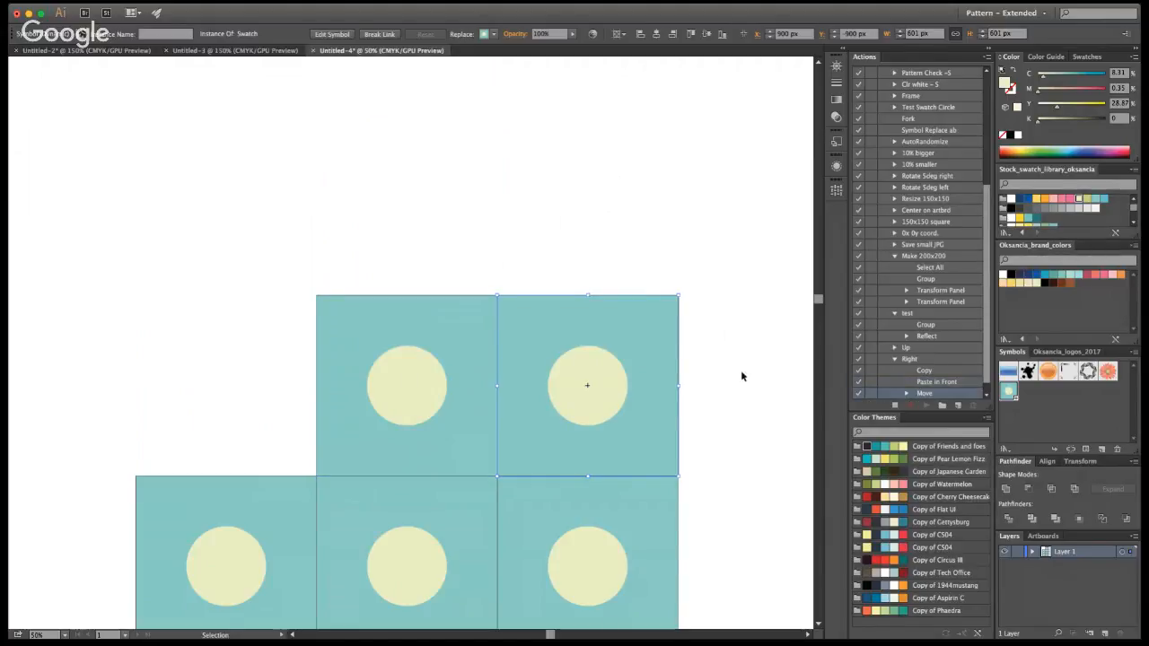
pyautogui.click(744, 371)
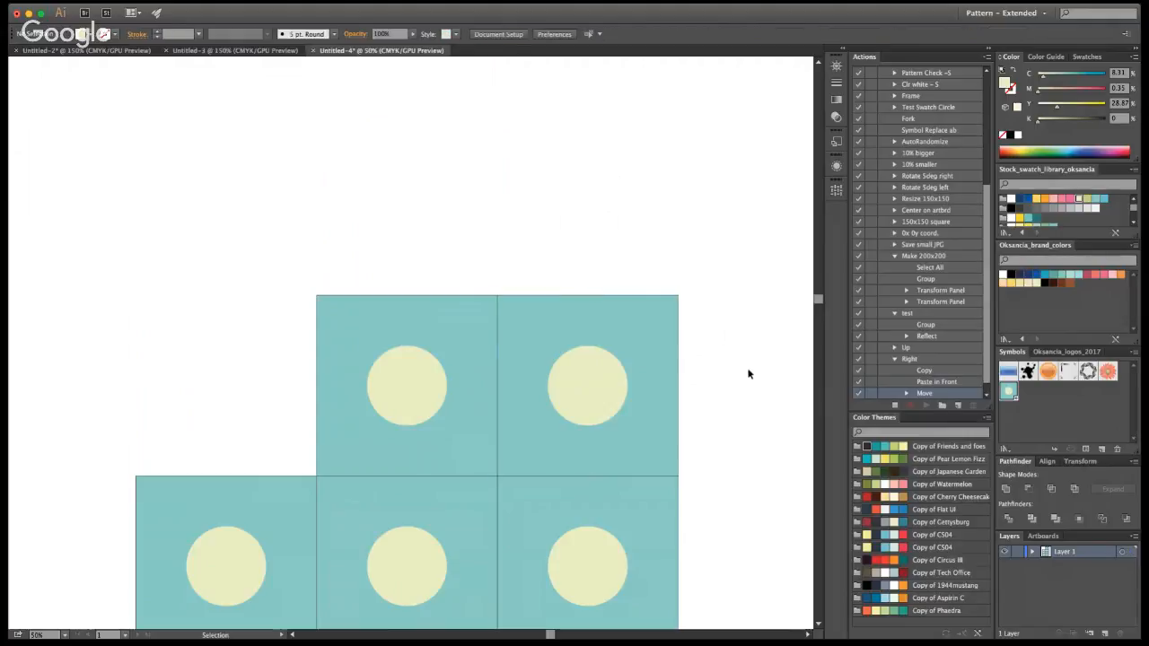
pyautogui.click(895, 406)
pyautogui.scroll(-1, 918, 368)
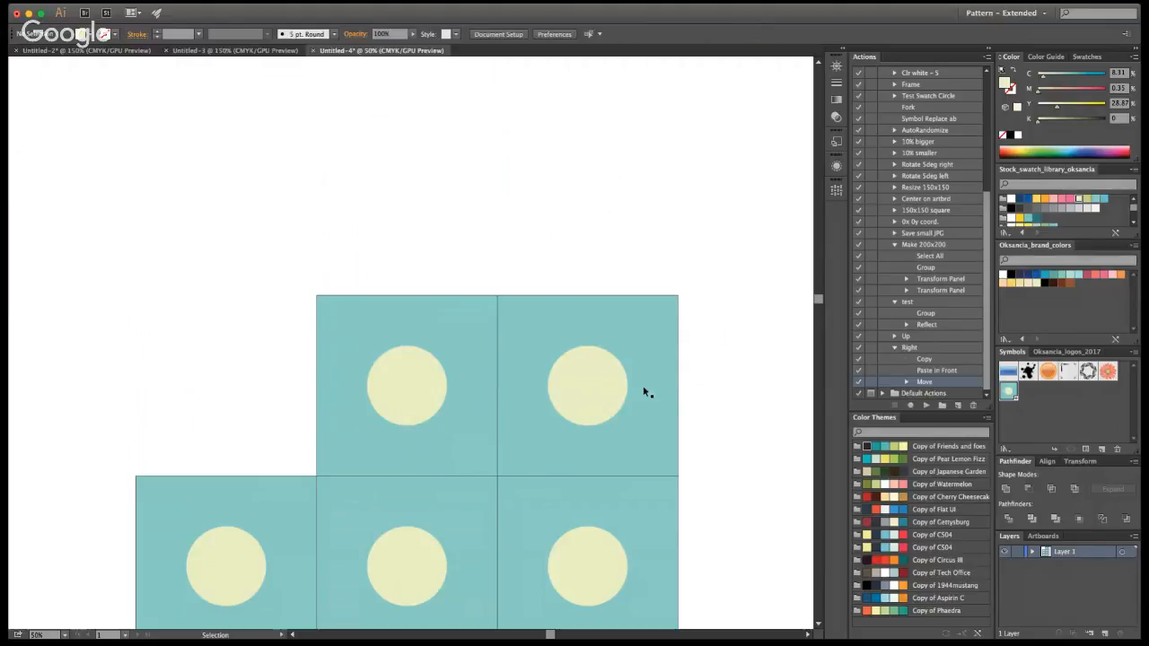
# Duplicate the rightmost tile of the top row to an X position of 1500 px
pyautogui.click(640, 310)
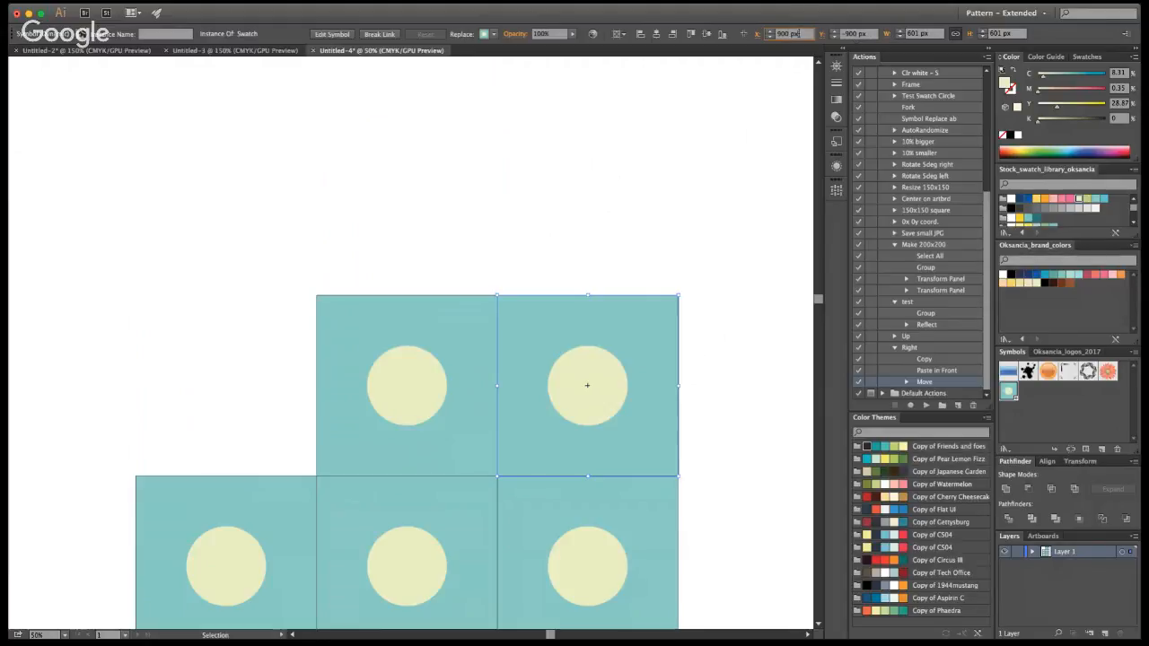
pyautogui.press('Return')
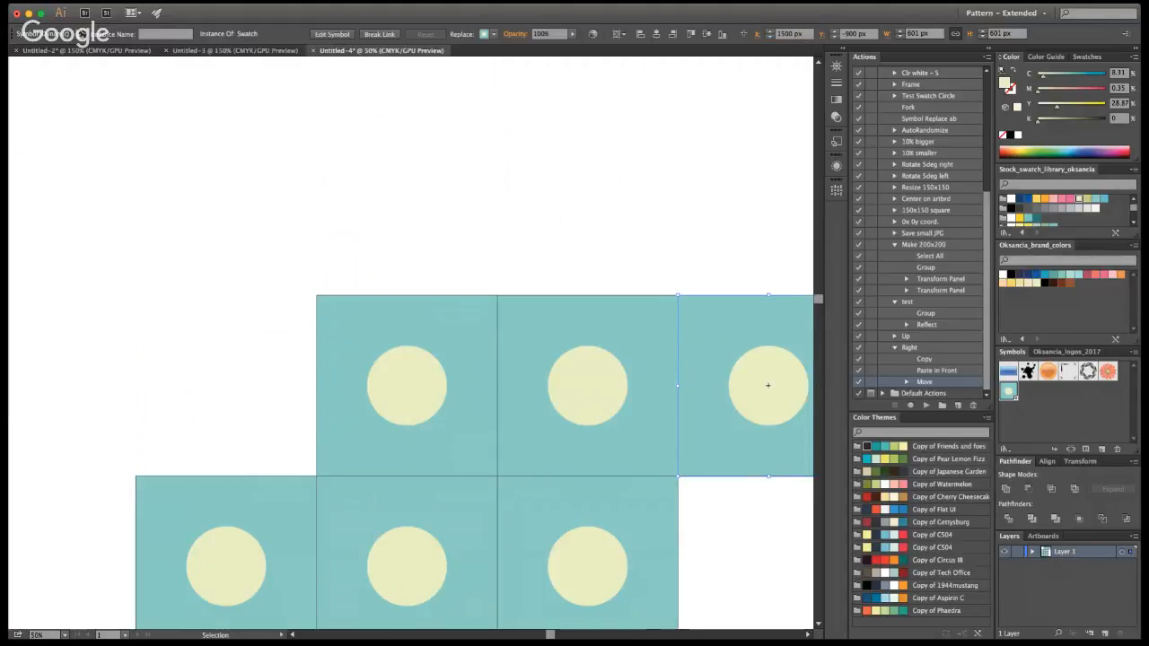
pyautogui.moveTo(643, 400); pyautogui.dragTo(533, 349)
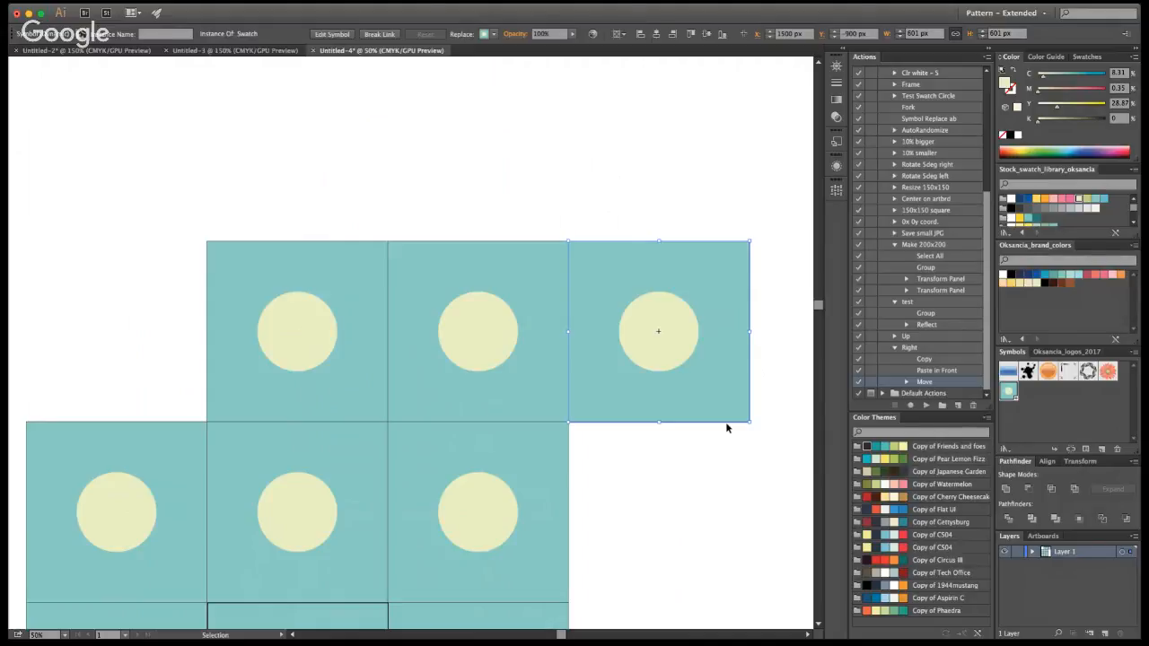
# Delete the extra duplicate and run the Right action on the rightmost remaining tile of the top row
pyautogui.press('Delete')
pyautogui.click(492, 340)
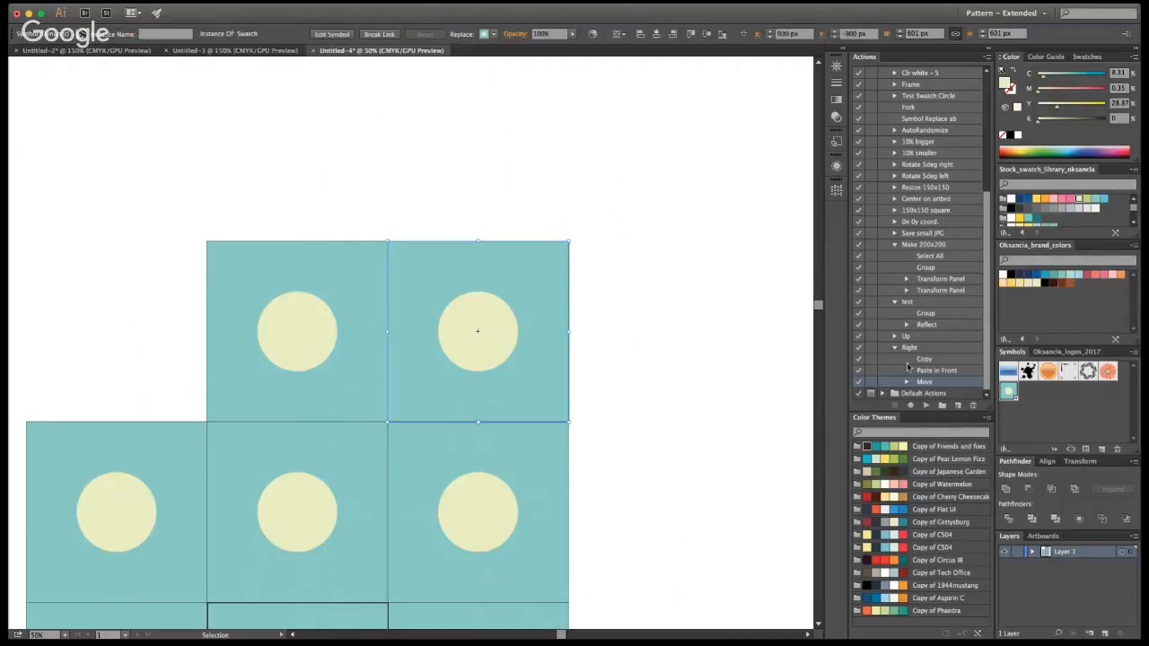
pyautogui.click(907, 349)
pyautogui.click(896, 349)
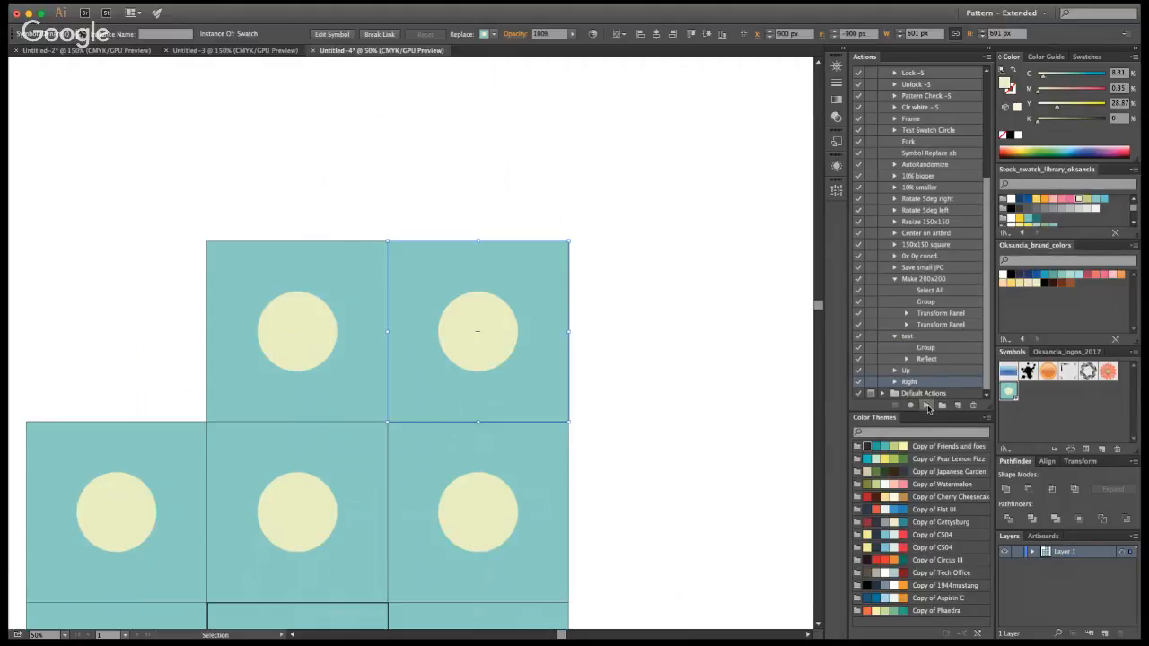
pyautogui.click(927, 406)
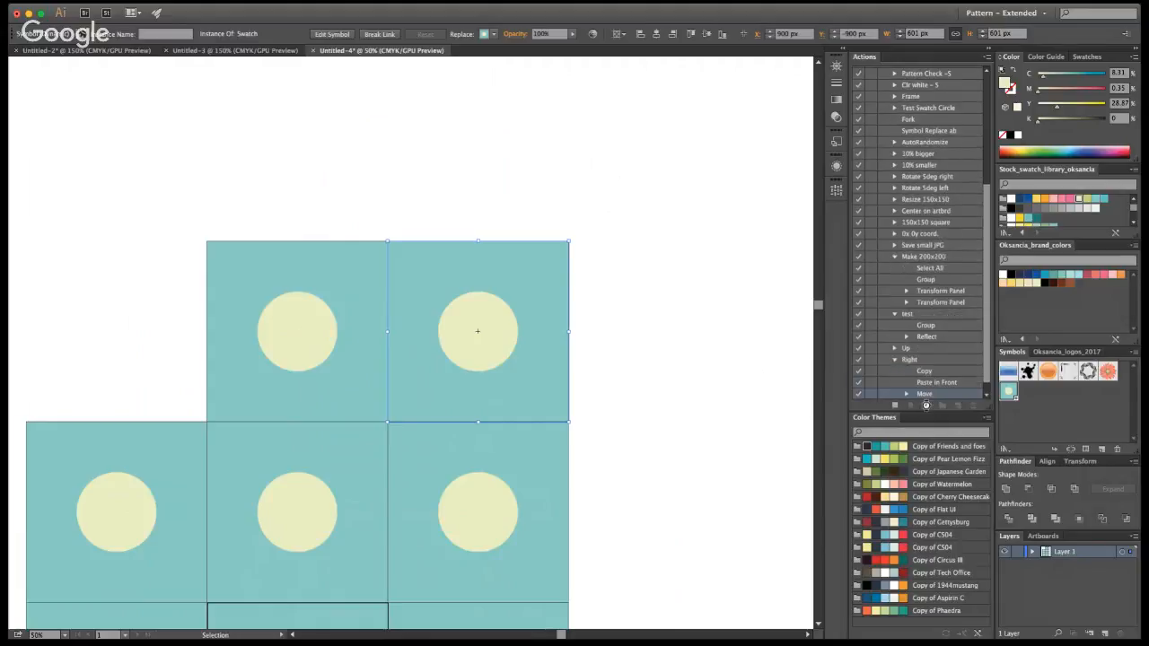
pyautogui.click(706, 492)
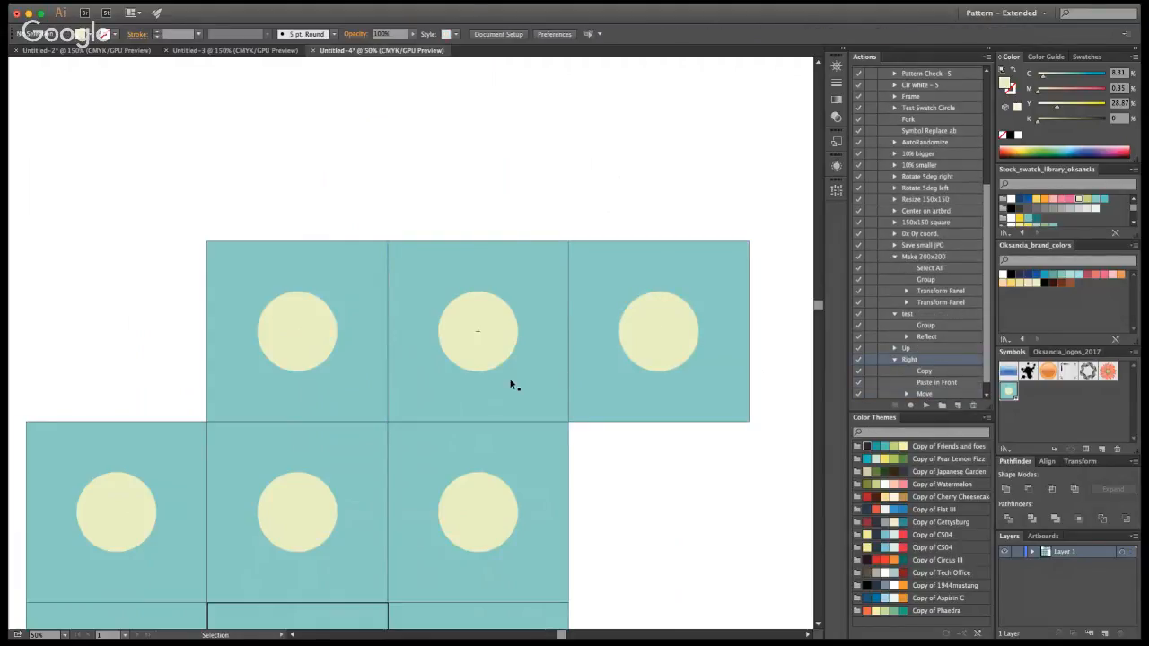
# Try moving the source tile upward, undo the move, and delete the duplicate made by the Right action
pyautogui.moveTo(511, 384); pyautogui.dragTo(515, 261)
pyautogui.press('super+z')
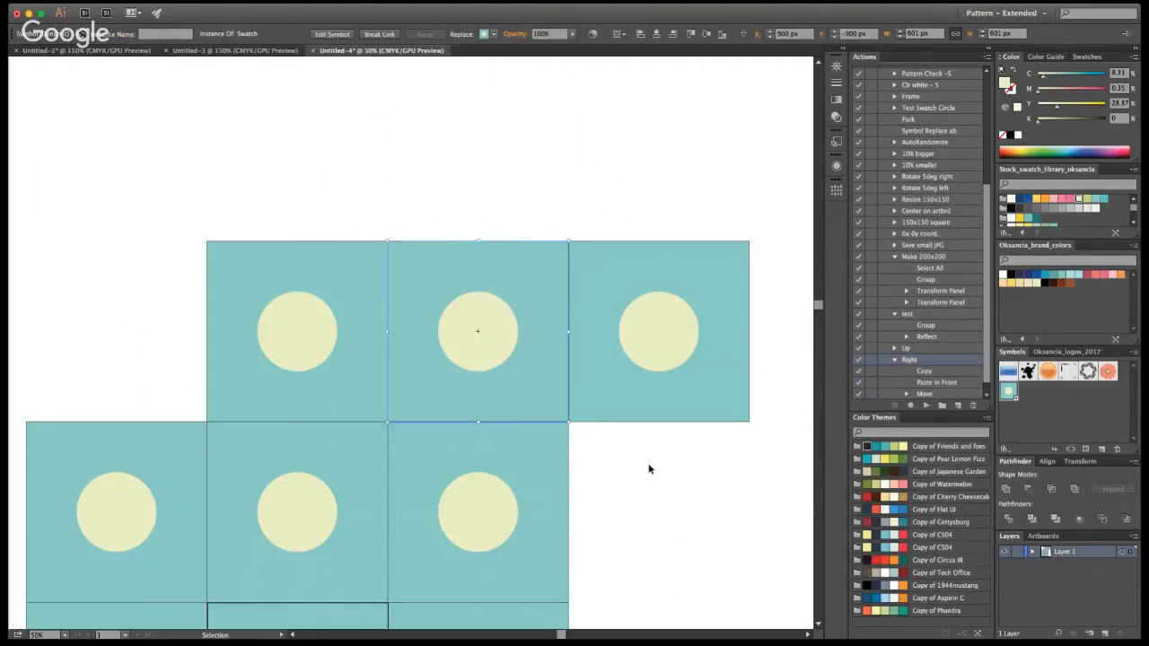
pyautogui.click(660, 397)
pyautogui.press('Delete')
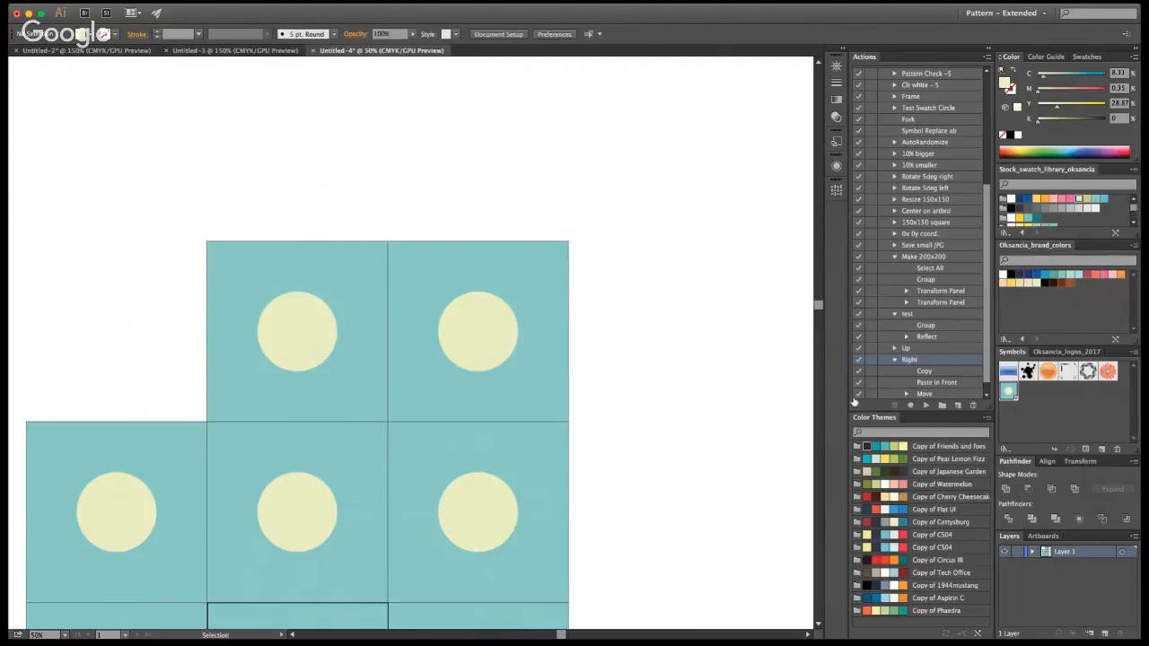
# Delete the newly recorded Up and Right actions from the end of the custom set and display the actions in Button Mode
pyautogui.click(896, 361)
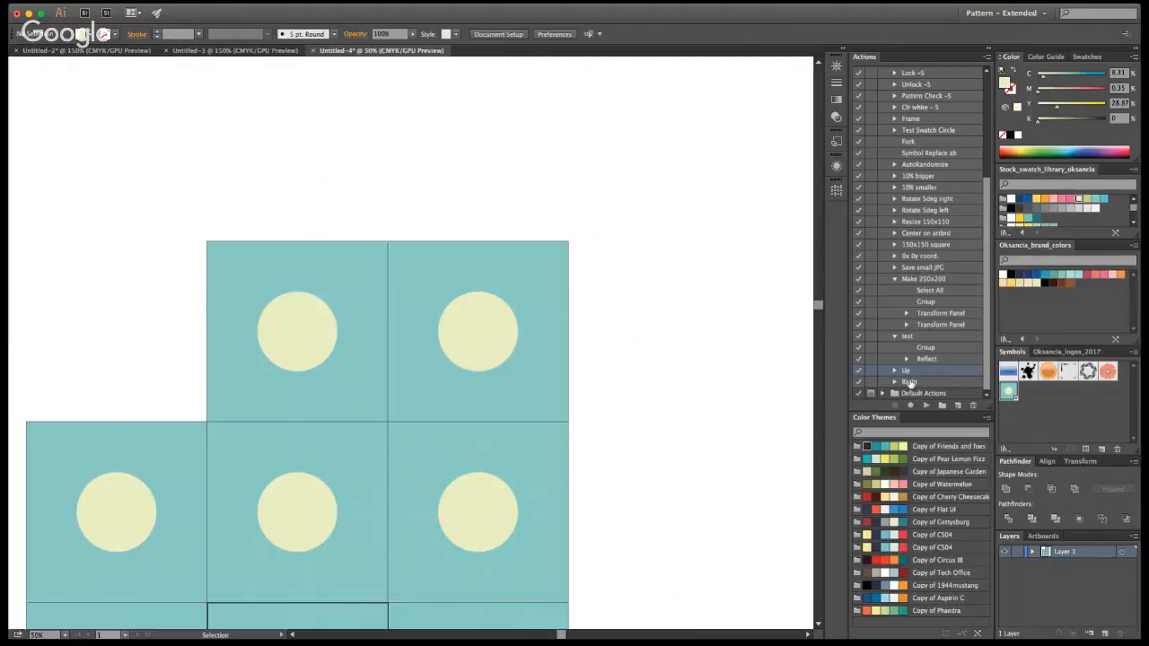
pyautogui.scroll(5, 945, 352)
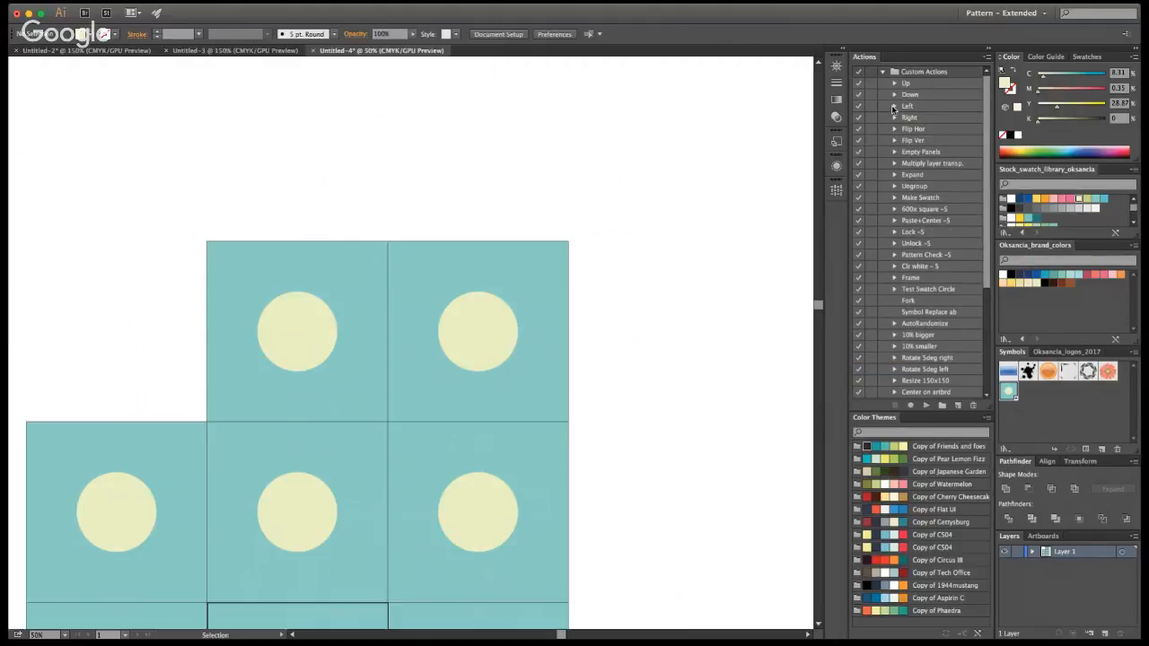
pyautogui.click(893, 106)
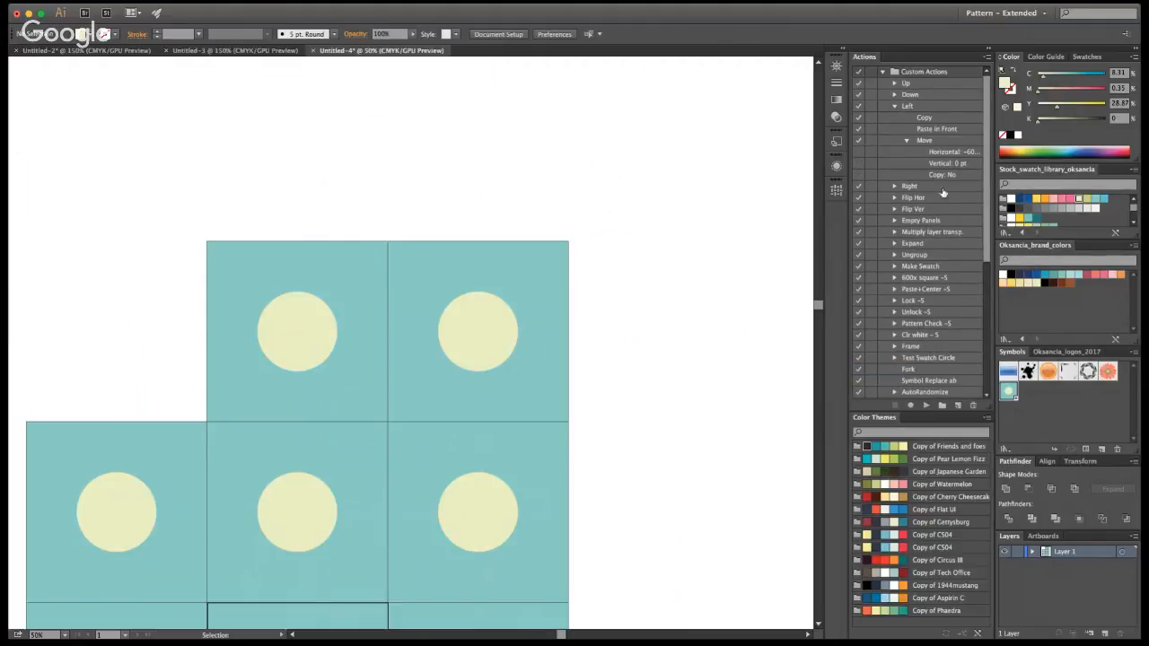
pyautogui.click(894, 106)
pyautogui.scroll(-5, 923, 335)
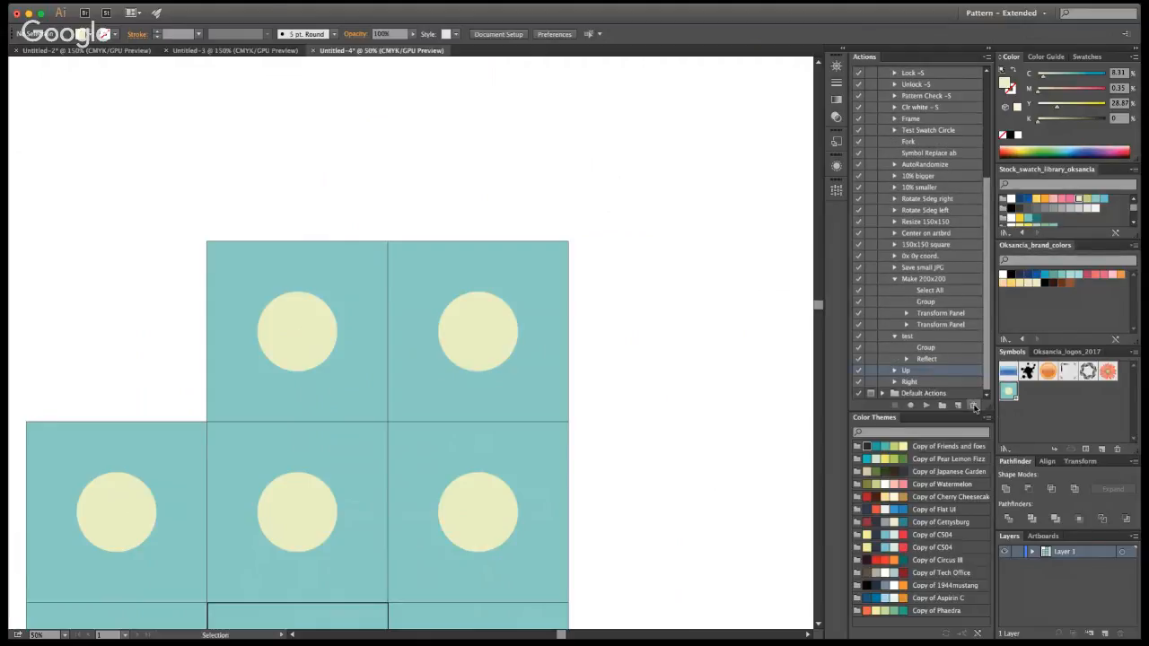
pyautogui.click(714, 368)
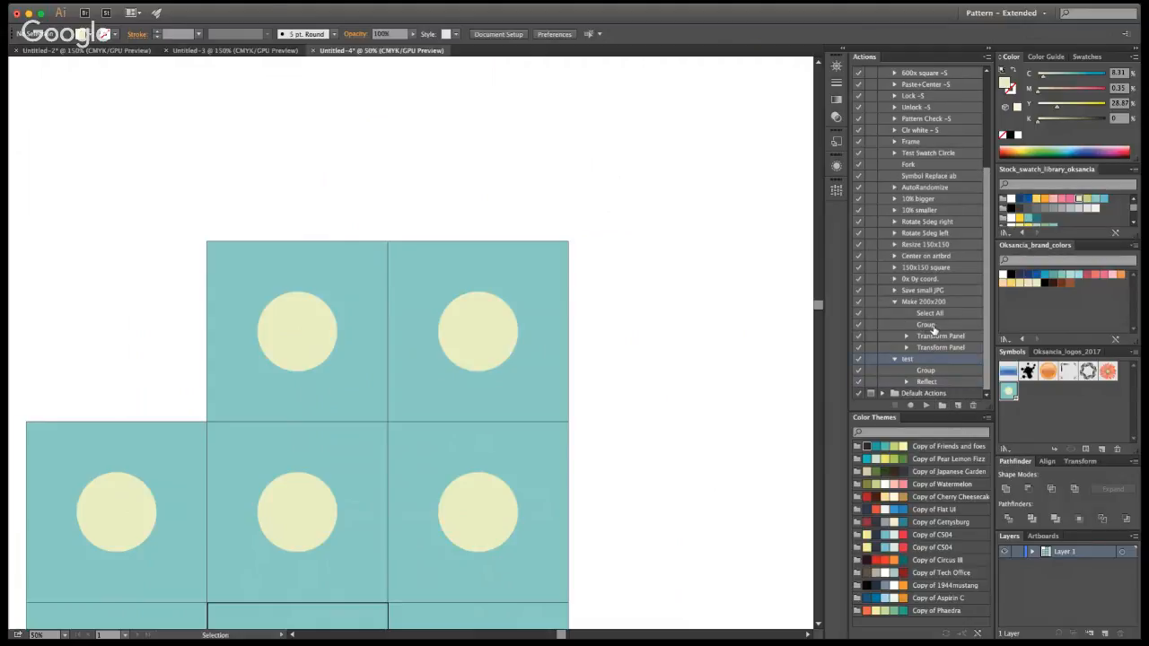
pyautogui.scroll(5, 934, 330)
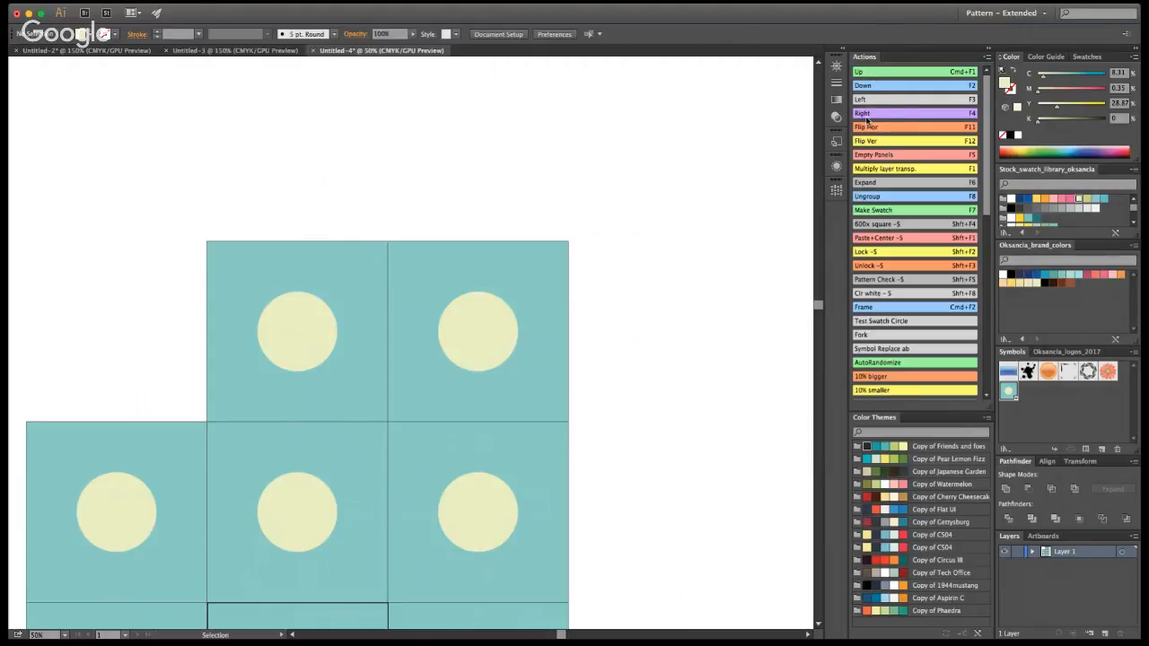
pyautogui.scroll(-1, 691, 376)
# Delete the two extra tiles above the 3 × 3 grid
pyautogui.moveTo(127, 238); pyautogui.dragTo(552, 330)
pyautogui.press('Delete')
pyautogui.scroll(-5, 554, 329)
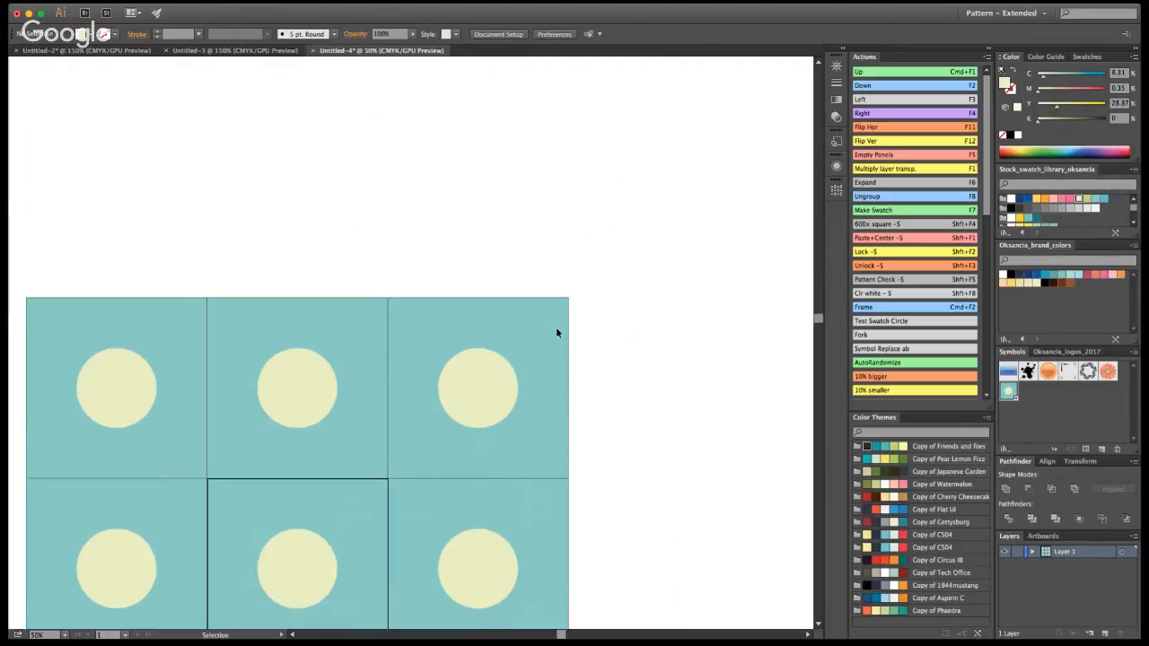
# Fit the whole 3 × 3 grid in view and save the document as the template !Test_template.ait
pyautogui.press('z')
pyautogui.keyDown('alt'); pyautogui.click(296, 426); pyautogui.keyUp('alt')
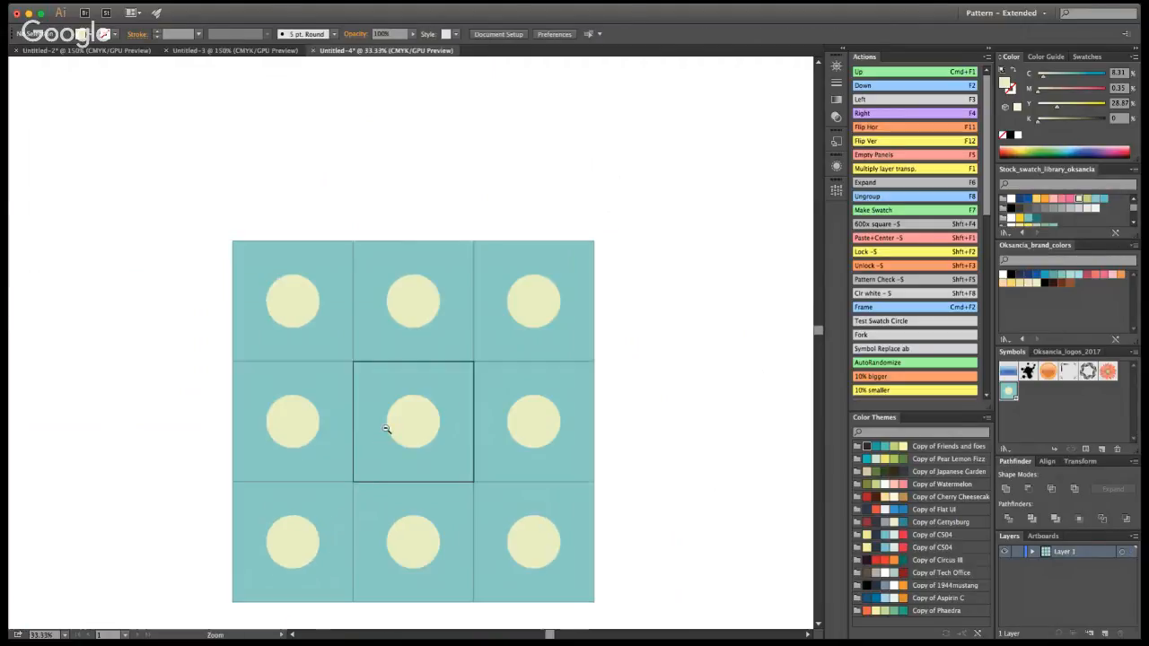
pyautogui.keyDown('alt'); pyautogui.click(387, 429); pyautogui.keyUp('alt')
pyautogui.click(439, 361)
pyautogui.scroll(1, 439, 361)
pyautogui.press('v')
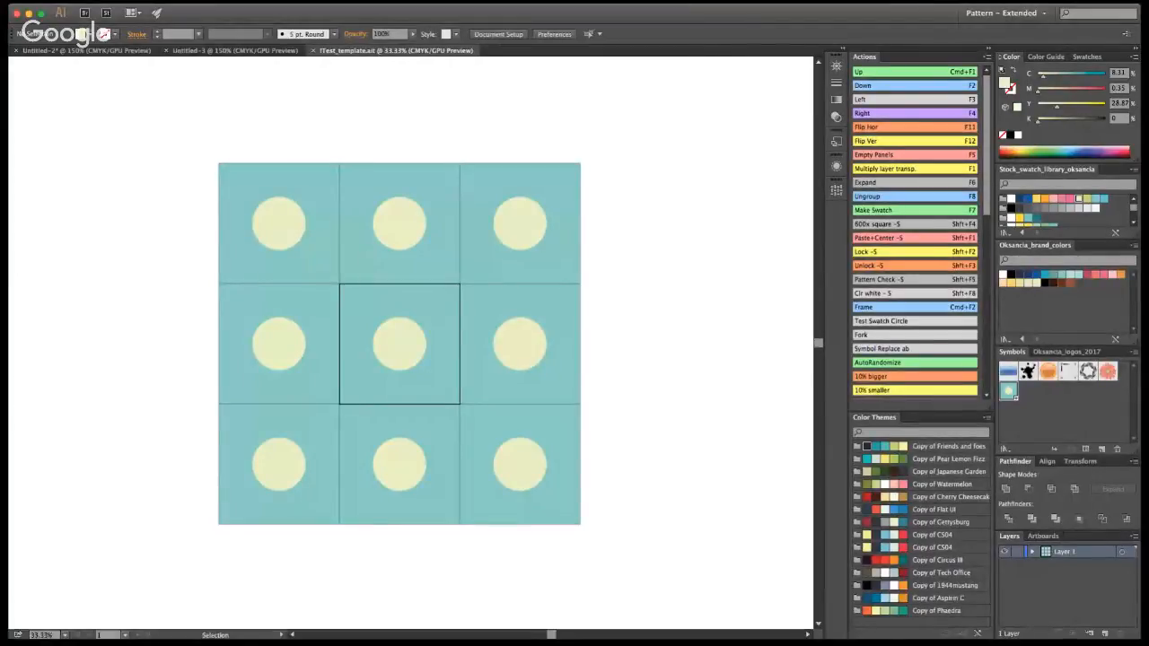
# Close the saved template document and create a new document from that template
pyautogui.press('h')
pyautogui.moveTo(568, 401); pyautogui.dragTo(622, 409)
pyautogui.press('v')
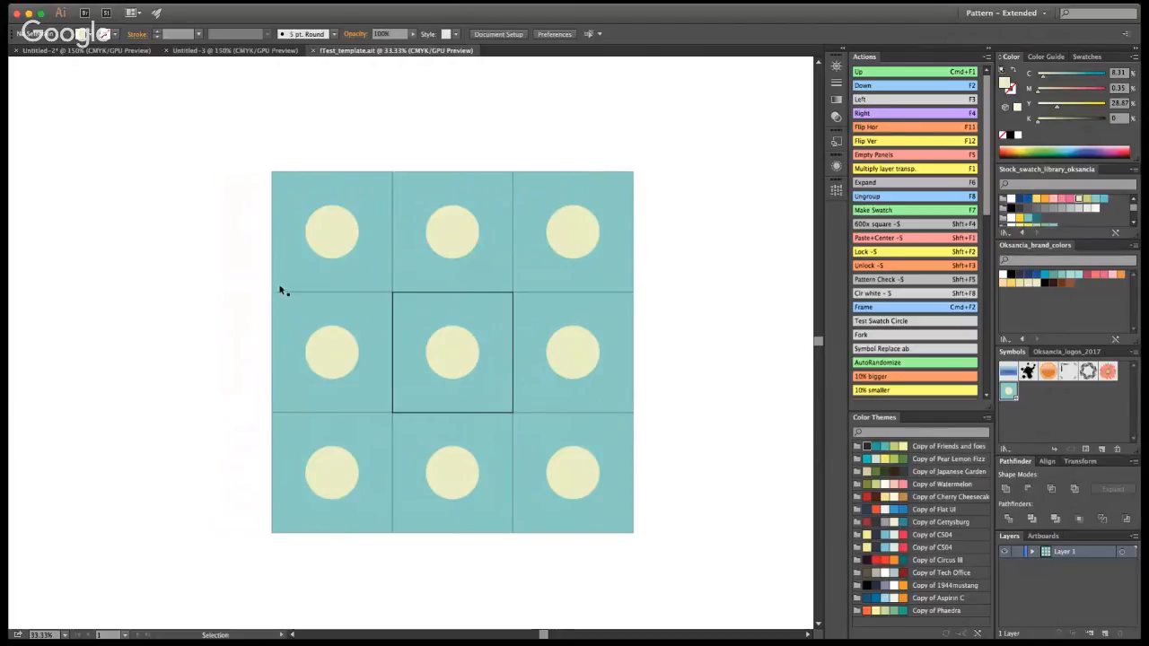
pyautogui.click(314, 51)
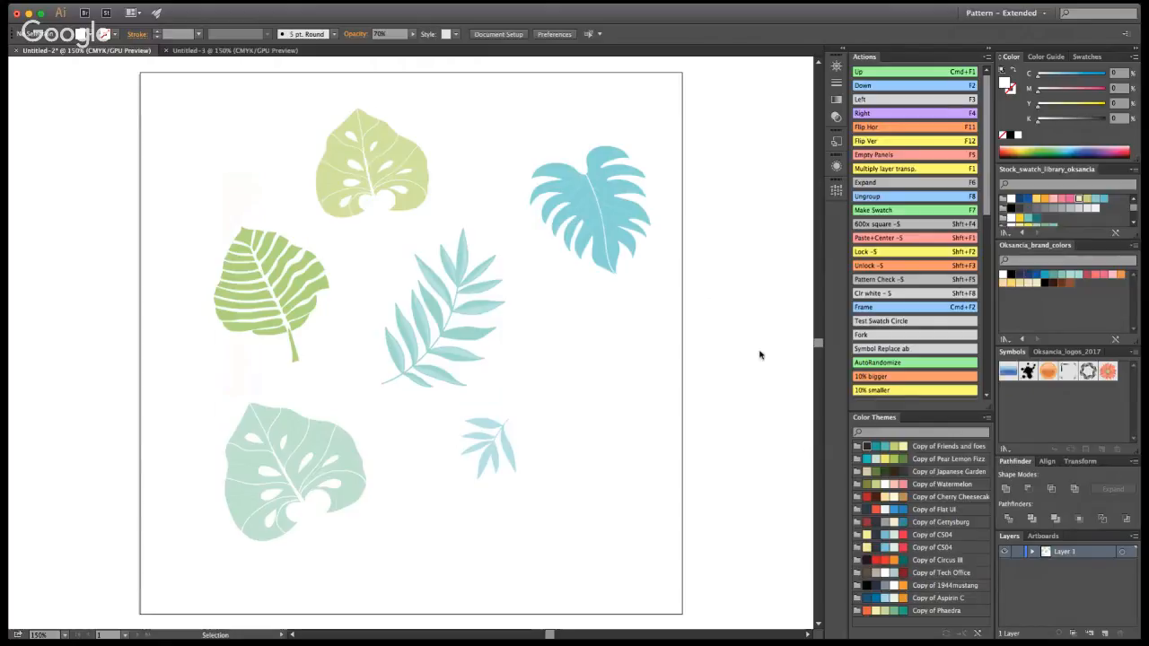
pyautogui.click(680, 405)
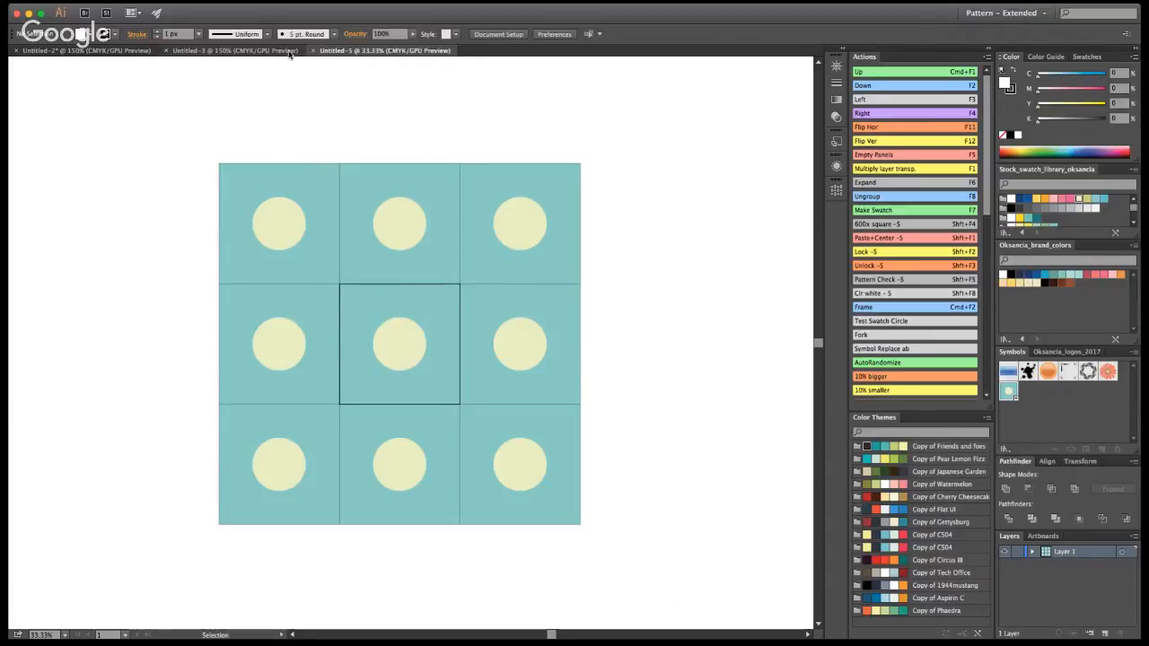
# Close the blank Untitled-3 document and copy all the leaf motifs in Untitled-2, leaving the originals in place
pyautogui.click(237, 51)
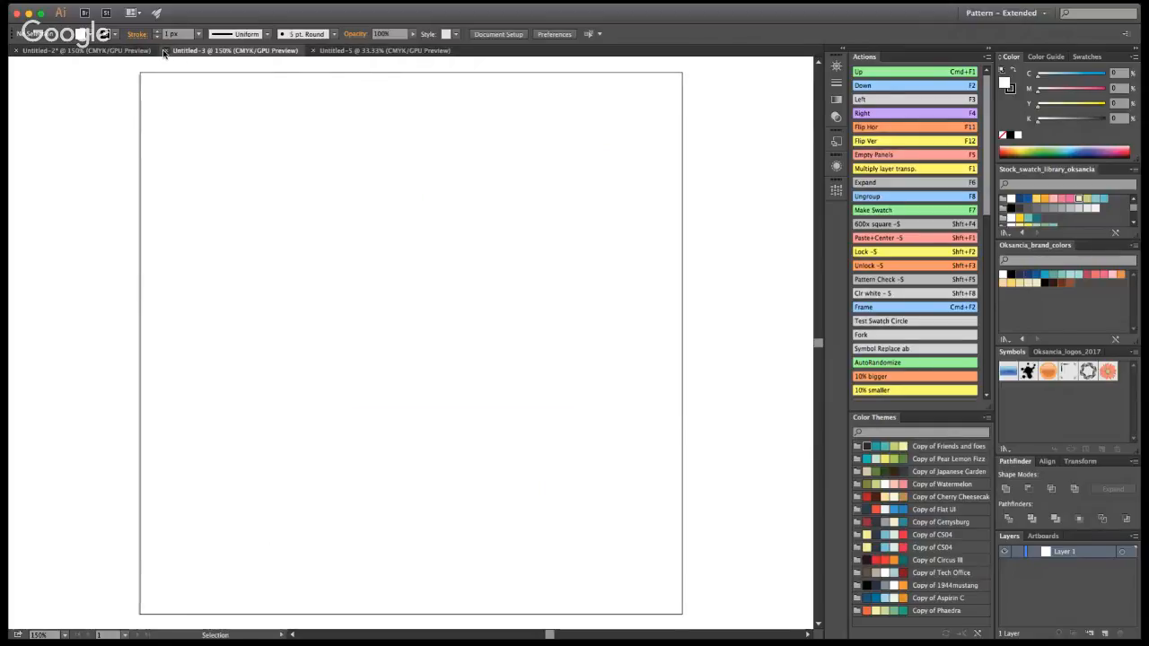
pyautogui.click(165, 52)
pyautogui.click(126, 51)
pyautogui.moveTo(215, 124); pyautogui.dragTo(656, 508)
pyautogui.press('Delete')
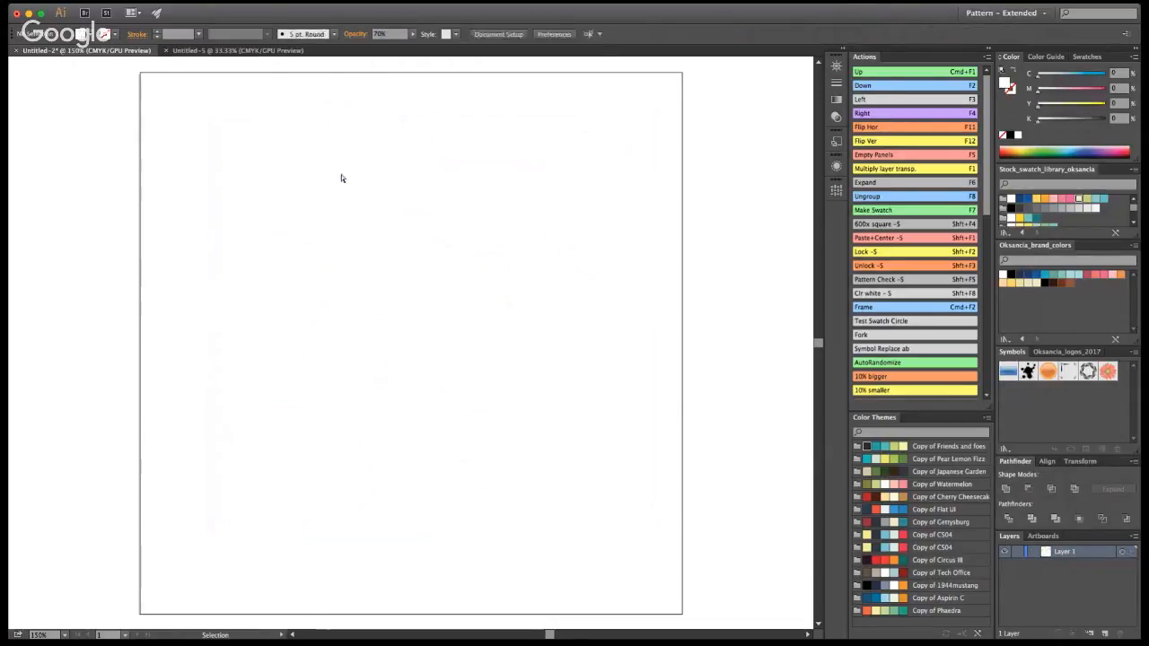
pyautogui.hotkey('ctrl', 'z')
# In Untitled-5, open the center tile's Swatch symbol for editing and delete its circle
pyautogui.click(264, 51)
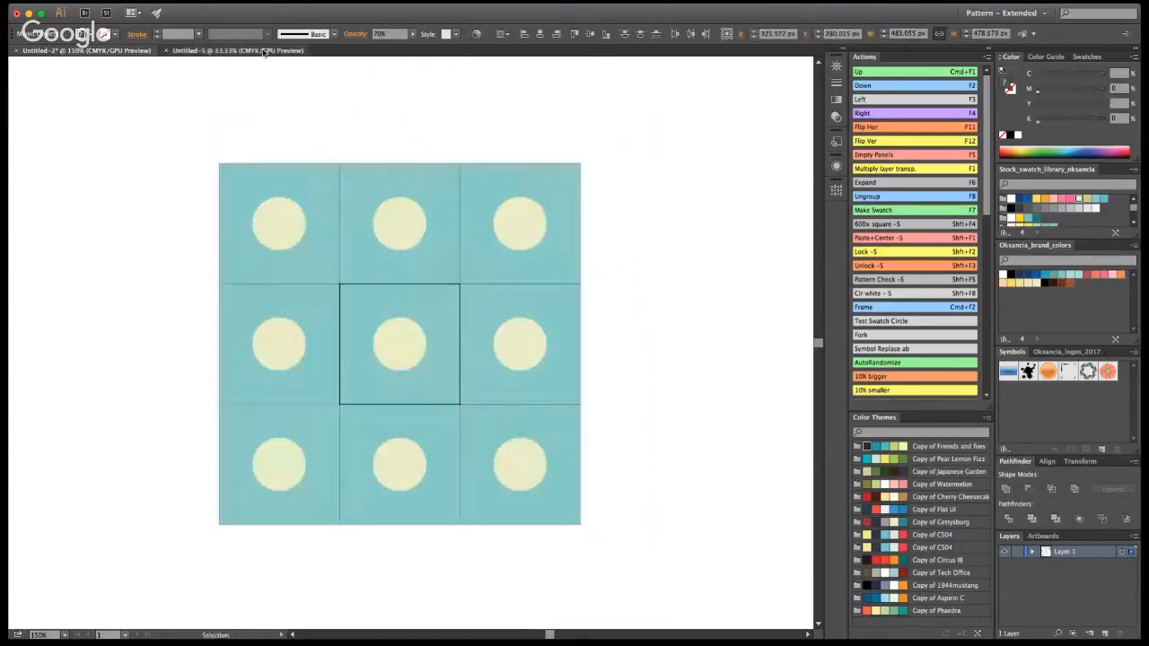
pyautogui.doubleClick(413, 351)
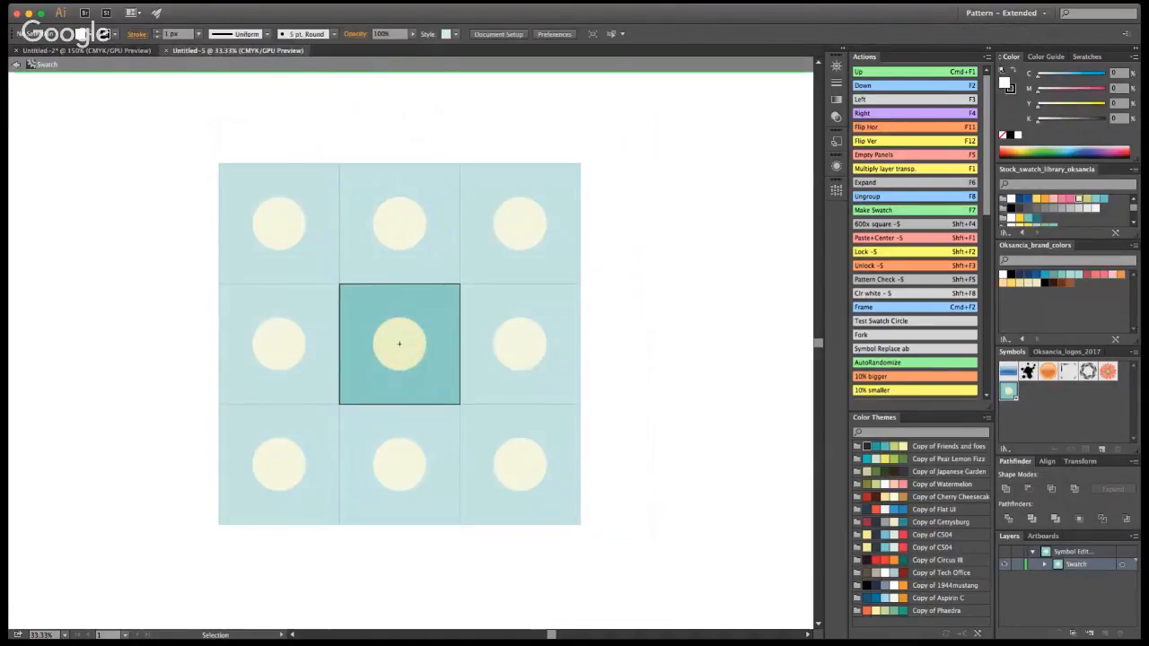
pyautogui.press('z')
pyautogui.click(441, 393)
pyautogui.click(349, 275)
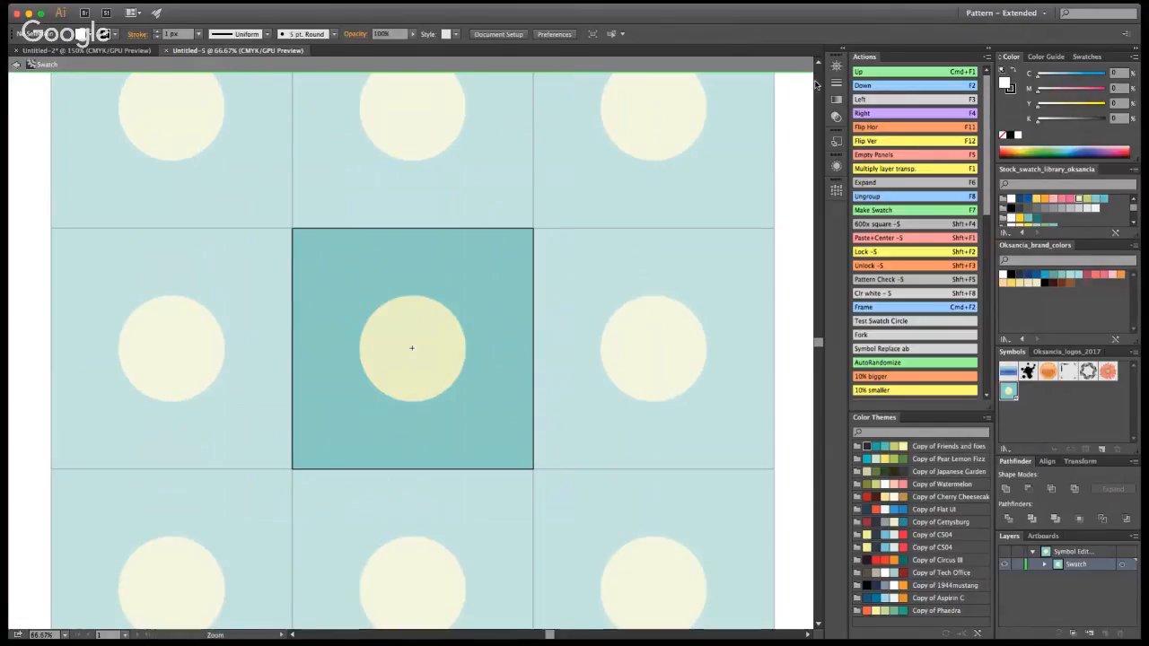
pyautogui.press('v')
pyautogui.click(413, 377)
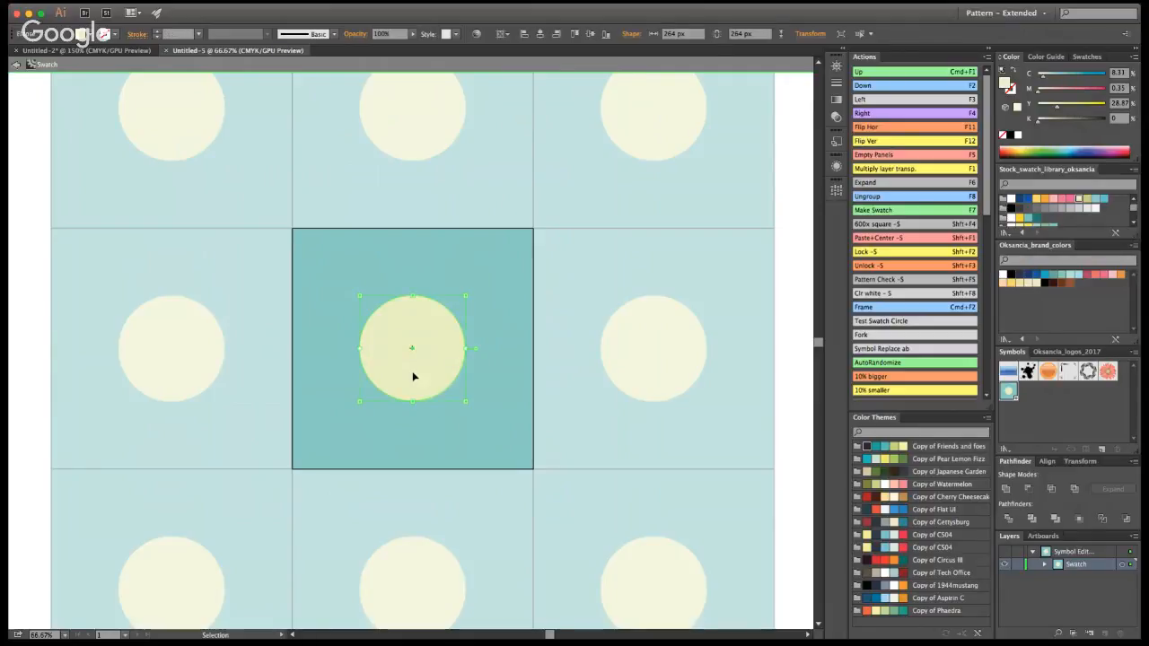
pyautogui.press('Delete')
# Remove the stroke from the 600 × 600 px background square inside the Swatch symbol
pyautogui.click(413, 344)
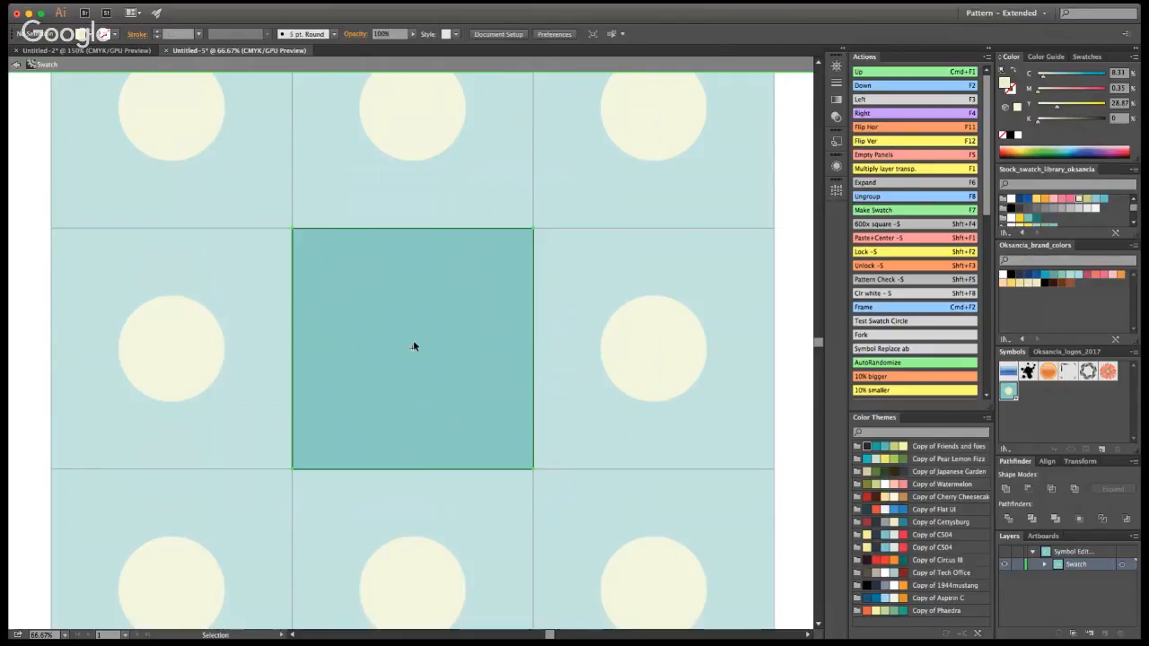
pyautogui.click(601, 280)
pyautogui.click(447, 426)
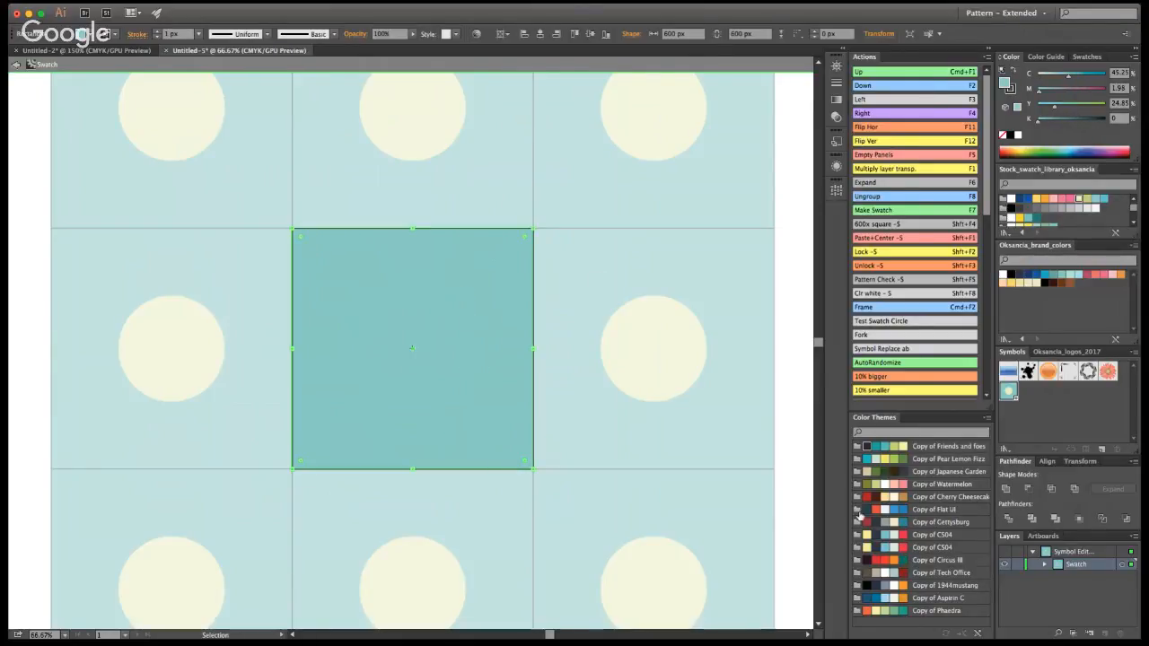
pyautogui.press('x')
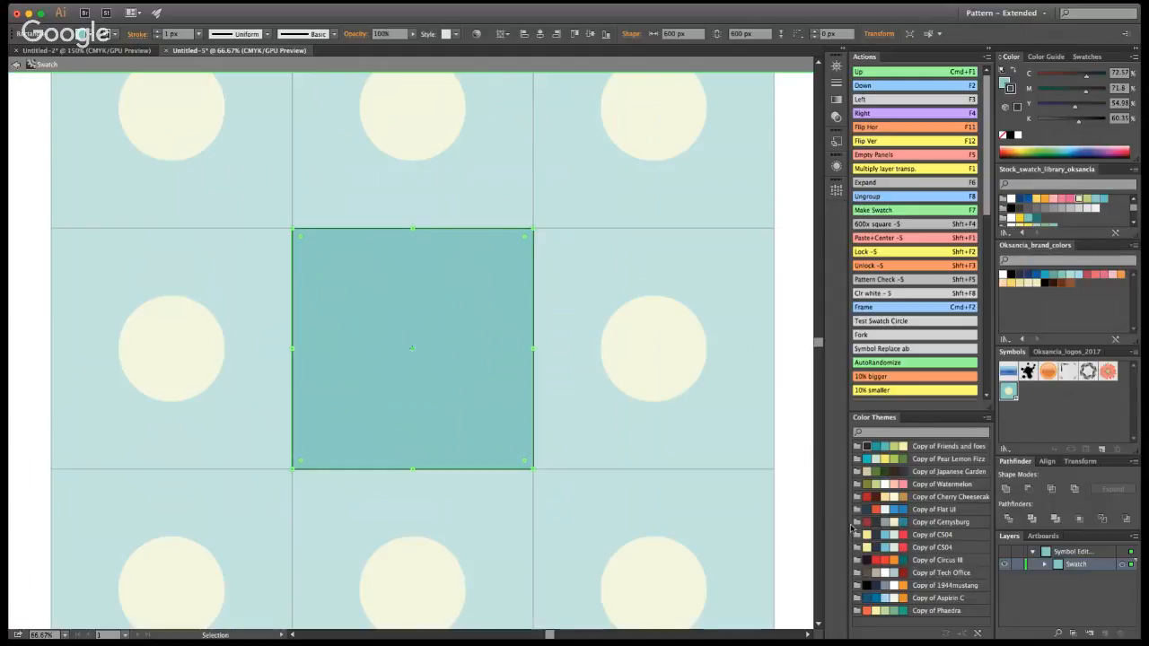
pyautogui.press('/')
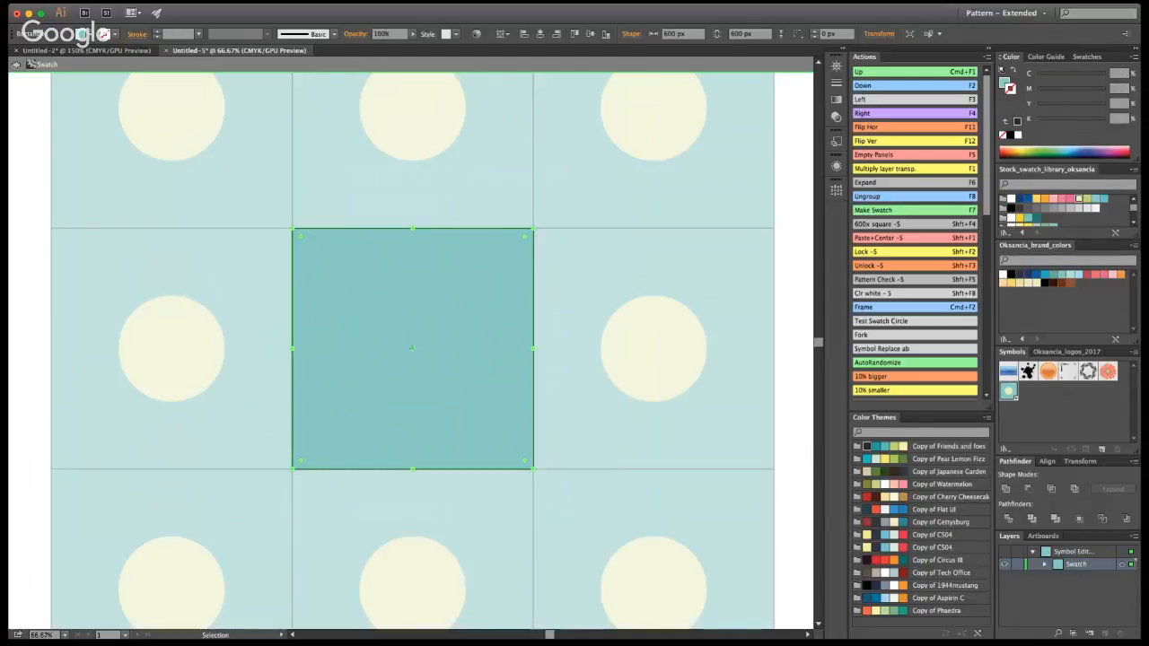
pyautogui.press('x')
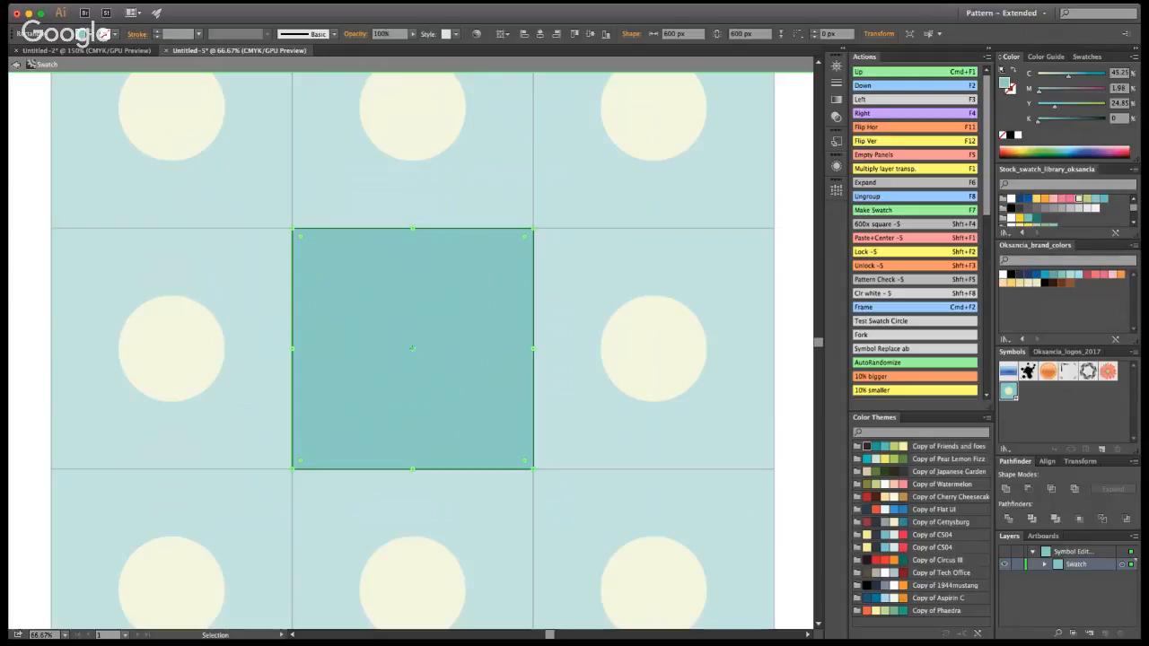
# Paste the copied leaf motifs onto the background square inside the Swatch symbol
pyautogui.press('a')
pyautogui.press('super+v')
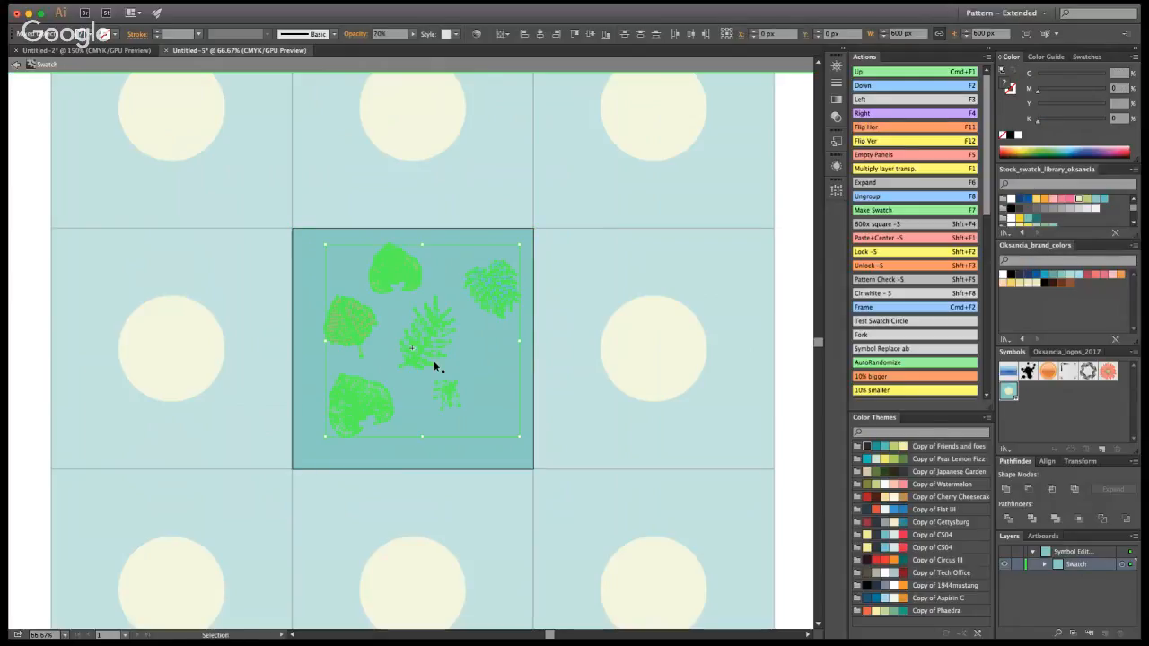
pyautogui.click(582, 333)
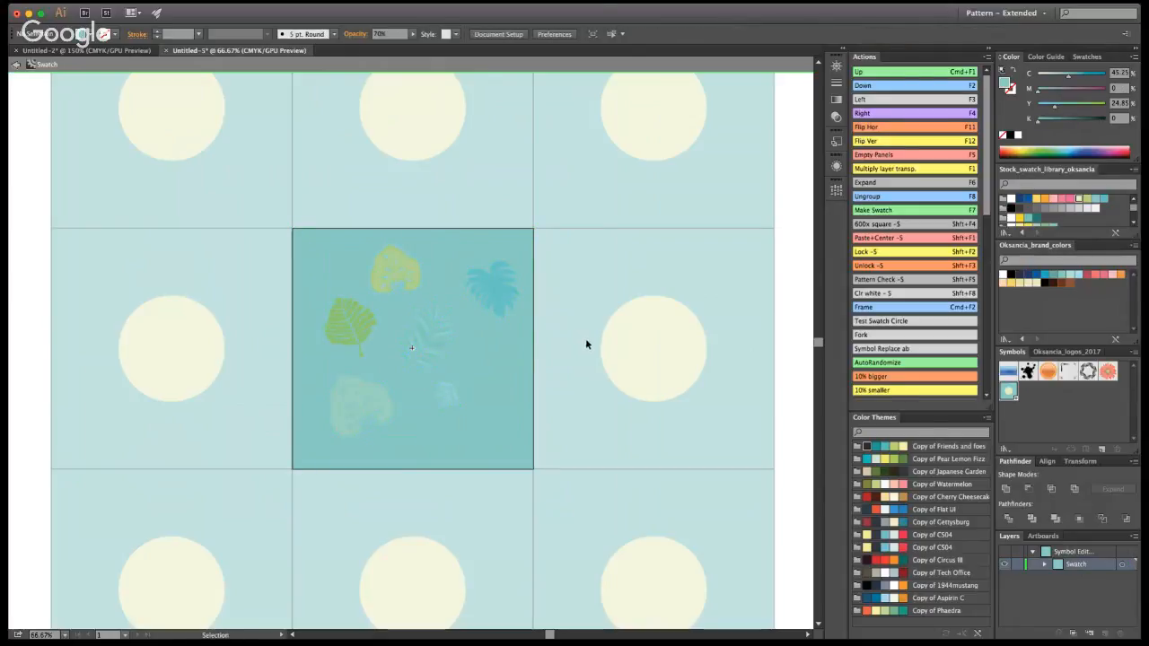
# Fill the symbol's background square with white and exit symbol editing
pyautogui.click(490, 355)
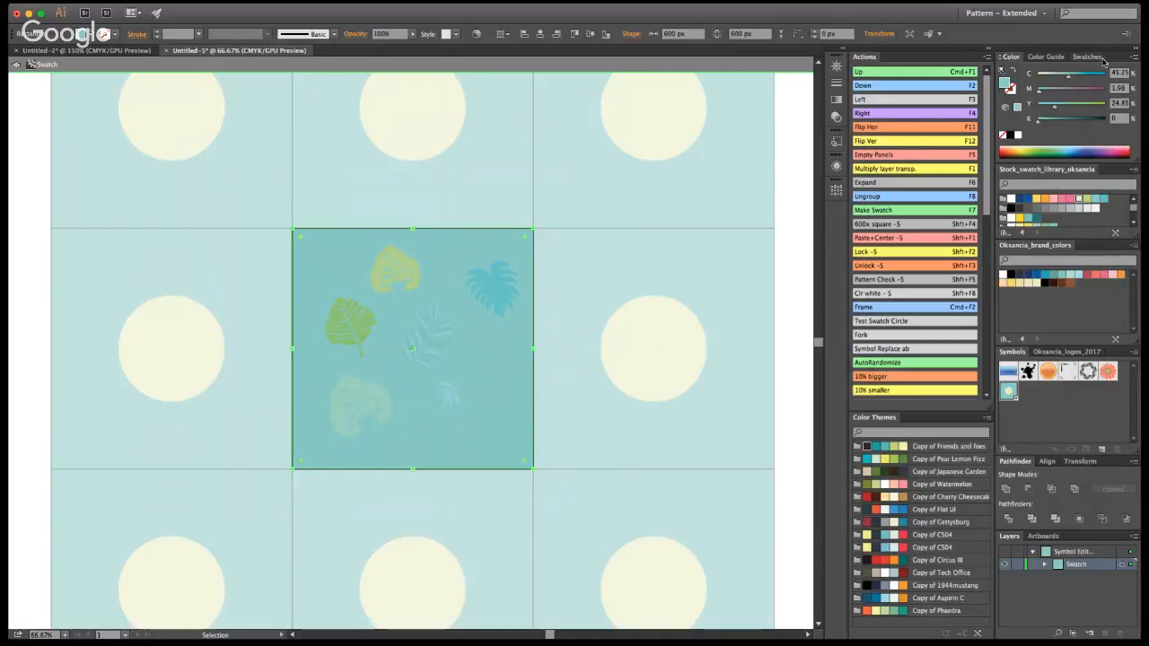
pyautogui.click(1012, 199)
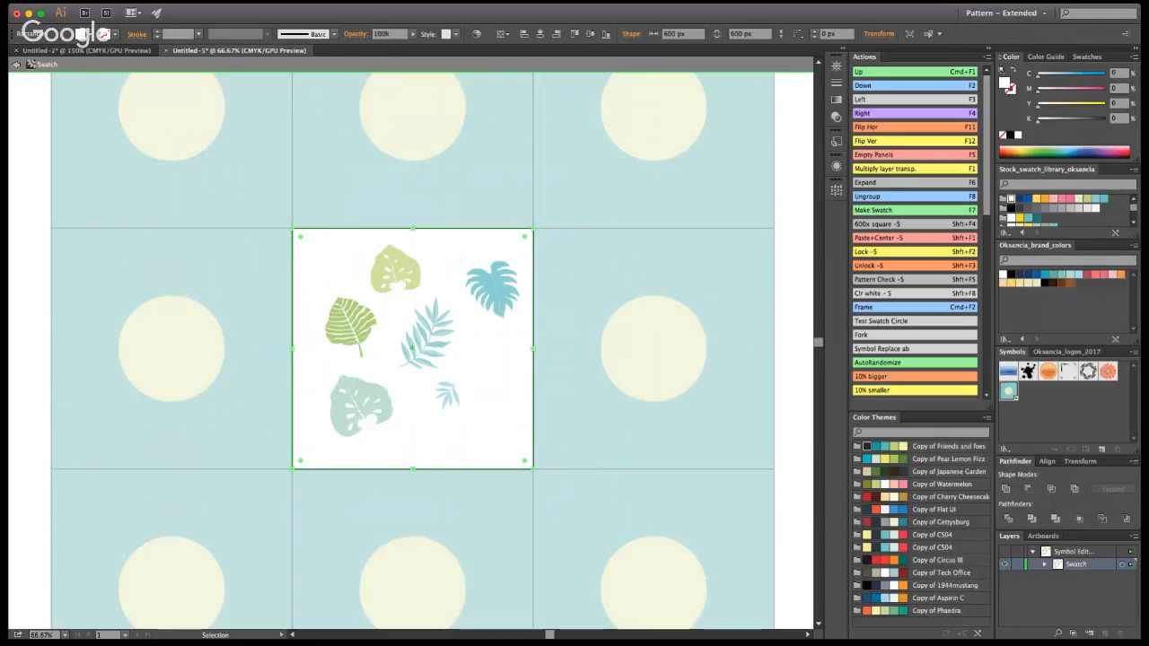
pyautogui.click(266, 224)
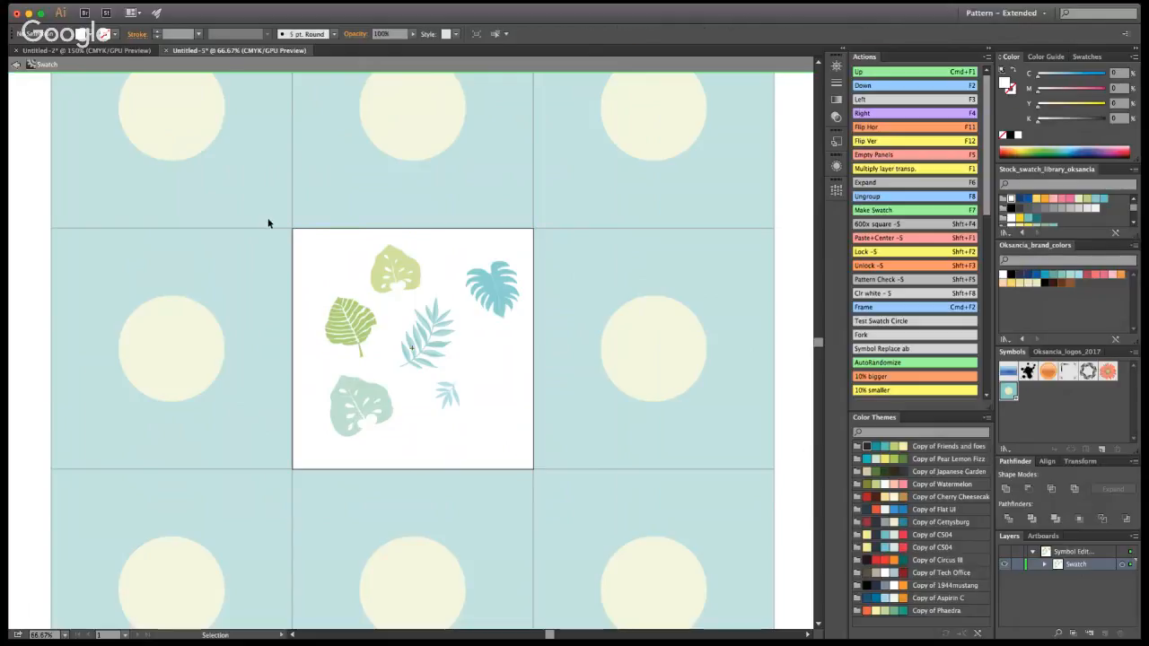
pyautogui.click(16, 66)
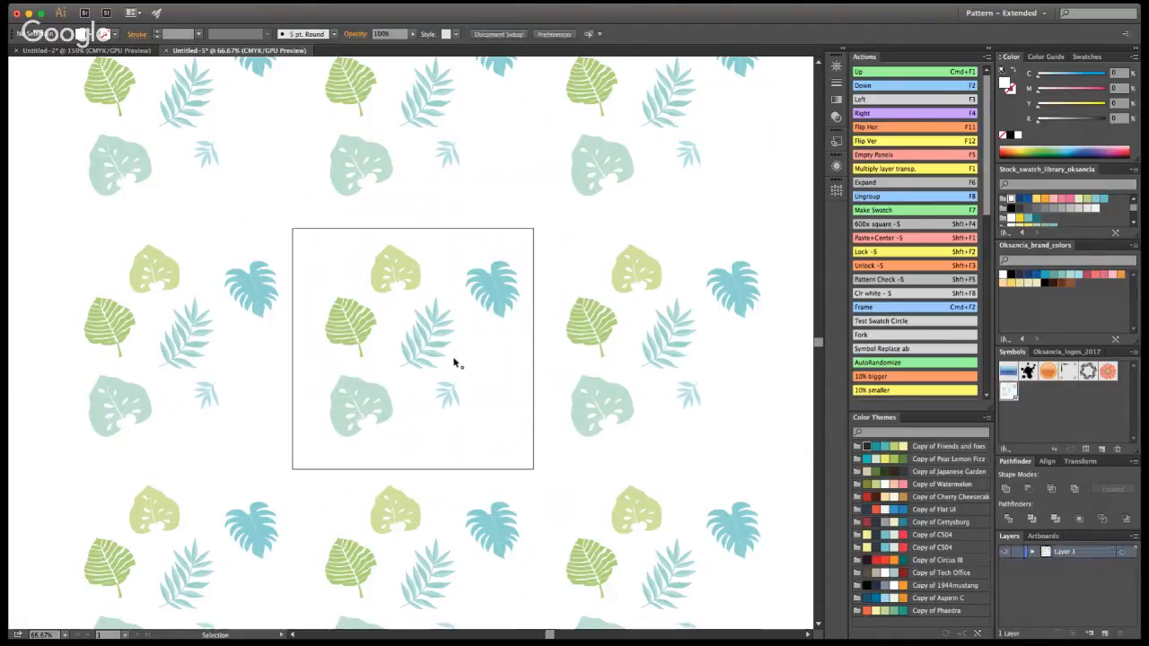
# Open the Swatch symbol for editing, place the striped and mint leaves across the left edge, and the light green leaf across the top edge
pyautogui.click(426, 341)
pyautogui.doubleClick(425, 342)
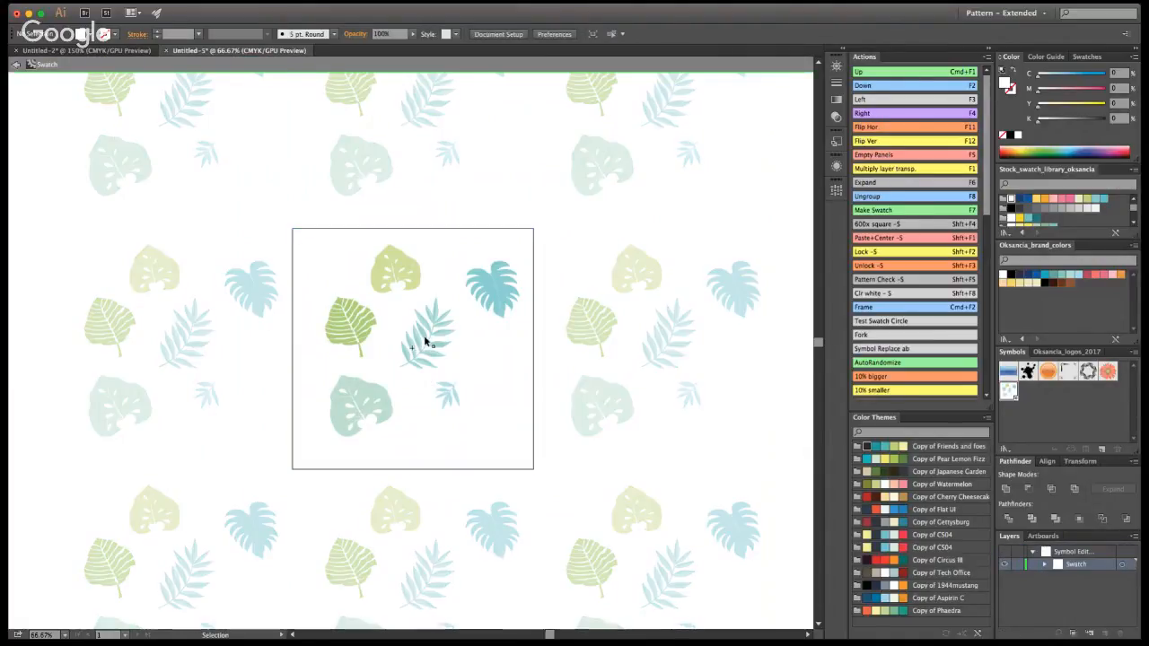
pyautogui.moveTo(332, 334); pyautogui.dragTo(279, 323)
pyautogui.moveTo(334, 240); pyautogui.dragTo(335, 240)
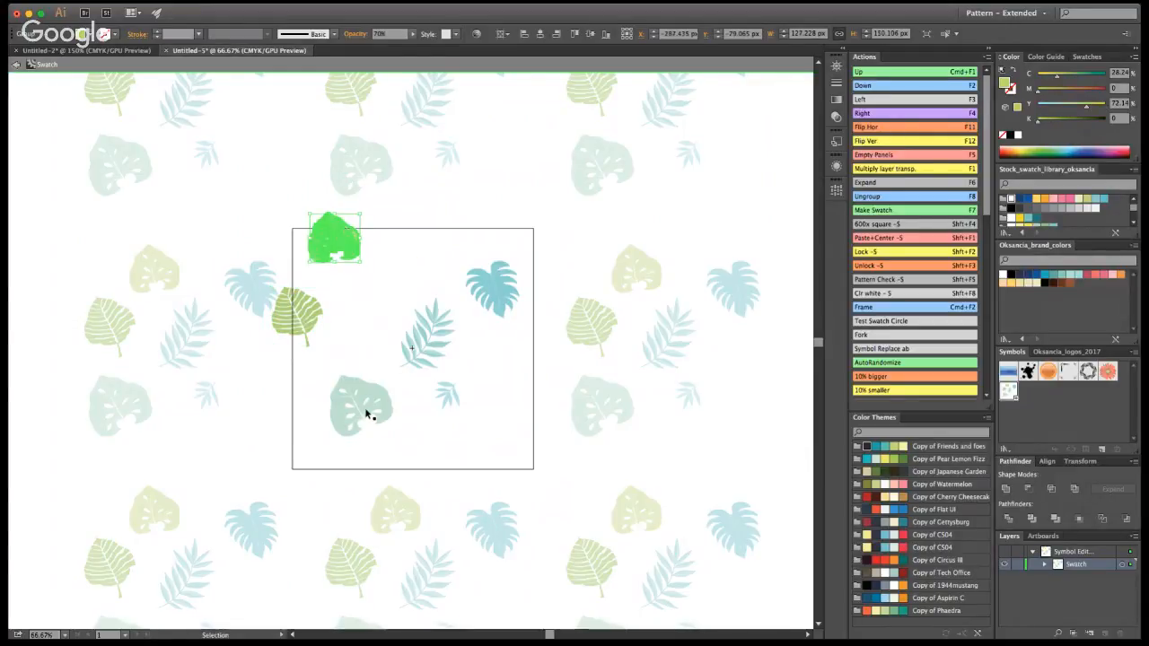
pyautogui.moveTo(367, 413); pyautogui.dragTo(279, 393)
pyautogui.moveTo(299, 355); pyautogui.dragTo(303, 385)
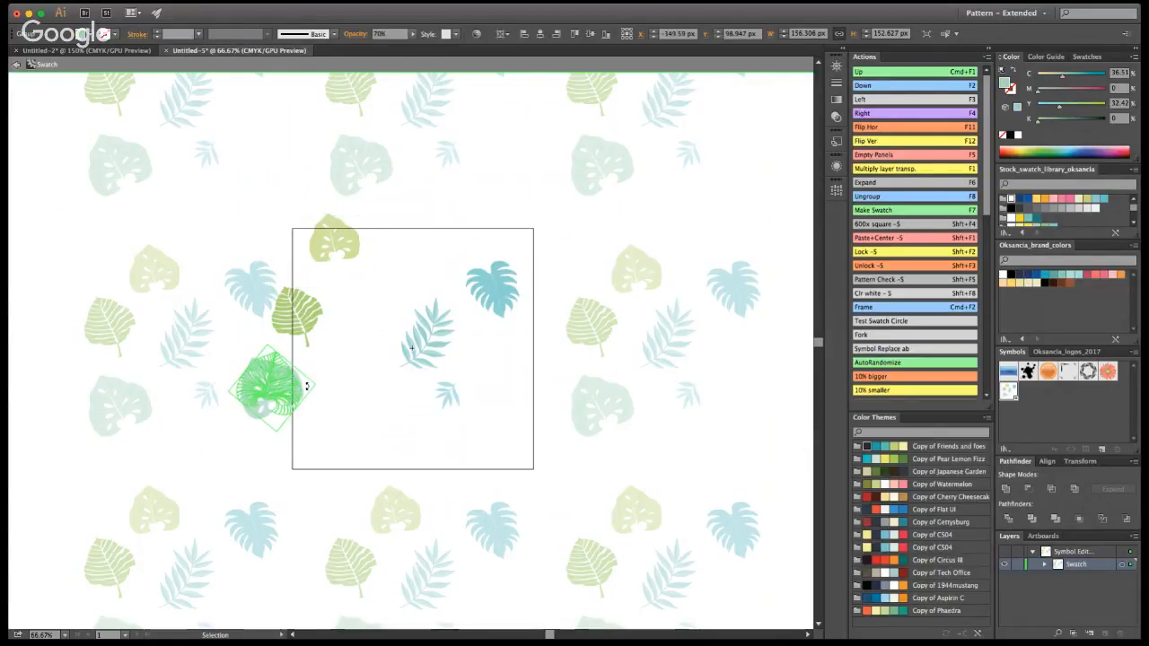
# Move the palm frond to the tile's upper left, the blue leaf across the top edge, and the small sprig onto the top-left corner
pyautogui.click(412, 348)
pyautogui.moveTo(412, 347); pyautogui.dragTo(372, 322)
pyautogui.moveTo(488, 294); pyautogui.dragTo(383, 358)
pyautogui.moveTo(376, 412); pyautogui.dragTo(418, 251)
pyautogui.moveTo(405, 375); pyautogui.dragTo(334, 259)
# Nudge the striped and mint leaves slightly upward along the left edge and exit symbol editing
pyautogui.click(313, 283)
pyautogui.moveTo(303, 320); pyautogui.dragTo(303, 308)
pyautogui.click(301, 389)
pyautogui.moveTo(287, 409); pyautogui.dragTo(289, 400)
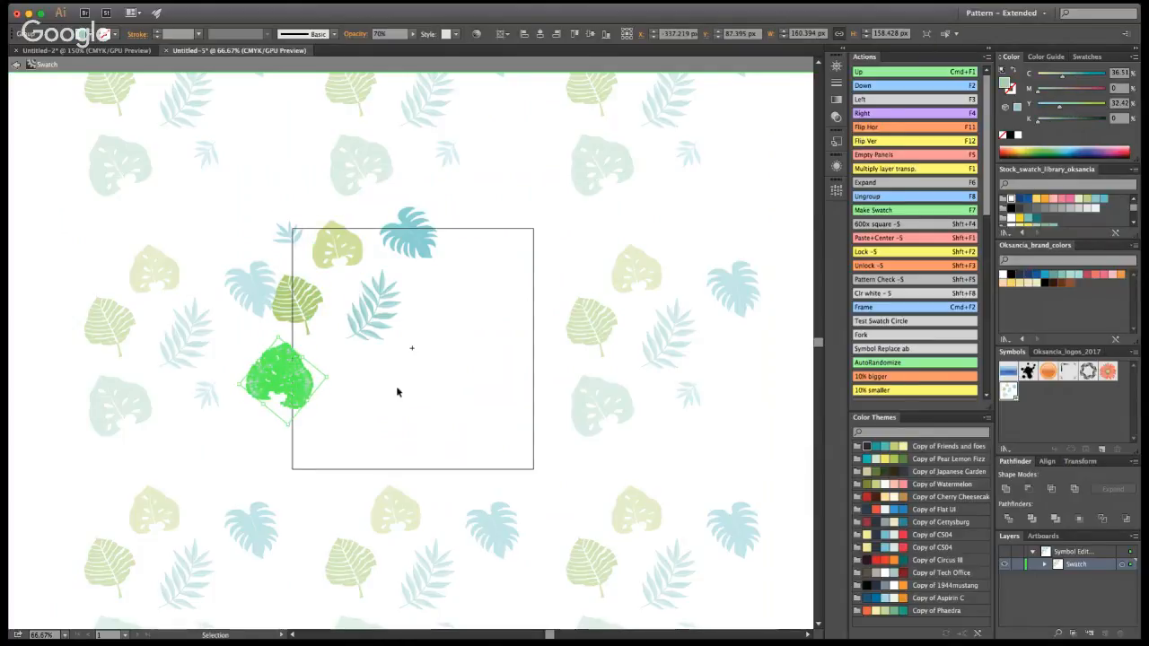
pyautogui.click(398, 393)
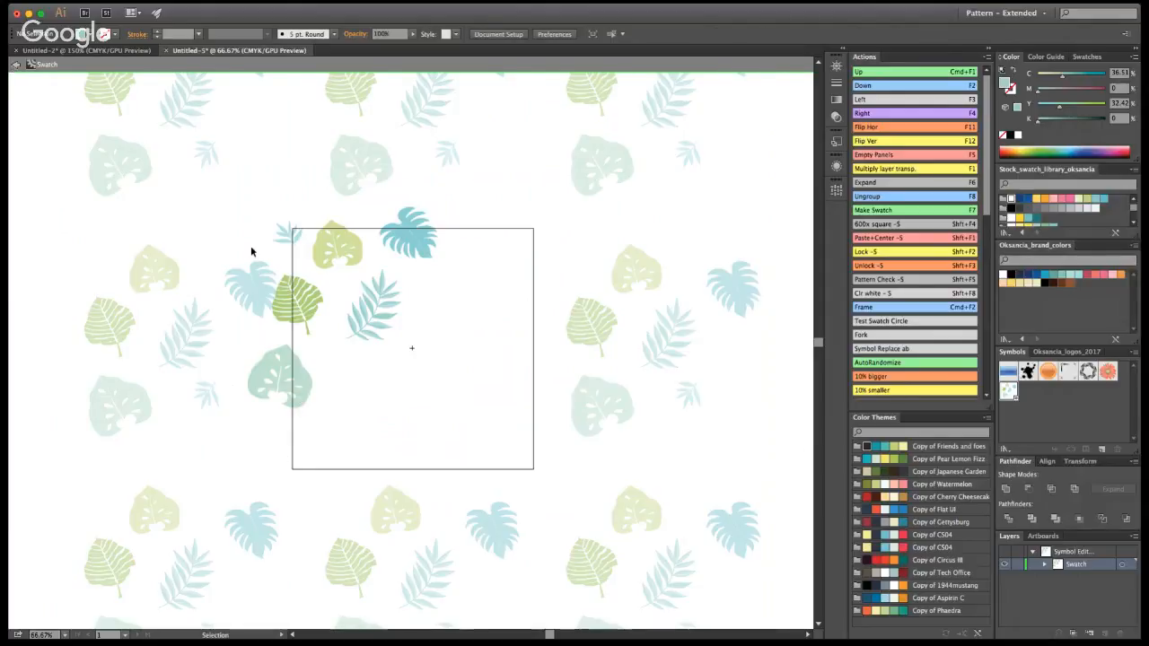
pyautogui.click(16, 65)
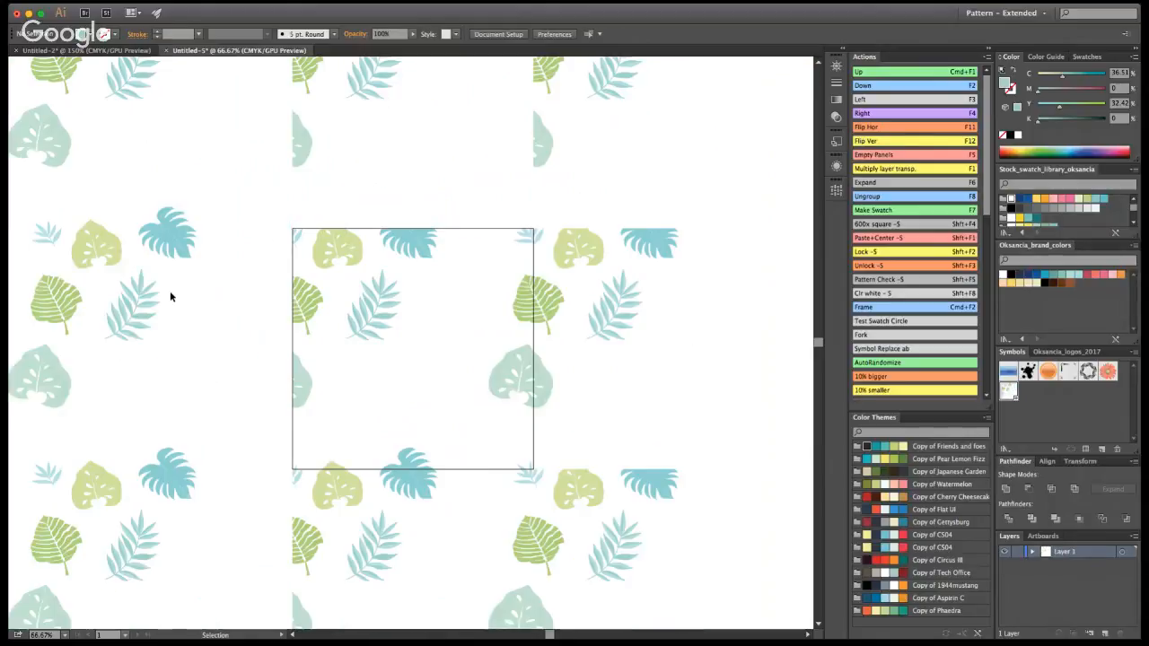
# Reopen the Swatch symbol and rotate the palm frond slightly clockwise, shifting it left toward the striped leaf
pyautogui.doubleClick(170, 291)
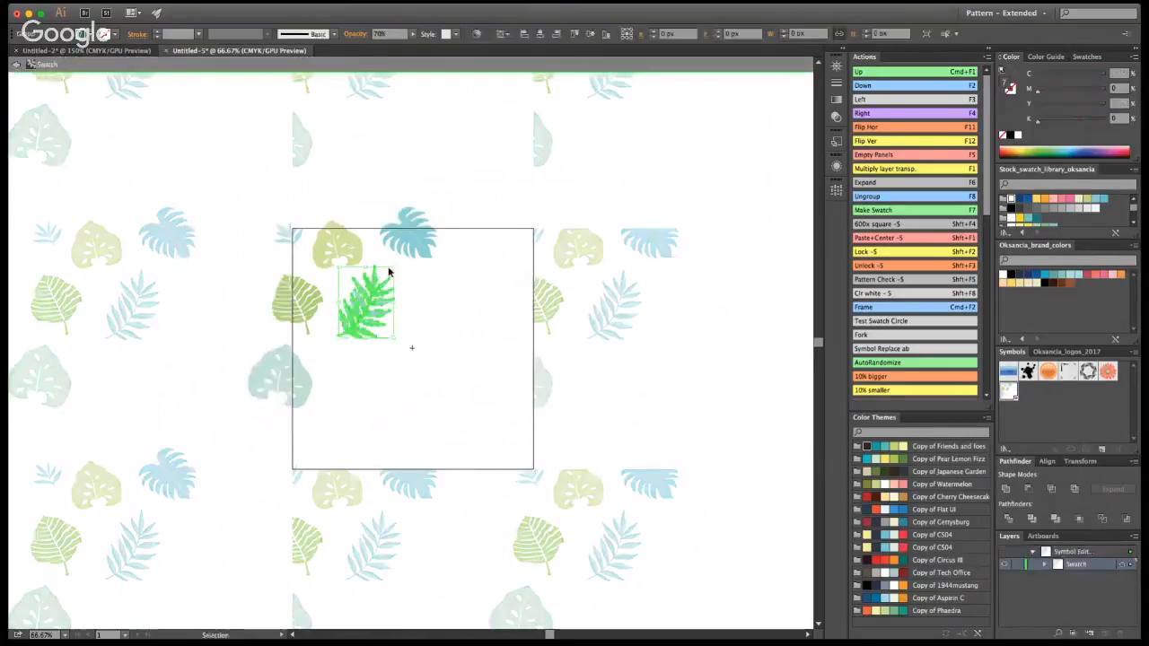
pyautogui.click(377, 319)
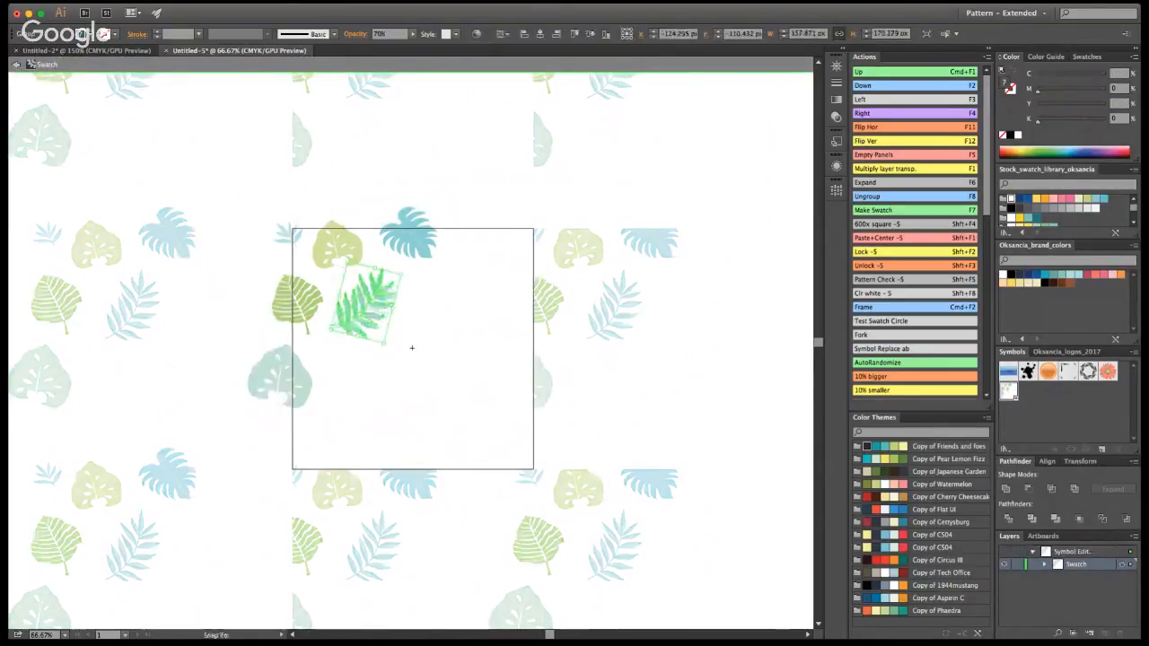
pyautogui.click(482, 336)
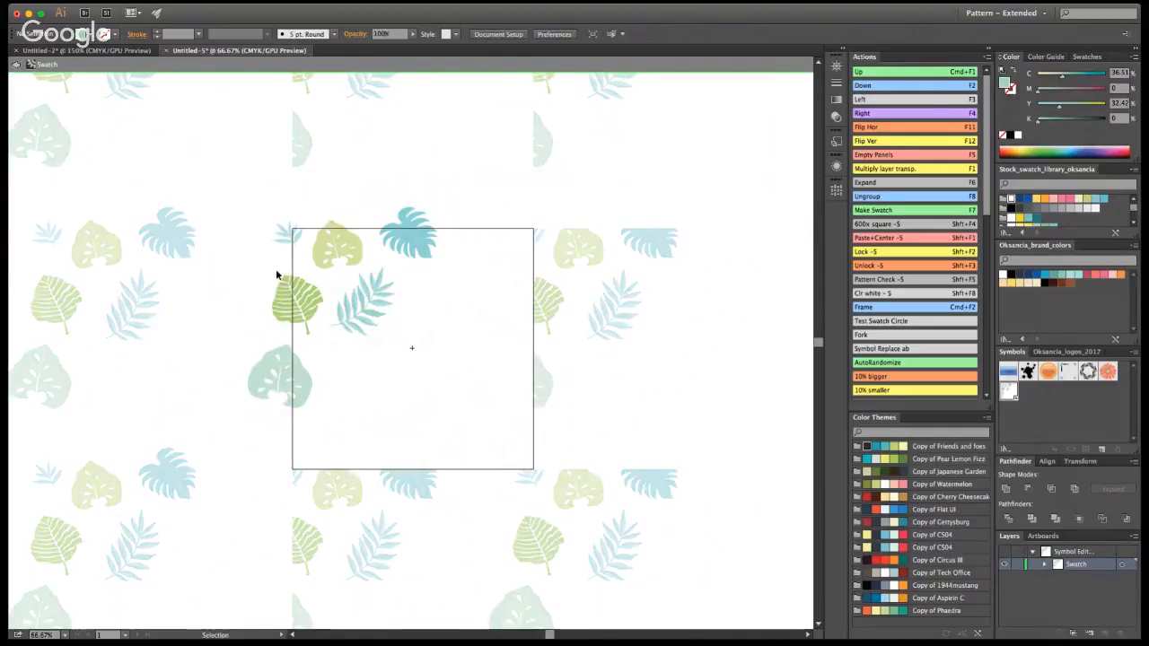
# Duplicate the striped green leaf, rotate the copy so its stem points up-left, and place it near the tile's center
pyautogui.click(305, 310)
pyautogui.moveTo(305, 309); pyautogui.dragTo(453, 308)
pyautogui.moveTo(480, 270); pyautogui.dragTo(426, 366)
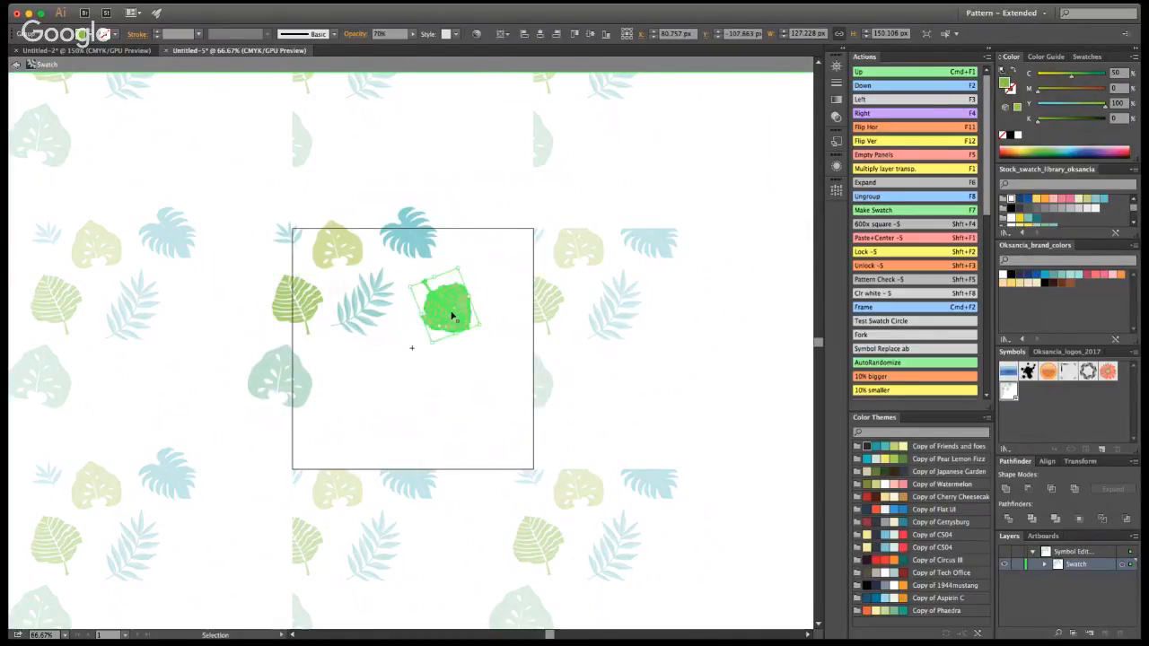
pyautogui.moveTo(451, 314); pyautogui.dragTo(424, 373)
pyautogui.click(471, 290)
# Duplicate the striped green leaf again into the tile's upper right, scaled down and rotated with its stem pointing up
pyautogui.click(294, 306)
pyautogui.moveTo(295, 307); pyautogui.dragTo(410, 287)
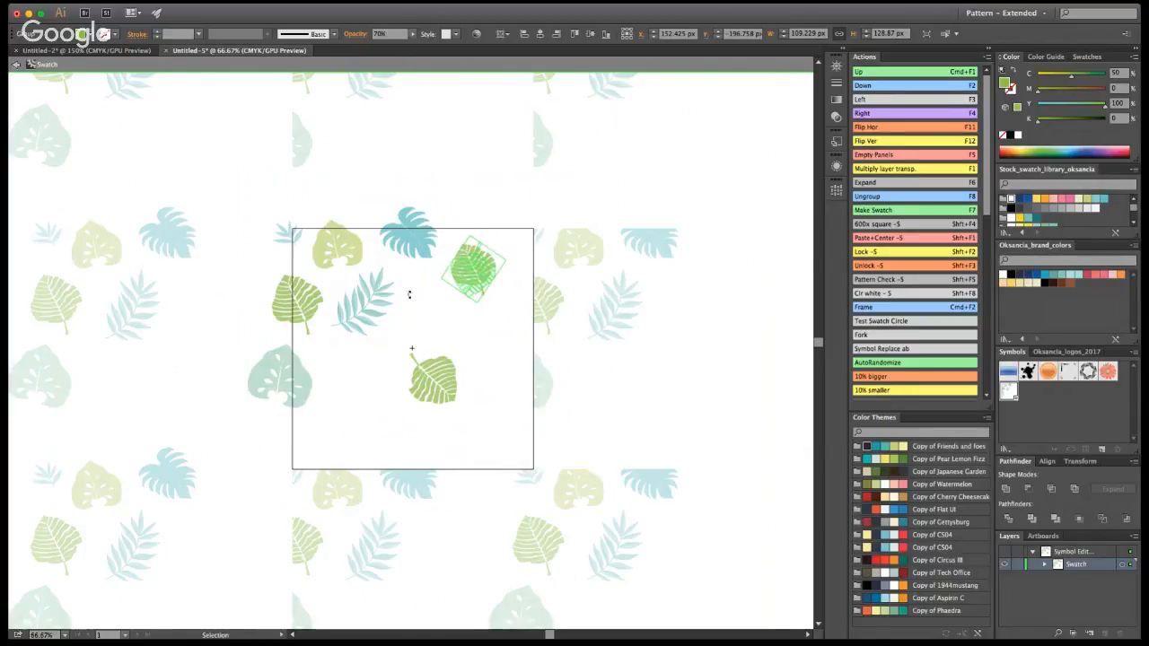
pyautogui.click(409, 296)
# Duplicate the blue leaf from the top edge into the tile's lower left and rotate the copy
pyautogui.moveTo(423, 386); pyautogui.dragTo(422, 390)
pyautogui.moveTo(409, 242); pyautogui.dragTo(363, 426)
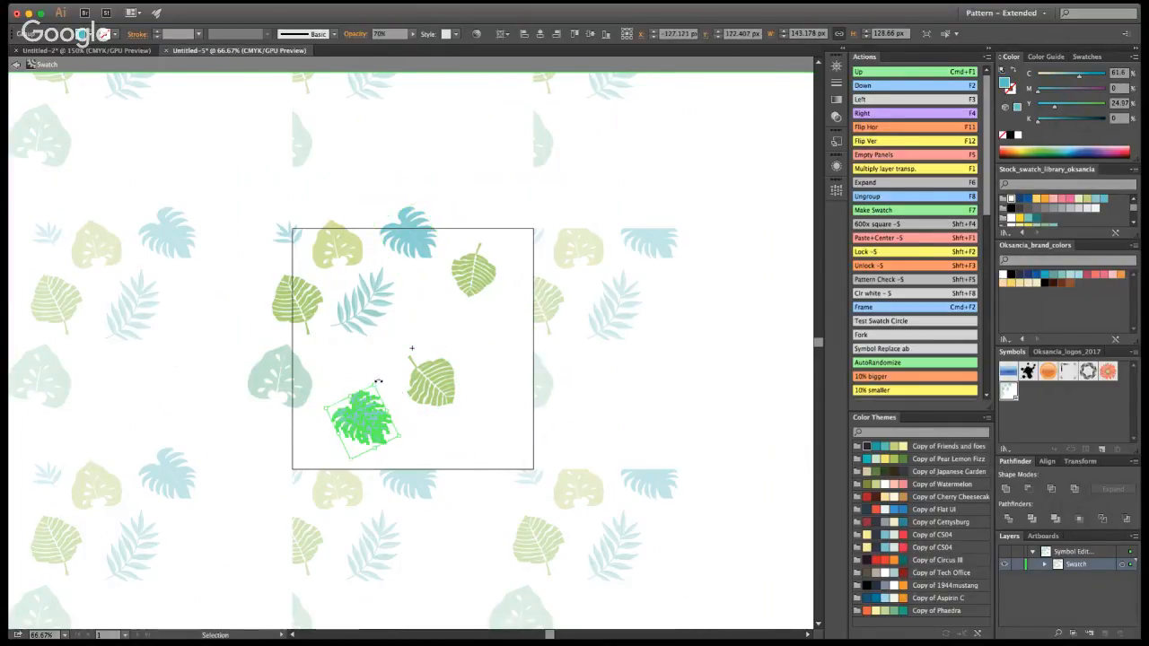
pyautogui.moveTo(378, 384); pyautogui.dragTo(262, 374)
pyautogui.moveTo(357, 420); pyautogui.dragTo(351, 409)
# Move the smaller striped leaf onto the top edge, fine-tune the center striped leaf and lower blue leaf, and exit symbol editing
pyautogui.moveTo(432, 384); pyautogui.dragTo(439, 377)
pyautogui.moveTo(476, 272); pyautogui.dragTo(491, 270)
pyautogui.moveTo(489, 270); pyautogui.dragTo(480, 235)
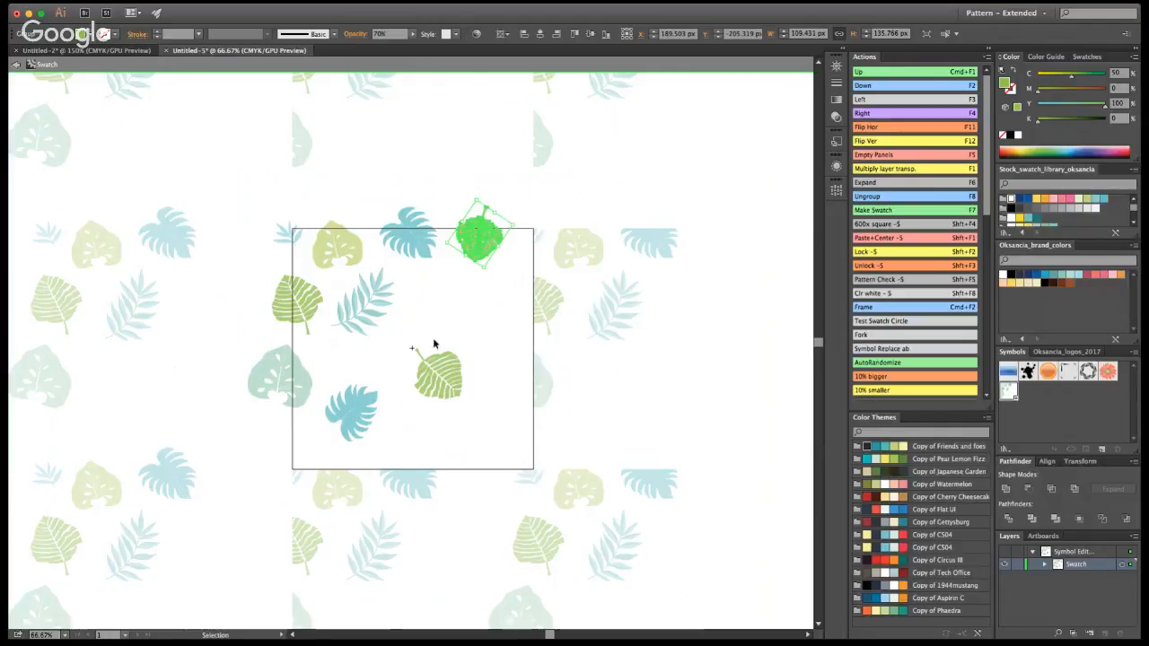
pyautogui.click(438, 368)
pyautogui.moveTo(350, 420); pyautogui.dragTo(352, 414)
pyautogui.click(392, 361)
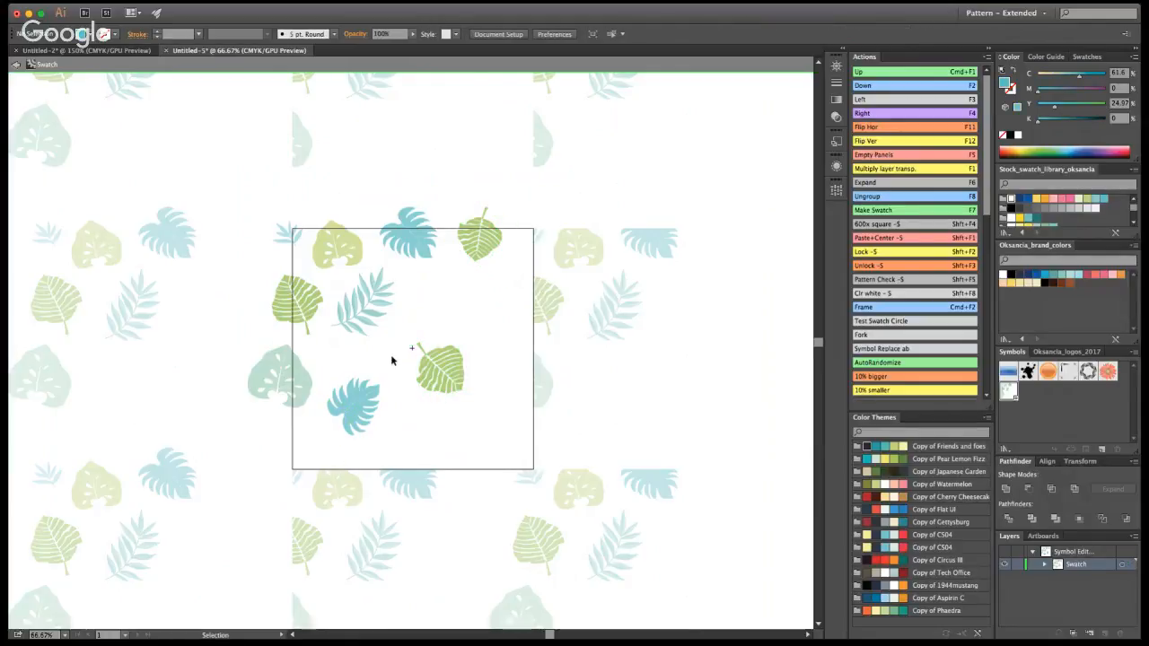
pyautogui.doubleClick(60, 217)
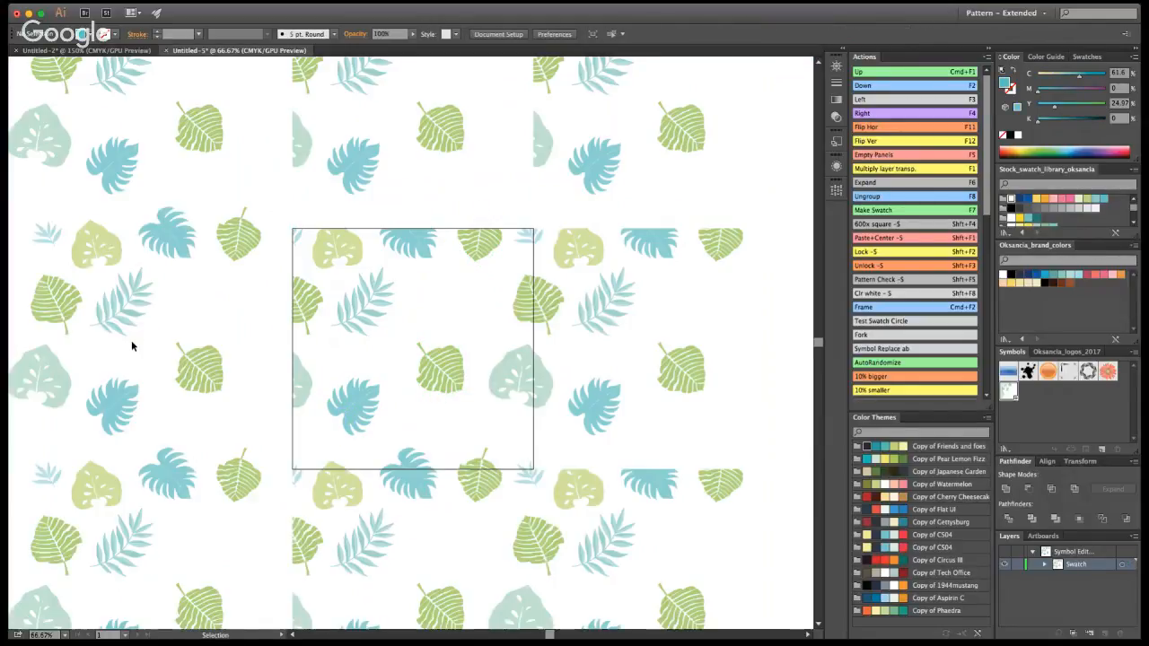
# Reopen the symbol and add a smaller, rotated copy of the light green leaf between the palm frond and the lower blue leaf
pyautogui.doubleClick(399, 416)
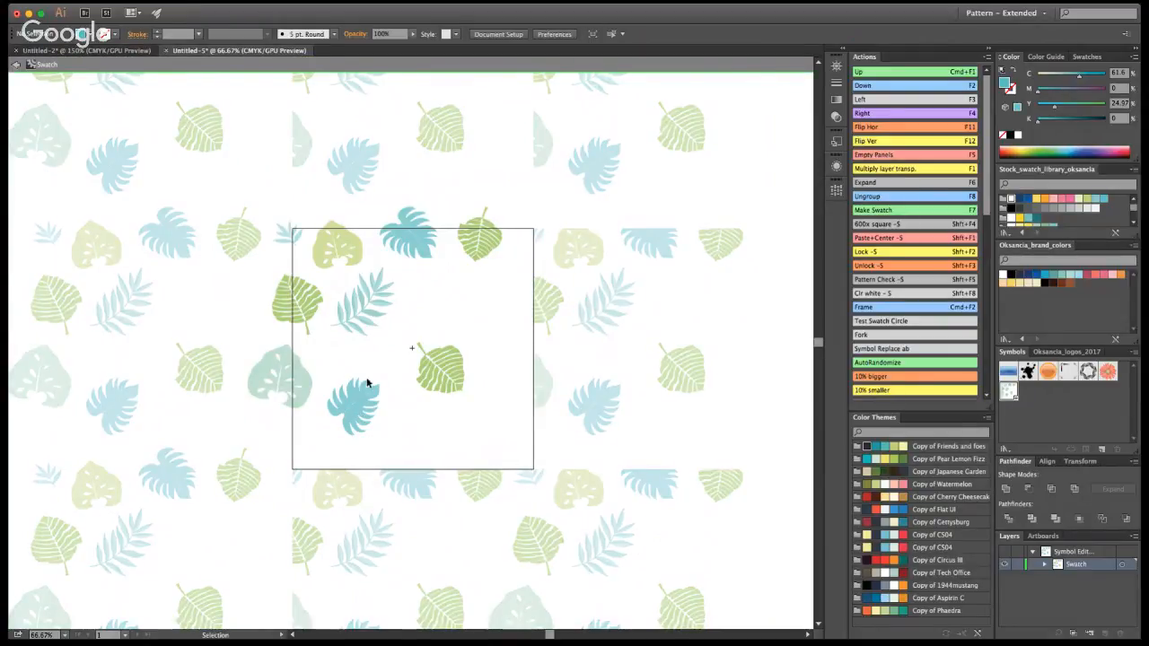
pyautogui.click(337, 268)
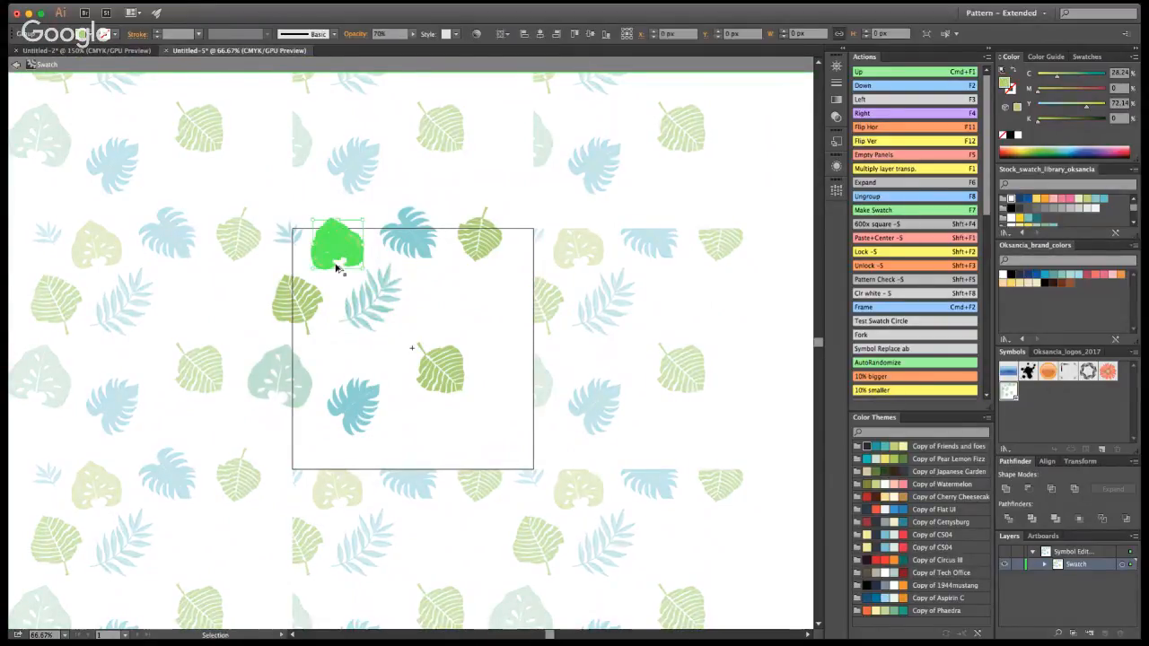
pyautogui.moveTo(337, 267); pyautogui.dragTo(359, 377)
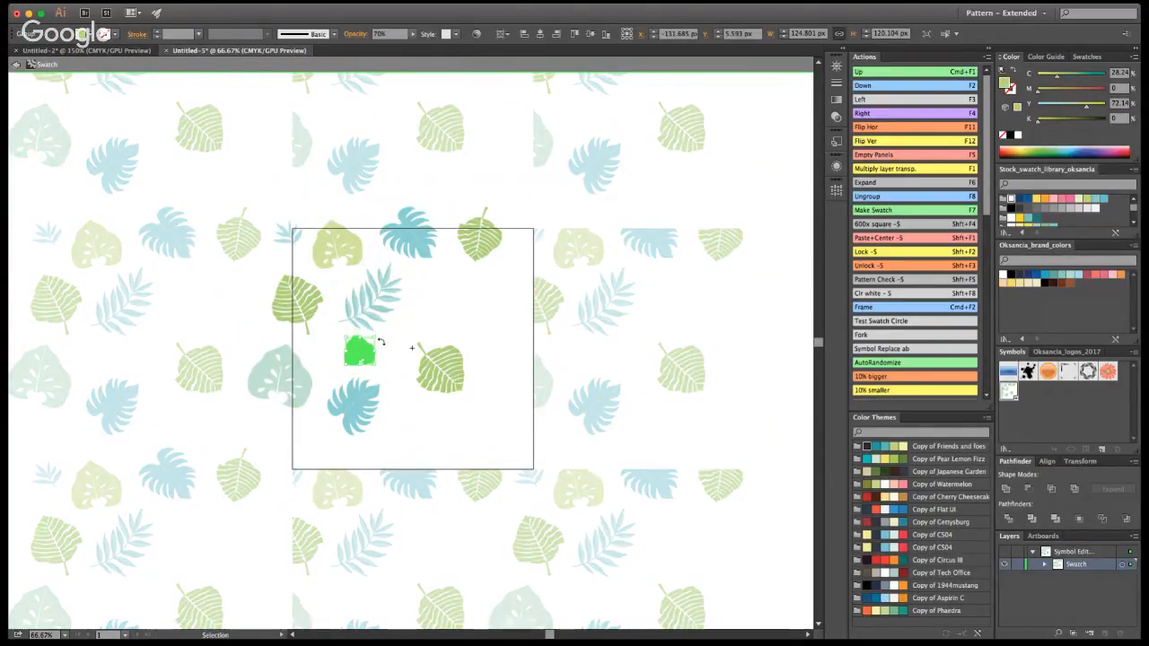
pyautogui.moveTo(379, 336); pyautogui.dragTo(383, 361)
pyautogui.moveTo(356, 403)
pyautogui.mouseDown()
pyautogui.moveTo(340, 364)
pyautogui.moveTo(359, 413)
pyautogui.mouseUp()
pyautogui.click(323, 359)
pyautogui.moveTo(339, 359); pyautogui.dragTo(341, 359)
pyautogui.click(459, 319)
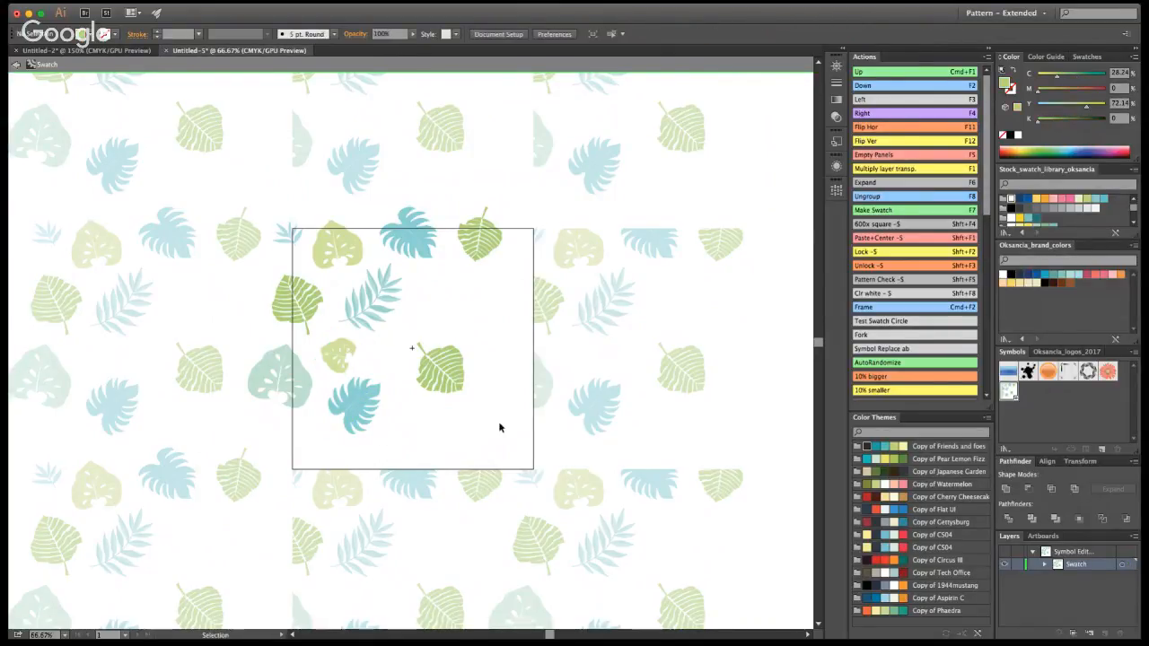
# Check the repeat outside symbol editing, reopen the symbol, rotate the palm frond, and nudge the small light green and lower blue leaves
pyautogui.click(19, 64)
pyautogui.doubleClick(370, 311)
pyautogui.click(370, 311)
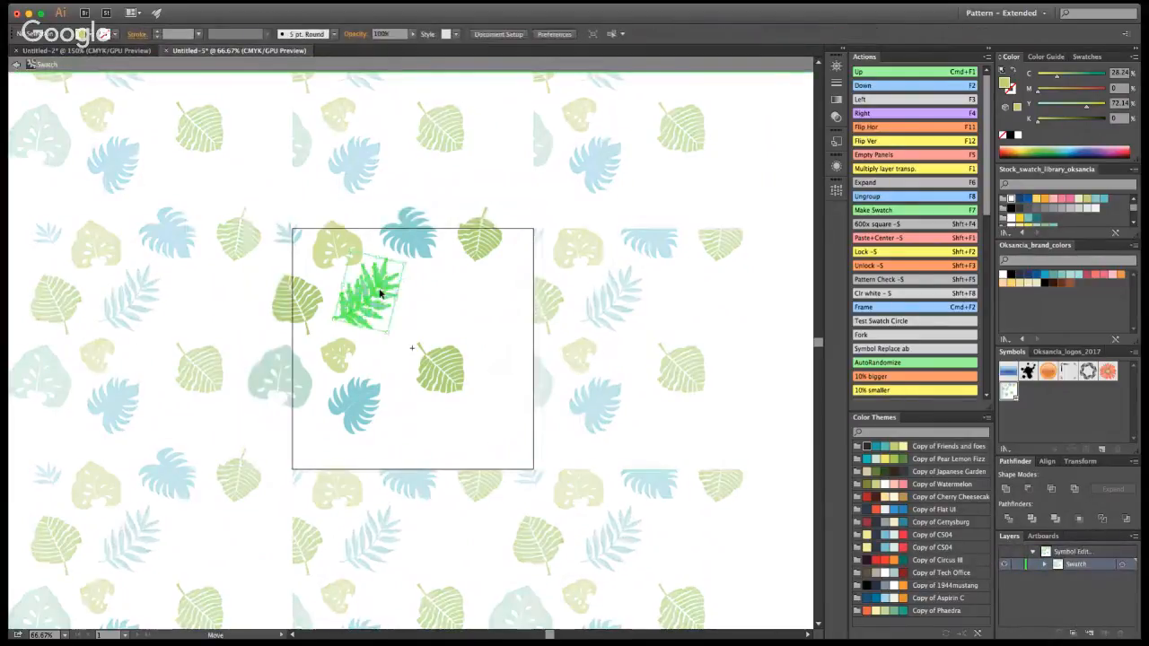
pyautogui.moveTo(433, 290)
pyautogui.mouseDown()
pyautogui.moveTo(428, 276)
pyautogui.moveTo(445, 282)
pyautogui.mouseUp()
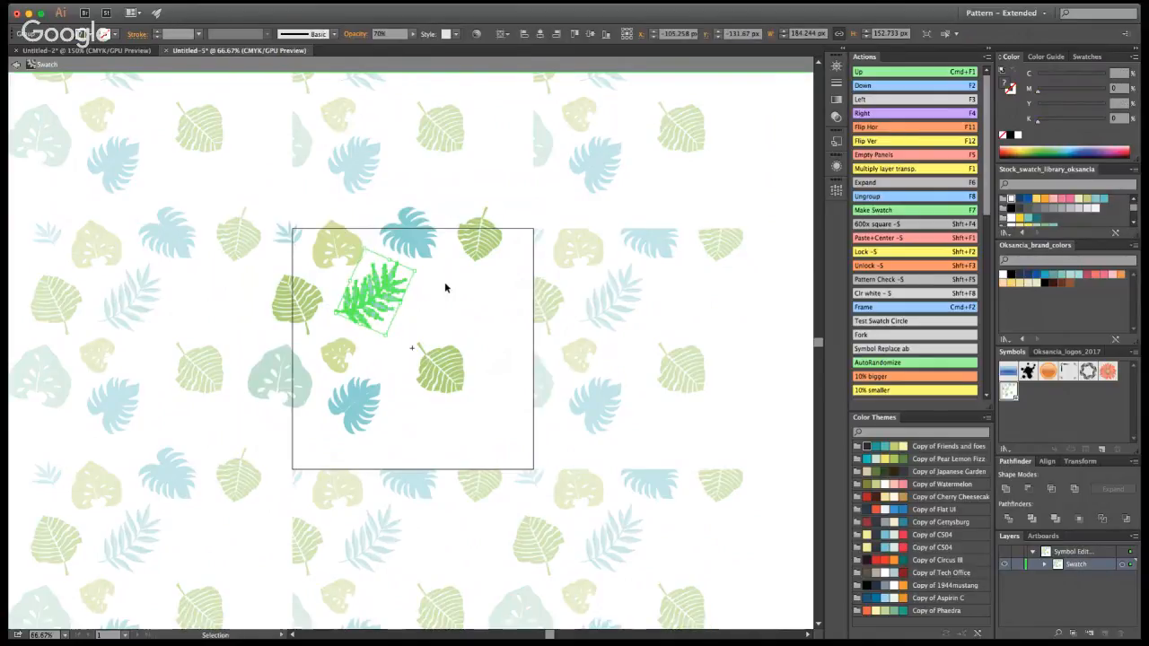
pyautogui.click(339, 353)
pyautogui.click(381, 358)
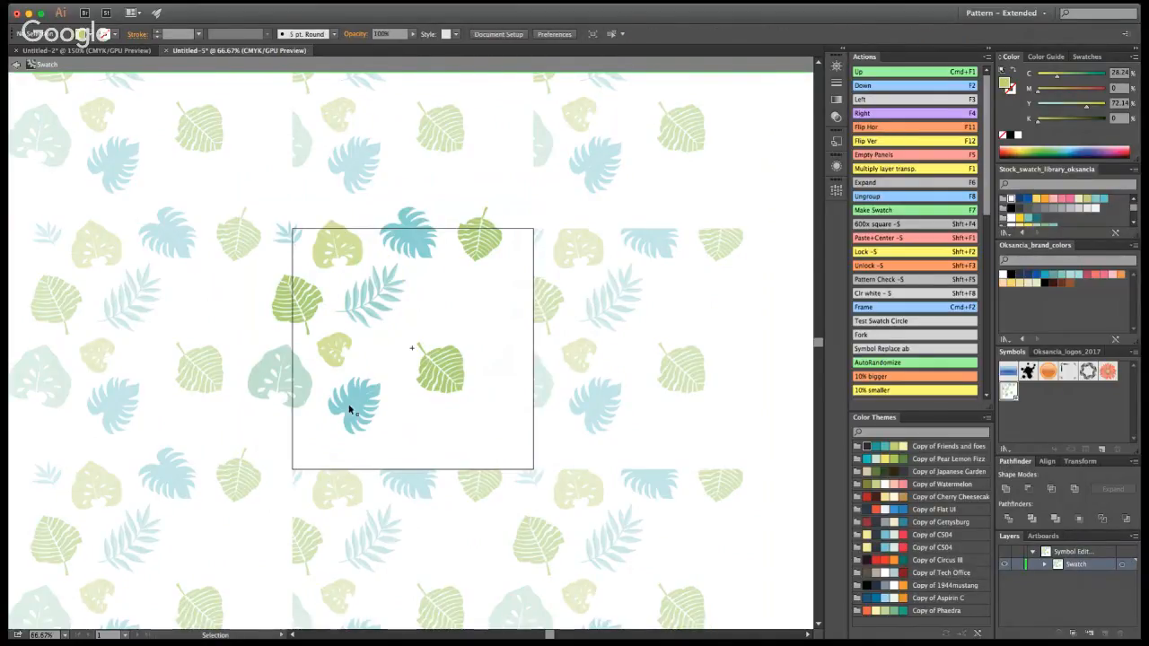
pyautogui.moveTo(350, 405); pyautogui.dragTo(348, 403)
pyautogui.click(481, 333)
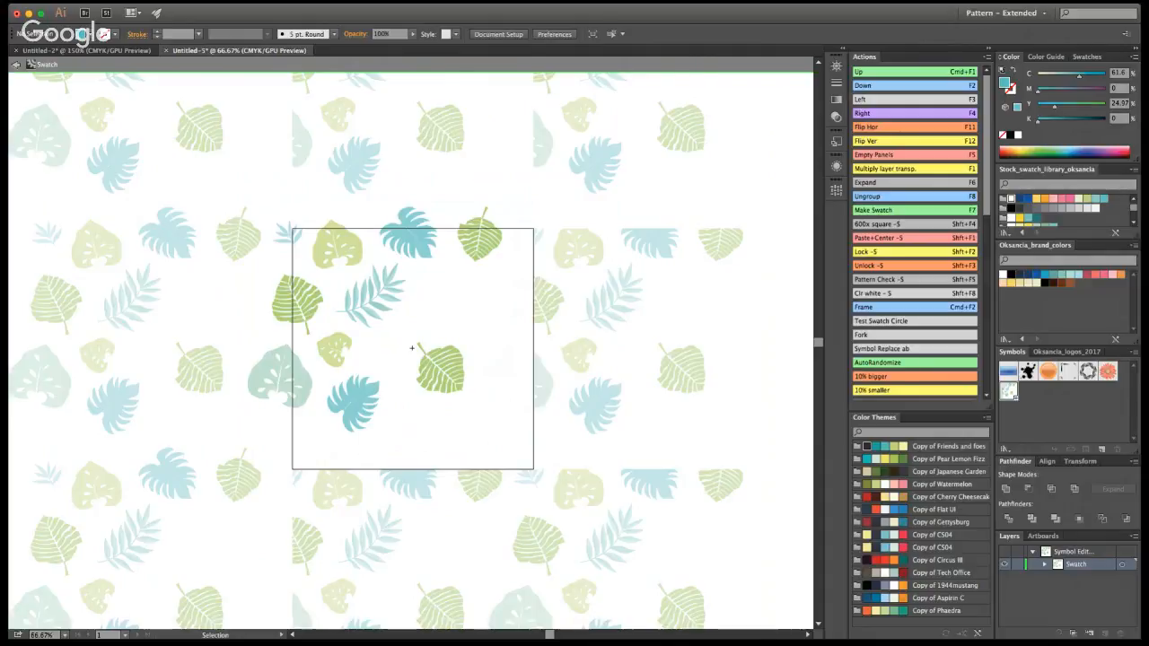
# Copy the three motifs crossing the tile's left edge to the right edge with the Right action
pyautogui.moveTo(247, 208); pyautogui.dragTo(296, 423)
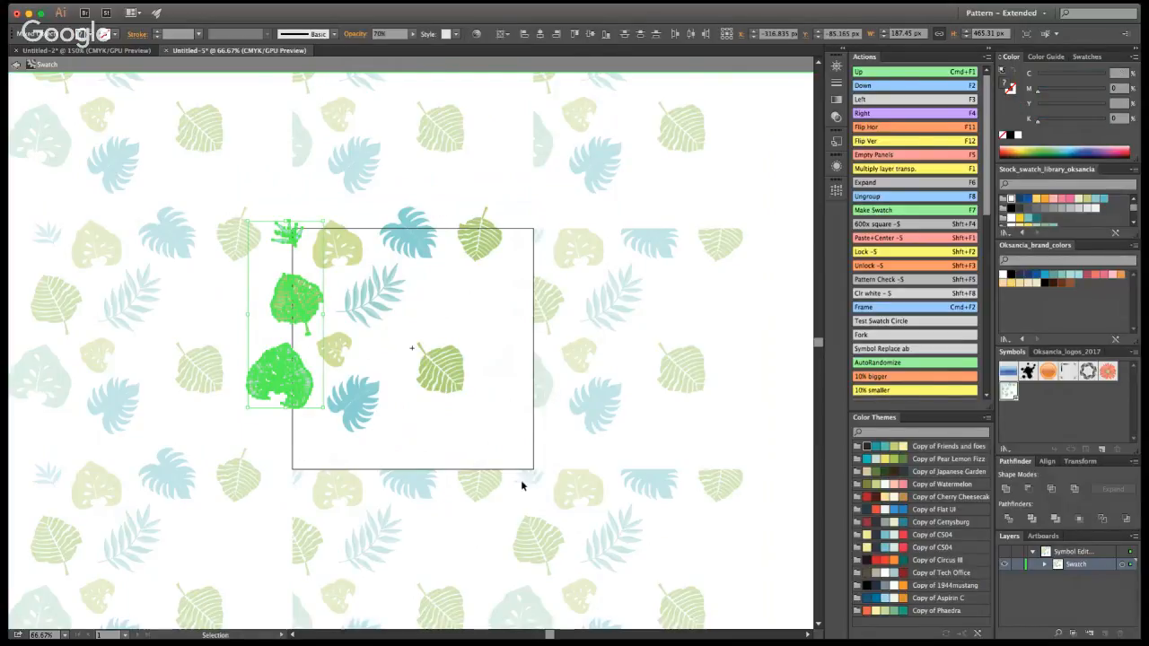
pyautogui.click(859, 113)
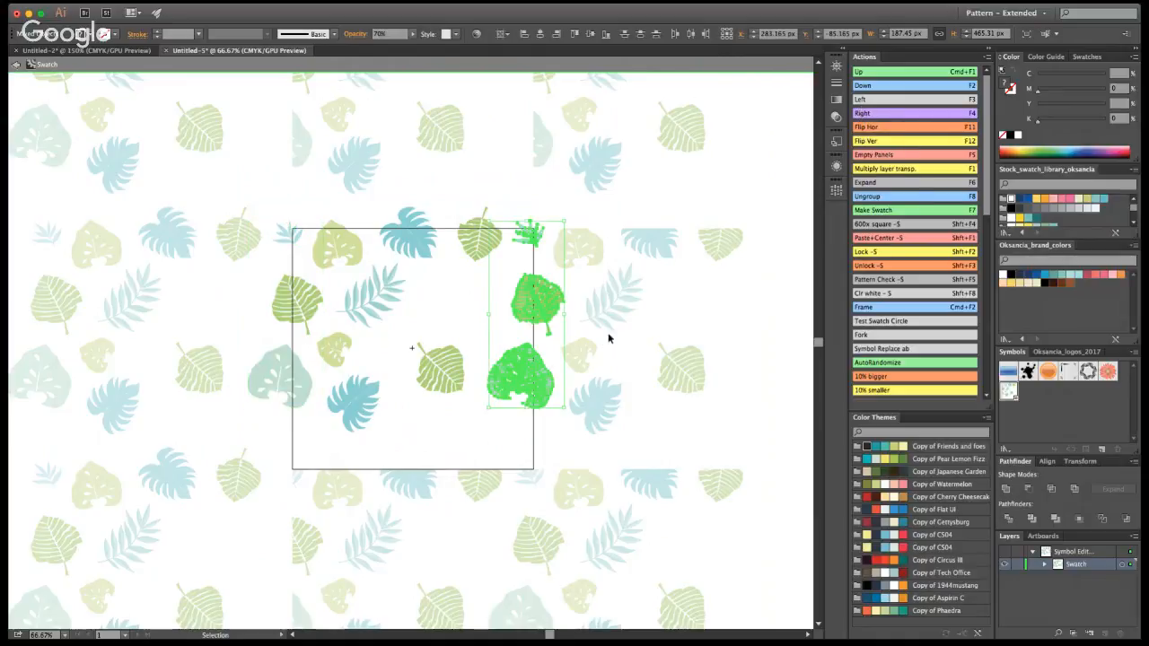
pyautogui.click(609, 338)
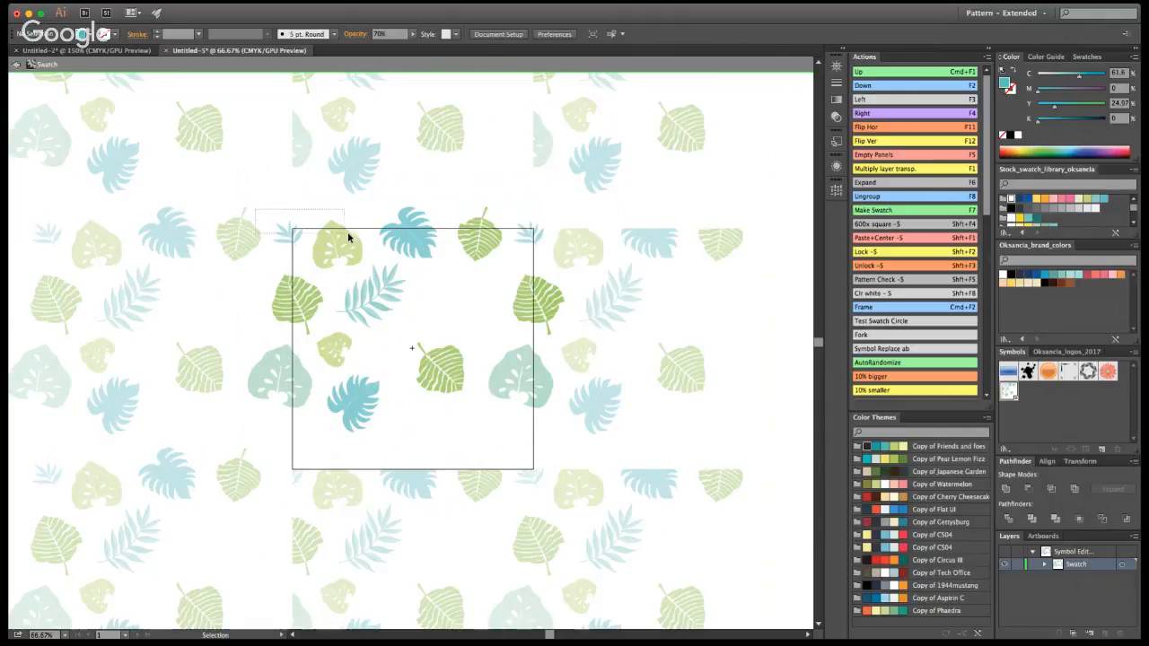
# Copy all motifs crossing the tile's top edge to the bottom edge with the Down action and exit symbol editing
pyautogui.moveTo(348, 237); pyautogui.dragTo(550, 234)
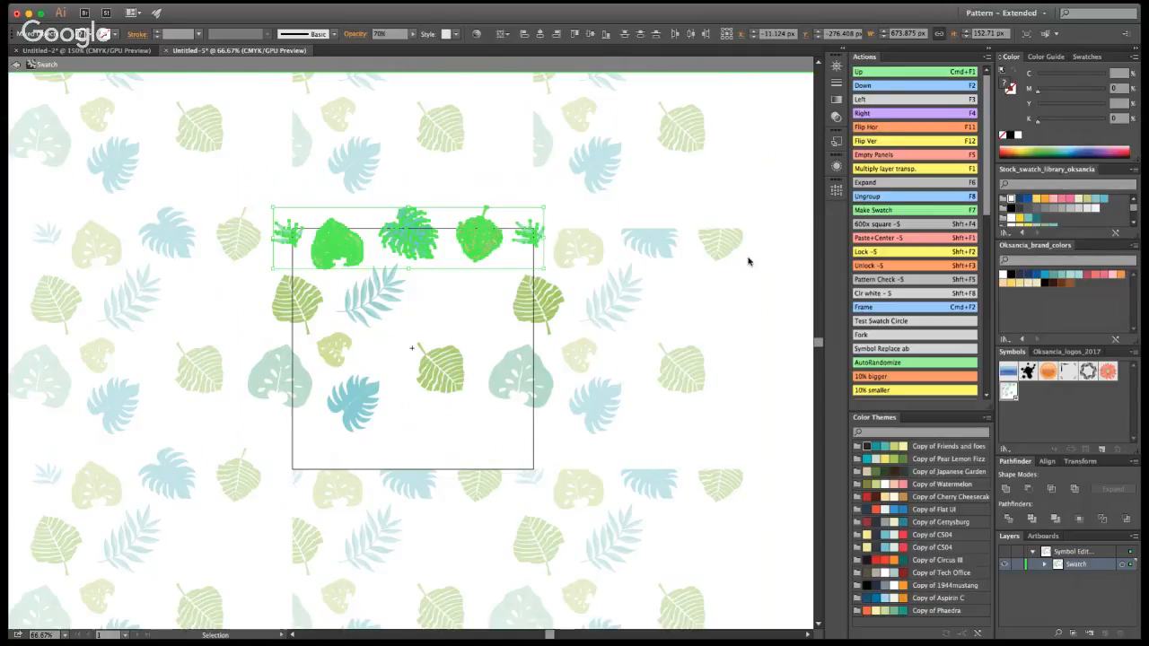
pyautogui.press('F2')
pyautogui.click(681, 314)
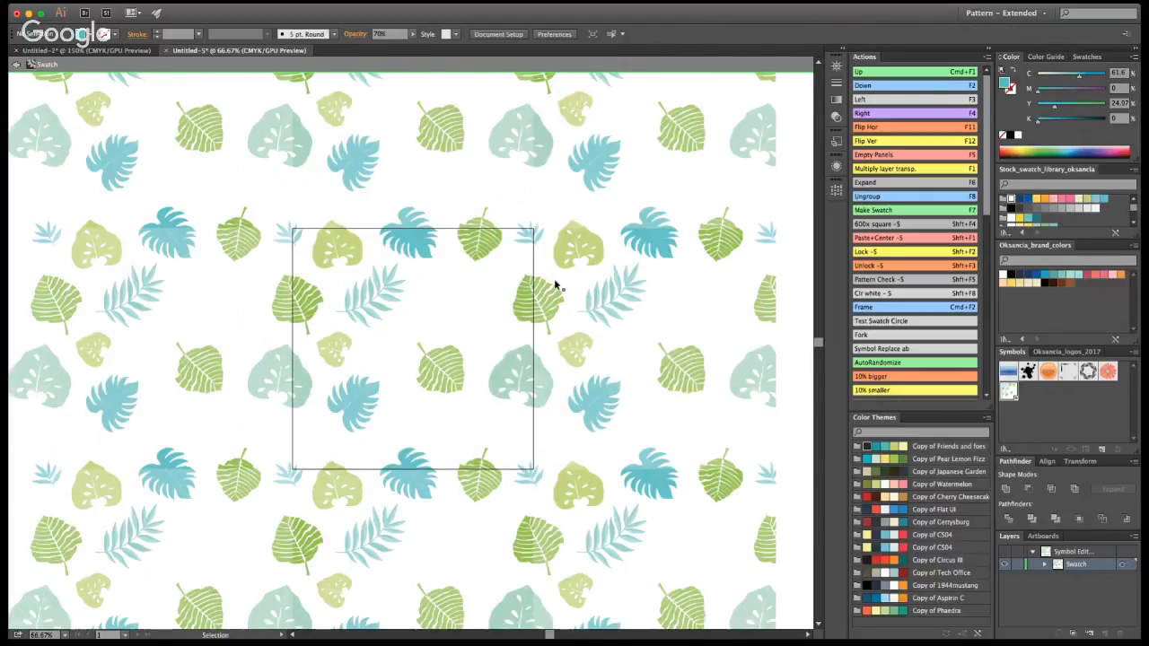
pyautogui.doubleClick(621, 229)
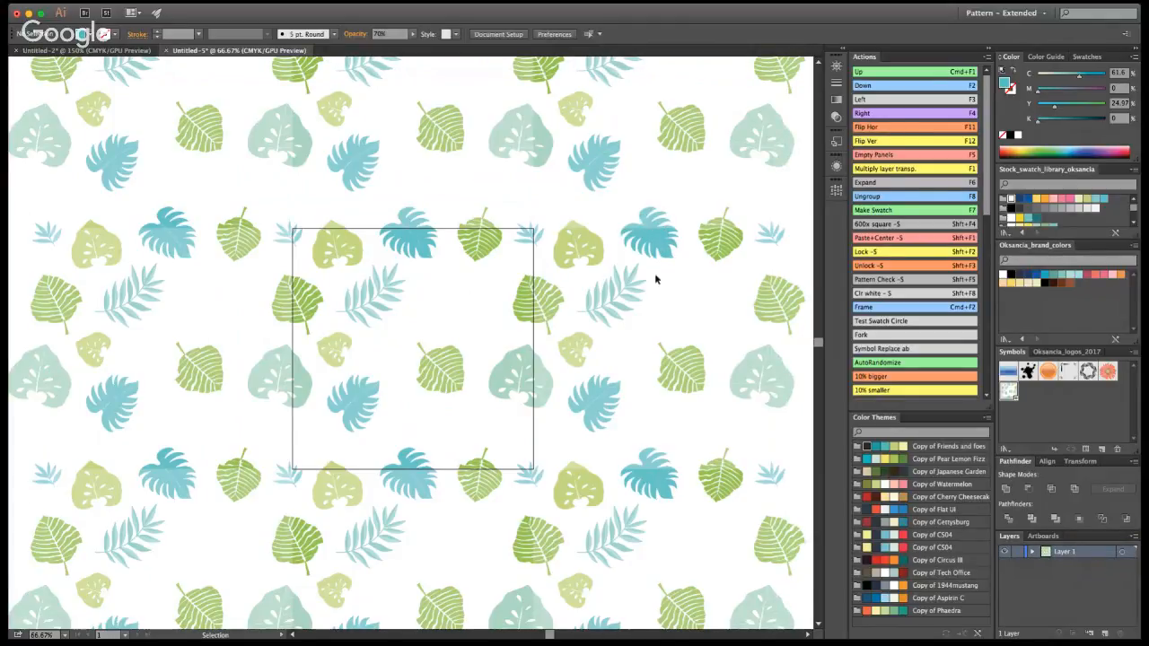
# Reopen the Swatch symbol and shift the center striped leaf slightly left and down
pyautogui.doubleClick(447, 363)
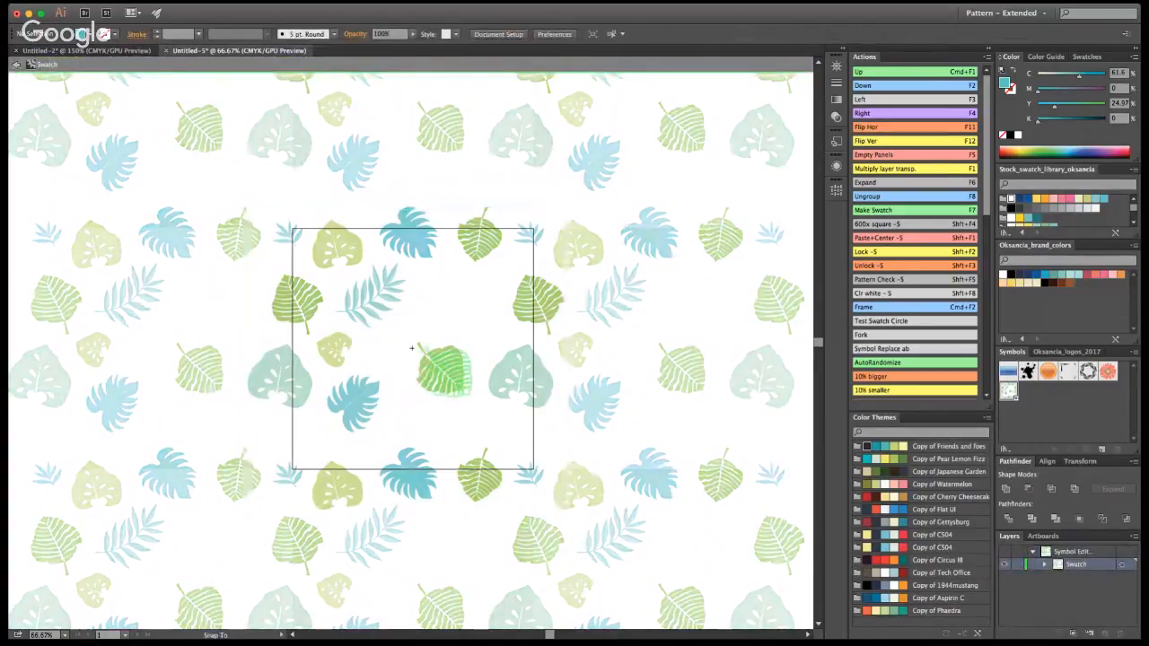
pyautogui.moveTo(433, 369); pyautogui.dragTo(429, 371)
pyautogui.click(462, 345)
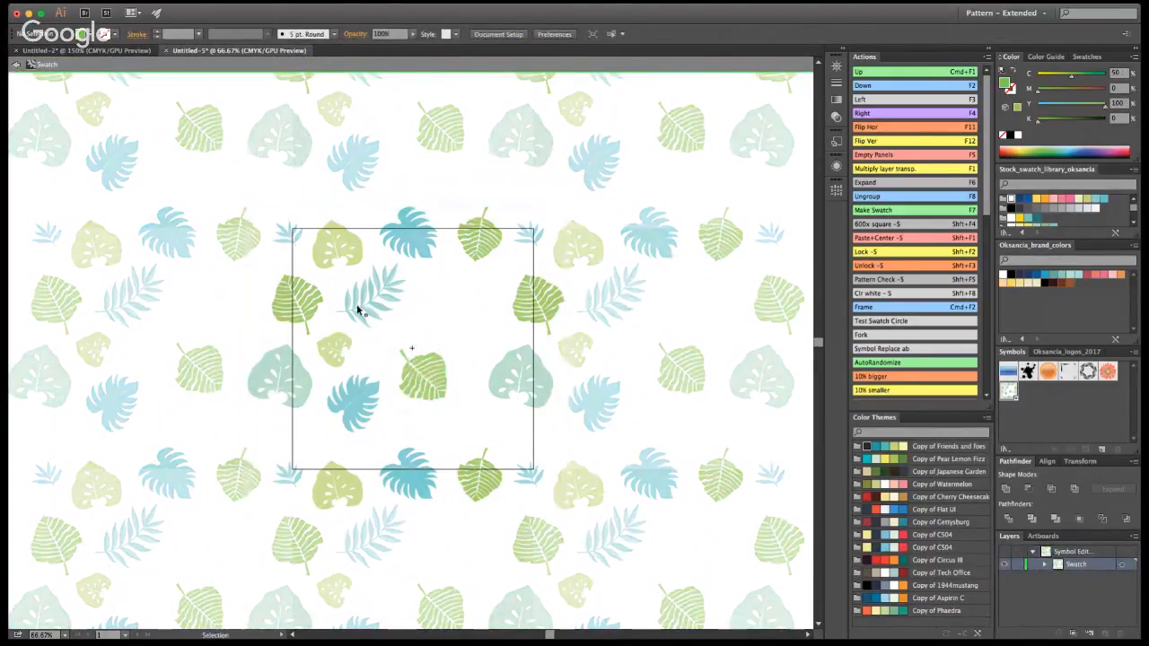
# Duplicate the palm frond into the tile's lower right, rotate the copy clockwise, and adjust its spacing with the center striped leaf
pyautogui.moveTo(358, 310); pyautogui.dragTo(439, 421)
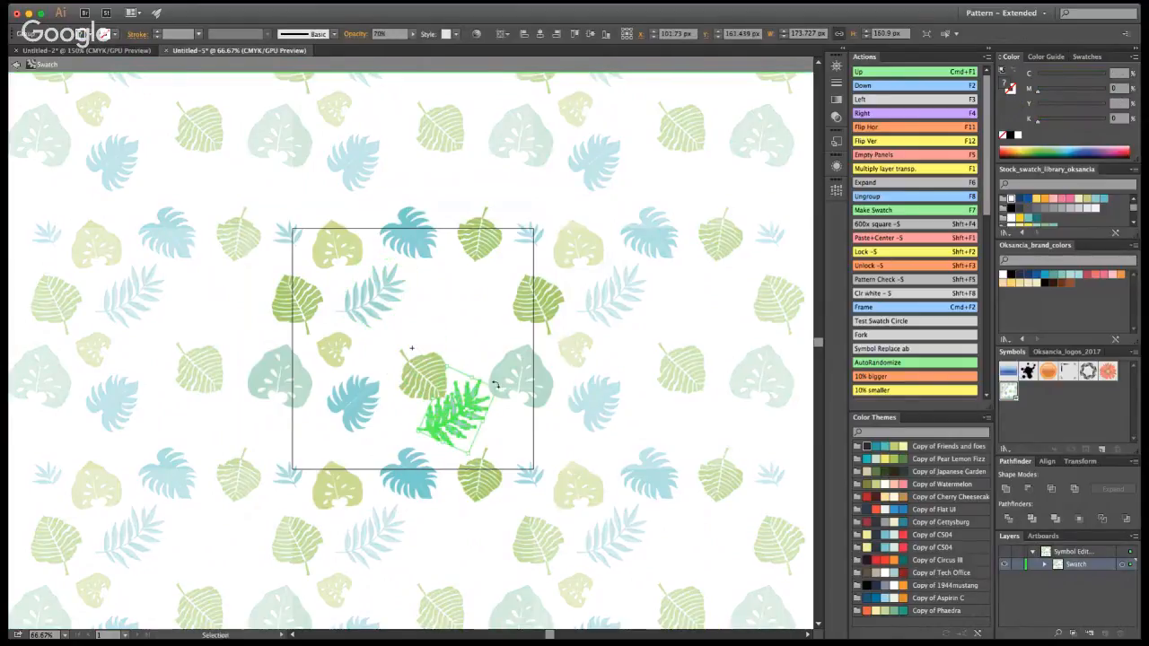
pyautogui.moveTo(495, 385)
pyautogui.mouseDown()
pyautogui.moveTo(502, 403)
pyautogui.moveTo(491, 407)
pyautogui.mouseUp()
pyautogui.moveTo(459, 413); pyautogui.dragTo(503, 422)
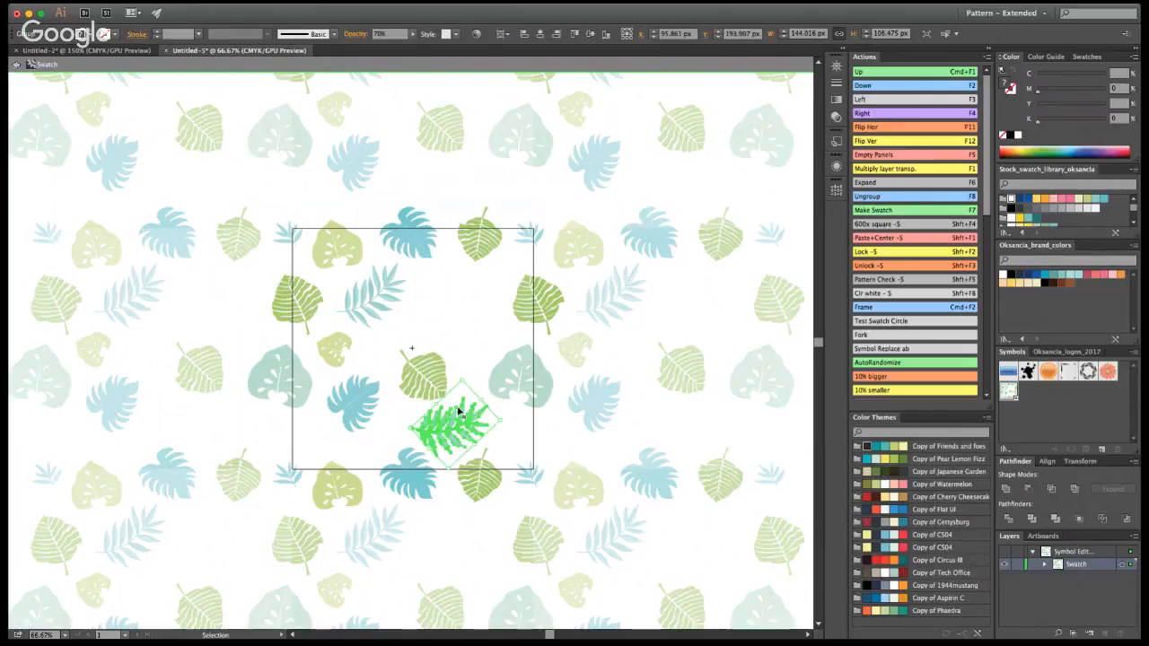
pyautogui.moveTo(435, 386); pyautogui.dragTo(430, 374)
pyautogui.click(433, 467)
pyautogui.moveTo(450, 434); pyautogui.dragTo(448, 431)
pyautogui.click(415, 282)
# Duplicate the small corner sprig into the gap between the center striped leaf and the right-edge mint leaf, and rotate the copy
pyautogui.moveTo(292, 238); pyautogui.dragTo(472, 362)
pyautogui.click(482, 330)
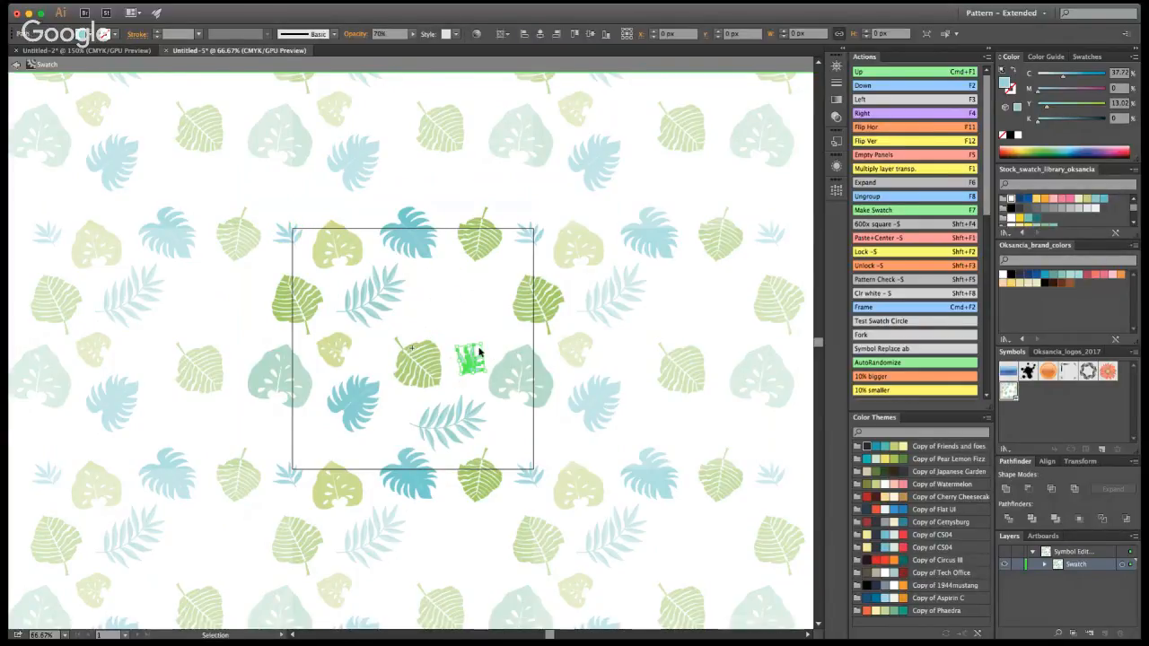
pyautogui.click(492, 338)
# Add a larger, rotated light green leaf copy in the tile's upper right and nudge the neighboring motifs to even out the spacing
pyautogui.click(333, 349)
pyautogui.moveTo(333, 353); pyautogui.dragTo(452, 299)
pyautogui.click(342, 429)
pyautogui.moveTo(420, 372); pyautogui.dragTo(477, 347)
pyautogui.moveTo(452, 430); pyautogui.dragTo(443, 418)
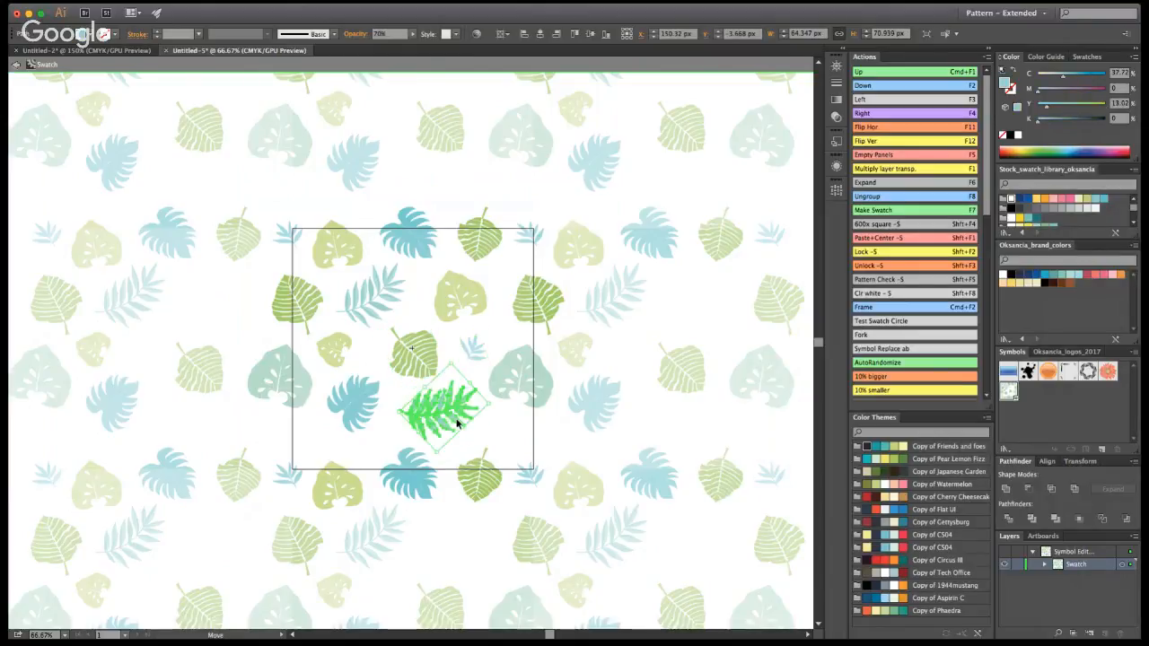
# Rotate the center striped leaf counterclockwise until its stem points left, and nudge the palm frond below it slightly up and left
pyautogui.click(242, 352)
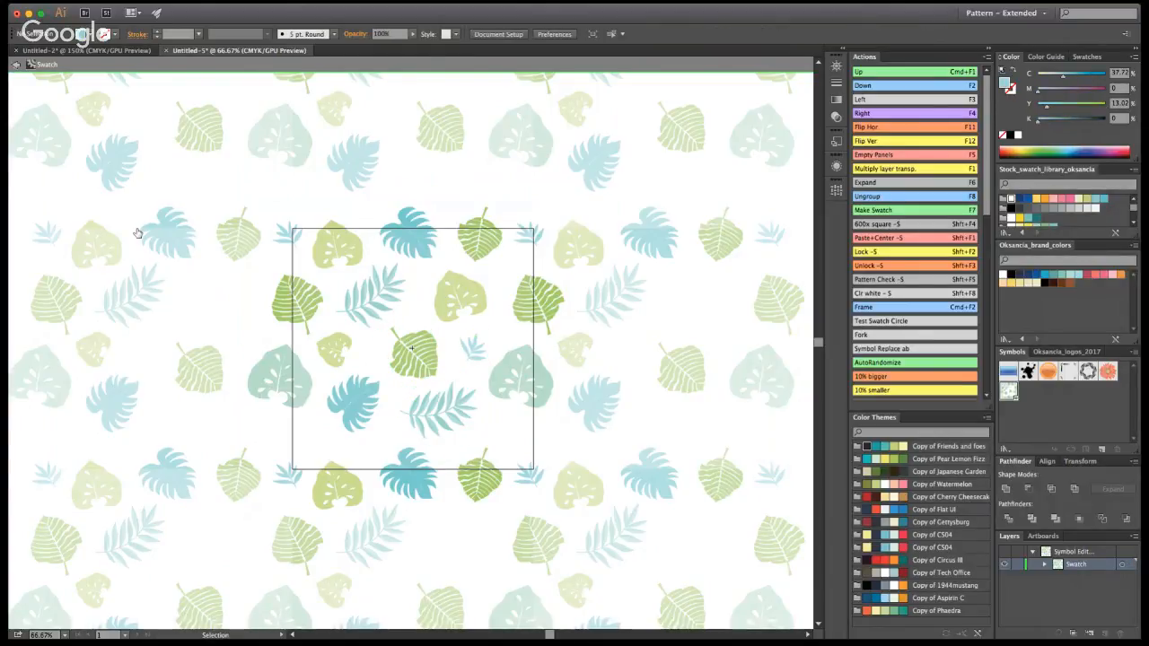
pyautogui.moveTo(415, 356); pyautogui.dragTo(414, 350)
pyautogui.moveTo(413, 297); pyautogui.dragTo(403, 304)
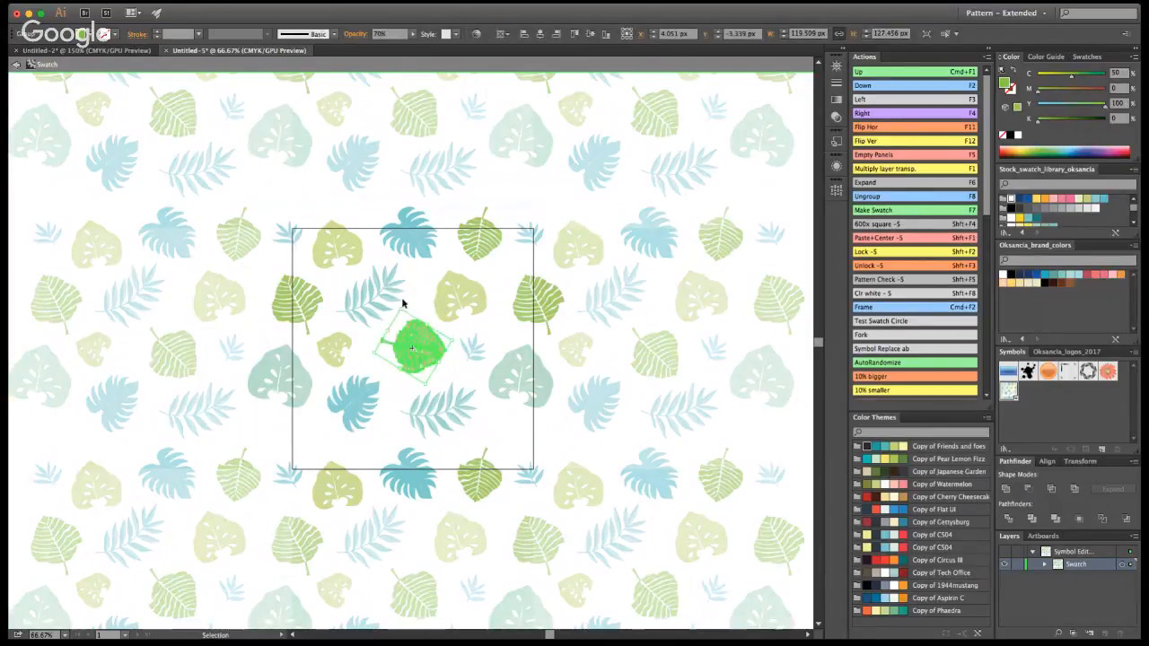
pyautogui.moveTo(423, 352); pyautogui.dragTo(418, 357)
pyautogui.click(361, 426)
pyautogui.moveTo(434, 416); pyautogui.dragTo(433, 404)
# Duplicate the small light green leaf onto the tile's lower right edge and place a matching copy on the left edge
pyautogui.moveTo(333, 353); pyautogui.dragTo(532, 439)
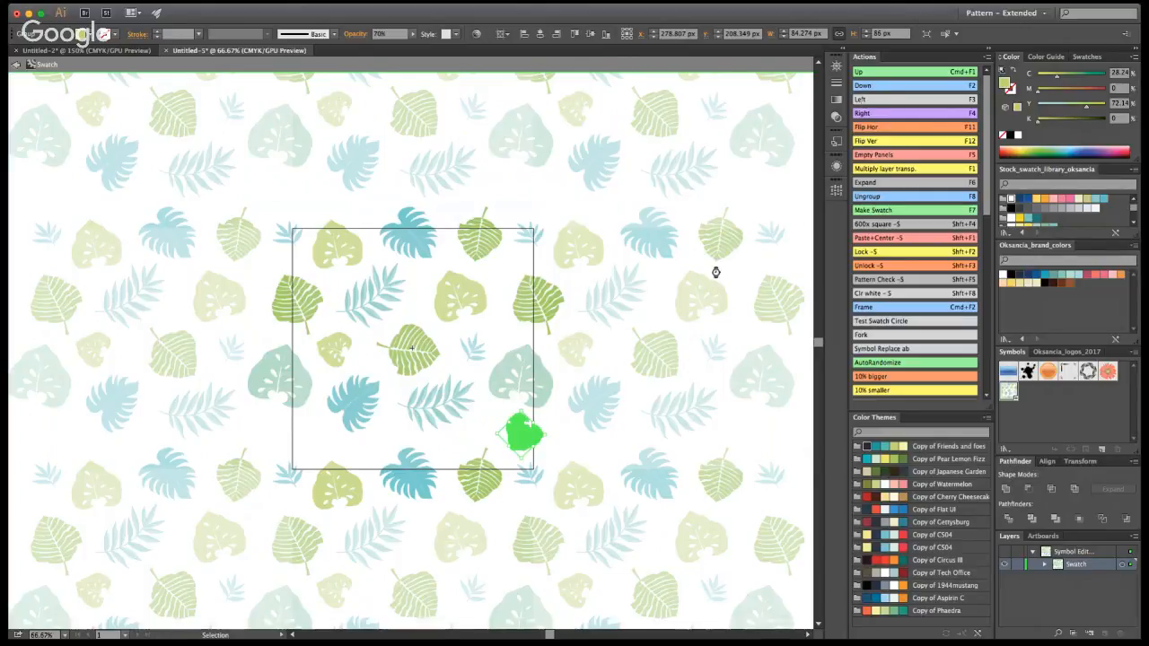
pyautogui.press('F3')
pyautogui.click(369, 446)
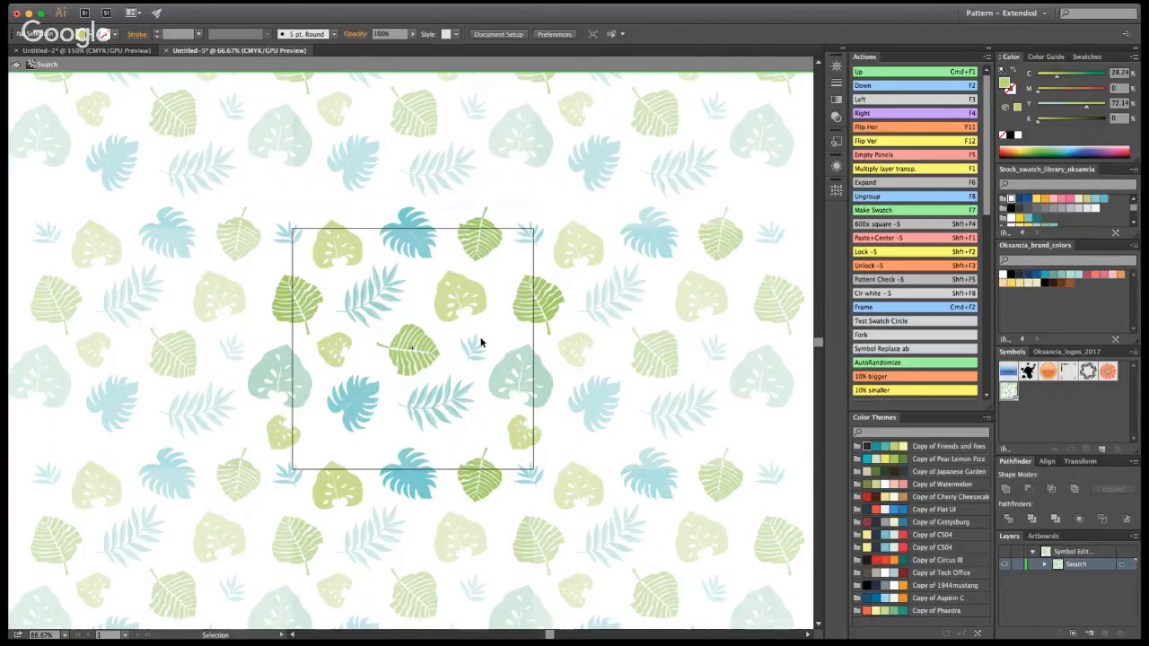
# Duplicate the small blue sprig below the blue split leaf and recolor the copy to match the light green leaf
pyautogui.moveTo(468, 359); pyautogui.dragTo(383, 449)
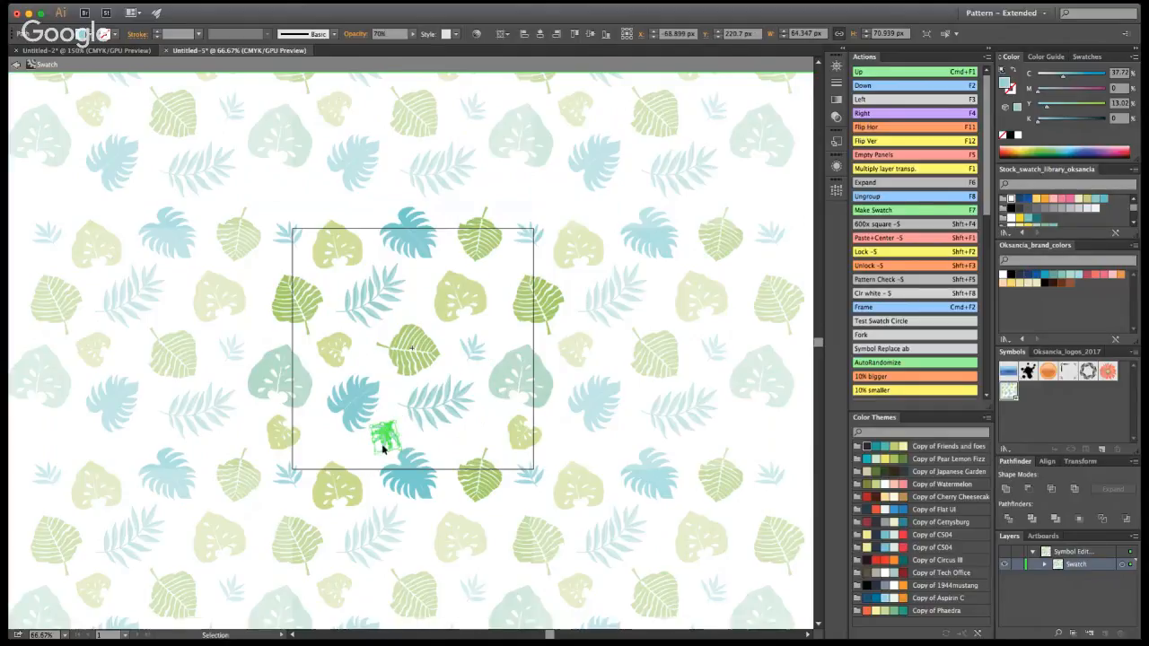
pyautogui.click(366, 395)
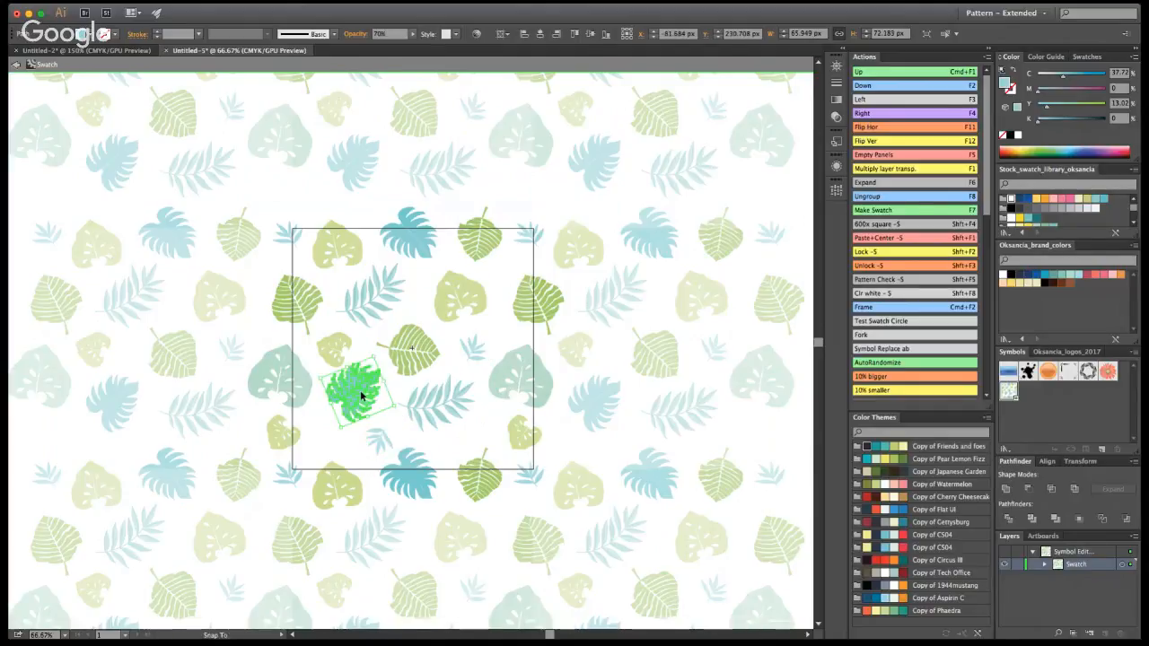
pyautogui.click(371, 442)
pyautogui.press('i')
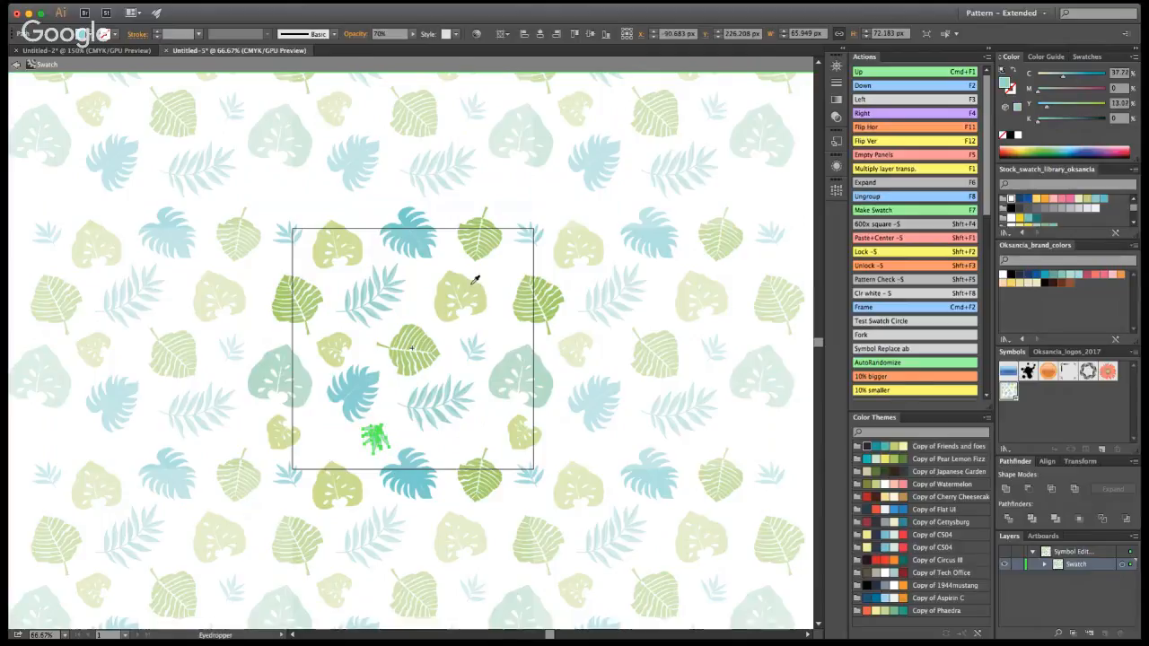
pyautogui.press('v')
pyautogui.click(459, 466)
pyautogui.click(384, 443)
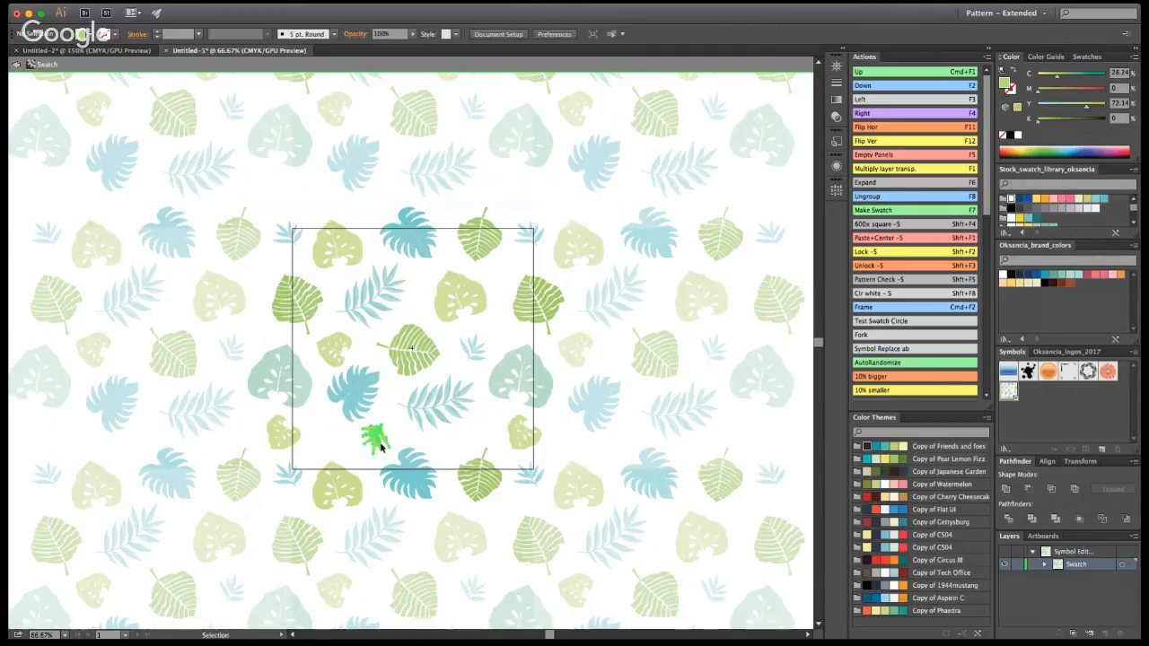
# Nudge the blue split leaf and move the green sprig next to the small light green leaf on the left edge
pyautogui.click(367, 399)
pyautogui.click(356, 408)
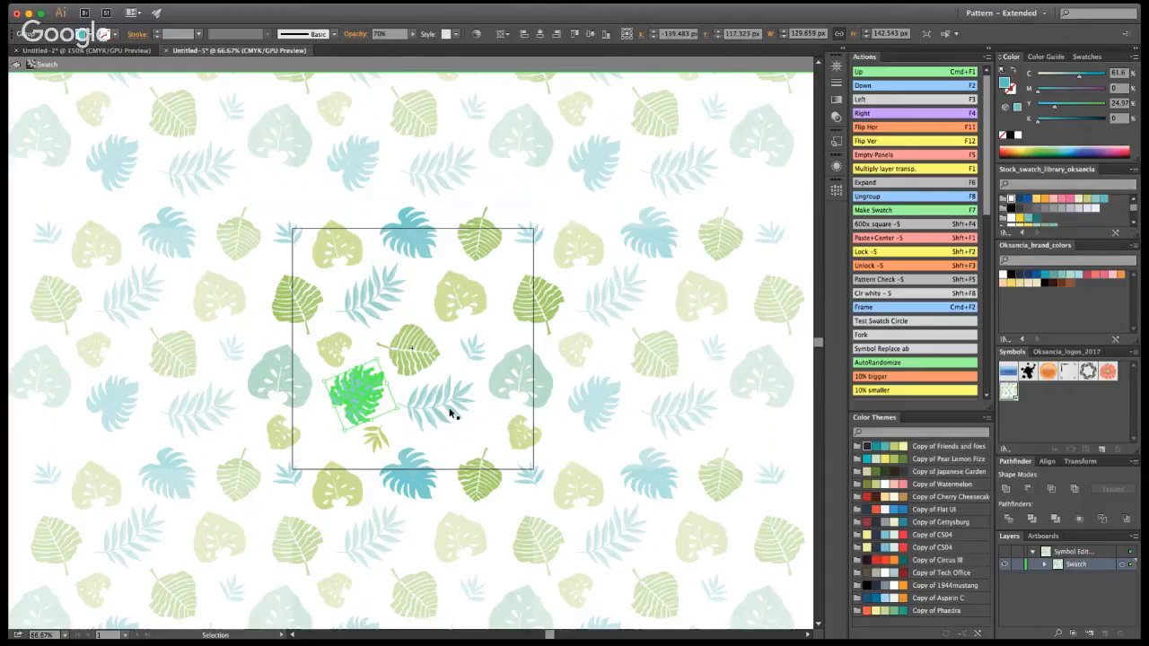
pyautogui.moveTo(371, 442); pyautogui.dragTo(321, 428)
pyautogui.moveTo(432, 405); pyautogui.dragTo(363, 384)
pyautogui.moveTo(335, 346); pyautogui.dragTo(332, 340)
pyautogui.moveTo(364, 392); pyautogui.dragTo(365, 392)
pyautogui.moveTo(417, 418); pyautogui.dragTo(435, 406)
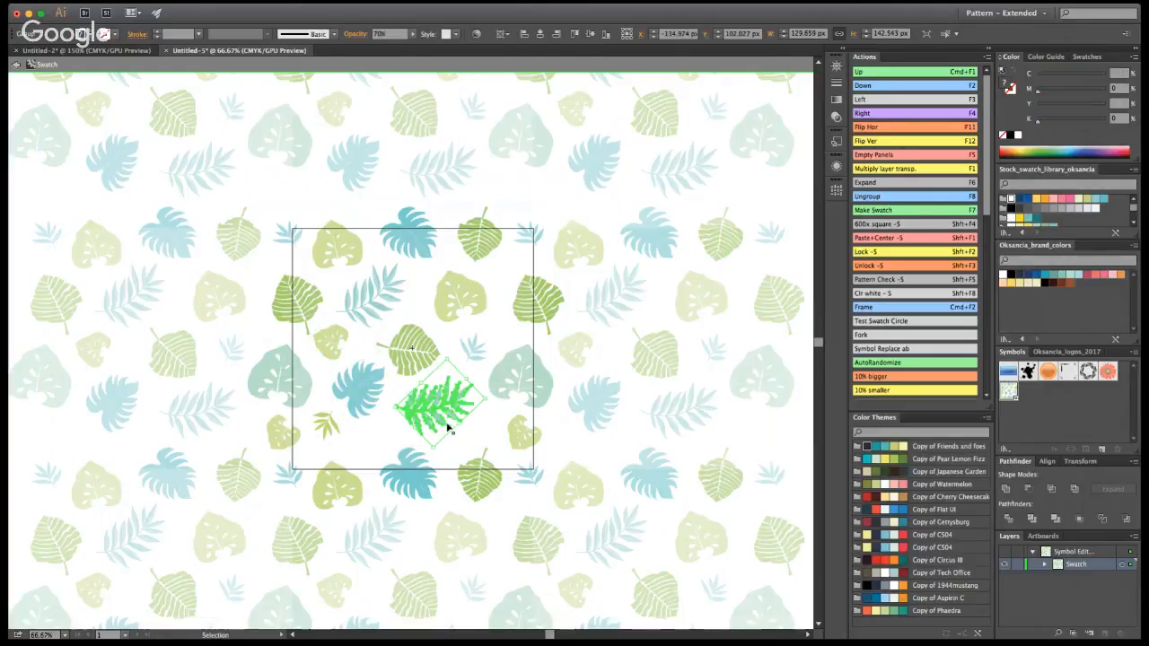
pyautogui.press('super+z')
pyautogui.press('super+z')
pyautogui.press('super+z')
pyautogui.press('super+z')
pyautogui.press('super+z')
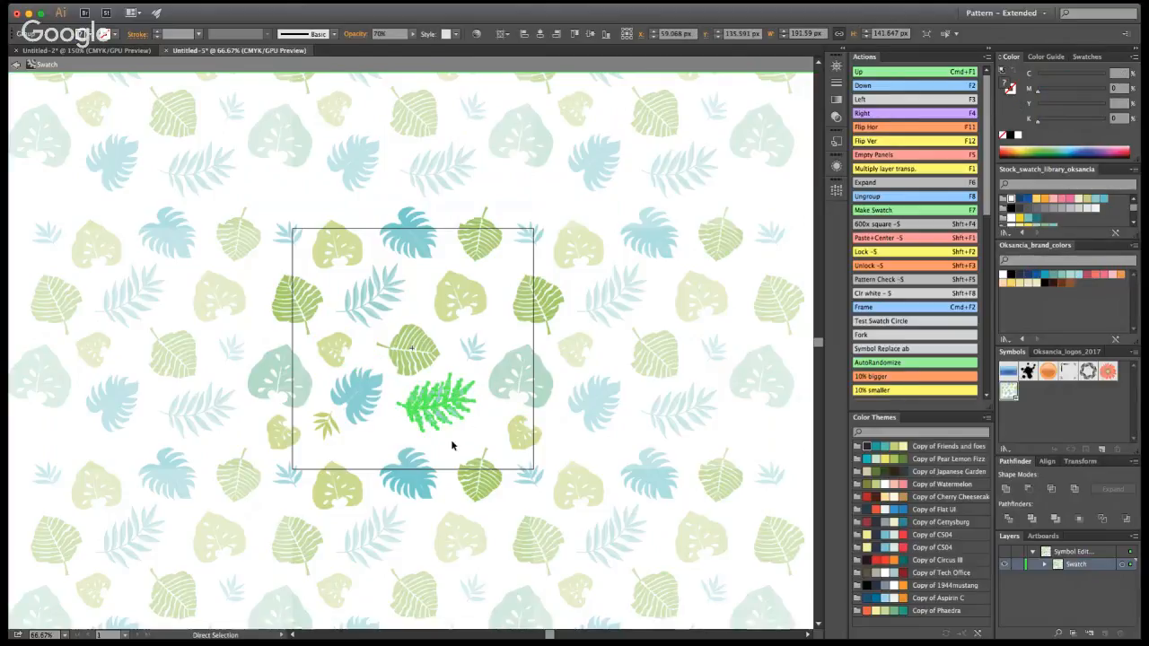
# Lower the green sprig slightly, and shift the center striped leaf and palm frond slightly up and right
pyautogui.moveTo(319, 425); pyautogui.dragTo(325, 439)
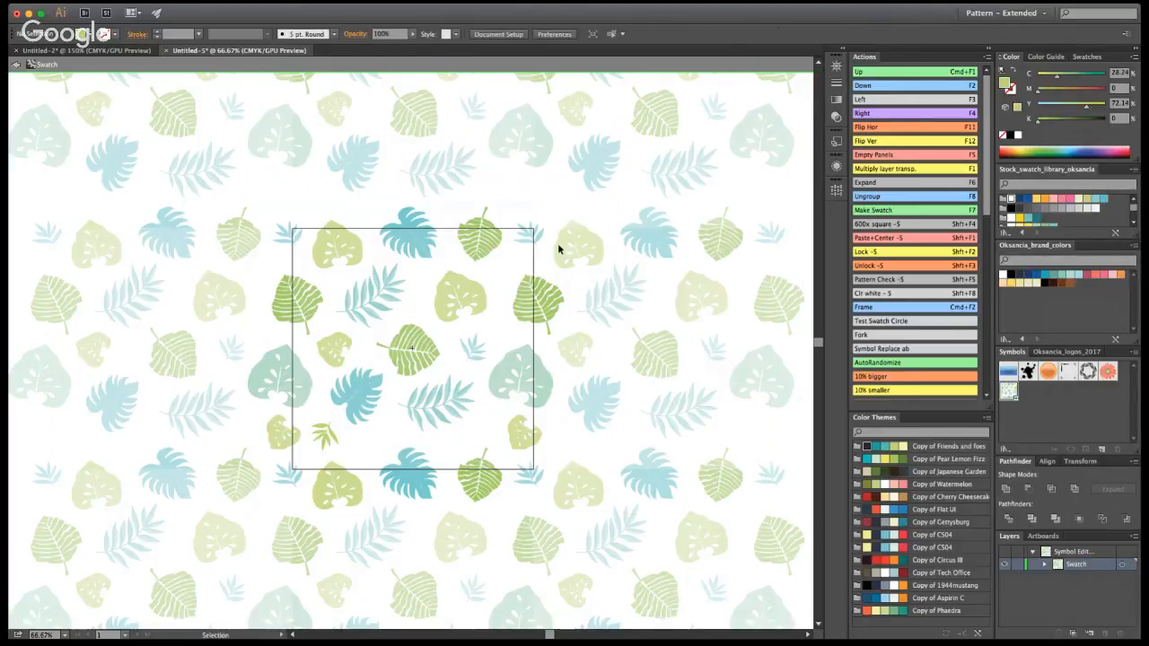
pyautogui.press('super+z')
pyautogui.press('super+z')
pyautogui.press('super+z')
pyautogui.press('super+z')
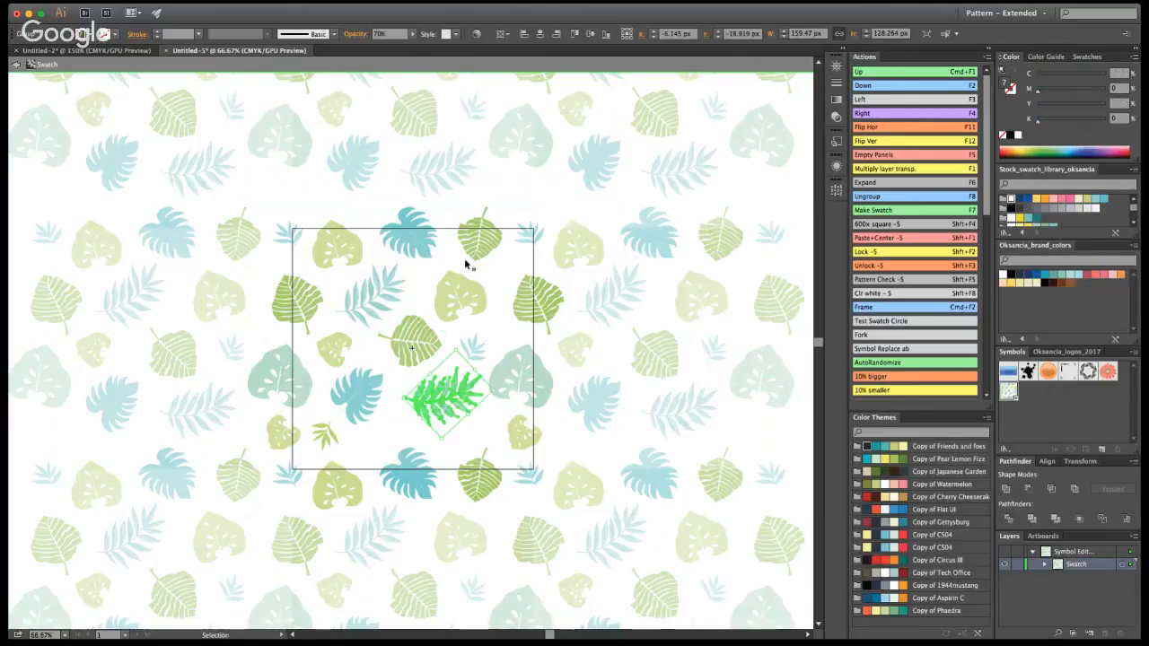
# Inspect the striped leaf crossing the tile's top edge and undo the shift that left it misaligned
pyautogui.click(456, 302)
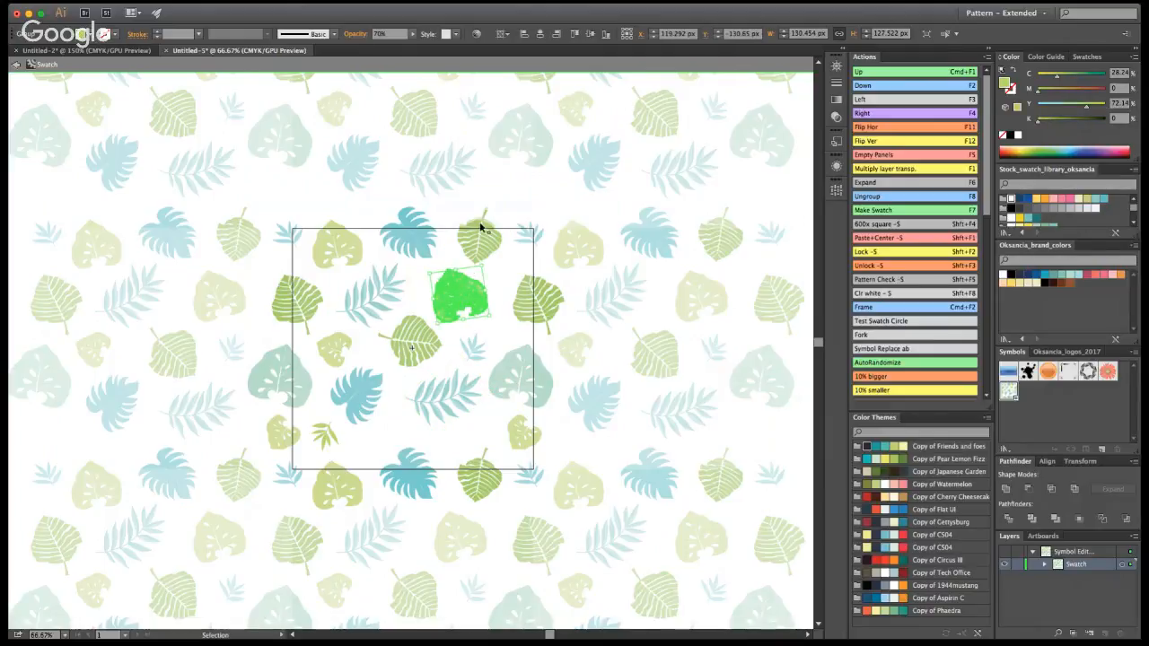
pyautogui.click(485, 230)
pyautogui.press('z')
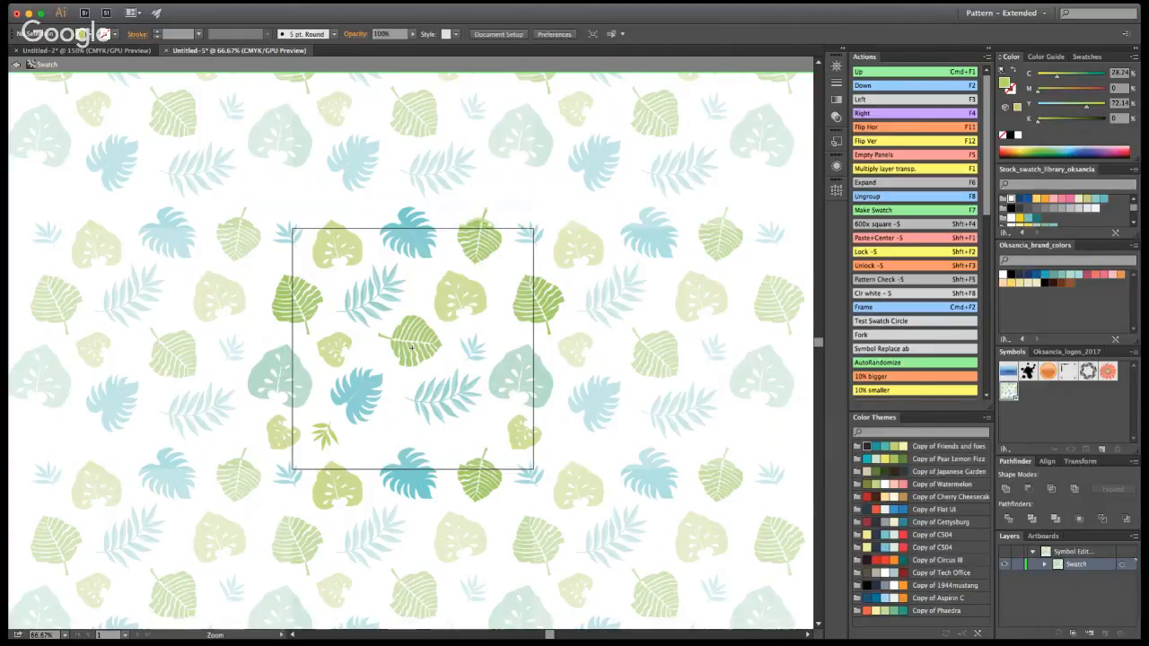
pyautogui.click(504, 235)
pyautogui.click(388, 370)
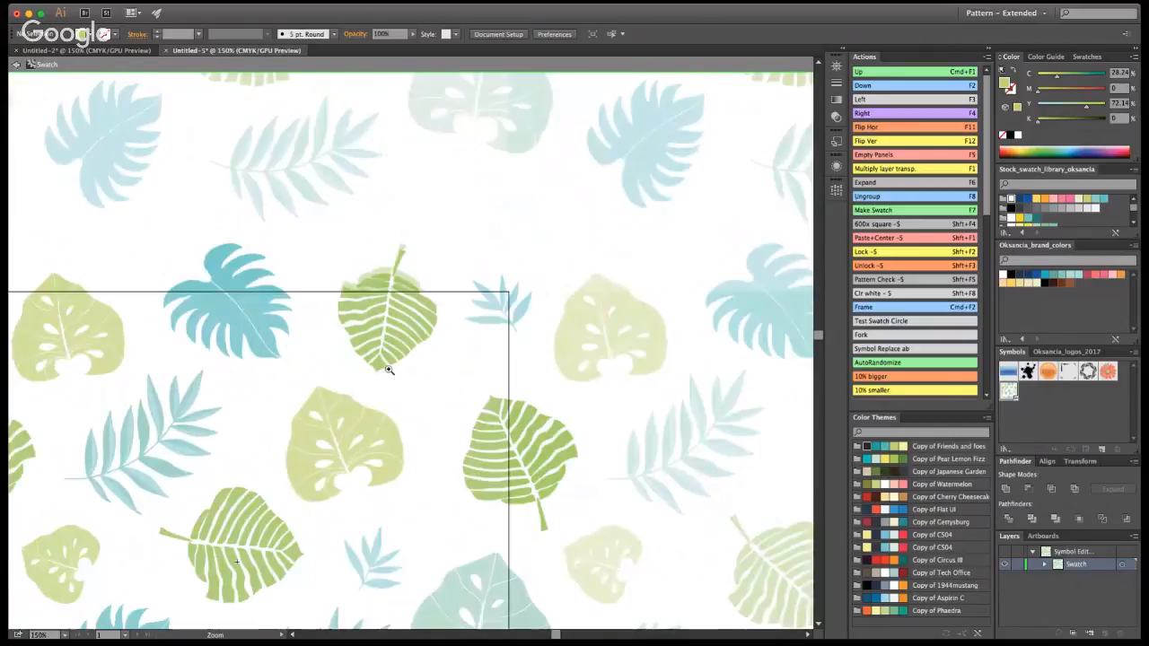
pyautogui.click(389, 370)
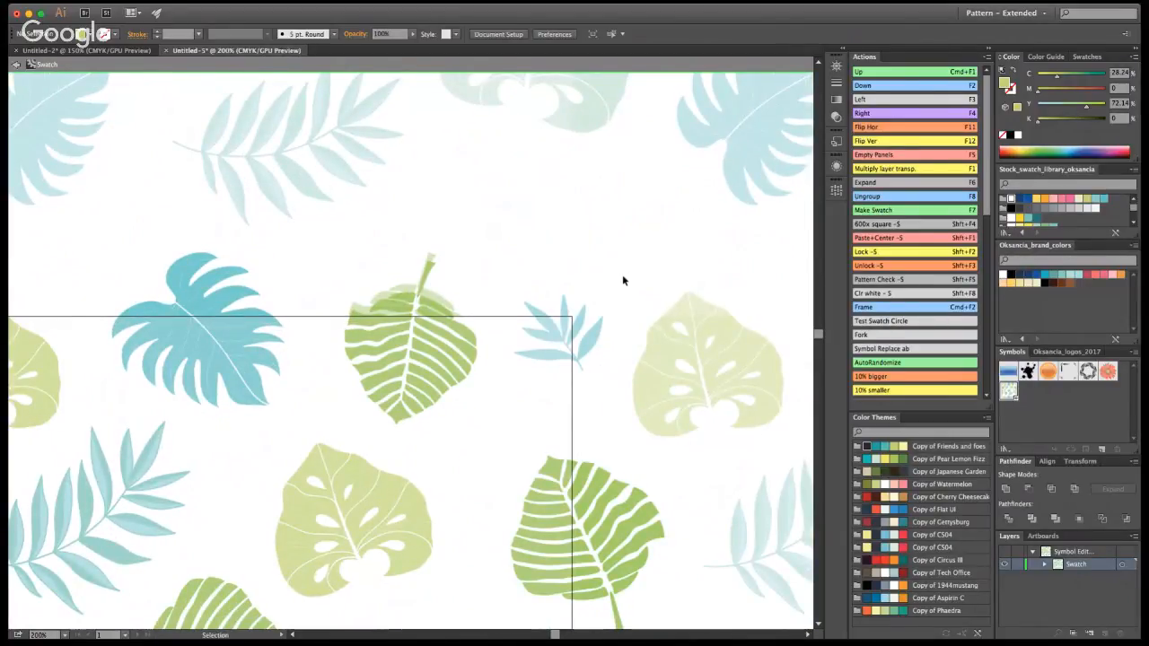
pyautogui.press('super+z')
pyautogui.click(600, 284)
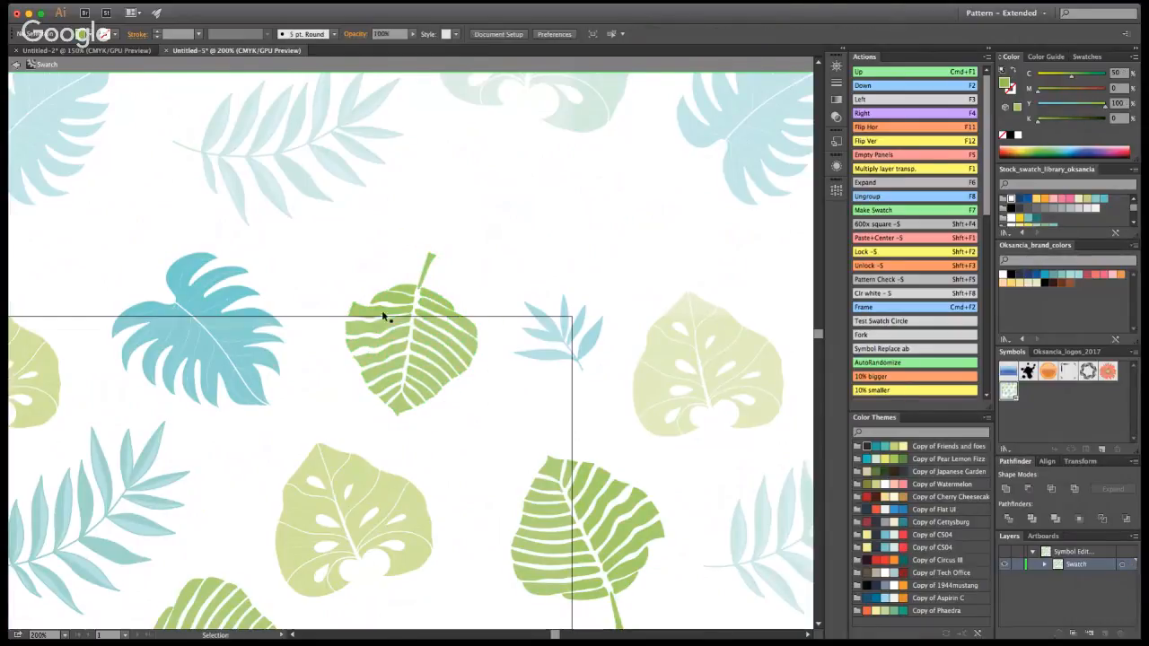
# Move the blue split leaf in the tile's lower left slightly up and right
pyautogui.press('z')
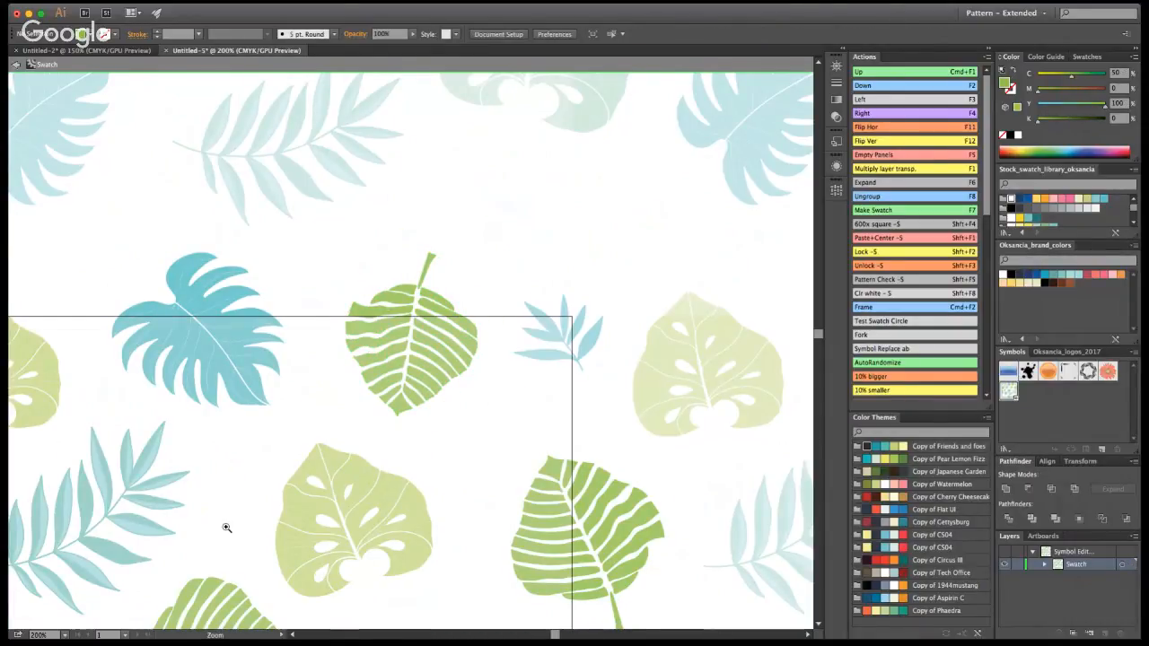
pyautogui.keyDown('alt'); pyautogui.click(225, 531); pyautogui.keyUp('alt')
pyautogui.keyDown('alt'); pyautogui.click(271, 490); pyautogui.keyUp('alt')
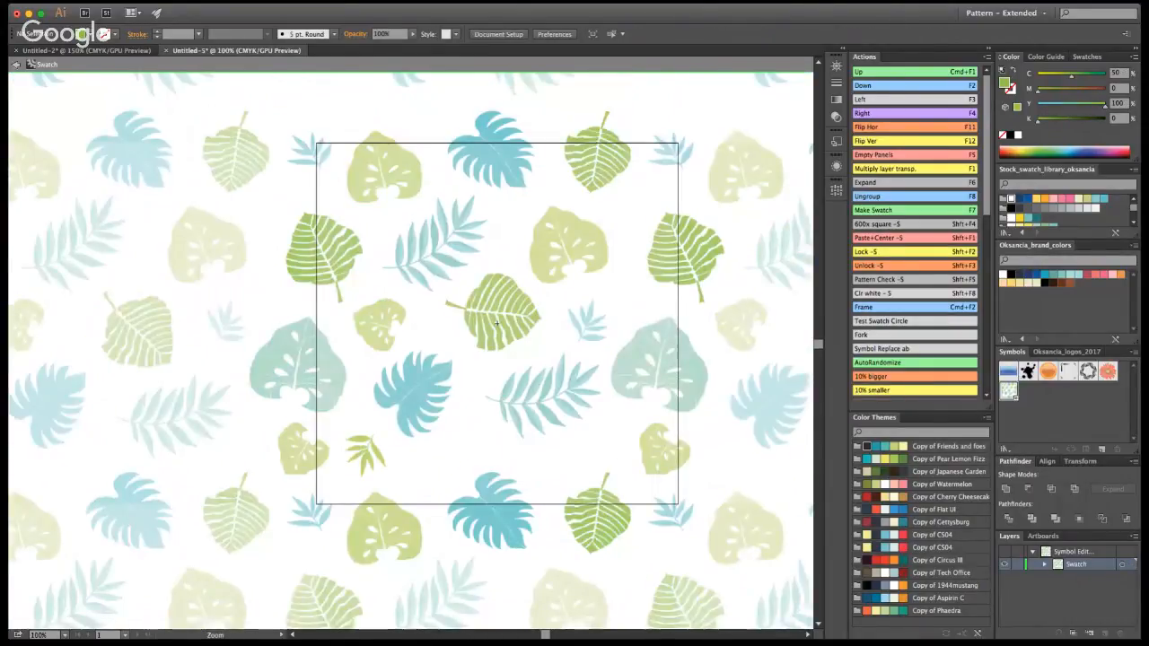
pyautogui.press('v')
pyautogui.moveTo(421, 395); pyautogui.dragTo(428, 389)
pyautogui.click(444, 449)
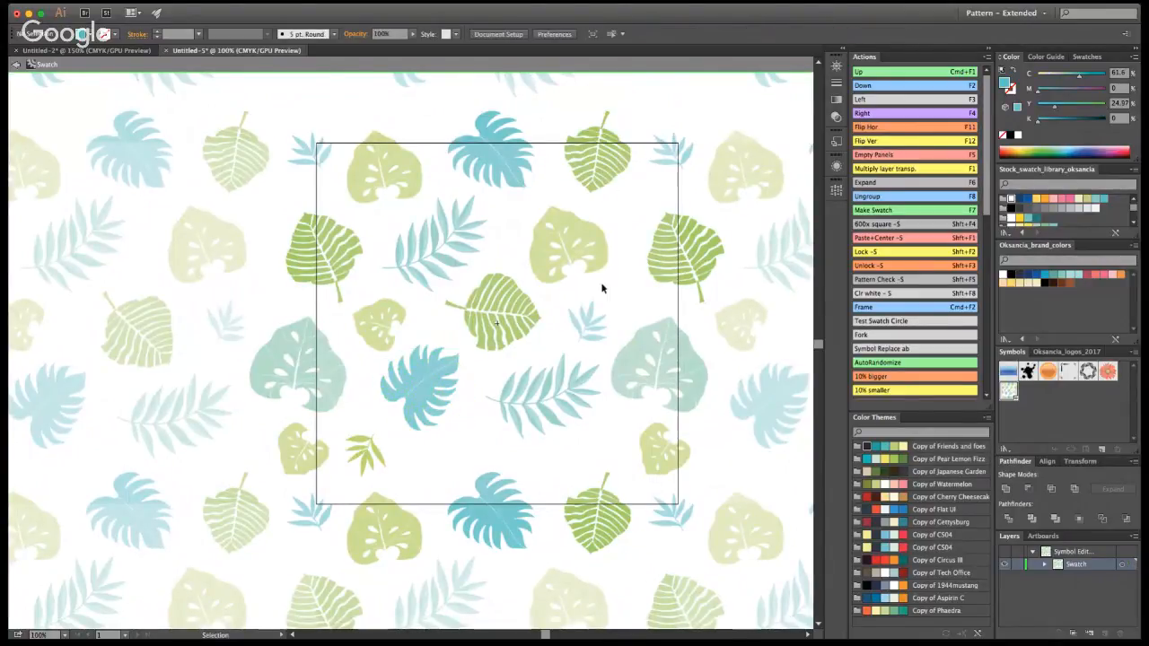
# Duplicate the upper-right light green leaf into the gap below the blue split leaf, scaling the copy down and rotating it
pyautogui.click(557, 251)
pyautogui.moveTo(594, 235); pyautogui.dragTo(459, 459)
pyautogui.moveTo(473, 420); pyautogui.dragTo(446, 462)
pyautogui.click(517, 453)
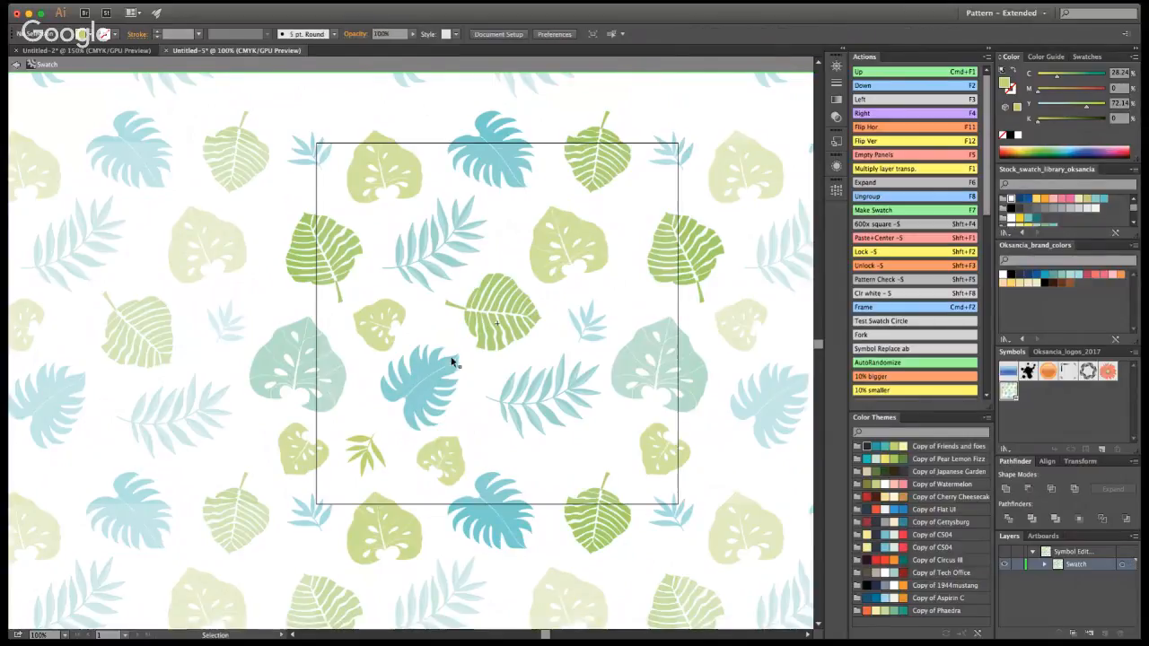
# Move the small blue sprig into the lower-right gap, and place a green sprig copy right of the center striped leaf
pyautogui.moveTo(594, 325); pyautogui.dragTo(558, 471)
pyautogui.moveTo(366, 465); pyautogui.dragTo(631, 296)
pyautogui.click(631, 297)
pyautogui.moveTo(577, 251); pyautogui.dragTo(573, 246)
pyautogui.click(628, 316)
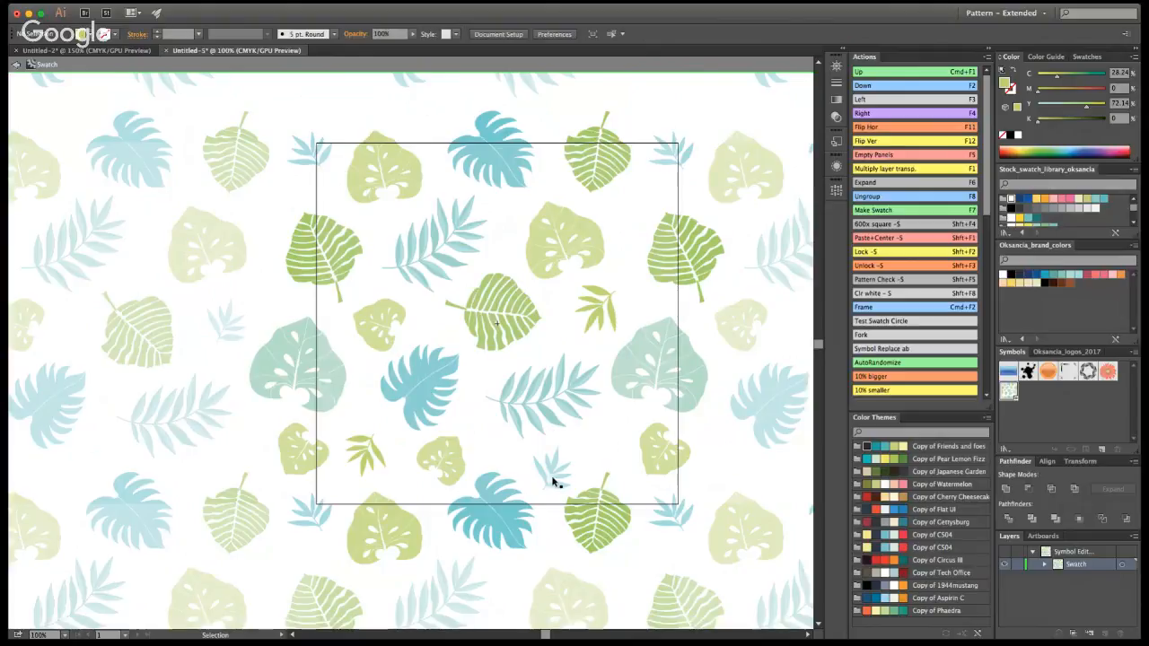
# Even out the lower spacing by nudging the blue sprig, shifting the palm frond left, and rotating the small light green leaf
pyautogui.moveTo(552, 479); pyautogui.dragTo(550, 478)
pyautogui.click(546, 445)
pyautogui.moveTo(543, 417); pyautogui.dragTo(538, 414)
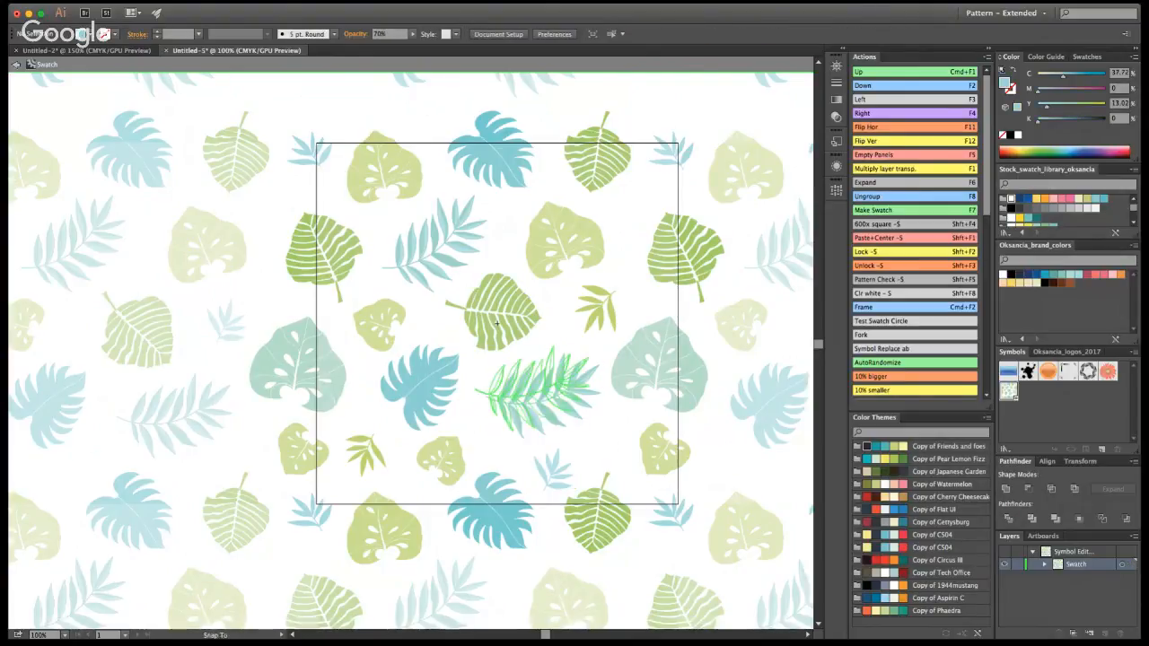
pyautogui.click(571, 453)
pyautogui.click(551, 474)
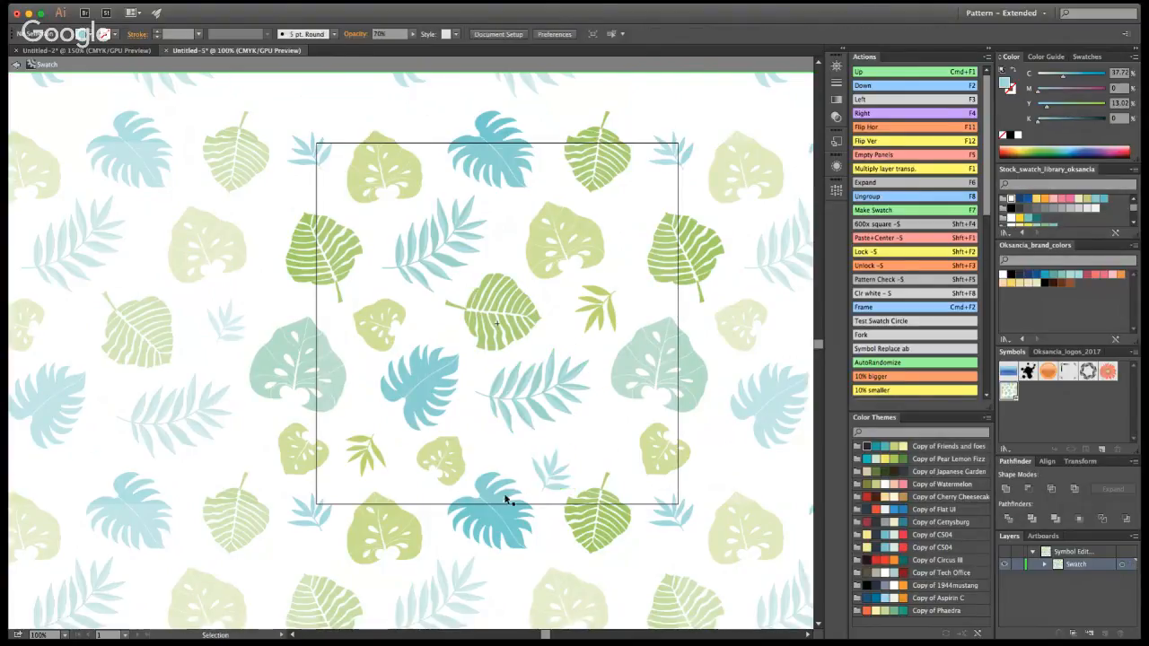
pyautogui.moveTo(440, 461); pyautogui.dragTo(466, 462)
pyautogui.click(496, 461)
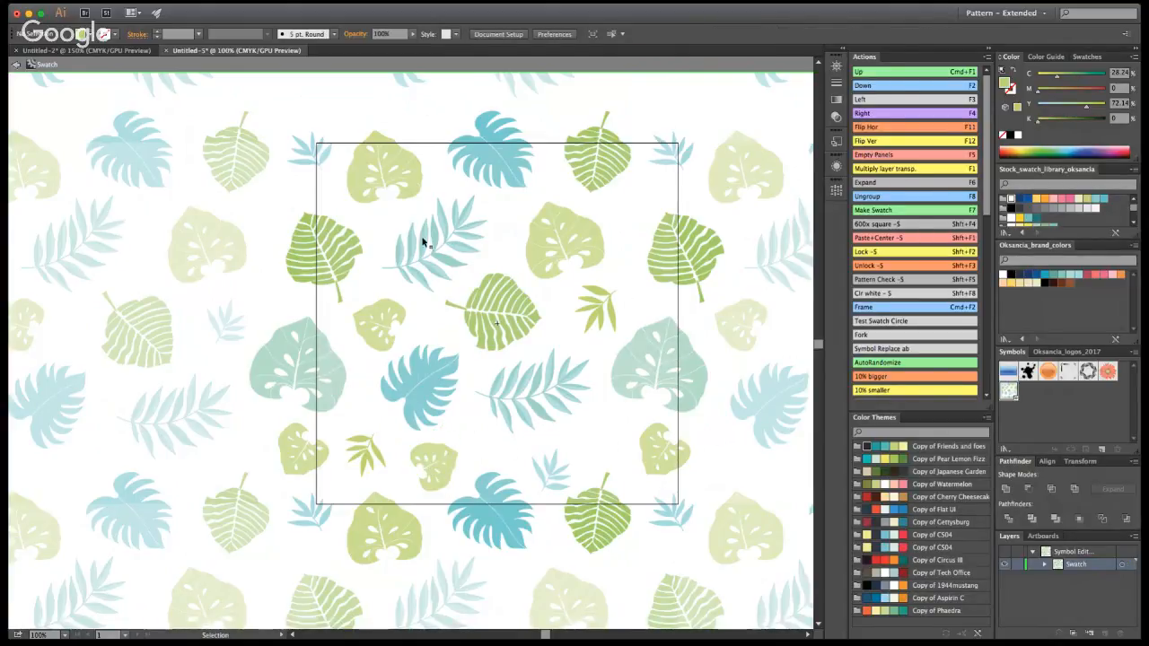
# Add a smaller, rotated palm frond copy beside the lower right-edge leaf and recolor it to match the mint leaf
pyautogui.moveTo(423, 243); pyautogui.dragTo(568, 339)
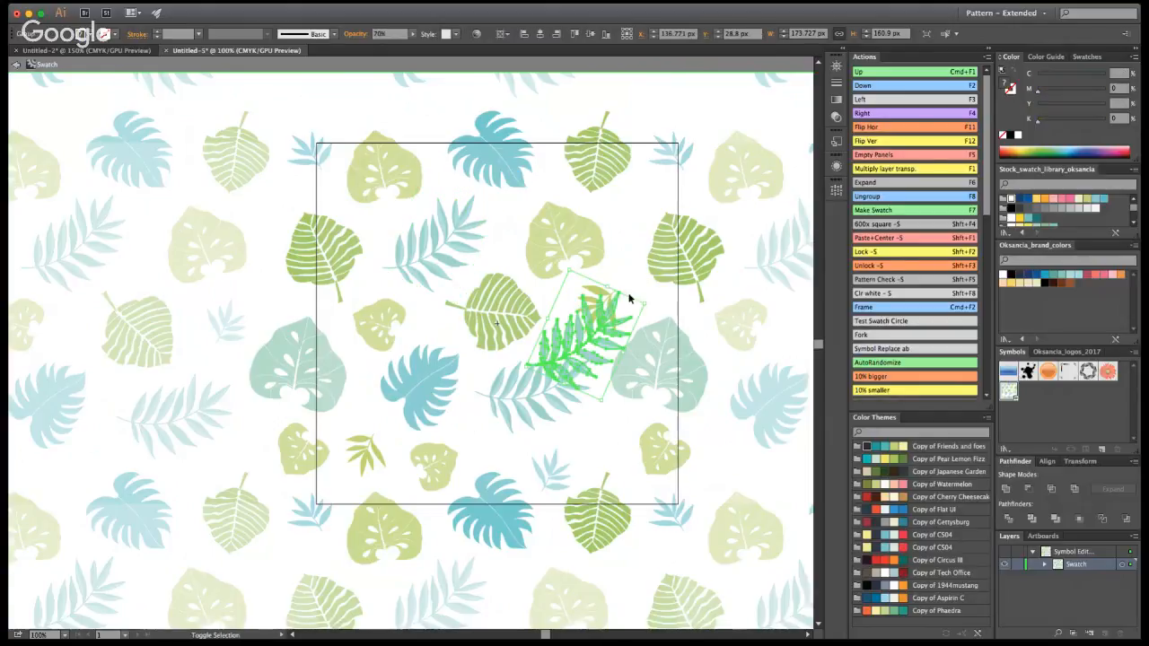
pyautogui.moveTo(629, 298); pyautogui.dragTo(635, 434)
pyautogui.press('i')
pyautogui.click(638, 340)
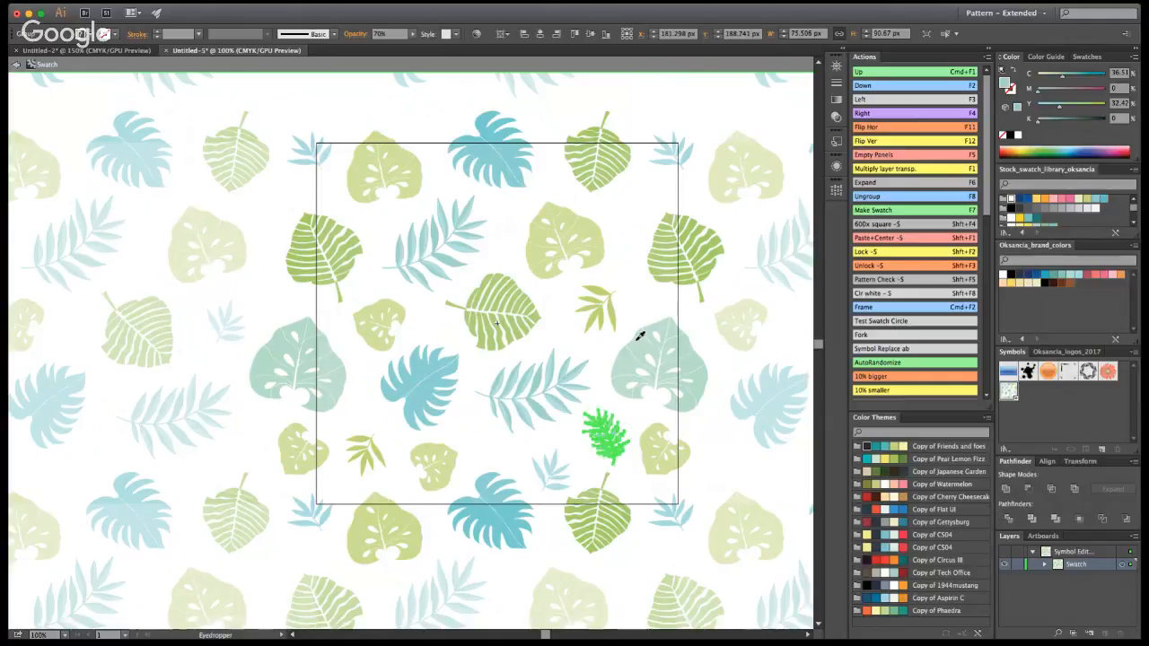
pyautogui.click(855, 58)
pyautogui.press('v')
pyautogui.click(720, 109)
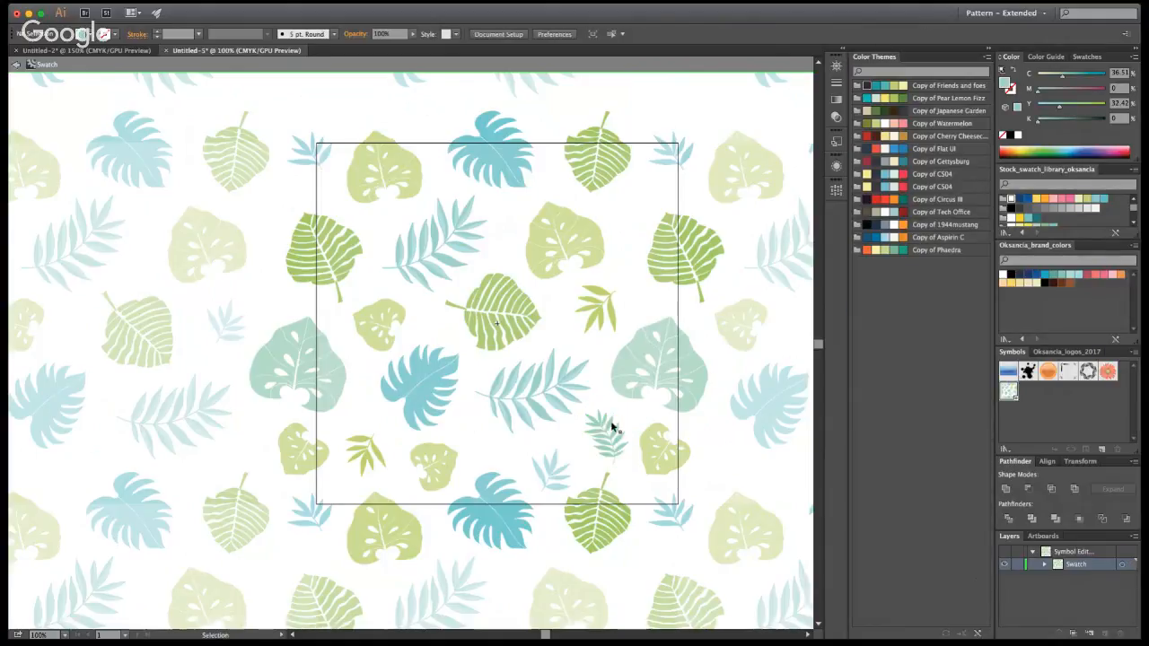
# Copy the small frond into the gap above the right-edge striped leaf, and shift the upper-right light green leaf left
pyautogui.moveTo(607, 438); pyautogui.dragTo(536, 227)
pyautogui.moveTo(563, 241); pyautogui.dragTo(465, 195)
pyautogui.moveTo(622, 263); pyautogui.dragTo(588, 251)
pyautogui.moveTo(454, 206); pyautogui.dragTo(624, 228)
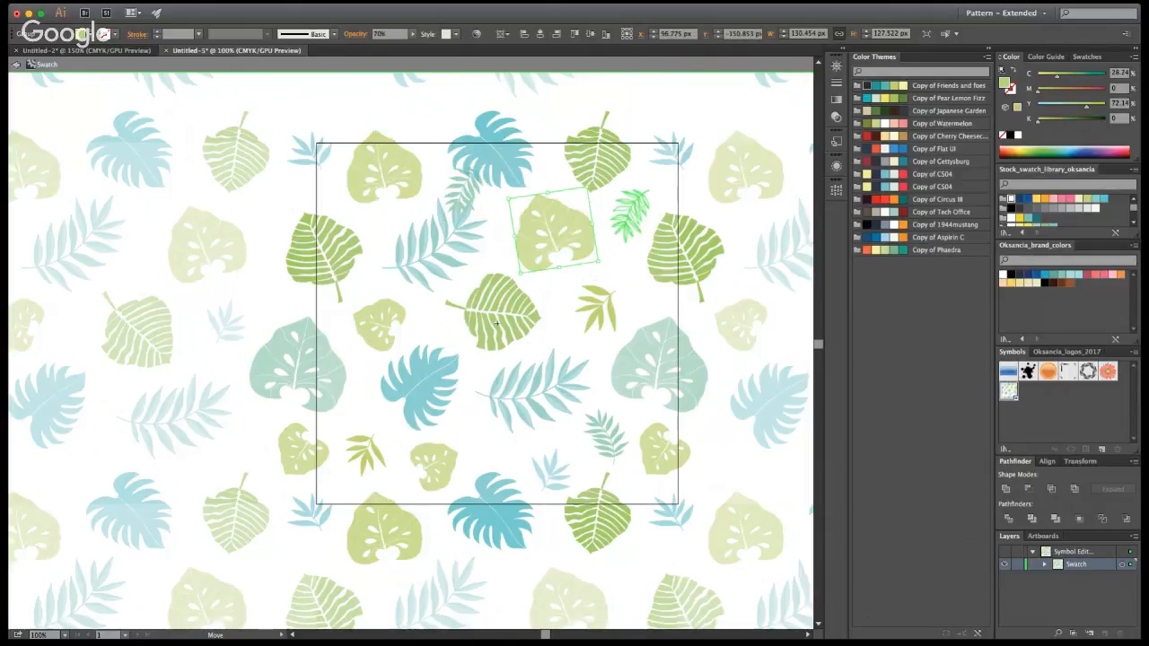
# Exit symbol editing and examine the spacing of the repeated tiles
pyautogui.click(12, 68)
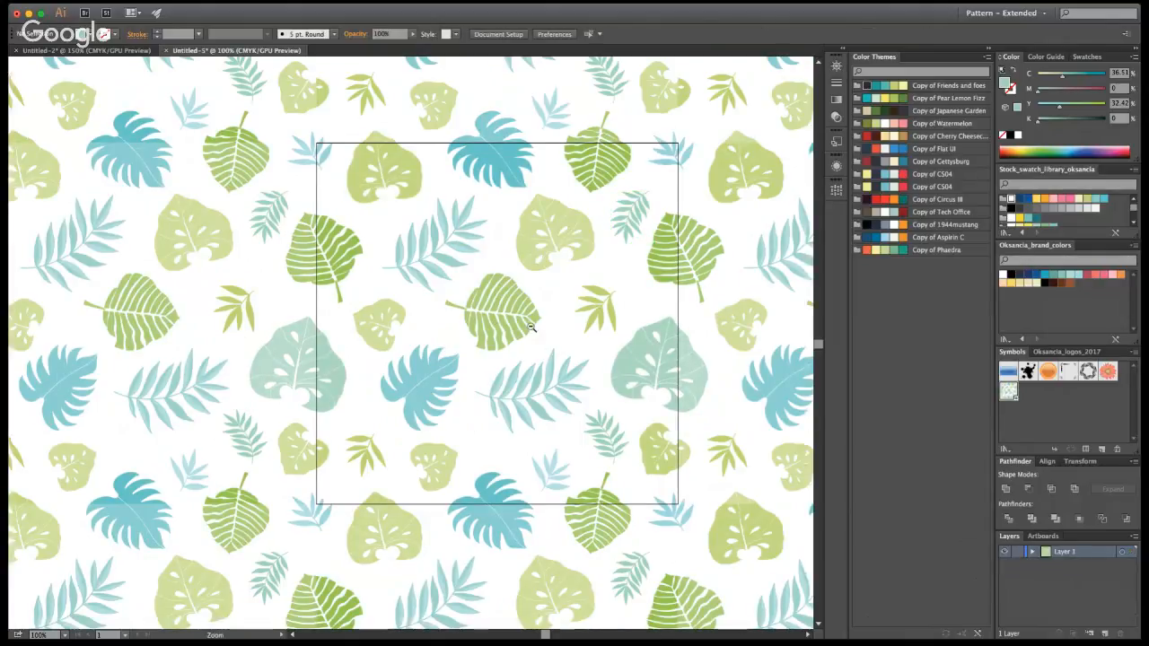
pyautogui.press('z')
pyautogui.keyDown('alt'); pyautogui.click(463, 370); pyautogui.keyUp('alt')
pyautogui.keyDown('alt'); pyautogui.click(459, 366); pyautogui.keyUp('alt')
pyautogui.click(402, 363)
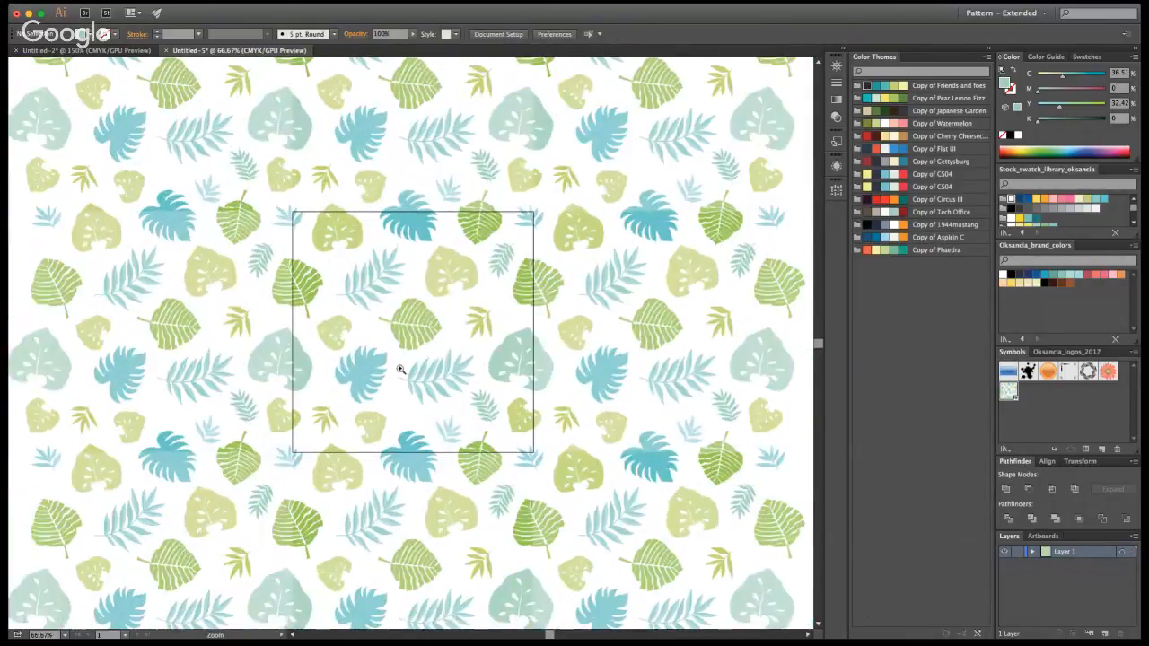
pyautogui.click(399, 368)
pyautogui.press('v')
# Reopen the Swatch symbol, rotate the blue split leaf slightly, and move the small light green leaf above it to the right
pyautogui.click(428, 288)
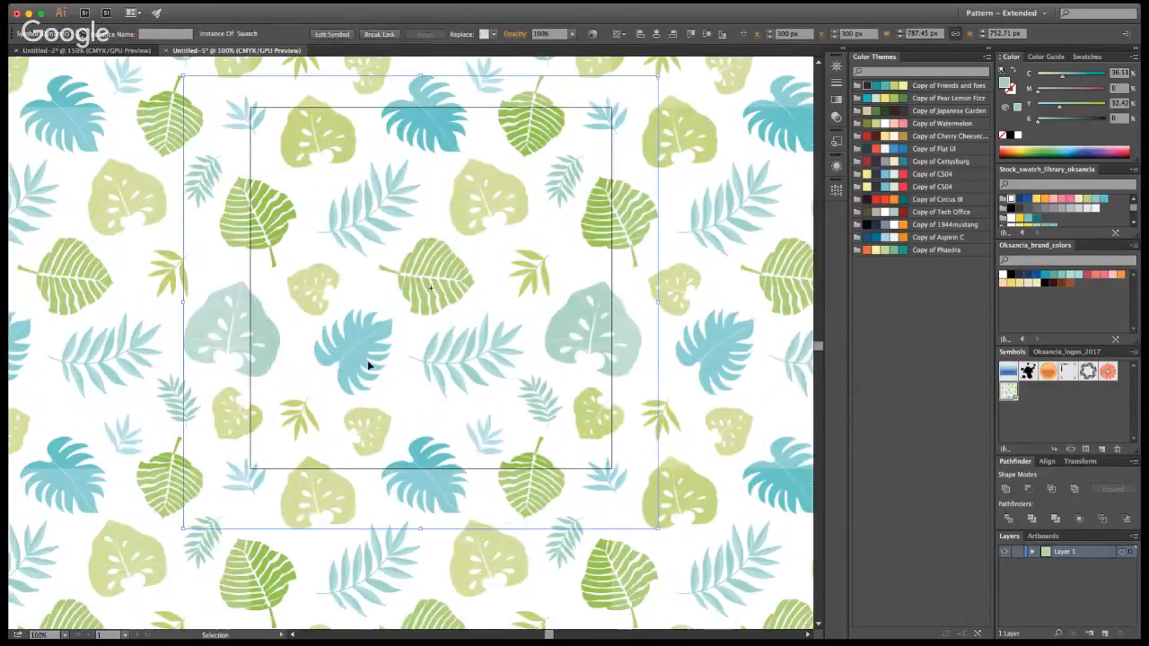
pyautogui.doubleClick(372, 343)
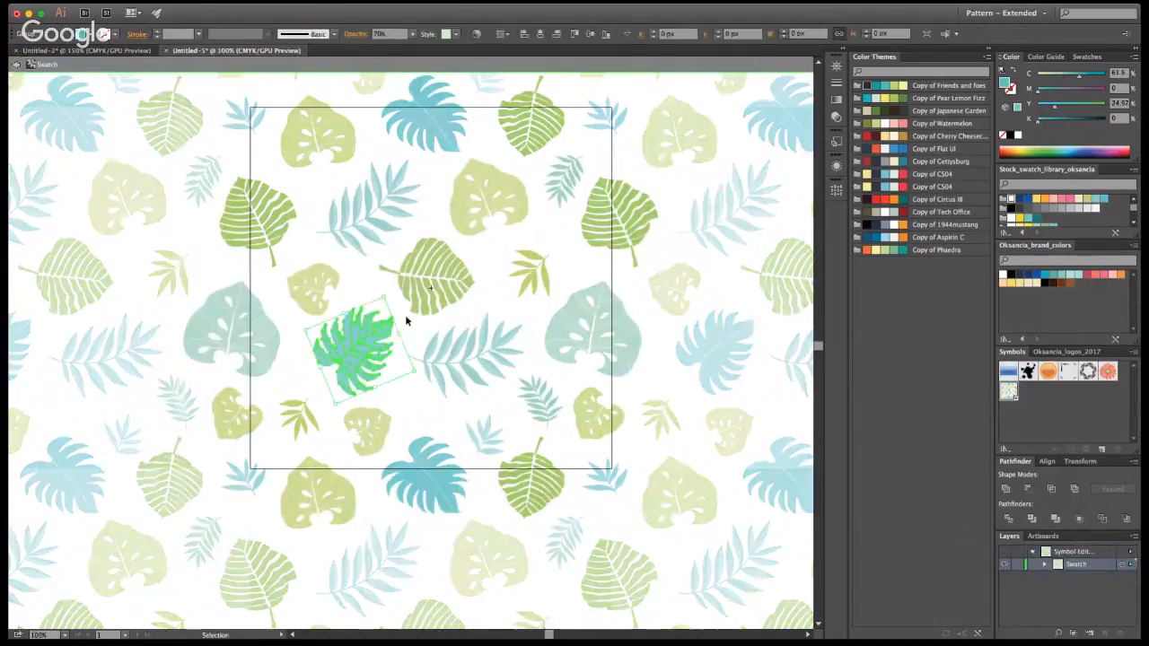
pyautogui.moveTo(400, 327)
pyautogui.mouseDown()
pyautogui.moveTo(404, 346)
pyautogui.moveTo(392, 347)
pyautogui.mouseUp()
pyautogui.click(329, 290)
pyautogui.moveTo(329, 290); pyautogui.dragTo(364, 292)
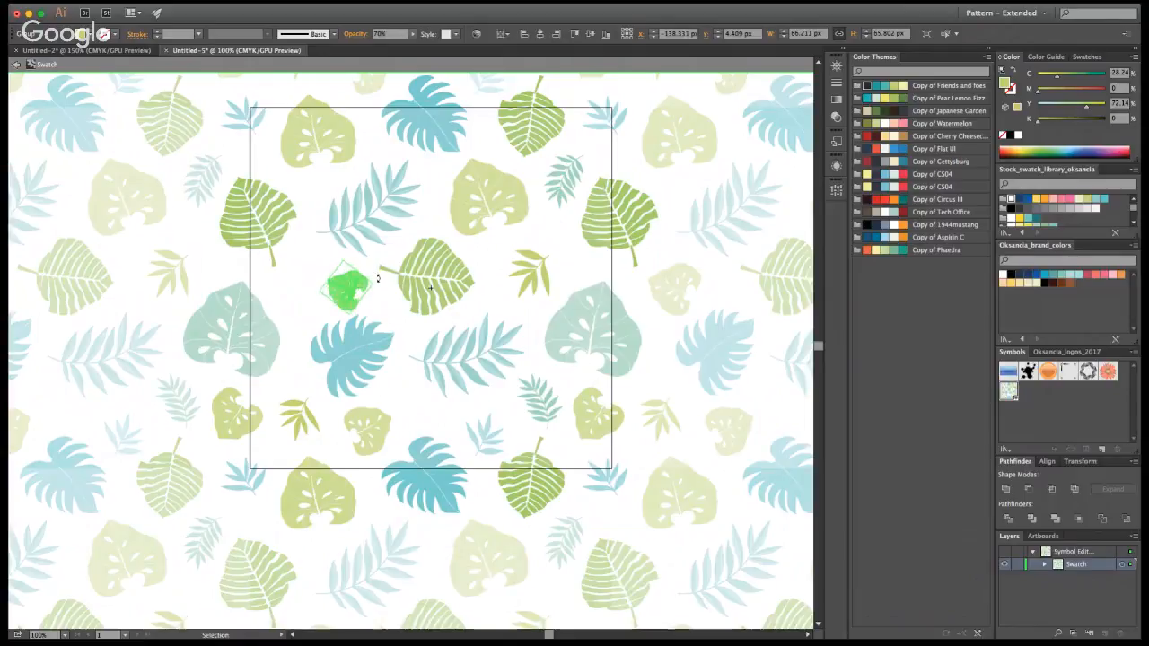
# Copy the small mint frond into the gap beside the small light green leaf, rotate it slightly, and exit symbol editing
pyautogui.moveTo(544, 195); pyautogui.dragTo(280, 306)
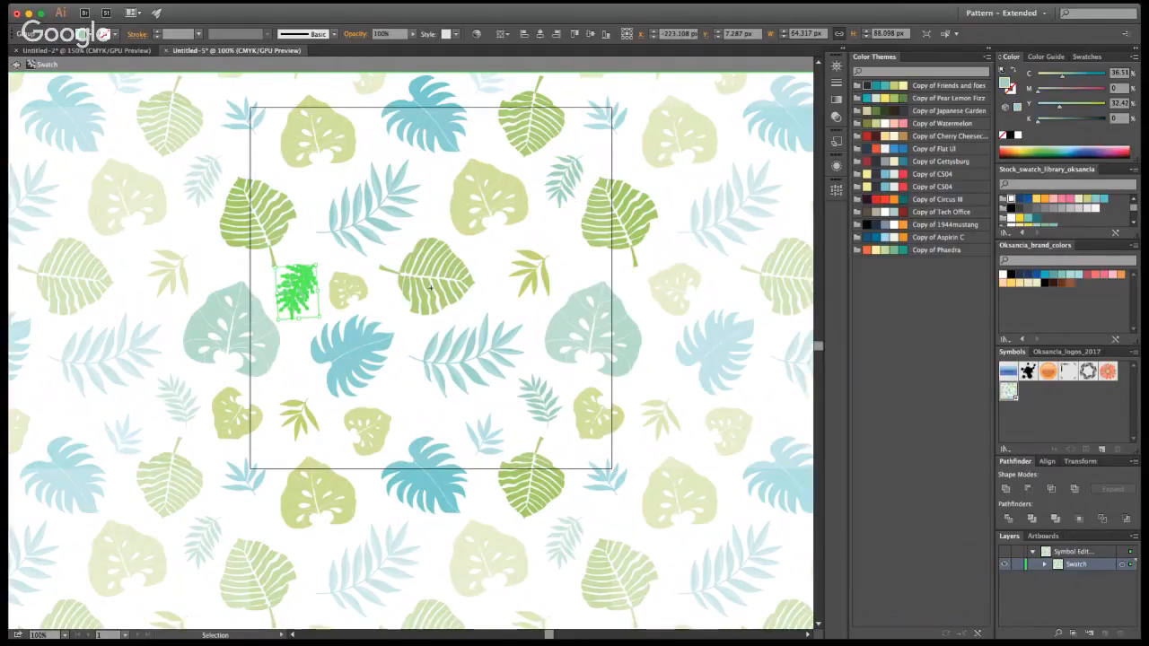
pyautogui.press('Return')
pyautogui.moveTo(322, 262); pyautogui.dragTo(384, 273)
pyautogui.click(376, 271)
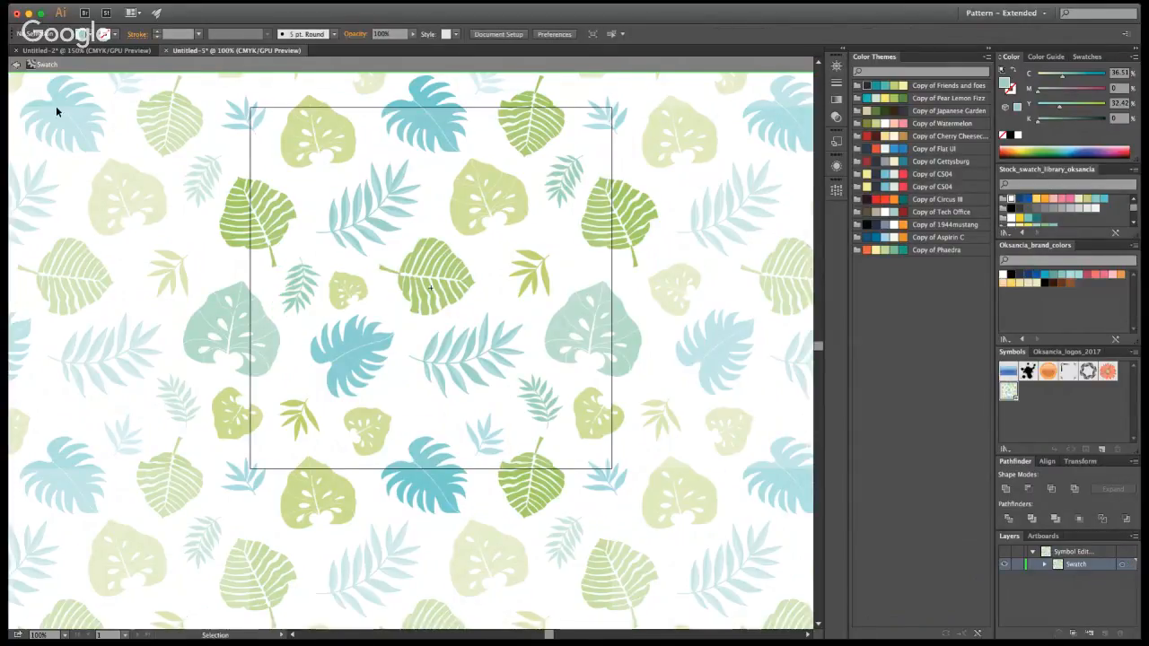
pyautogui.click(15, 66)
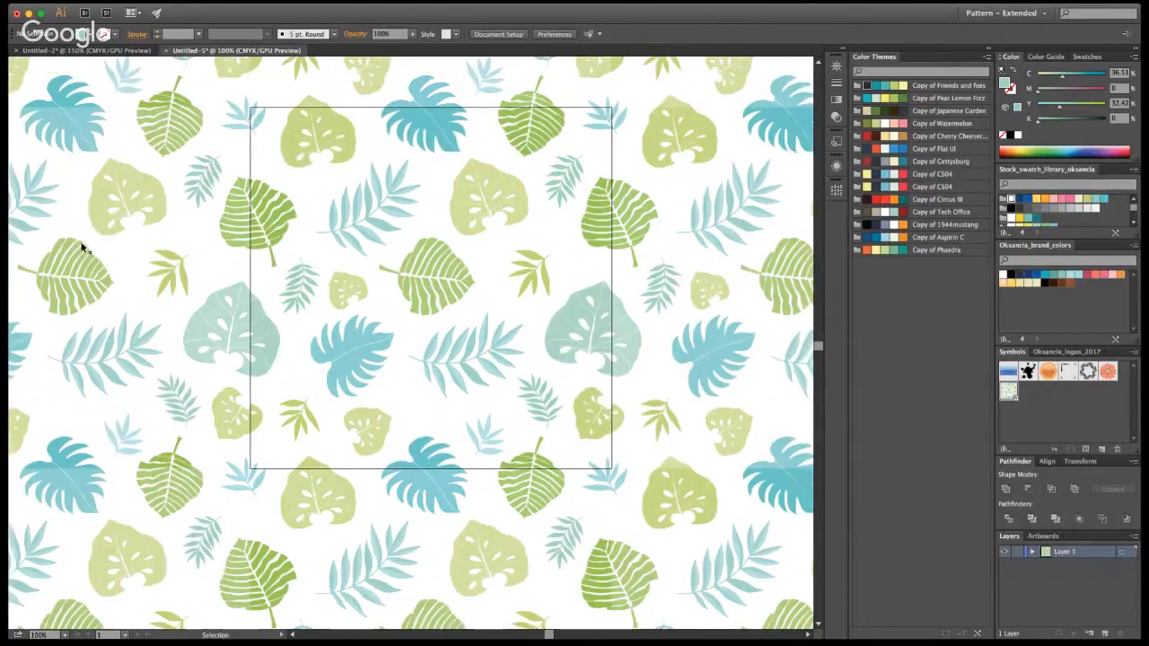
# Reopen the Swatch symbol, rotate the blue split leaf clockwise, and shift the small pointed green leaf below it slightly left
pyautogui.click(428, 259)
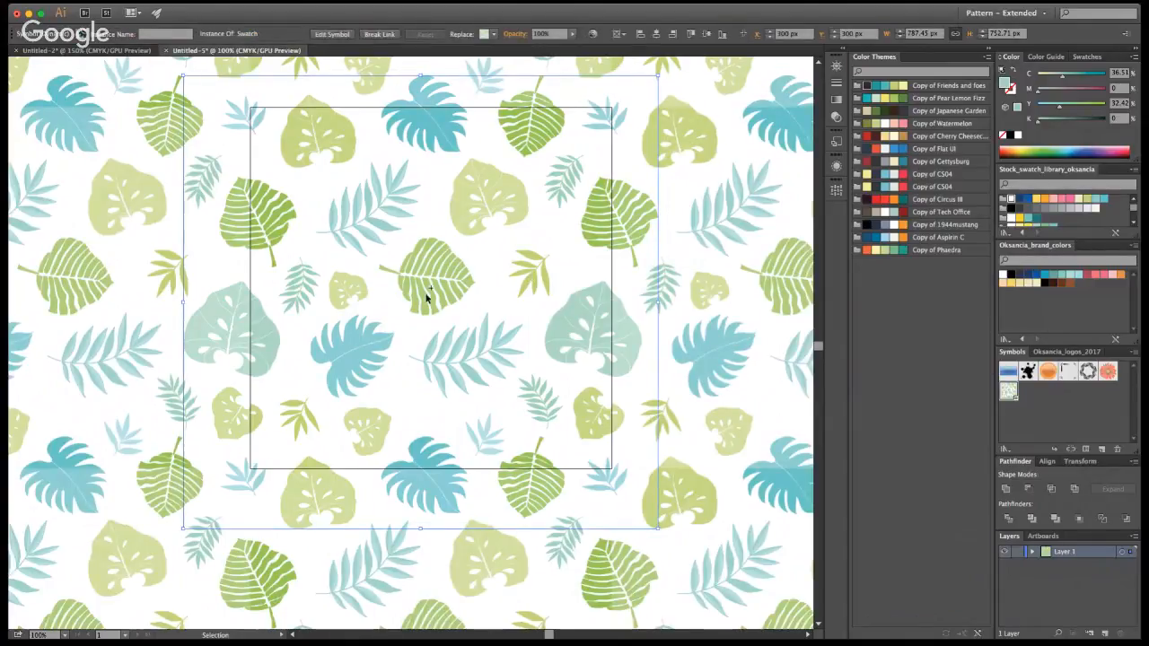
pyautogui.doubleClick(428, 299)
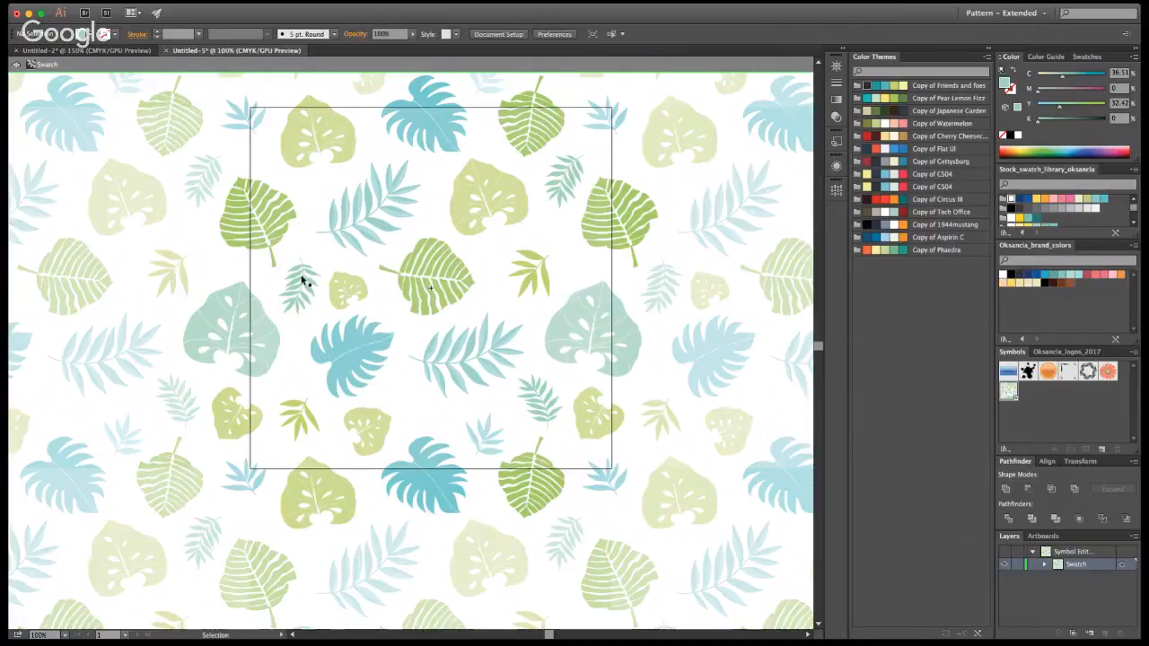
pyautogui.click(372, 367)
pyautogui.moveTo(392, 304); pyautogui.dragTo(403, 315)
pyautogui.moveTo(294, 419); pyautogui.dragTo(288, 418)
pyautogui.moveTo(335, 372); pyautogui.dragTo(331, 369)
# Enlarge the right-hand pointed green leaf to about 96 × 116 px, rotate its smaller lower-left copy, and exit symbol editing
pyautogui.click(516, 246)
pyautogui.click(536, 261)
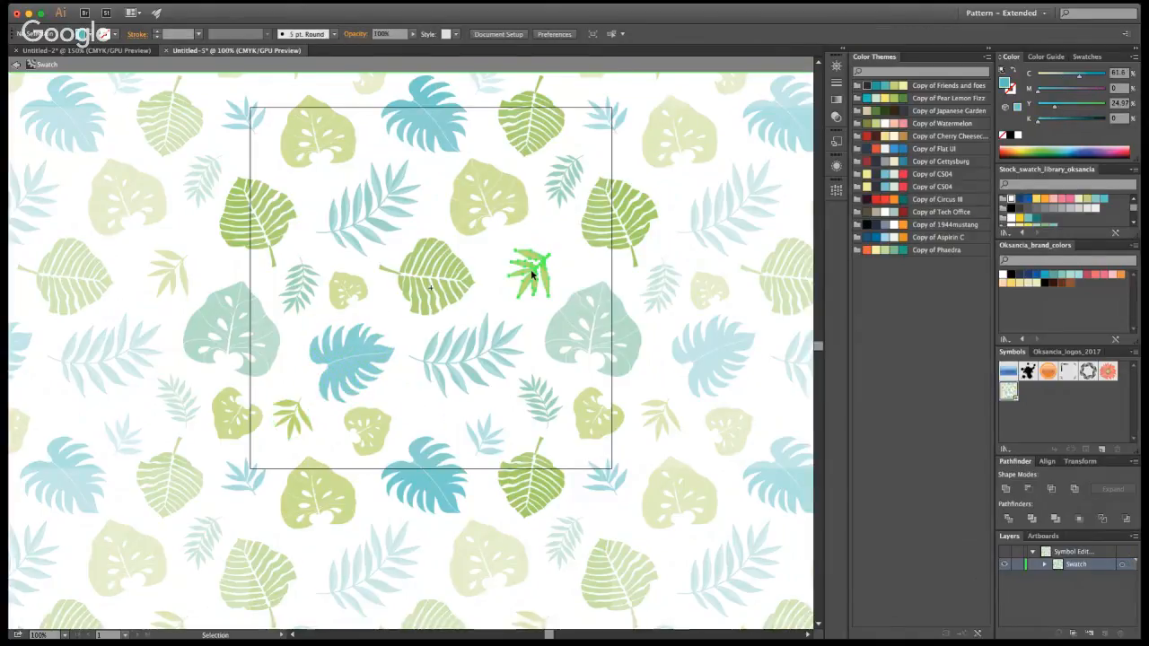
pyautogui.moveTo(508, 296); pyautogui.dragTo(492, 308)
pyautogui.moveTo(547, 259); pyautogui.dragTo(566, 261)
pyautogui.click(297, 421)
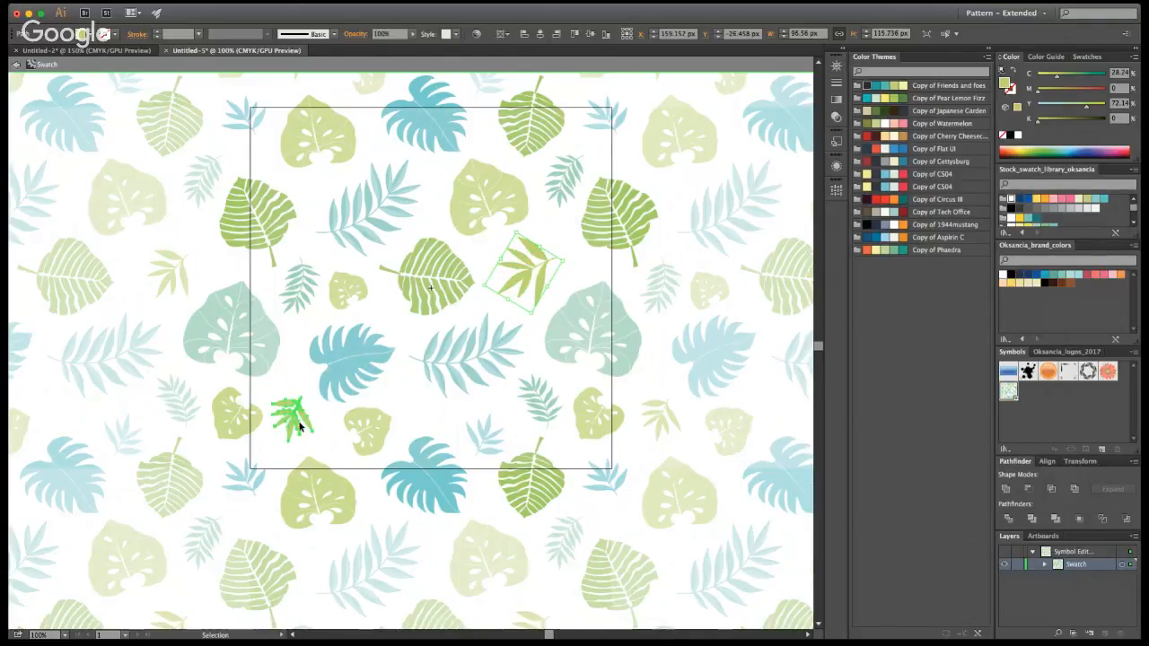
pyautogui.moveTo(298, 378); pyautogui.dragTo(299, 409)
pyautogui.click(14, 64)
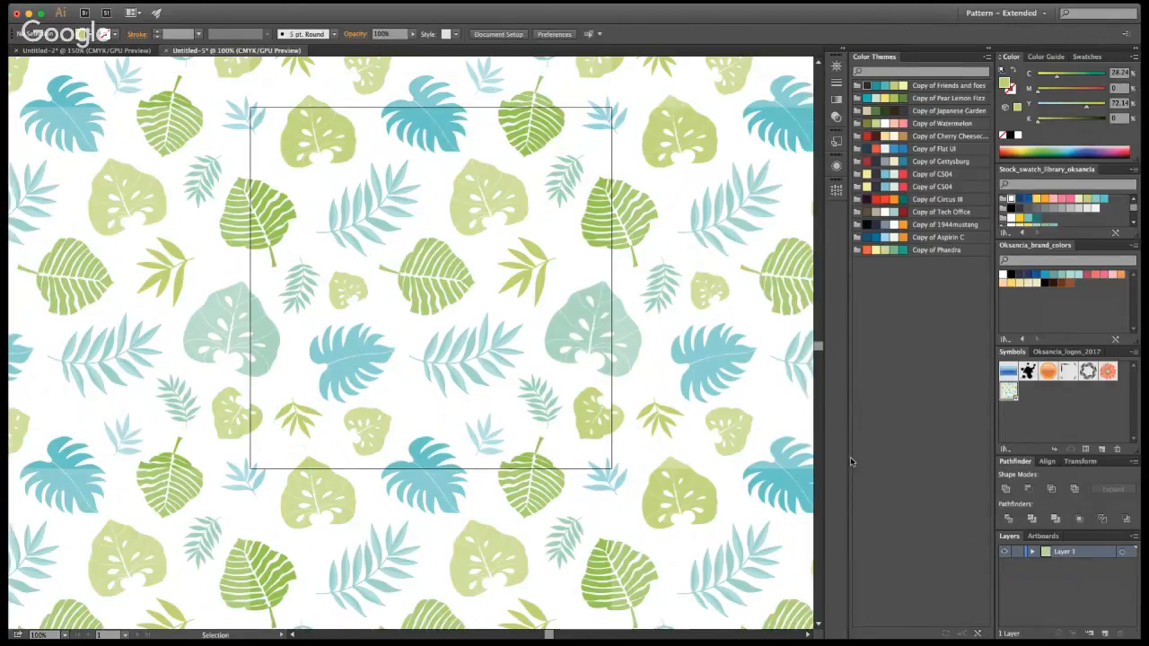
# Hide the artboard outline and examine the repeated leaf tiles at several zoom levels
pyautogui.press('z')
pyautogui.keyDown('alt'); pyautogui.click(377, 383); pyautogui.keyUp('alt')
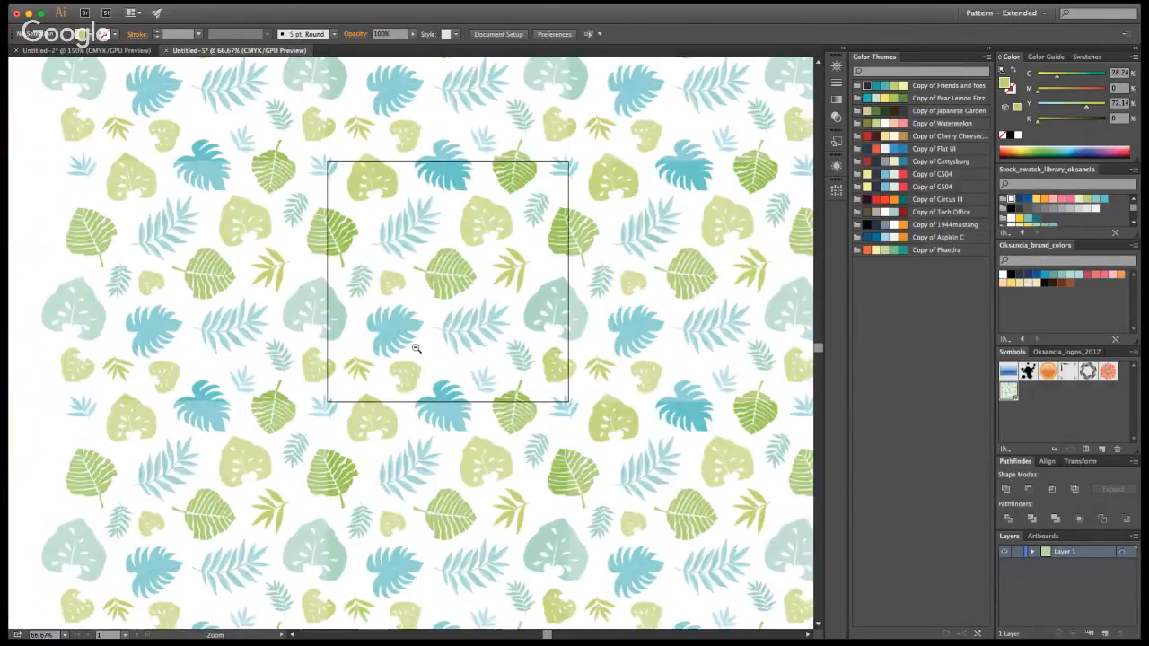
pyautogui.keyDown('alt'); pyautogui.click(416, 349); pyautogui.keyUp('alt')
pyautogui.keyDown('alt'); pyautogui.click(435, 351); pyautogui.keyUp('alt')
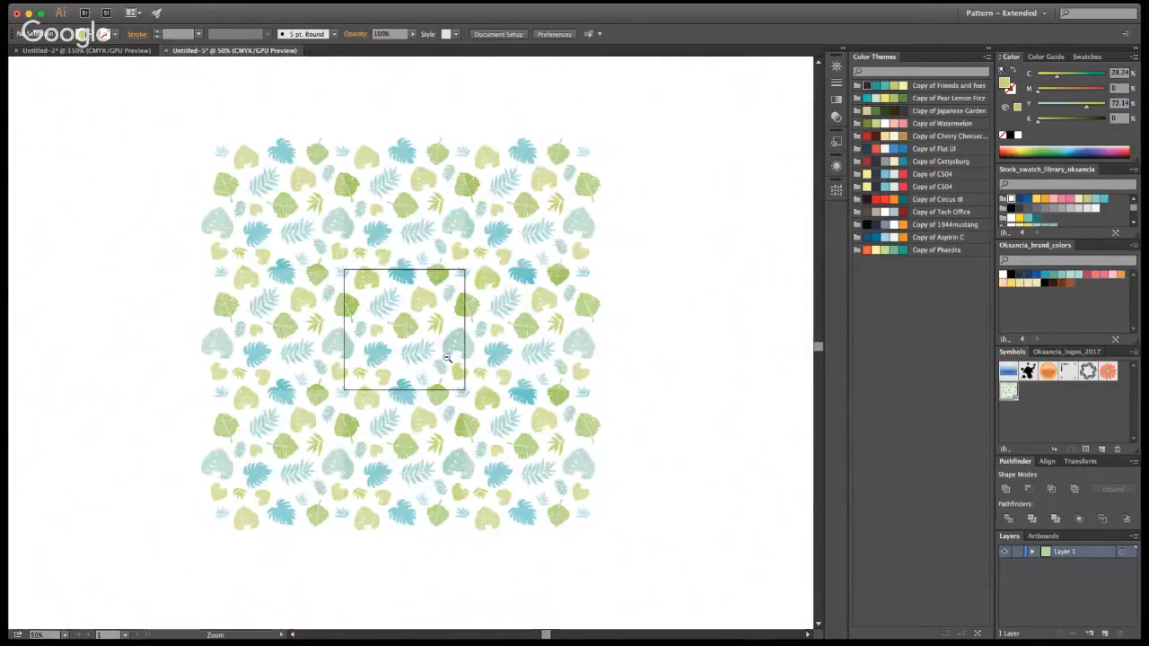
pyautogui.click(396, 346)
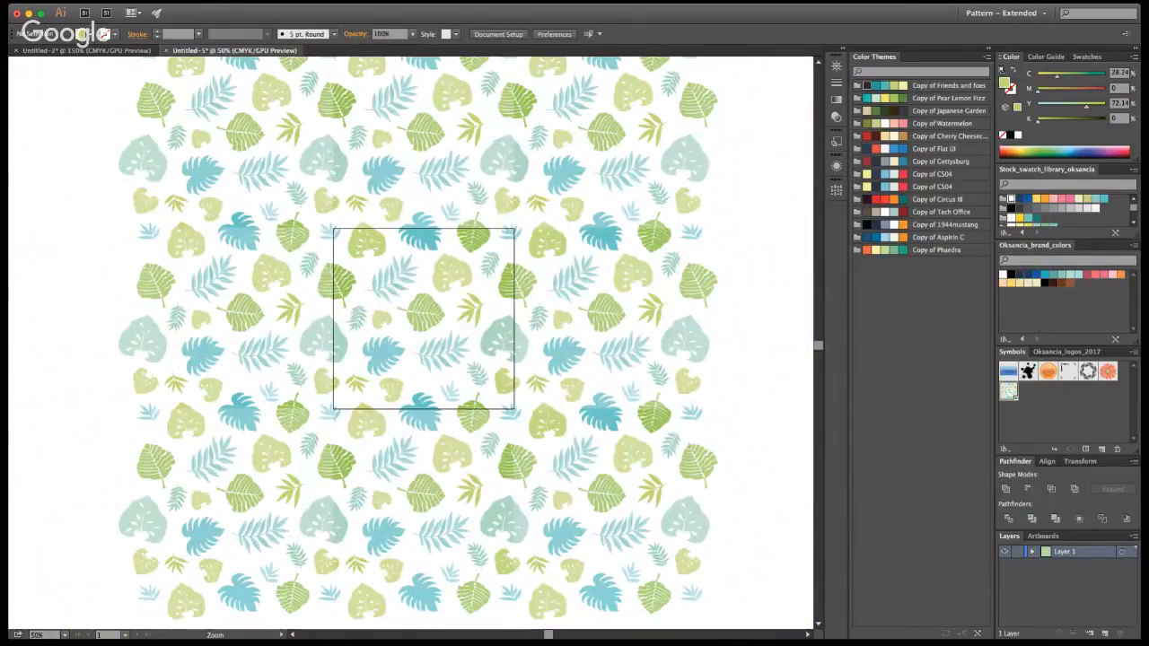
pyautogui.press('shift+super+h')
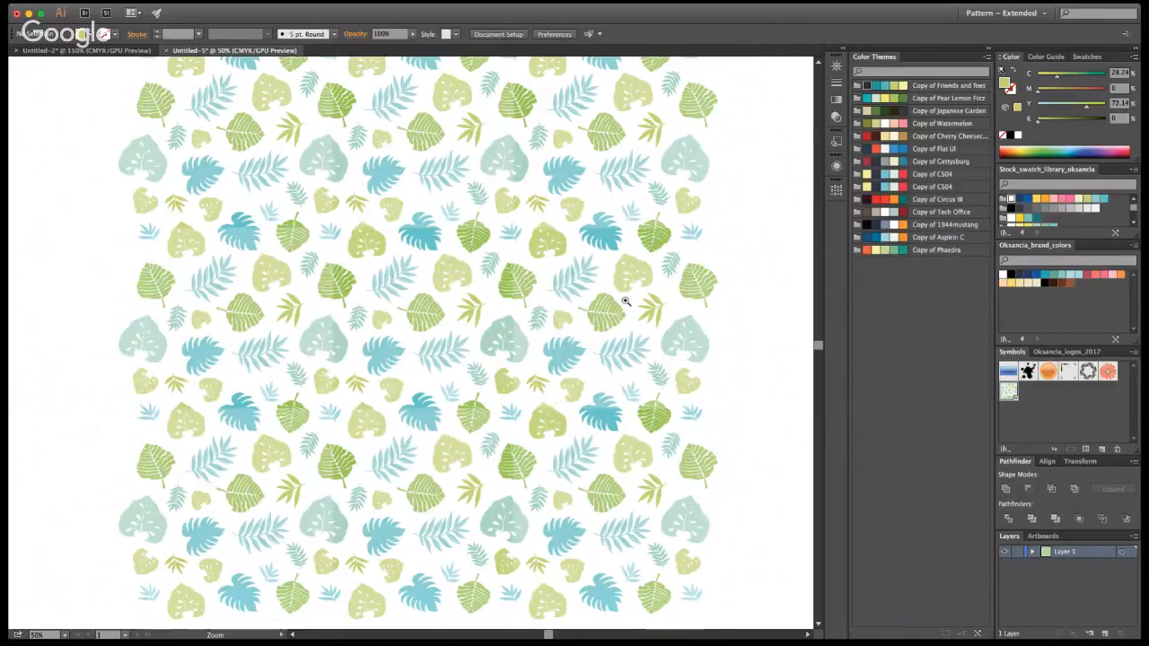
pyautogui.click(417, 325)
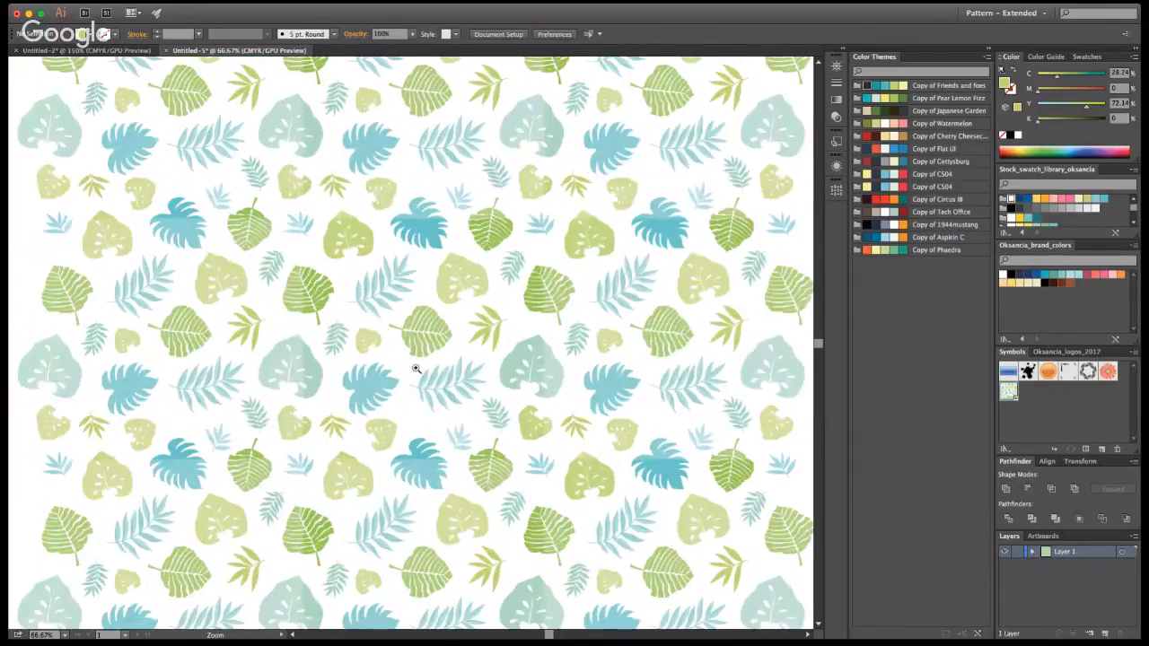
# Show the artboard outline, lock the central Swatch instance, and delete all the surrounding tiles
pyautogui.press('v')
pyautogui.press('a')
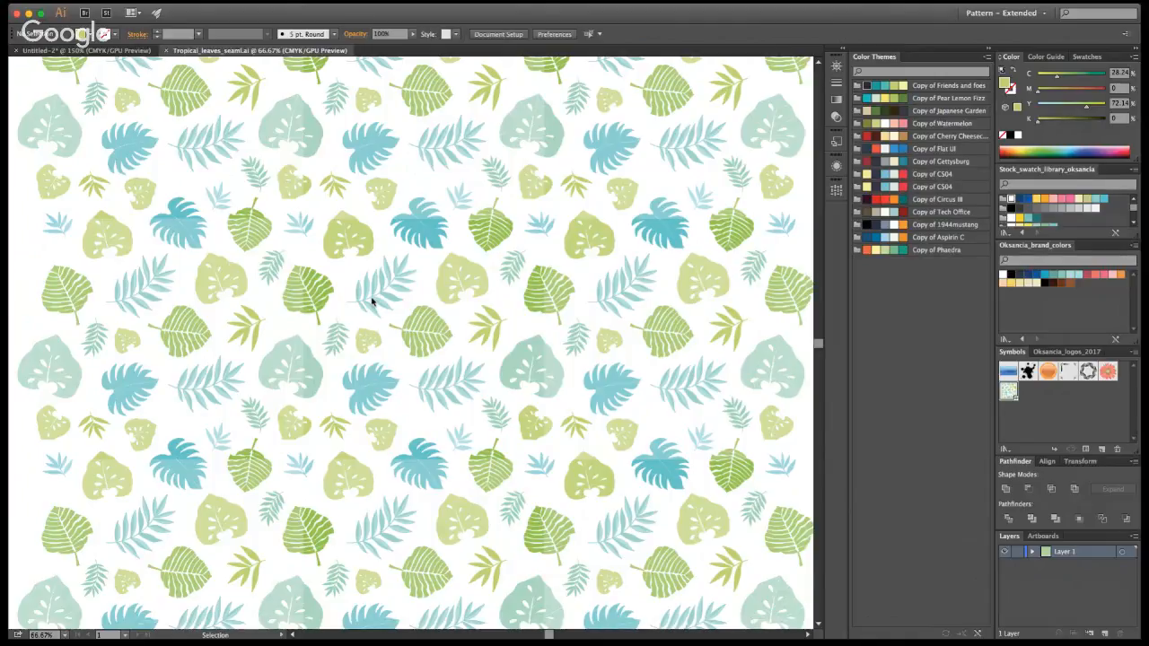
pyautogui.click(452, 295)
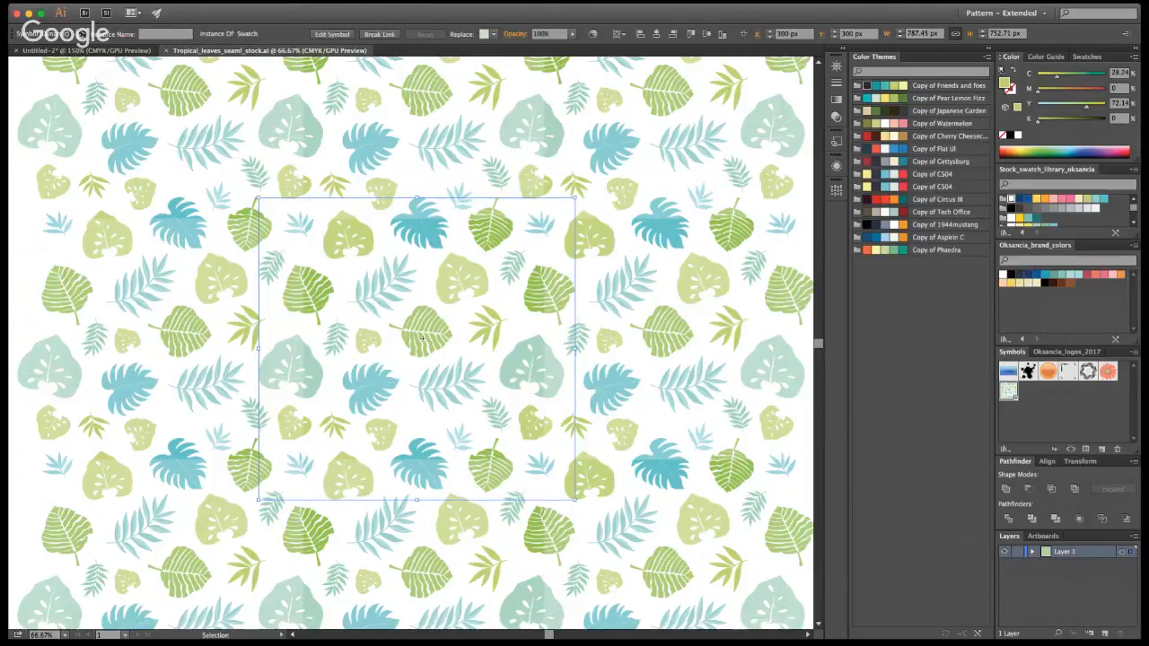
pyautogui.press('shift+super+h')
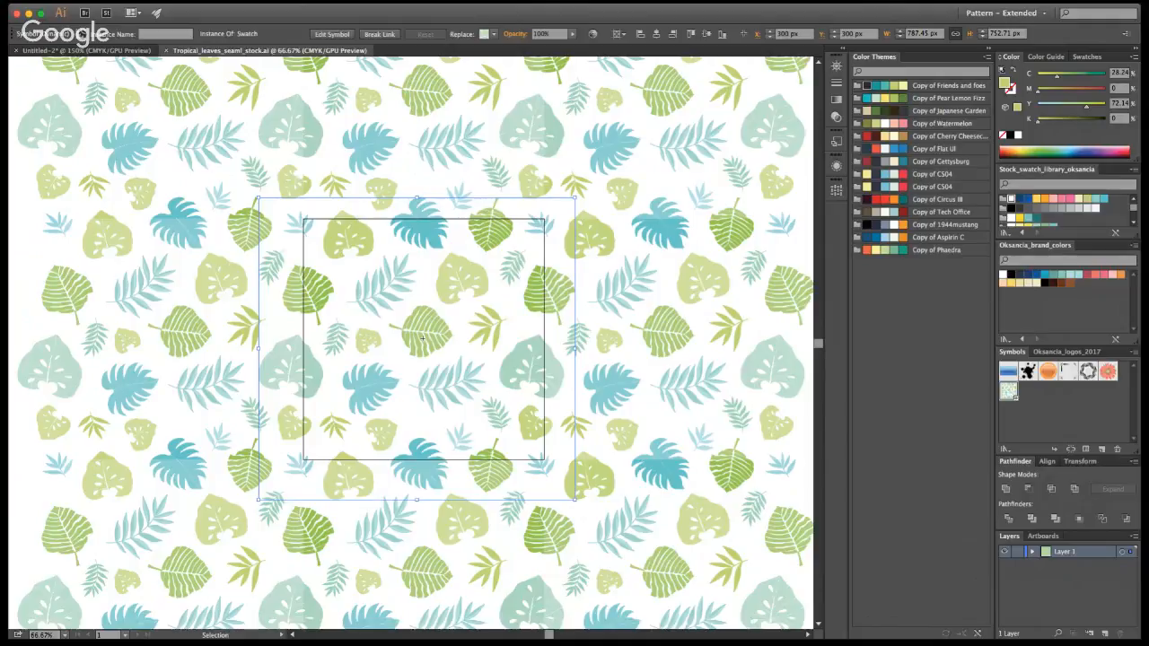
pyautogui.press('super+2')
pyautogui.press('super+a')
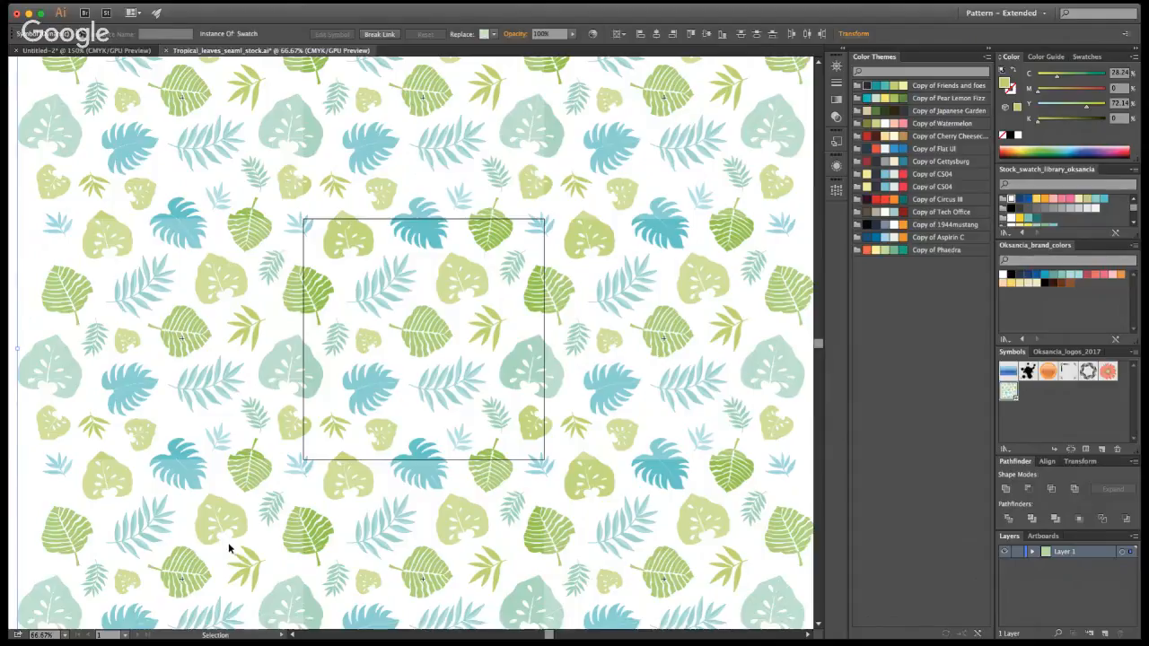
pyautogui.press('Delete')
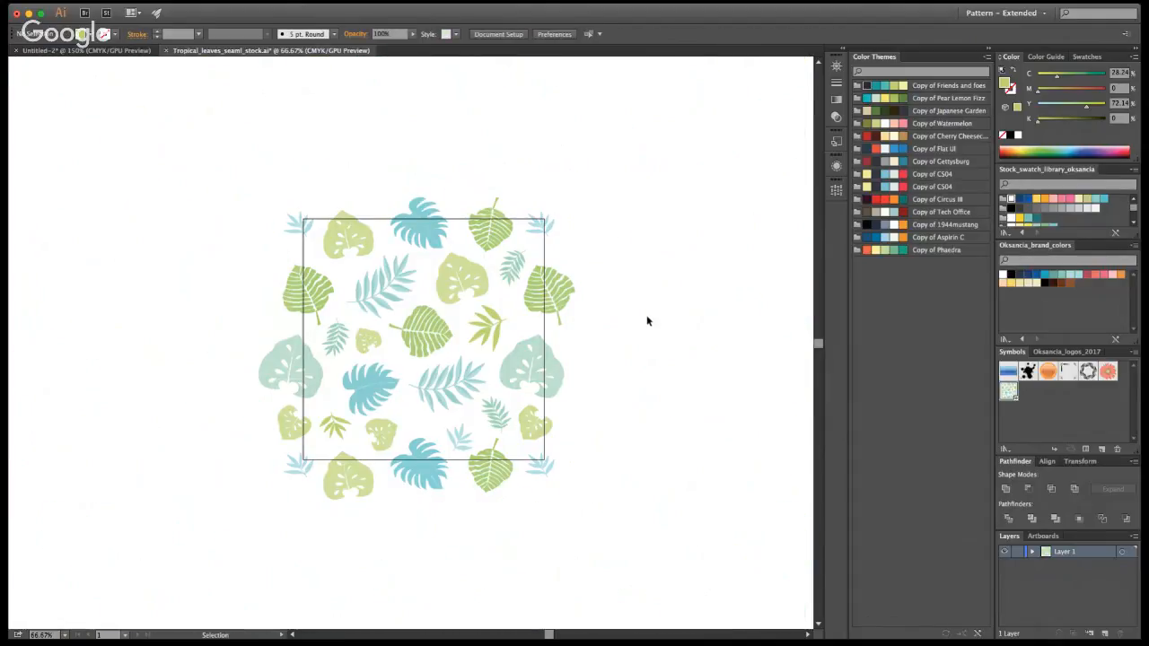
# Break the remaining tile's link to the Swatch symbol and clip its leaves to the 600 × 600 px square with a clipping mask
pyautogui.click(441, 334)
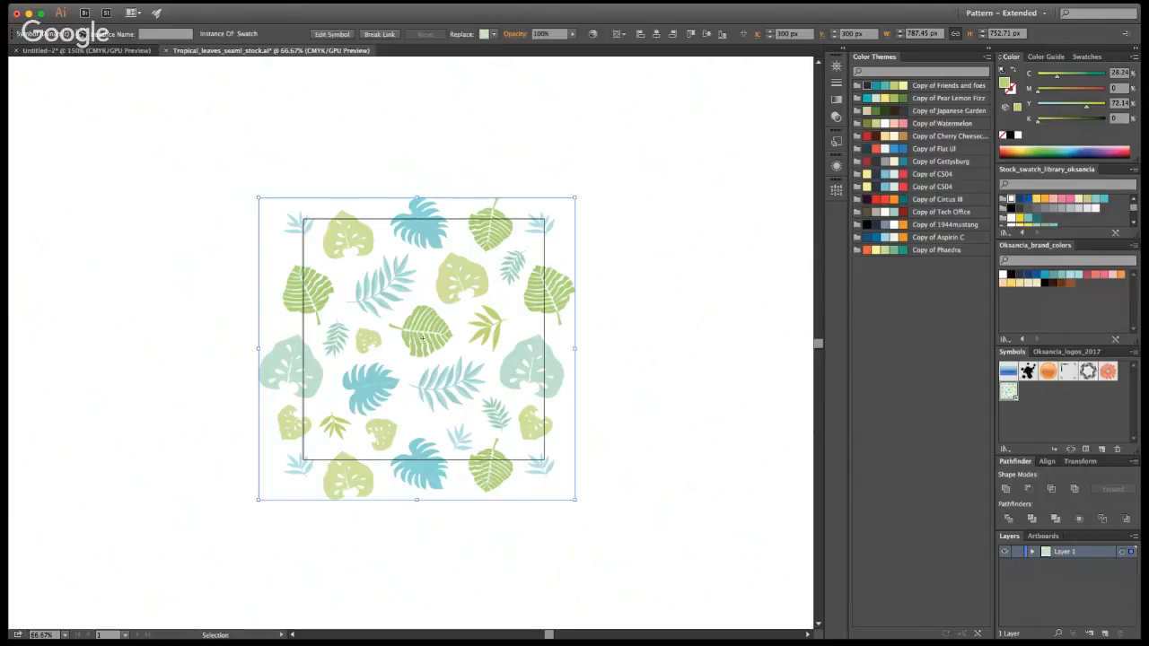
pyautogui.click(381, 37)
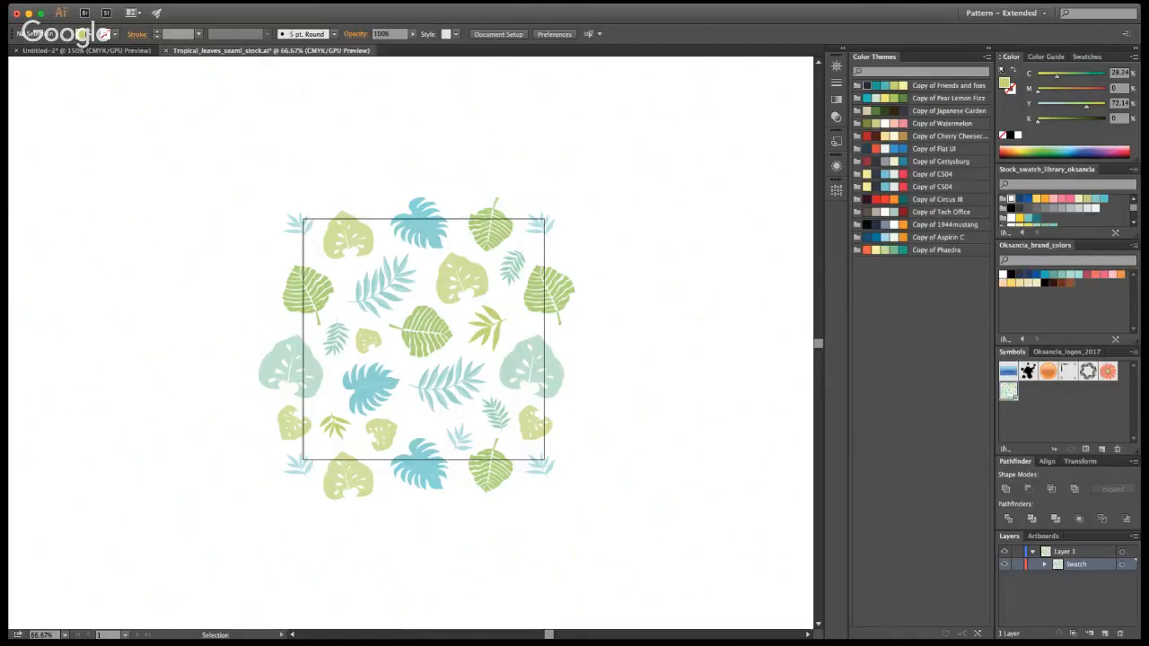
pyautogui.press('super+a')
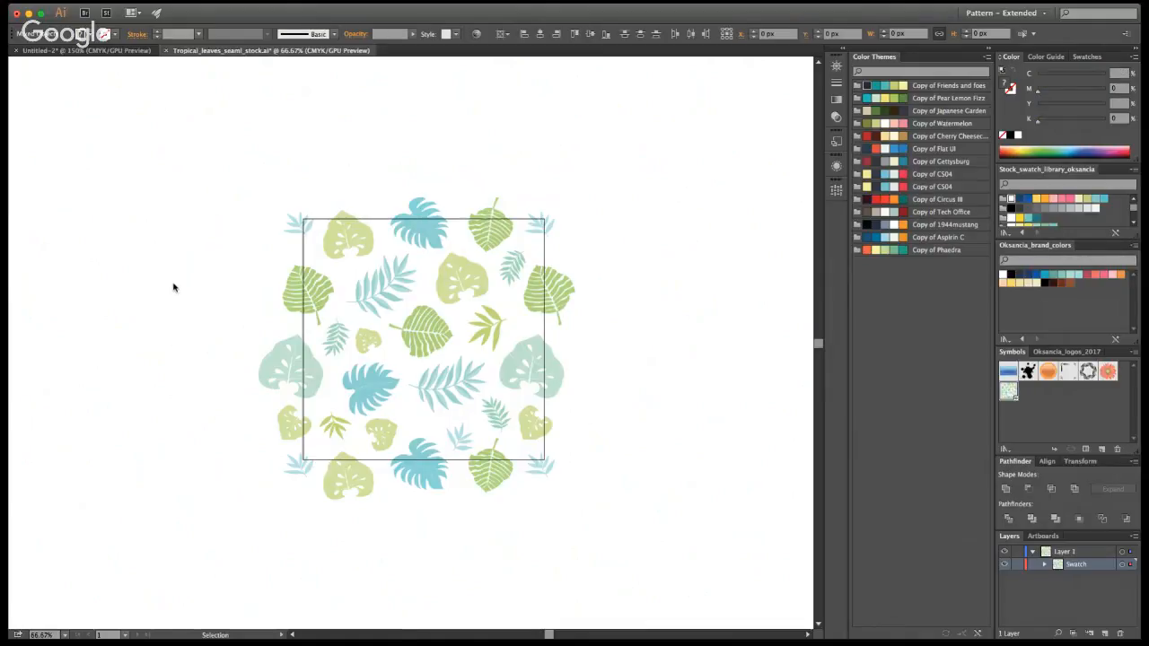
pyautogui.press('super+7')
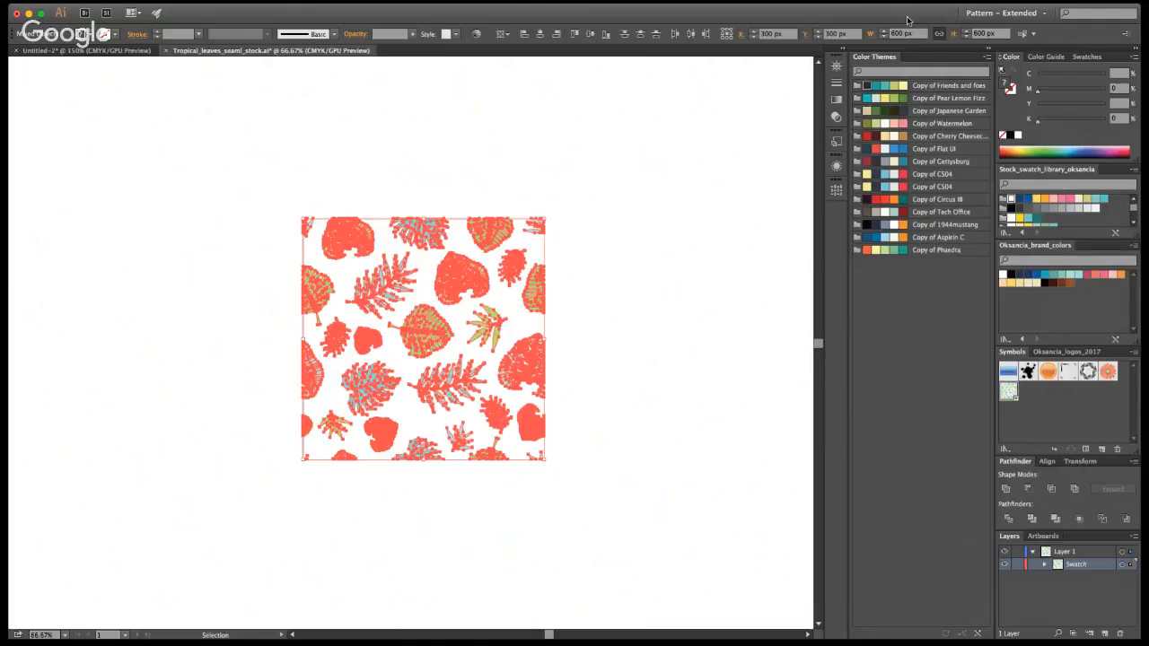
pyautogui.click(734, 280)
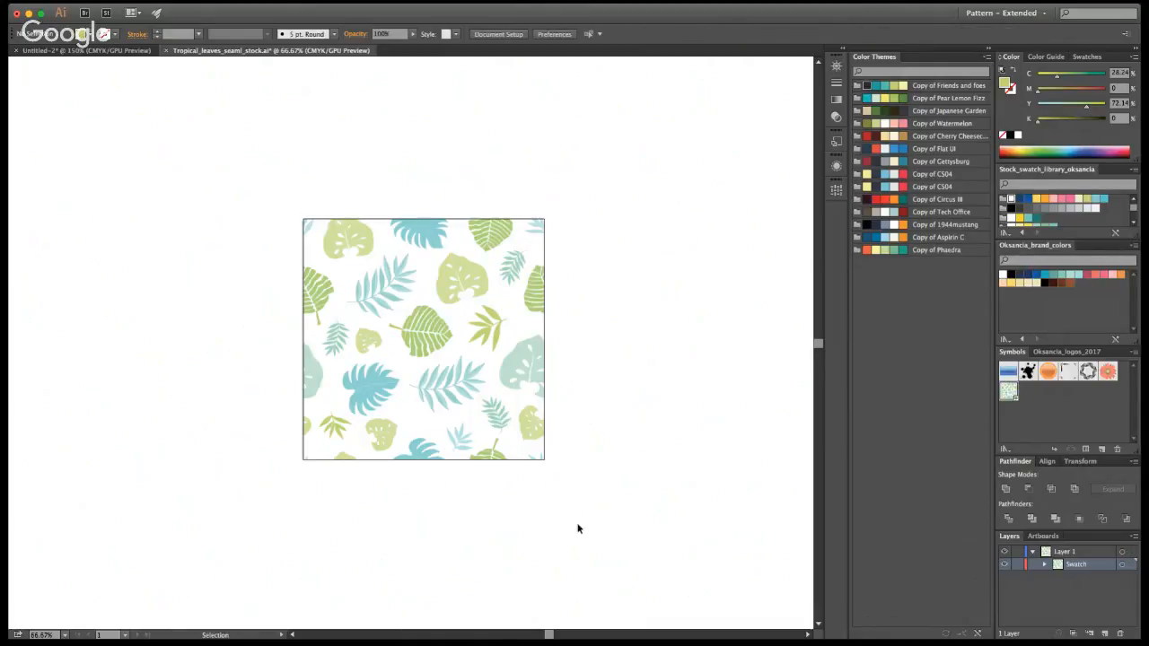
# Isolate the clipped artwork, rotate the large frond below the central striped leaf counterclockwise, and exit isolation
pyautogui.press('z')
pyautogui.click(420, 355)
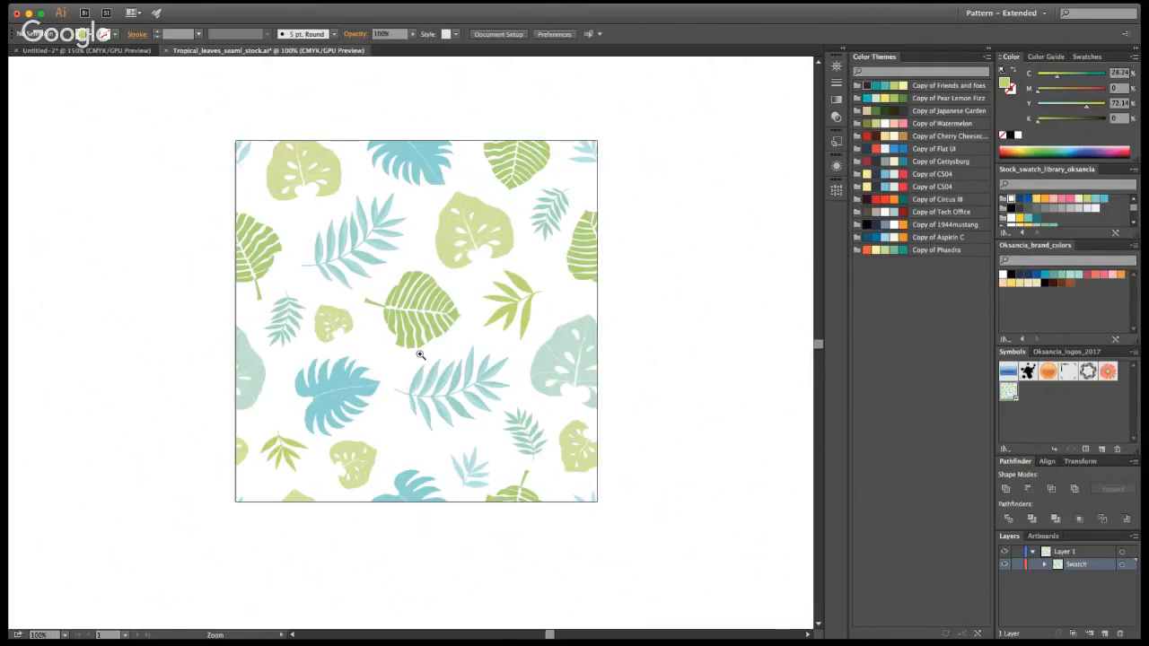
pyautogui.press('v')
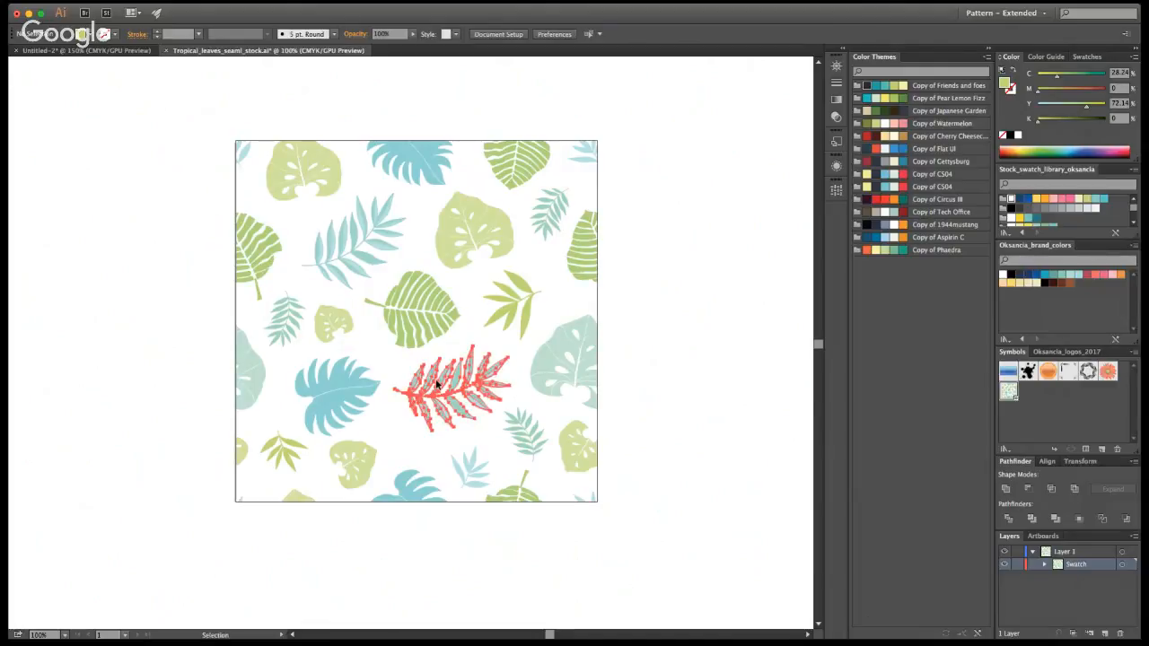
pyautogui.doubleClick(448, 379)
pyautogui.click(16, 66)
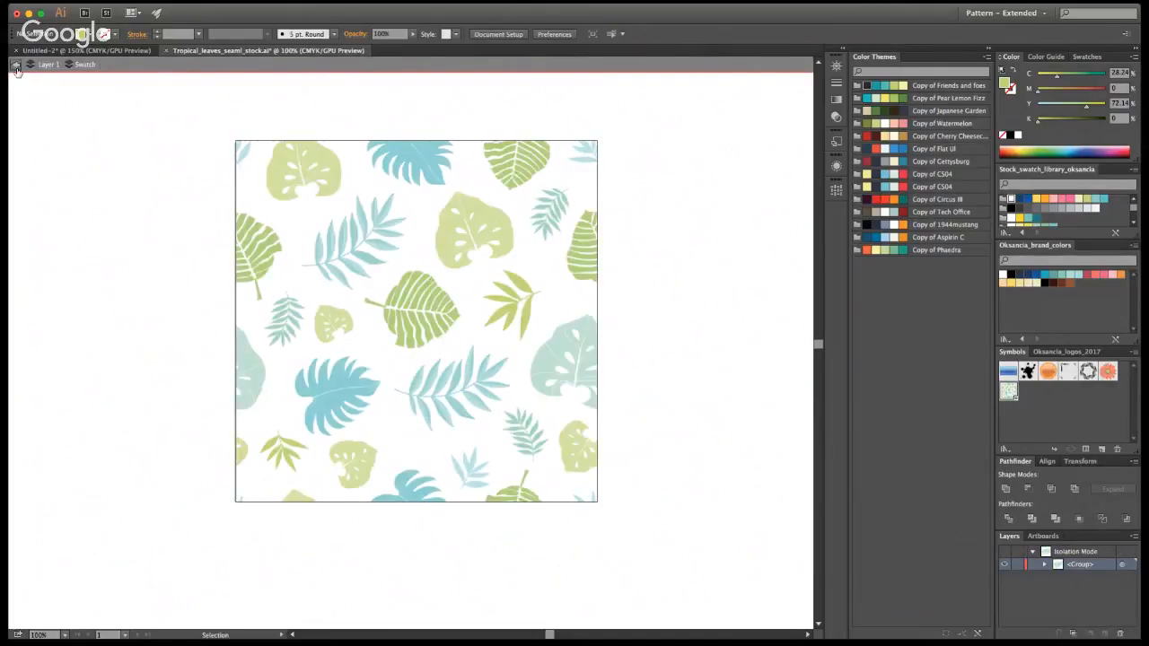
pyautogui.click(436, 398)
pyautogui.moveTo(514, 337); pyautogui.dragTo(499, 325)
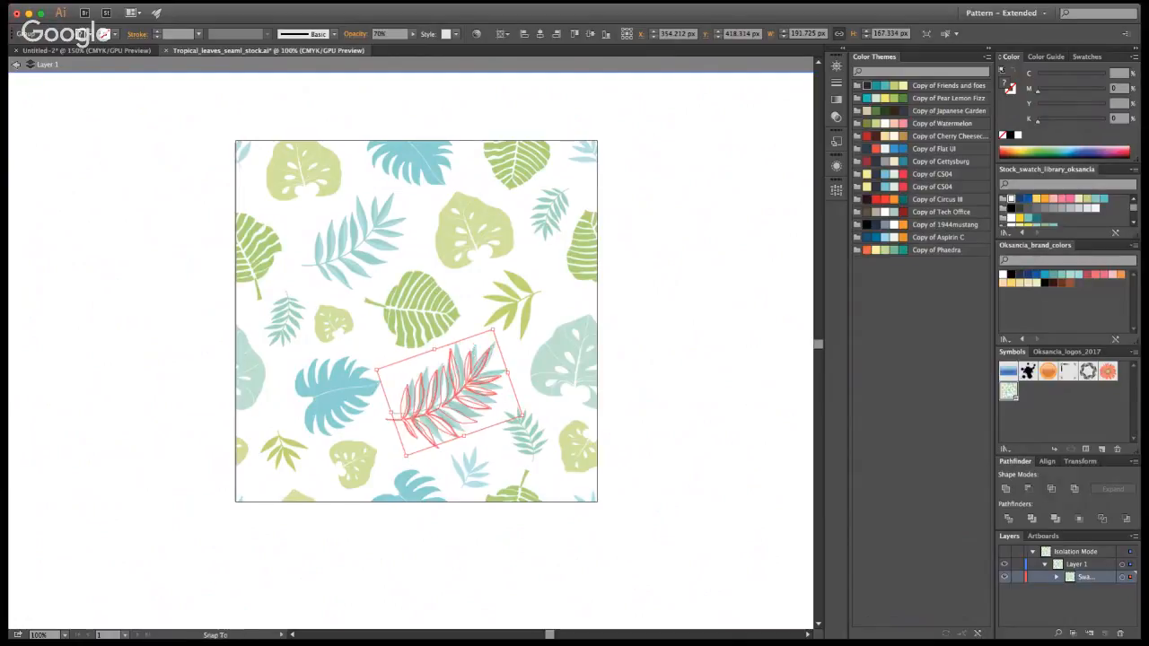
pyautogui.click(506, 464)
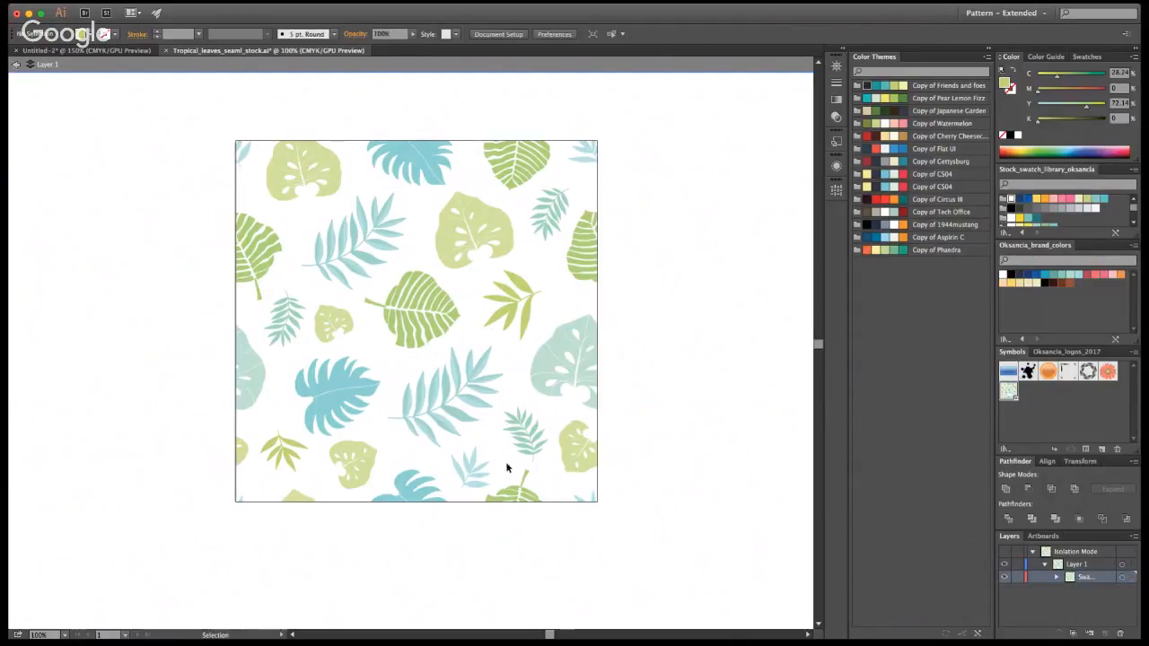
pyautogui.click(15, 66)
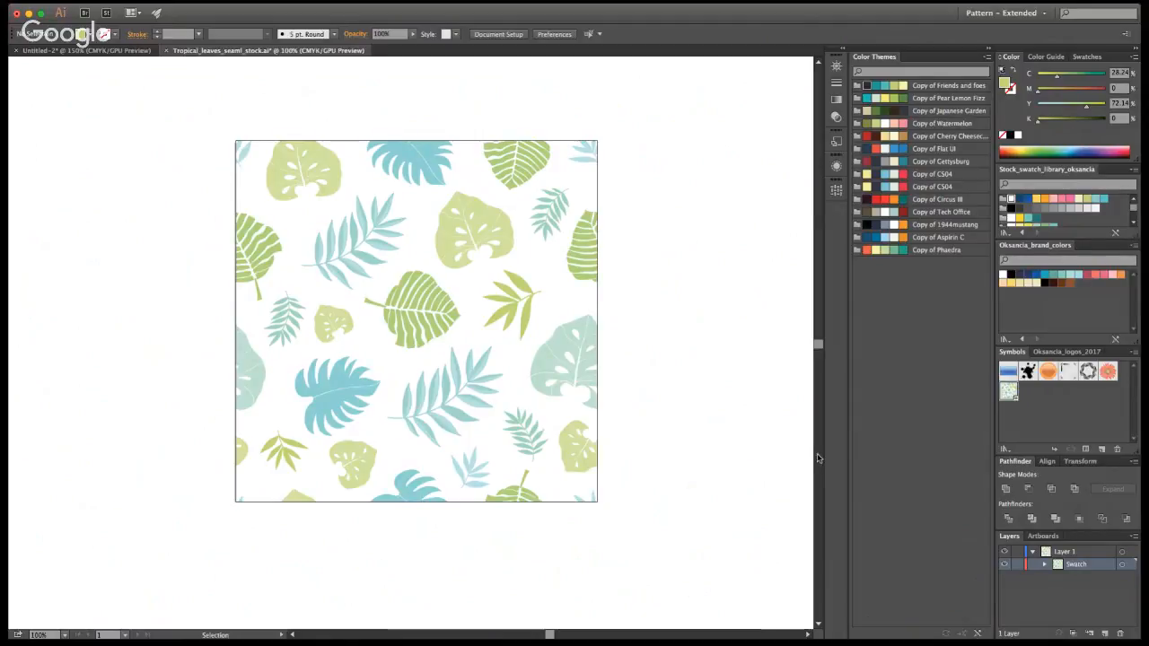
# Select all of the clipped 600 × 600 px leaf artwork and group it
pyautogui.press('z')
pyautogui.keyDown('alt'); pyautogui.click(441, 352); pyautogui.keyUp('alt')
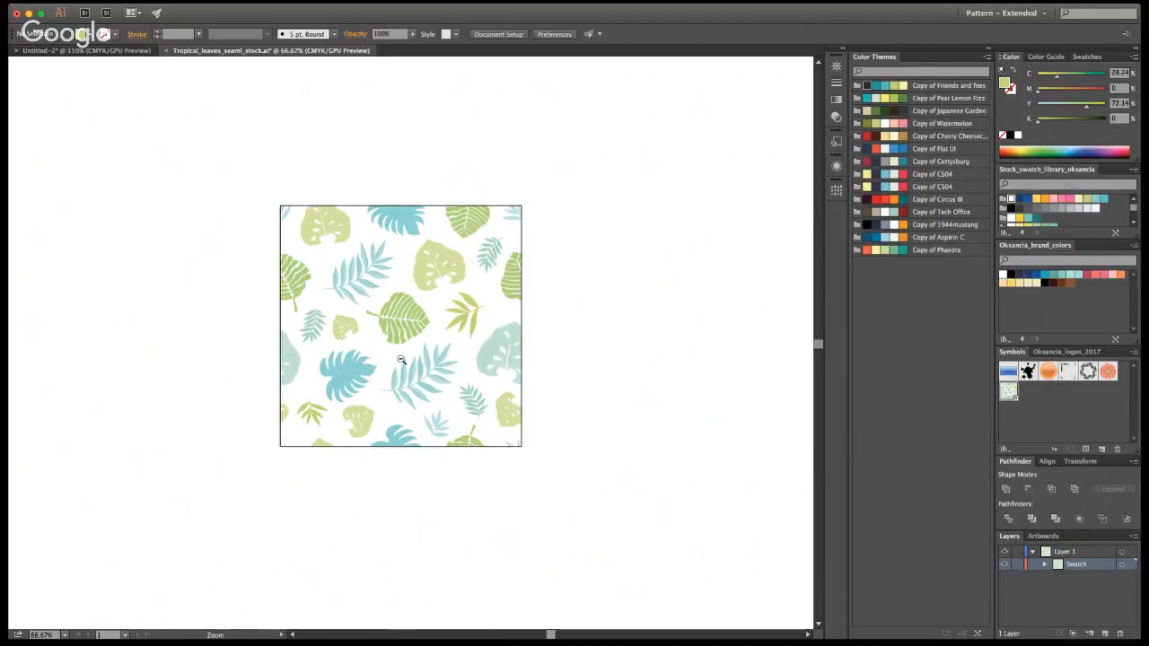
pyautogui.press('v')
pyautogui.moveTo(267, 194); pyautogui.dragTo(548, 502)
pyautogui.click(551, 503)
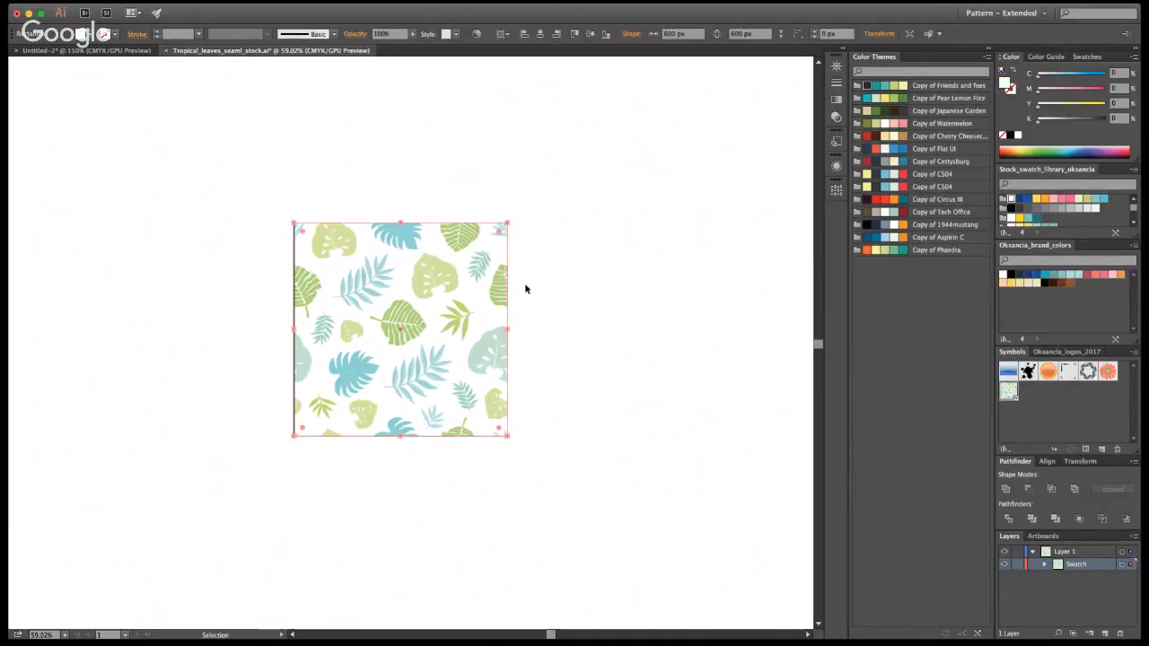
pyautogui.moveTo(257, 197); pyautogui.dragTo(545, 505)
pyautogui.press('a')
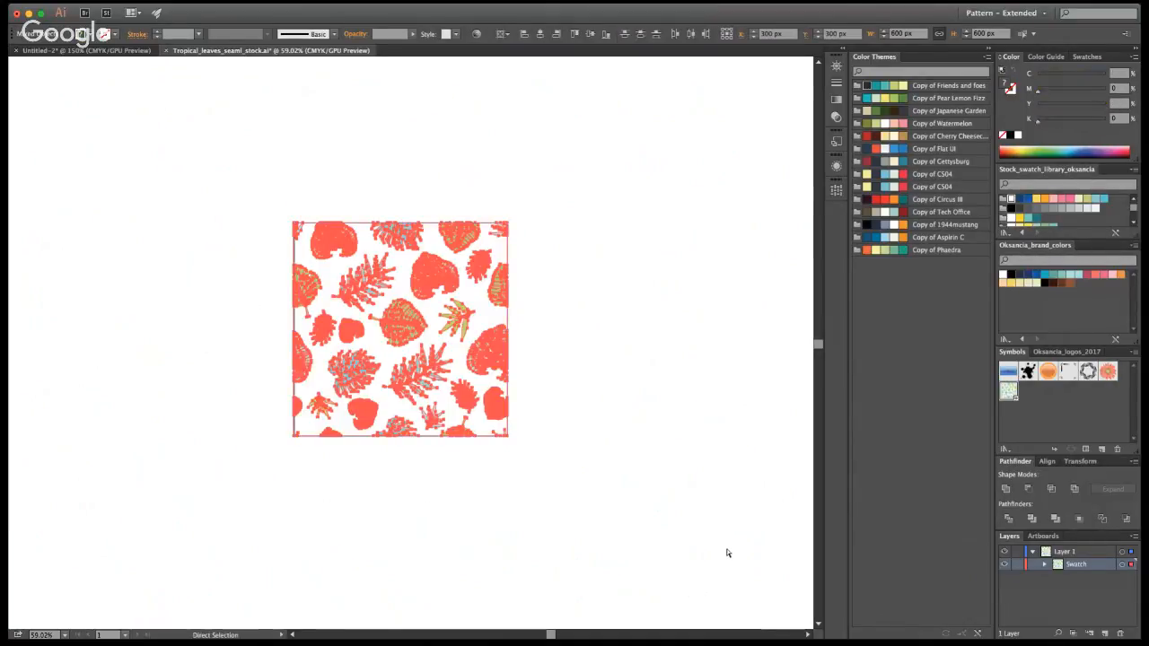
pyautogui.press('v')
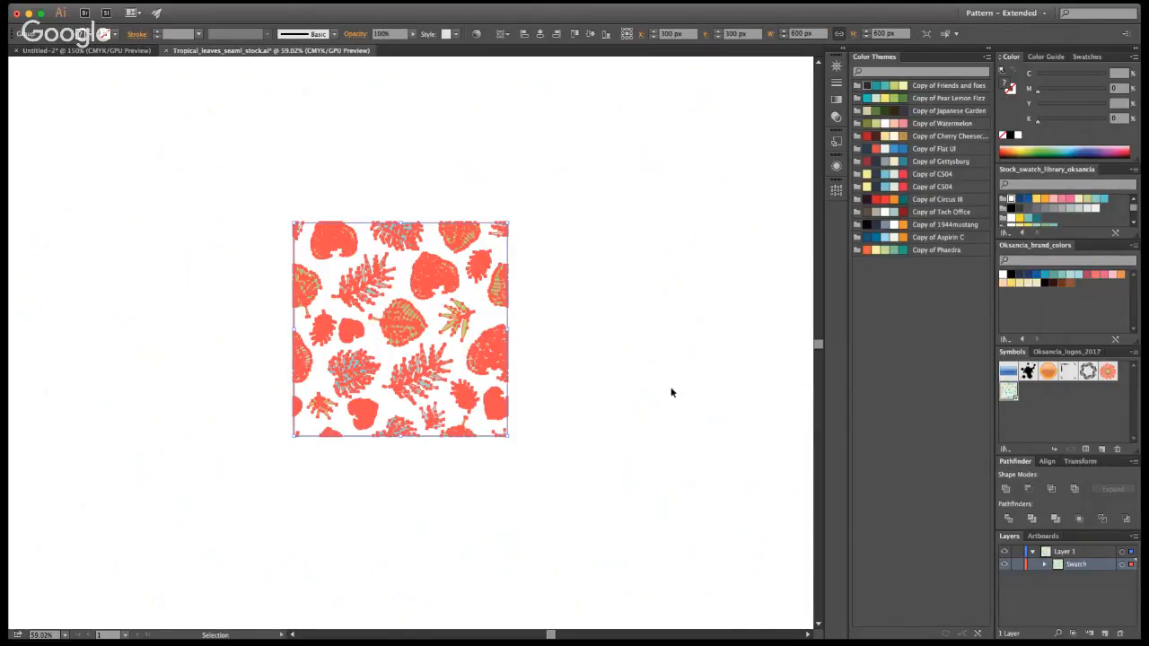
pyautogui.click(588, 383)
# Try moving the grouped leaf tile down and to the right of the artboard, and undo the move
pyautogui.click(444, 280)
pyautogui.moveTo(444, 280); pyautogui.dragTo(614, 309)
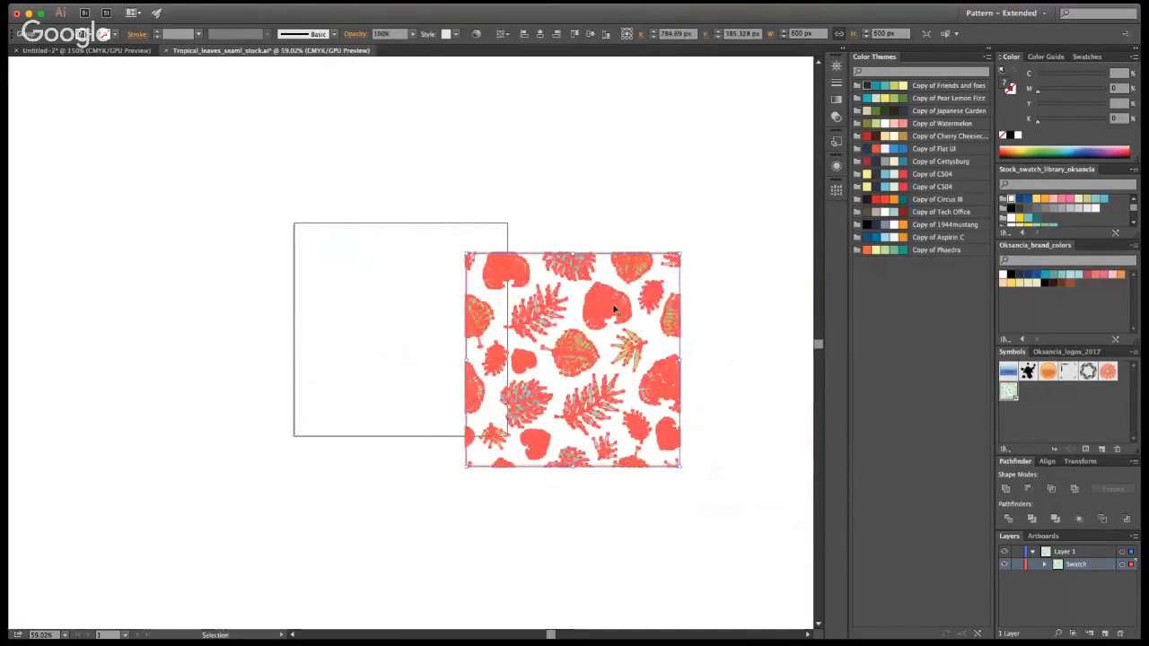
pyautogui.press('super+z')
# Add the grouped 600 × 600 px leaf tile to the document's swatches as a pattern swatch and deselect the artwork
pyautogui.click(1084, 56)
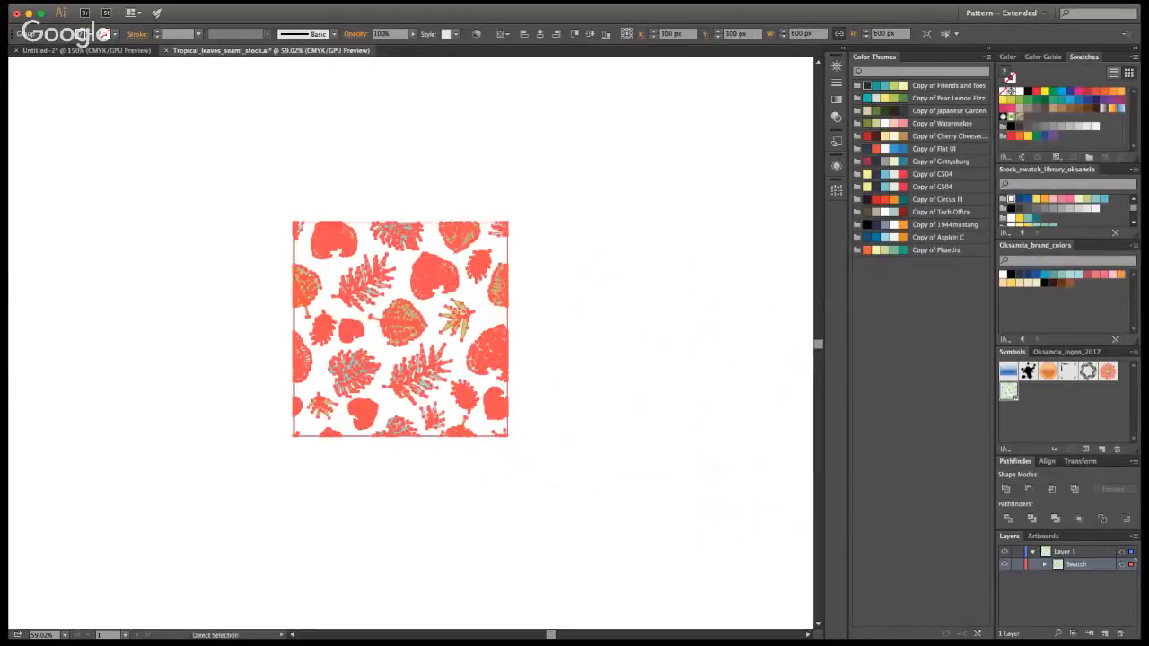
pyautogui.moveTo(439, 285); pyautogui.dragTo(1054, 128)
pyautogui.click(741, 210)
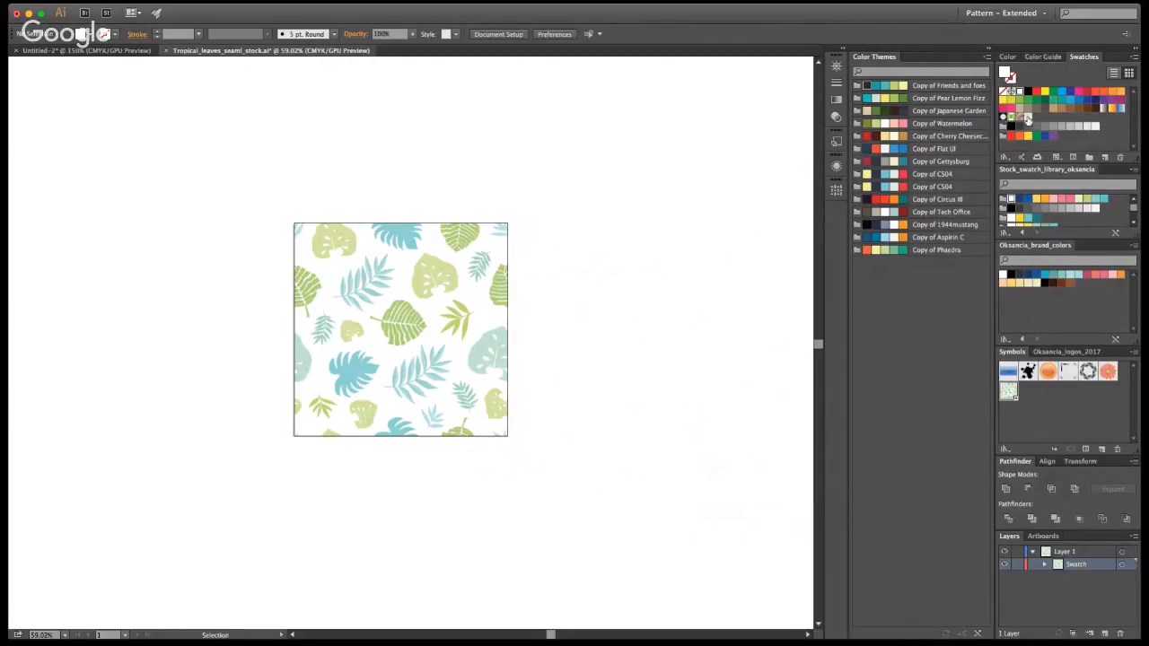
# Draw a test circle about 2368 px in diameter beside the artboard and fill it with the new leaf pattern swatch
pyautogui.press('z')
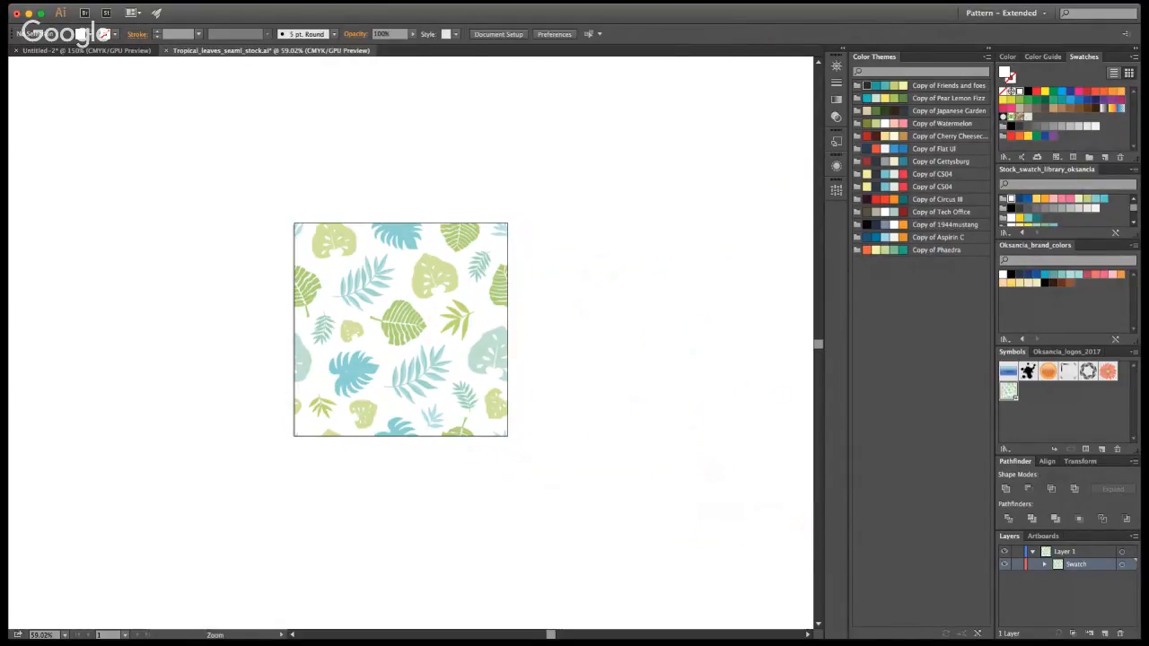
pyautogui.keyDown('alt'); pyautogui.click(542, 280); pyautogui.keyUp('alt')
pyautogui.keyDown('alt'); pyautogui.click(541, 280); pyautogui.keyUp('alt')
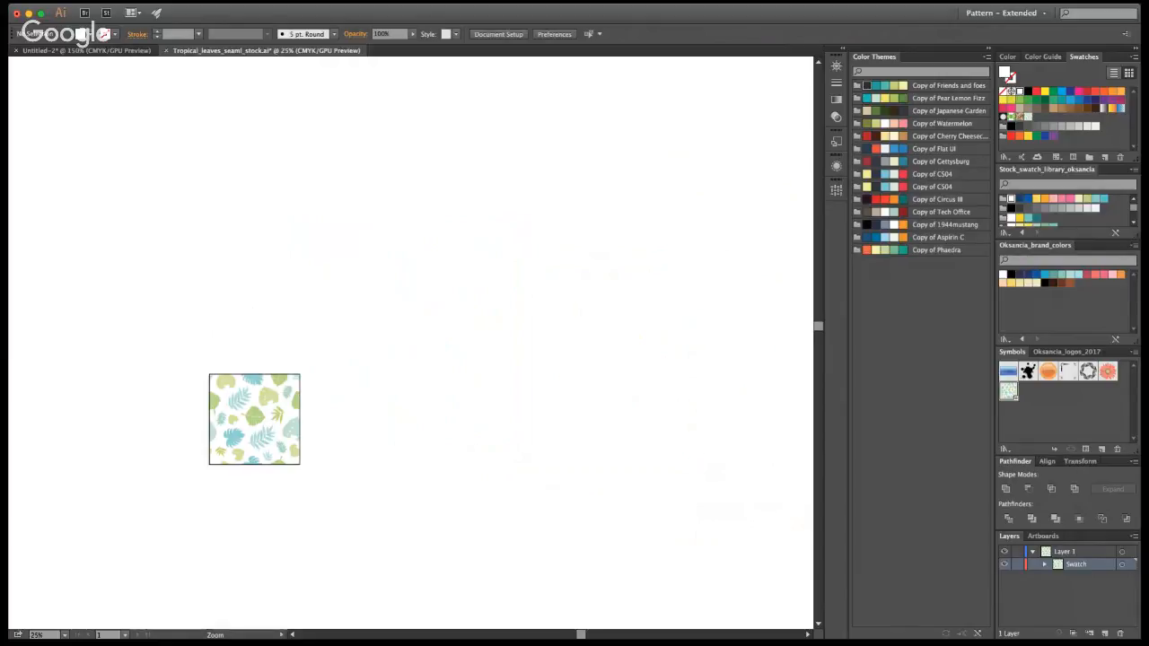
pyautogui.press('l')
pyautogui.moveTo(544, 237); pyautogui.dragTo(724, 417)
pyautogui.press('v')
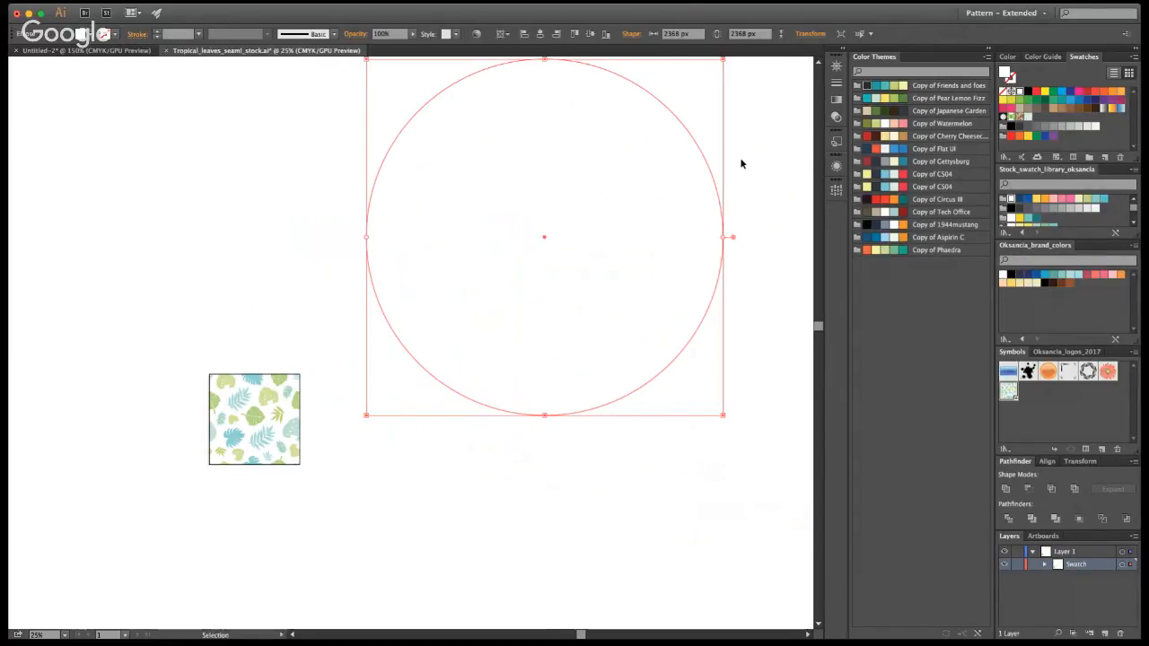
pyautogui.click(1028, 117)
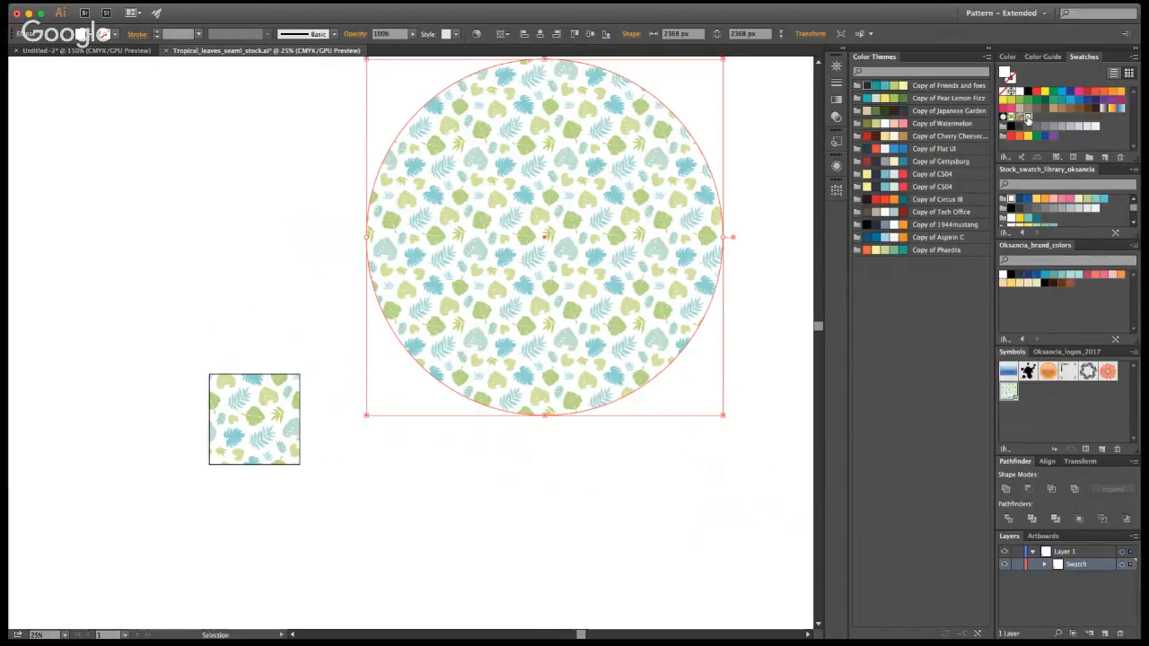
pyautogui.click(788, 392)
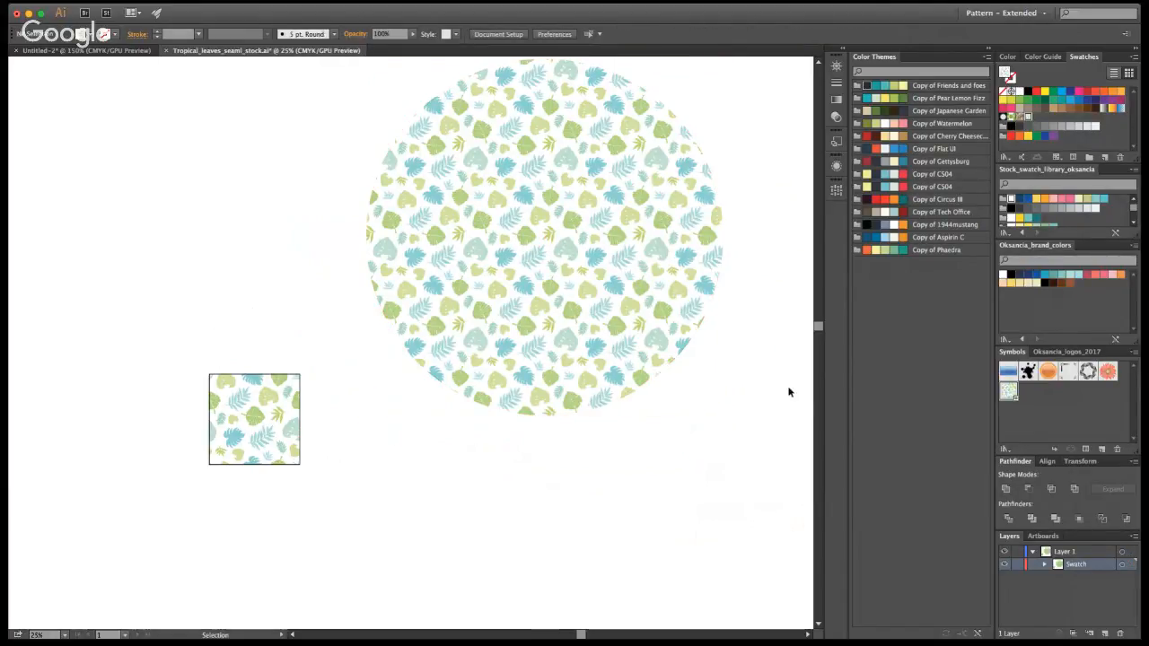
# Examine the repeating leaf pattern inside the test circle up close, checking for visible seams, cut-off leaves and uneven gaps
pyautogui.press('z')
pyautogui.click(469, 277)
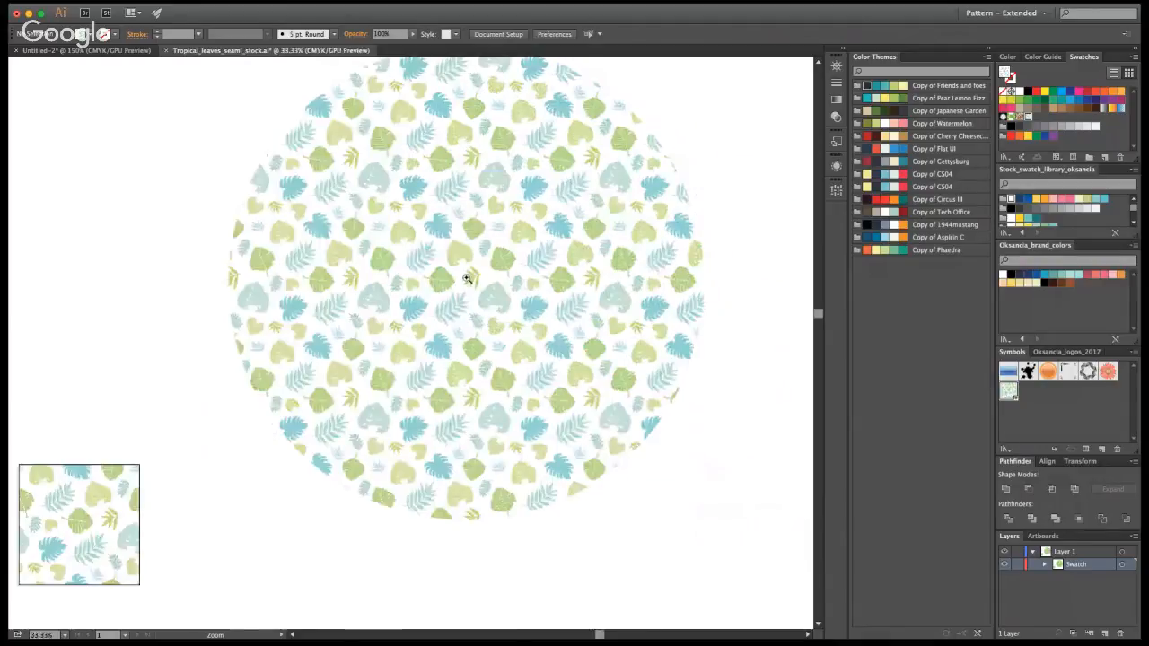
pyautogui.click(383, 294)
pyautogui.tripleClick(386, 295)
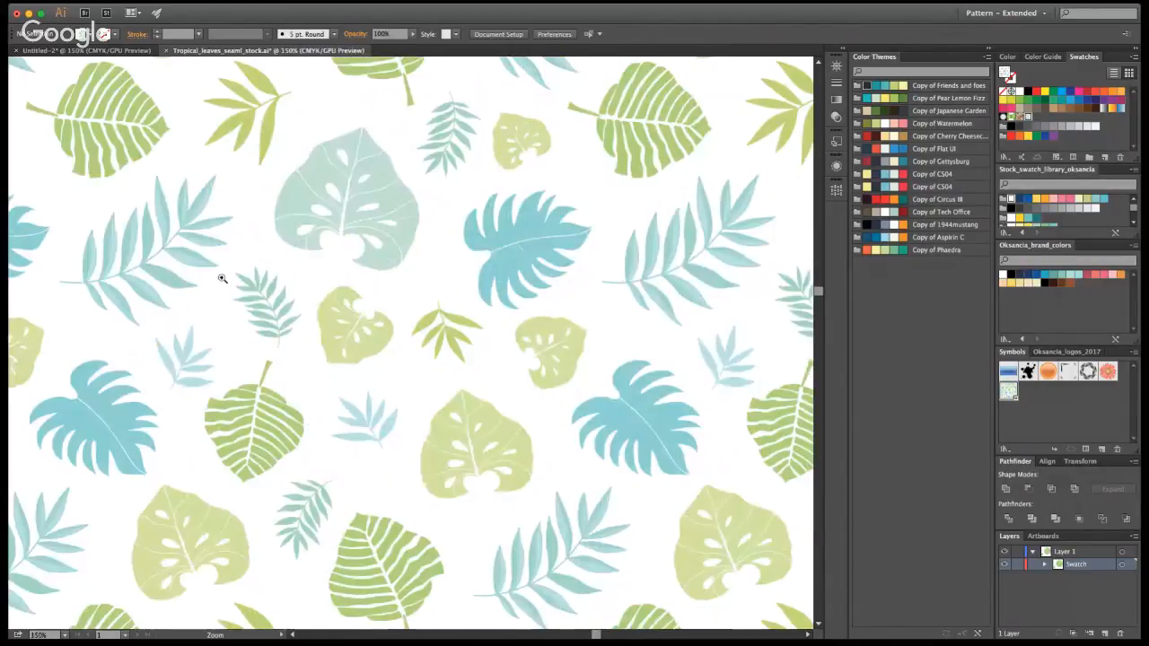
pyautogui.click(288, 319)
pyautogui.scroll(-7, 346, 343)
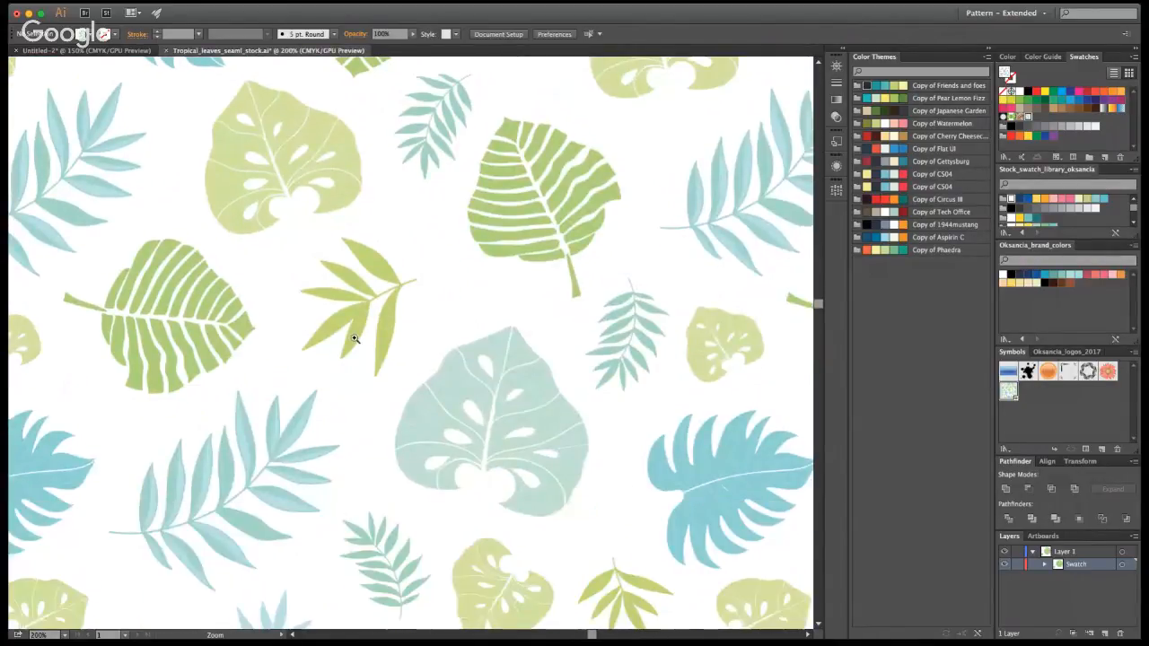
pyautogui.scroll(-10, 575, 380)
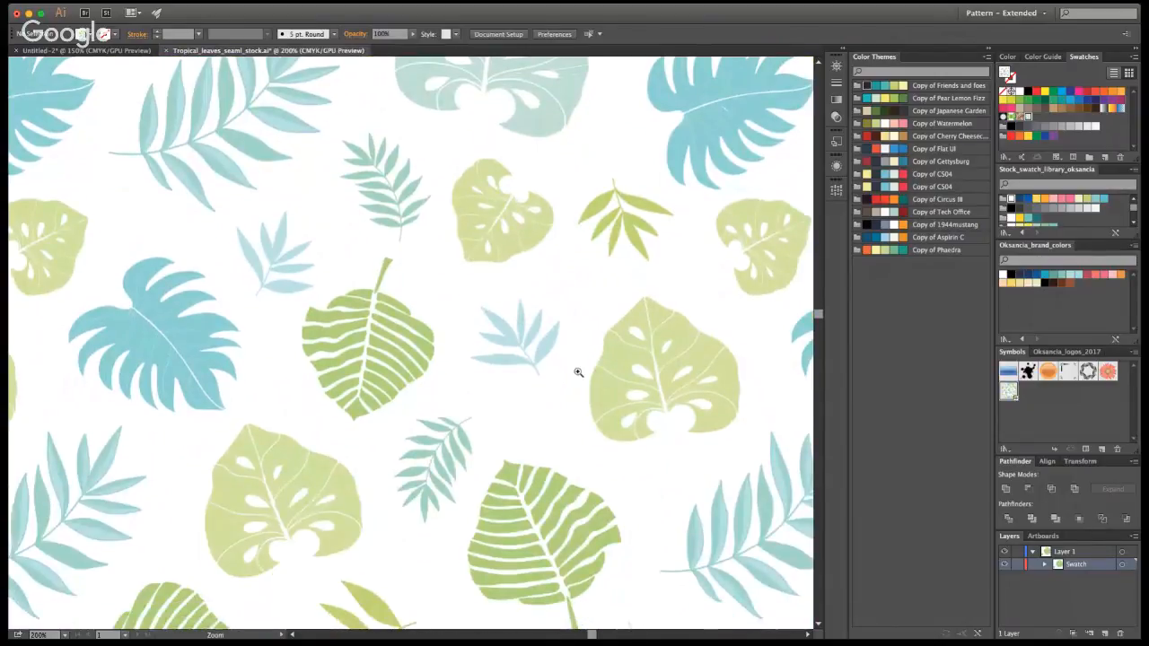
pyautogui.hscroll(10, 601, 296)
pyautogui.scroll(8, 569, 298)
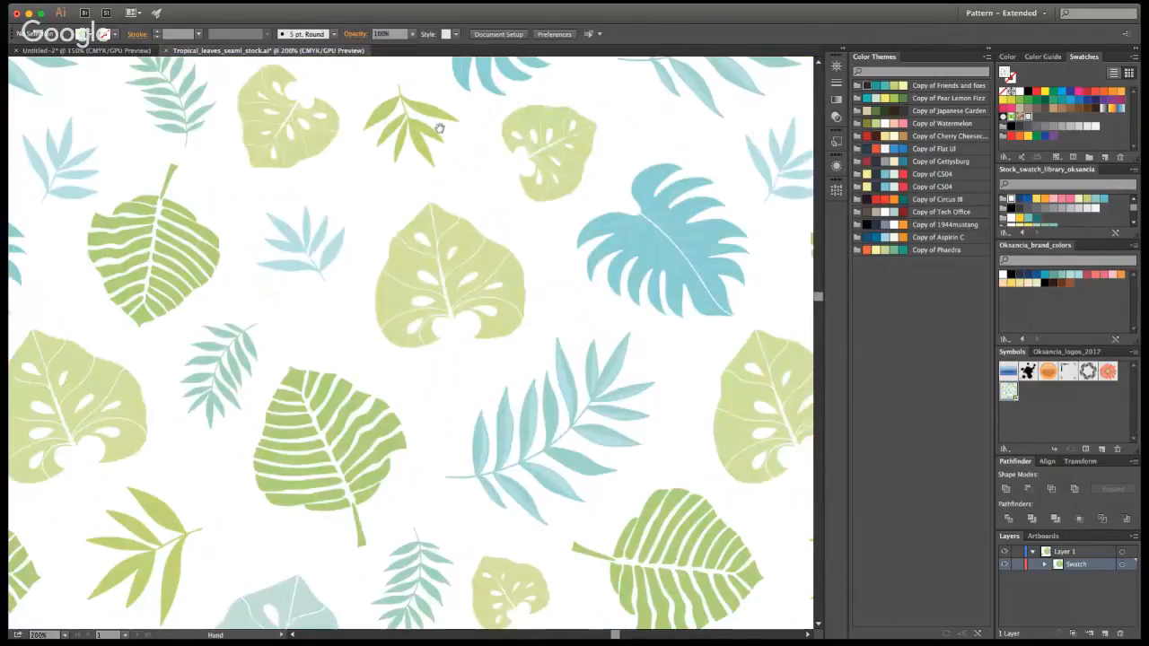
pyautogui.scroll(10, 354, 255)
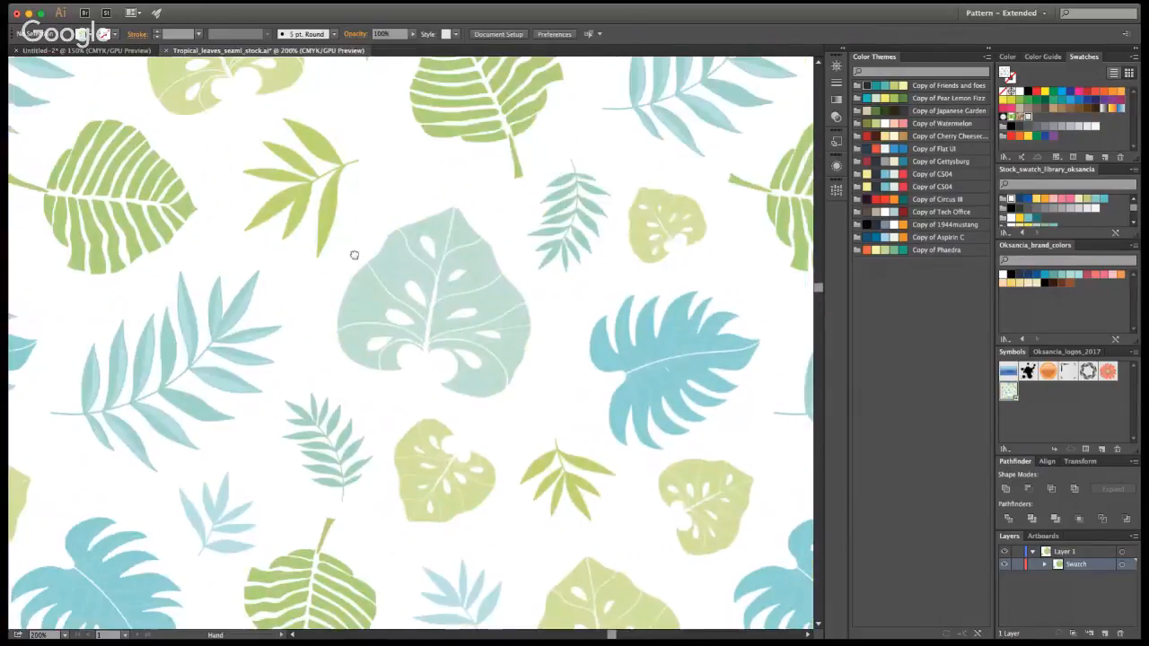
pyautogui.moveTo(355, 255); pyautogui.dragTo(636, 381)
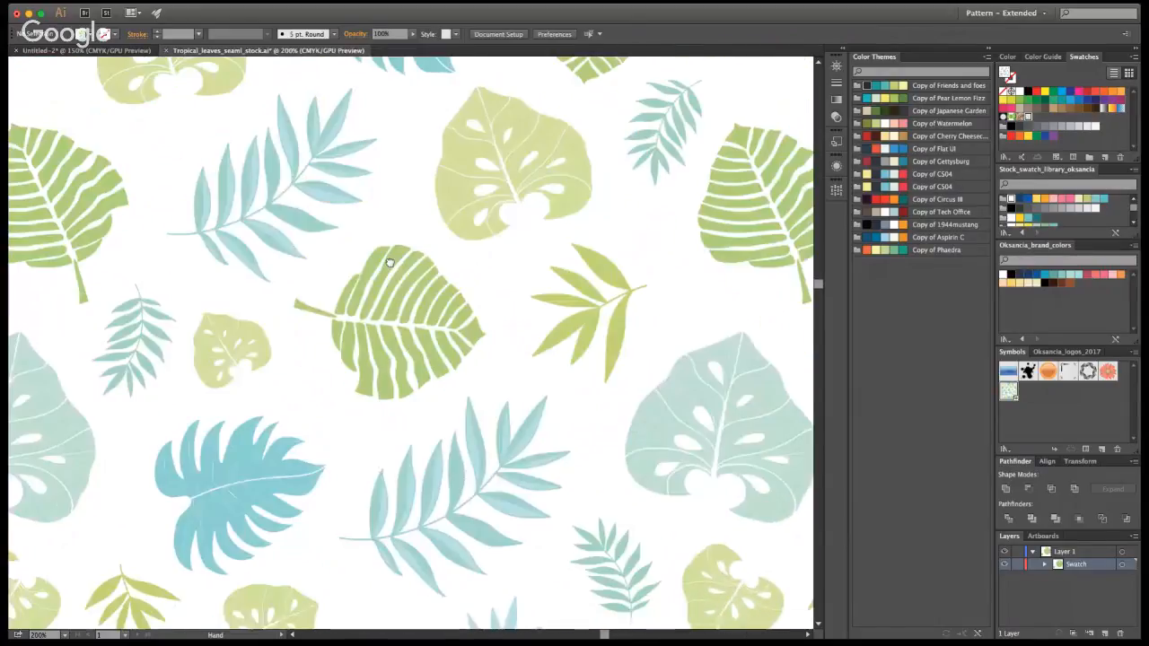
pyautogui.moveTo(760, 348); pyautogui.dragTo(599, 272)
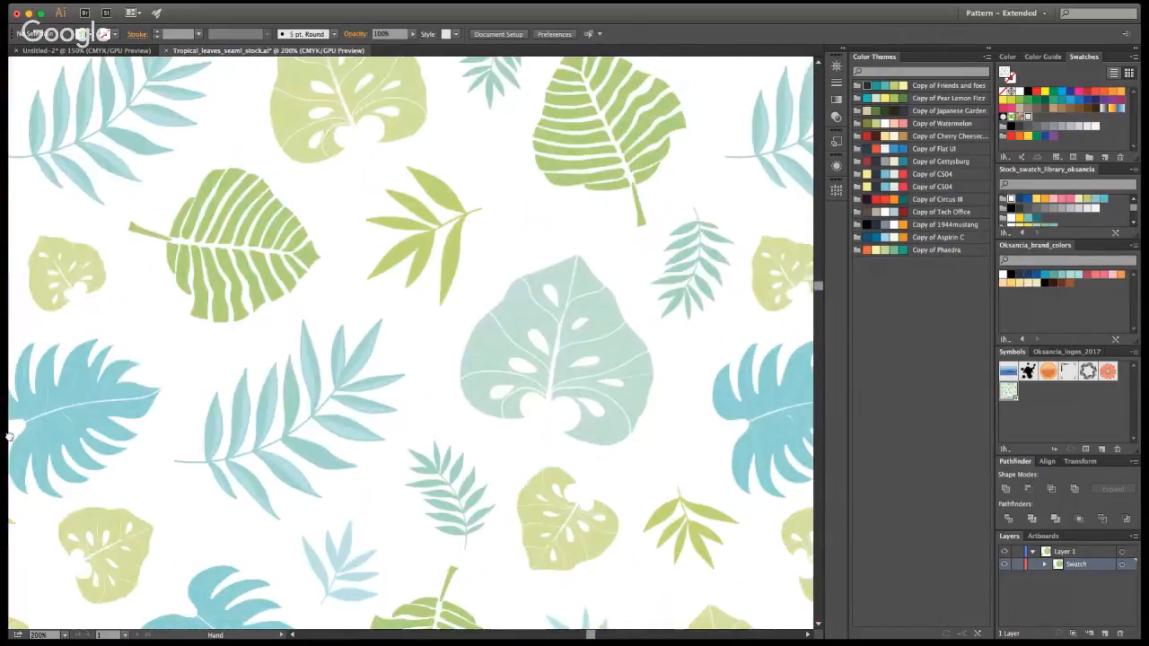
pyautogui.moveTo(10, 436); pyautogui.dragTo(423, 209)
pyautogui.moveTo(466, 622); pyautogui.dragTo(378, 376)
pyautogui.press('z')
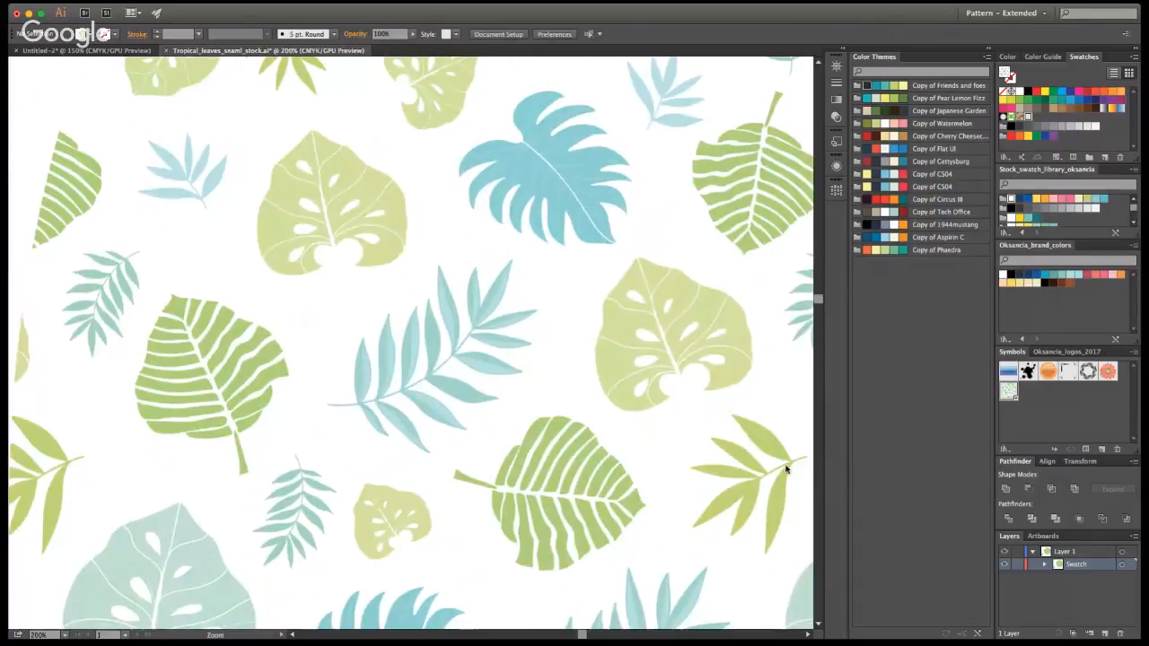
pyautogui.keyDown('alt'); pyautogui.click(405, 406); pyautogui.keyUp('alt')
pyautogui.keyDown('alt'); pyautogui.click(422, 384); pyautogui.keyUp('alt')
pyautogui.keyDown('alt'); pyautogui.click(426, 382); pyautogui.keyUp('alt')
pyautogui.keyDown('alt'); pyautogui.click(427, 381); pyautogui.keyUp('alt')
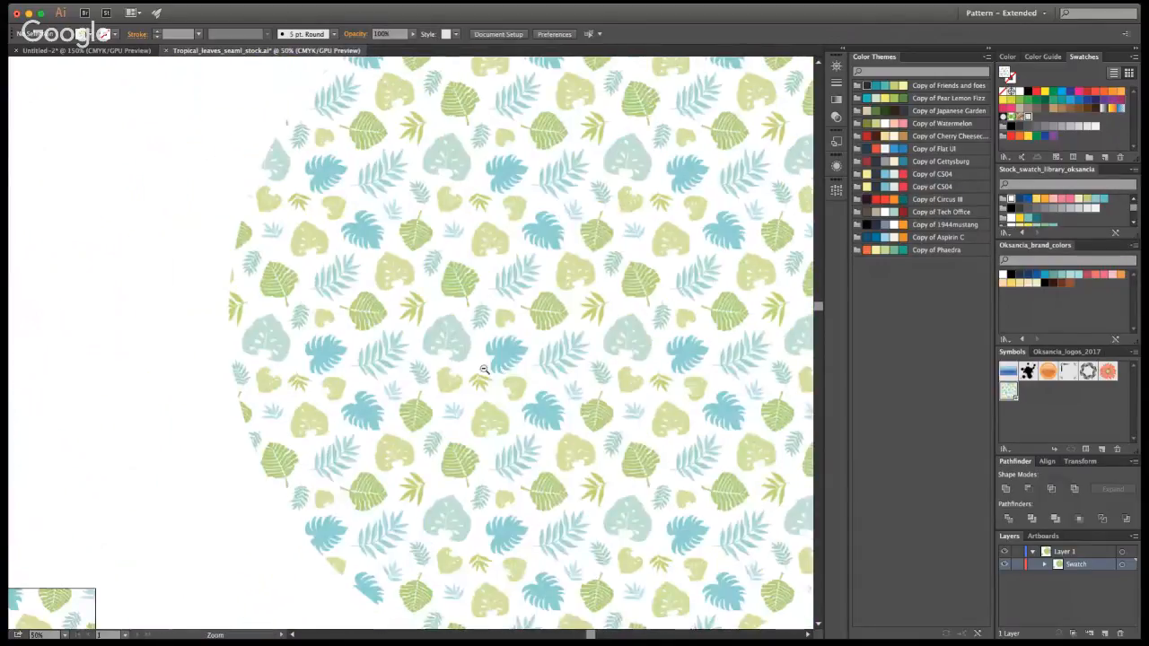
pyautogui.keyDown('alt'); pyautogui.click(429, 379); pyautogui.keyUp('alt')
pyautogui.keyDown('alt'); pyautogui.click(431, 379); pyautogui.keyUp('alt')
# Delete the pattern-filled test circle, return to the leaf tile at 100% view, and save the document
pyautogui.press('v')
pyautogui.click(500, 320)
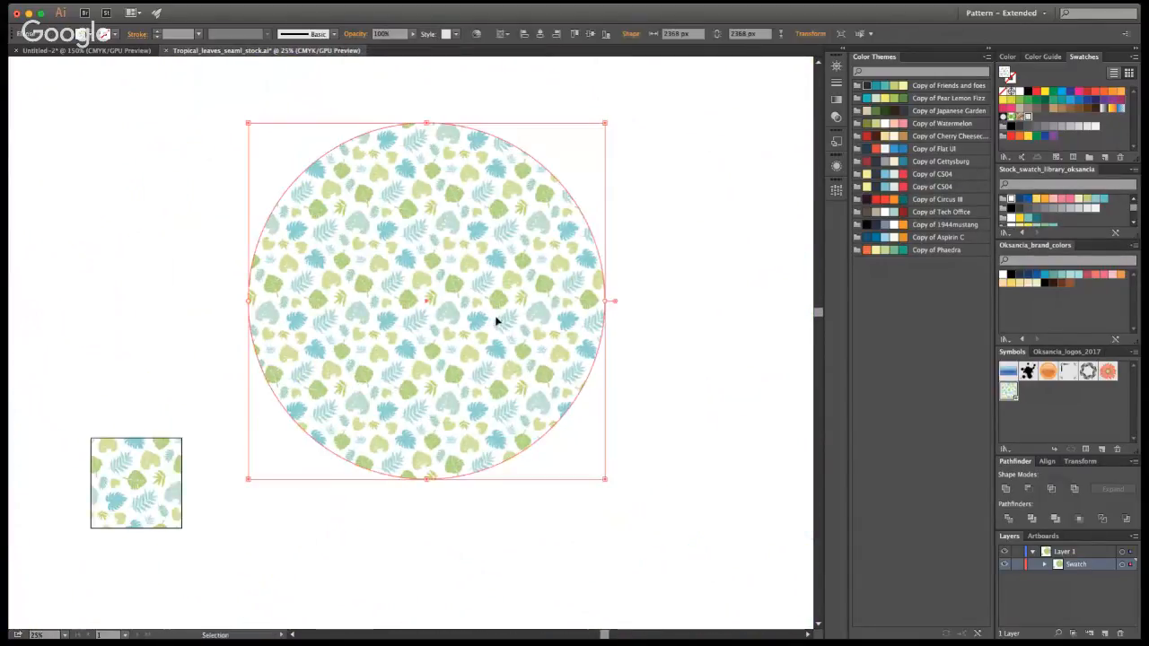
pyautogui.press('Delete')
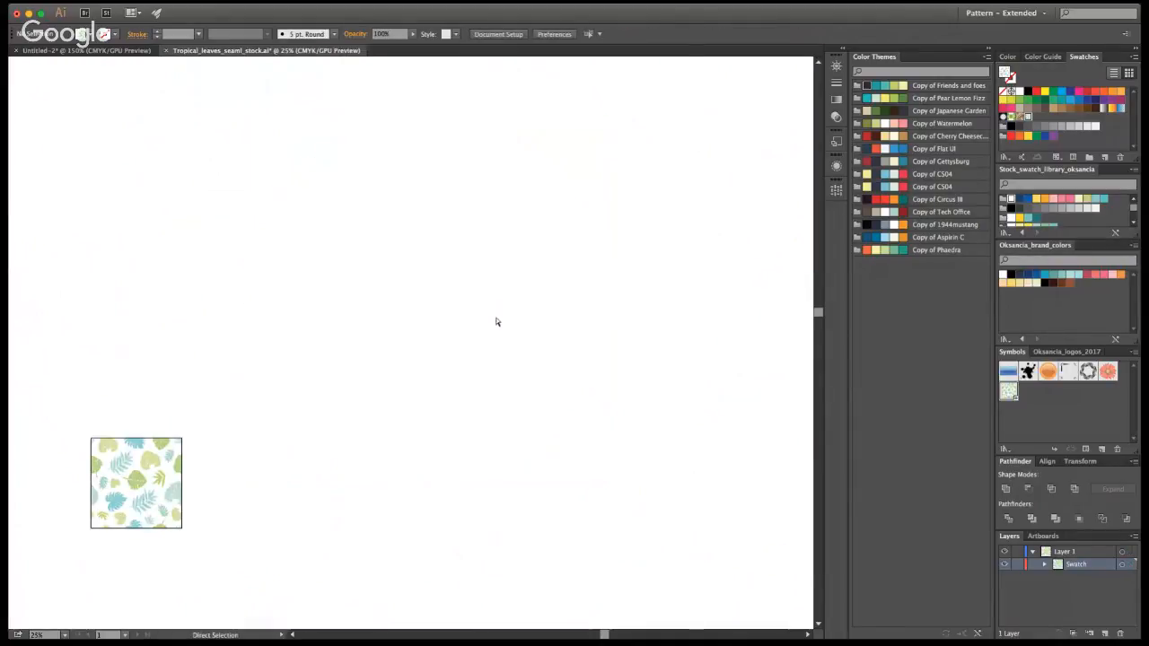
pyautogui.press('super+1')
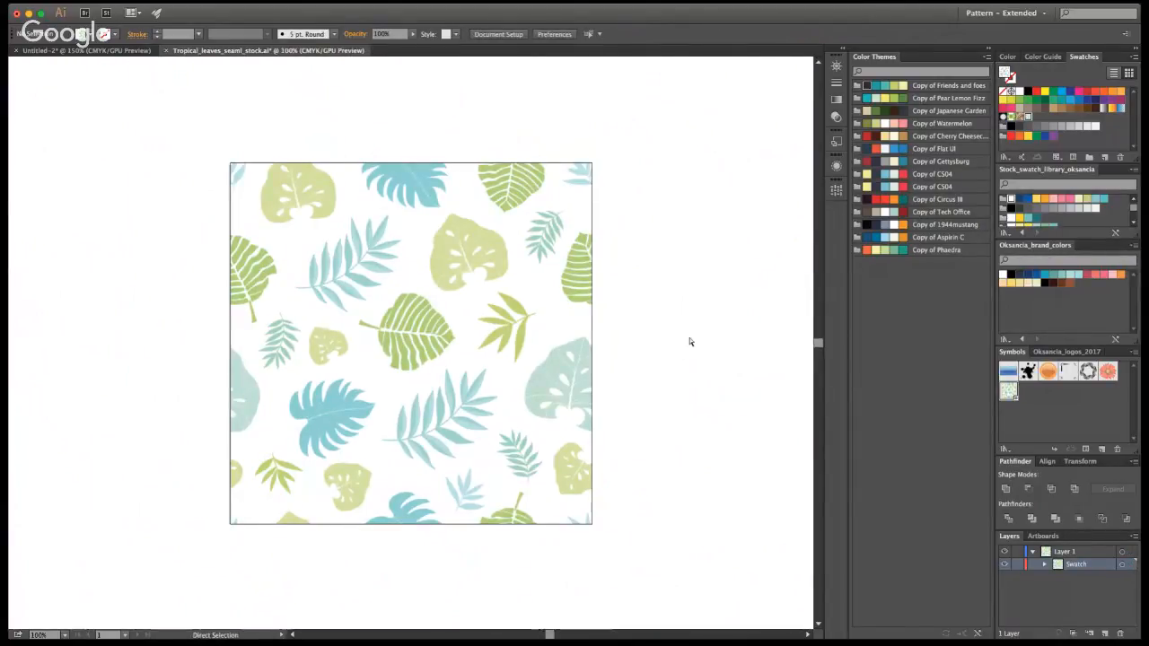
pyautogui.press('v')
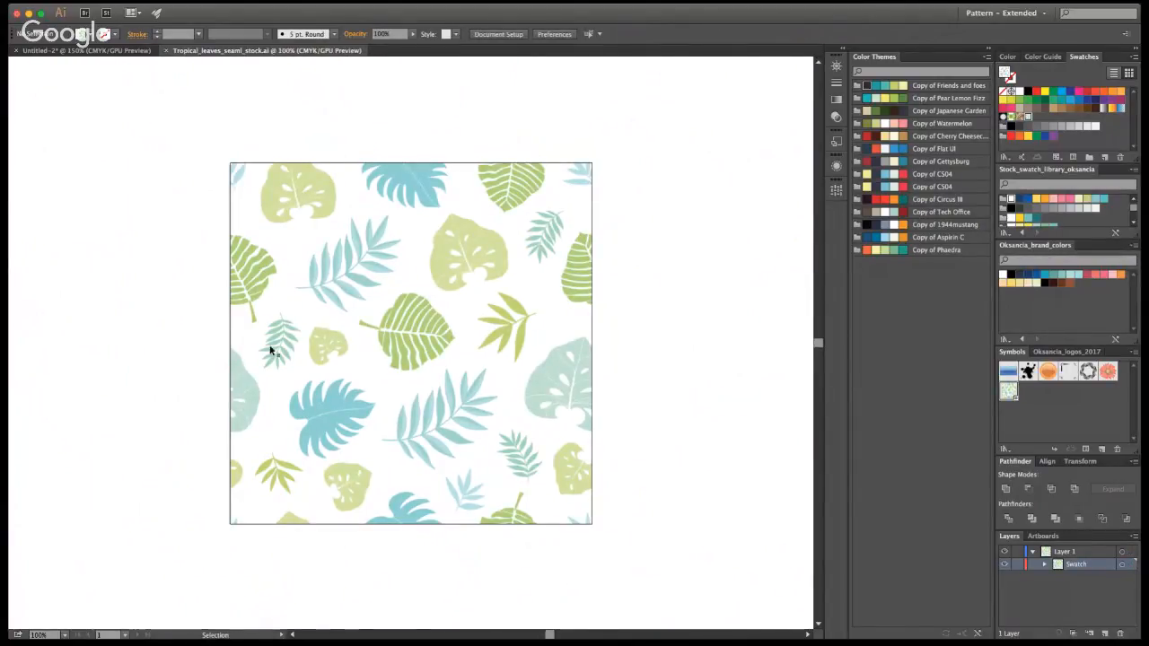